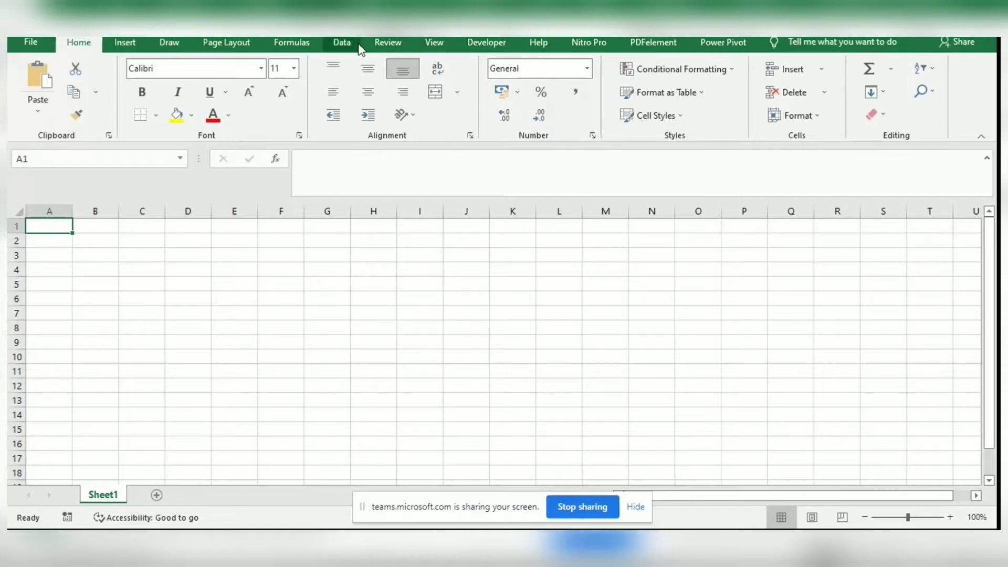
pyautogui.click(342, 43)
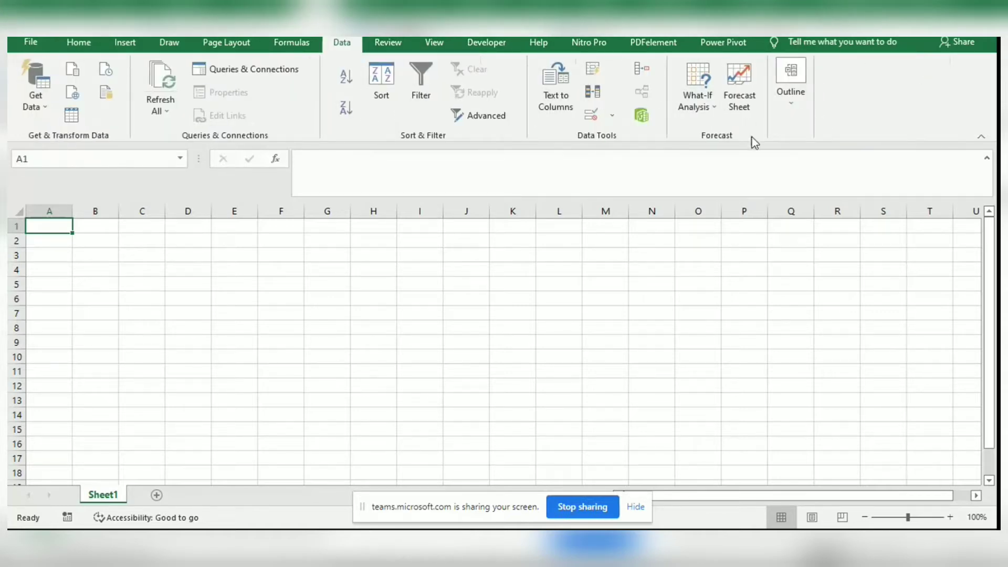
pyautogui.click(705, 108)
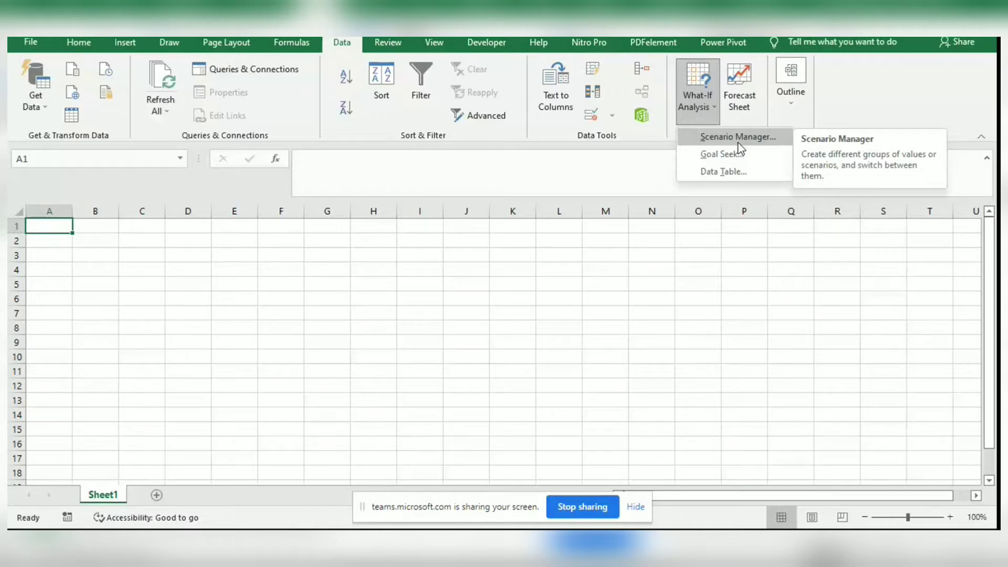
# Enter the title "cash budget" in A1 and merge and center it across A1:B1.
pyautogui.click(68, 225)
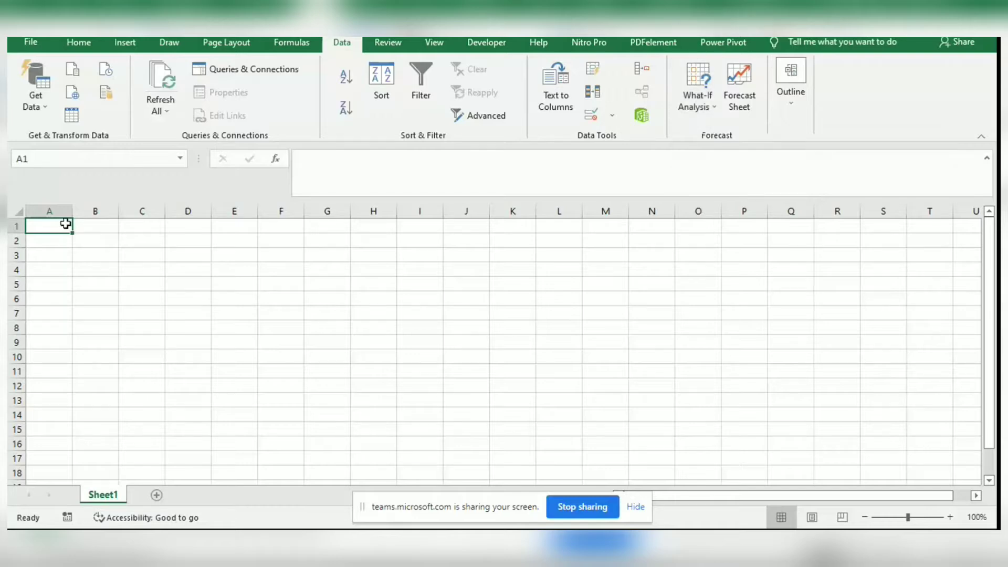
pyautogui.write('cash')
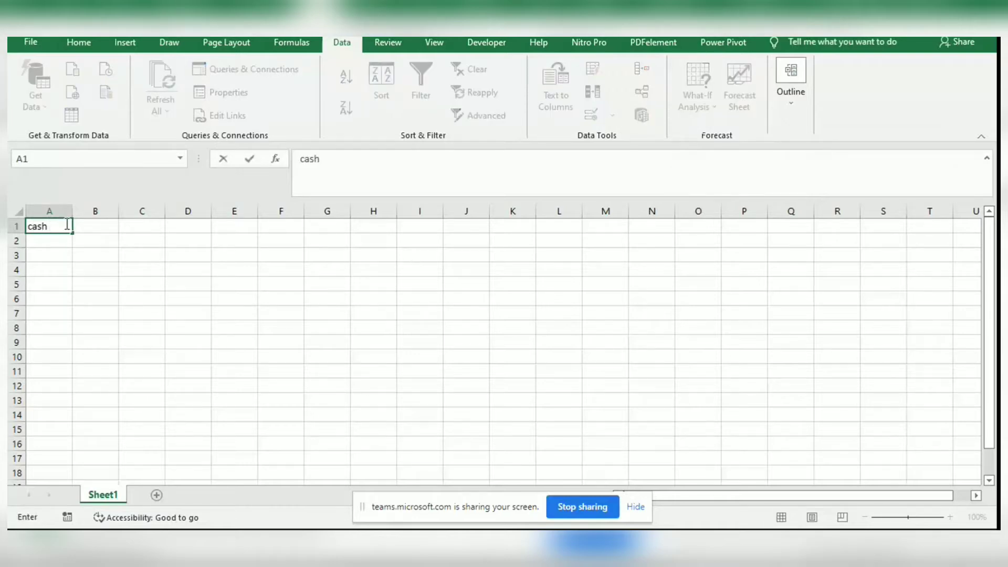
pyautogui.write(' budget')
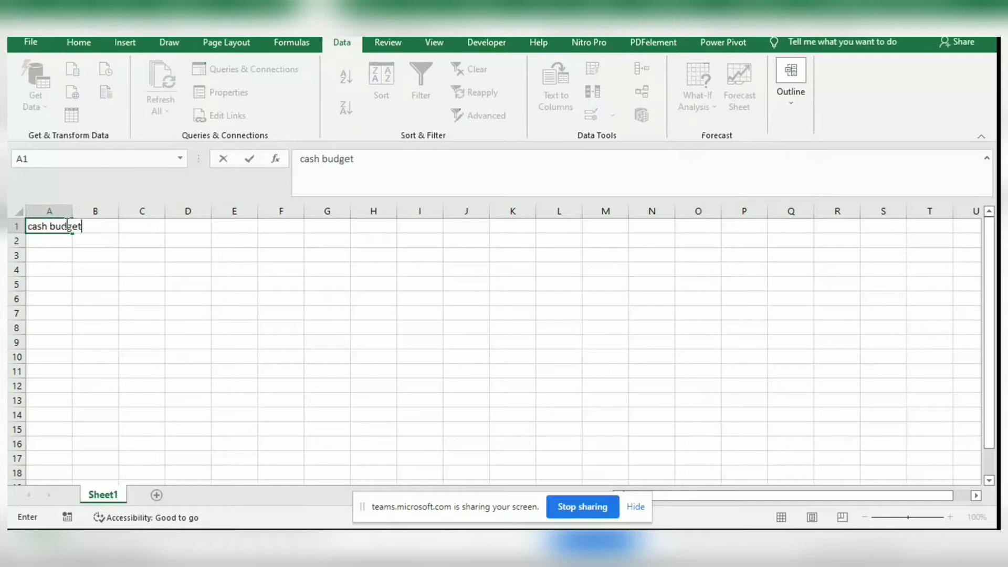
pyautogui.click(76, 254)
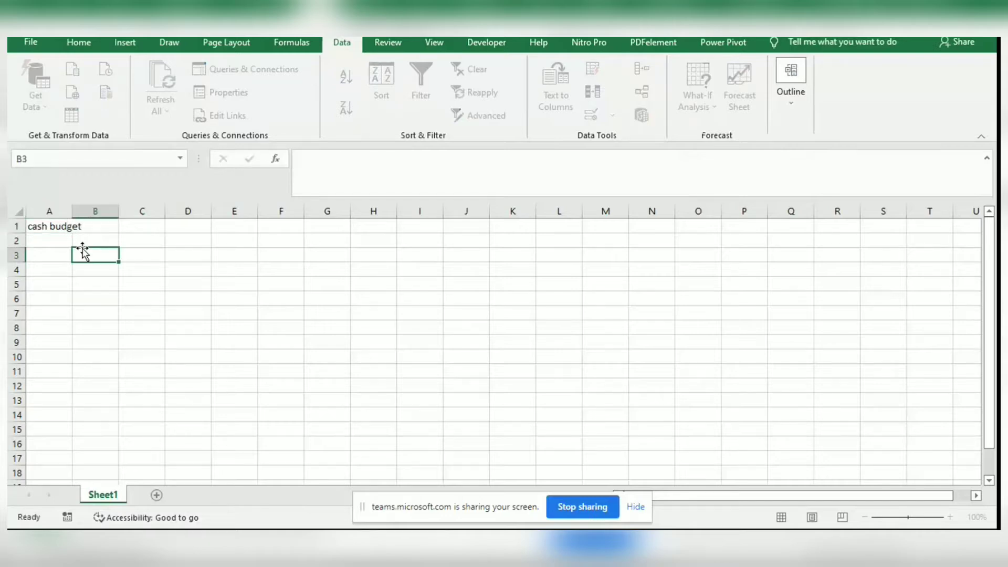
pyautogui.click(60, 229)
pyautogui.moveTo(60, 230); pyautogui.dragTo(97, 229)
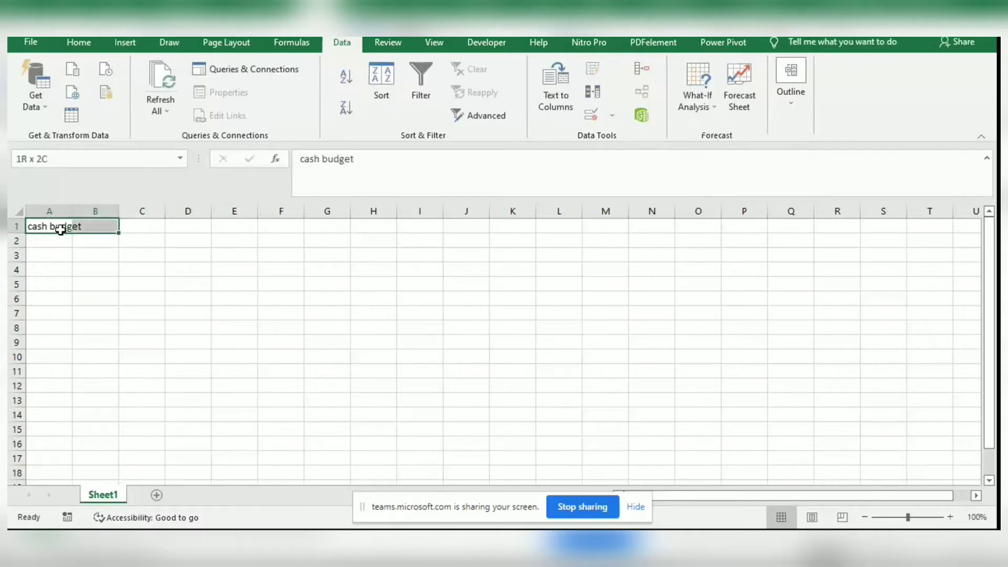
pyautogui.click(83, 40)
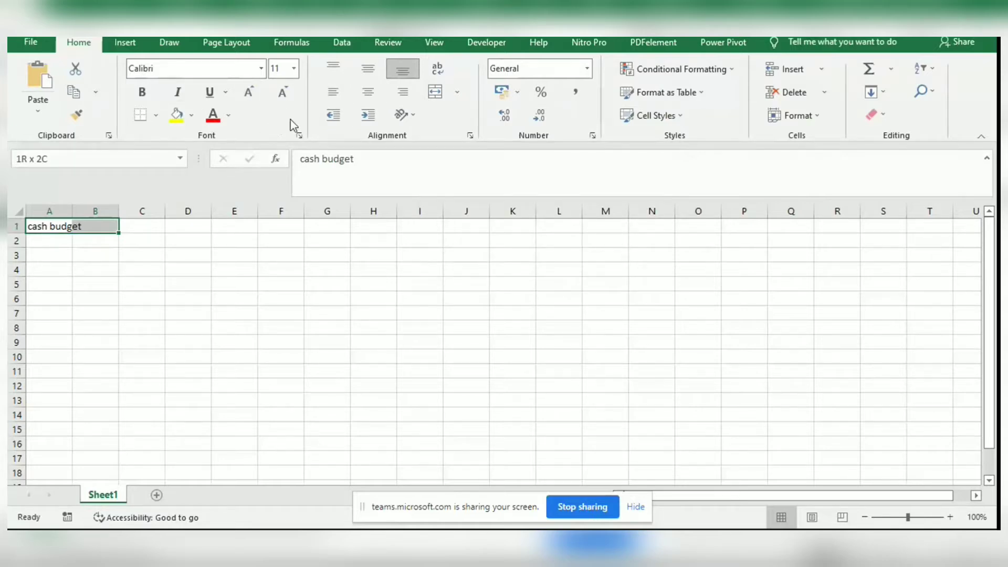
pyautogui.click(436, 94)
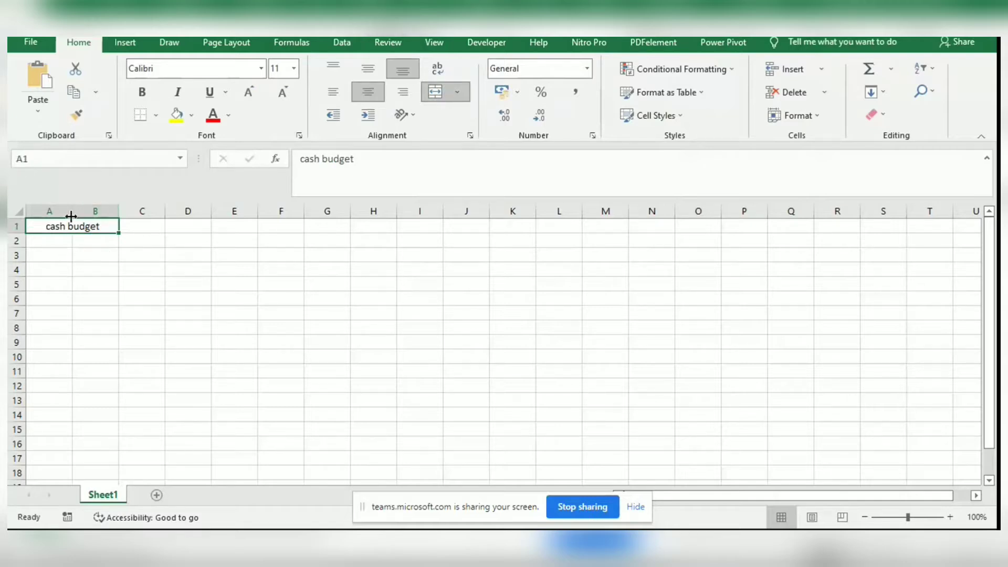
# Widen column A and enter the heading "cash receivable sources" in A2.
pyautogui.moveTo(70, 216); pyautogui.dragTo(105, 216)
pyautogui.click(83, 242)
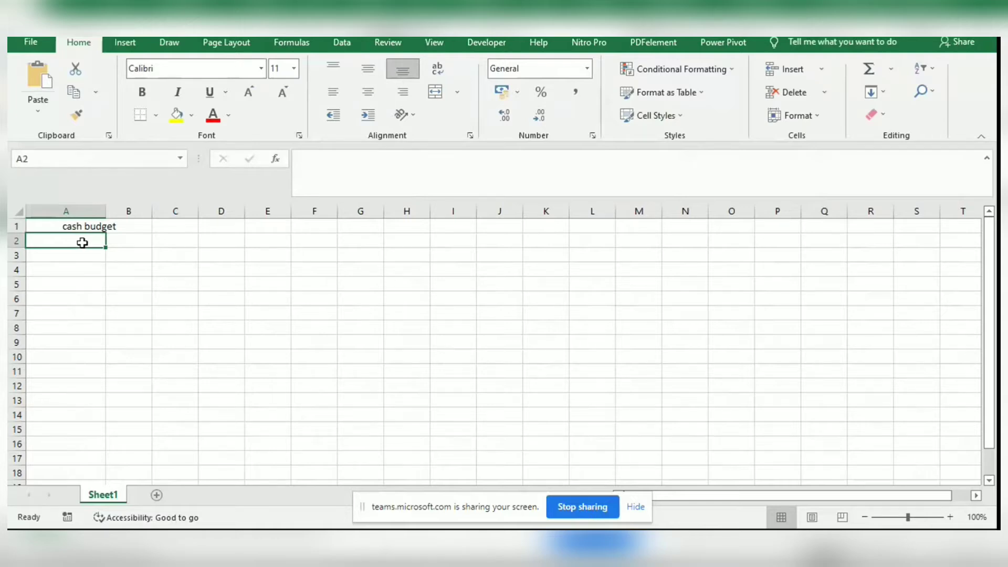
pyautogui.write('cash re')
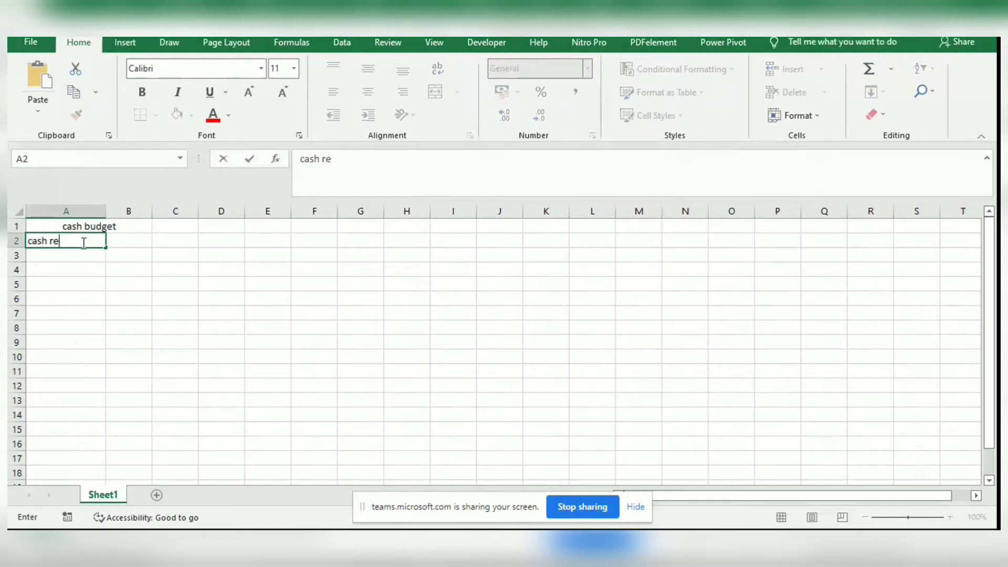
pyautogui.write('ceivable ')
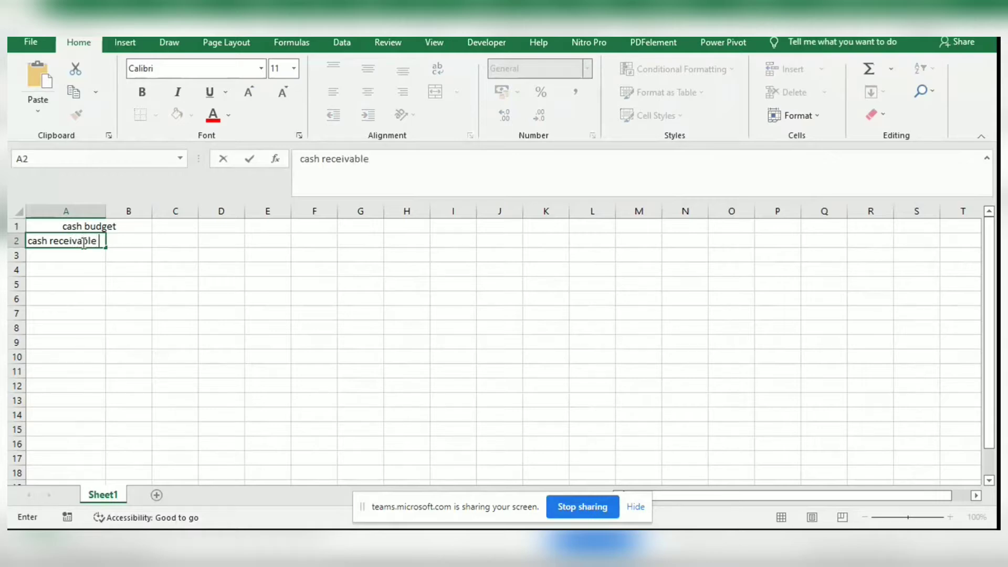
pyautogui.write('sources')
pyautogui.press('Return')
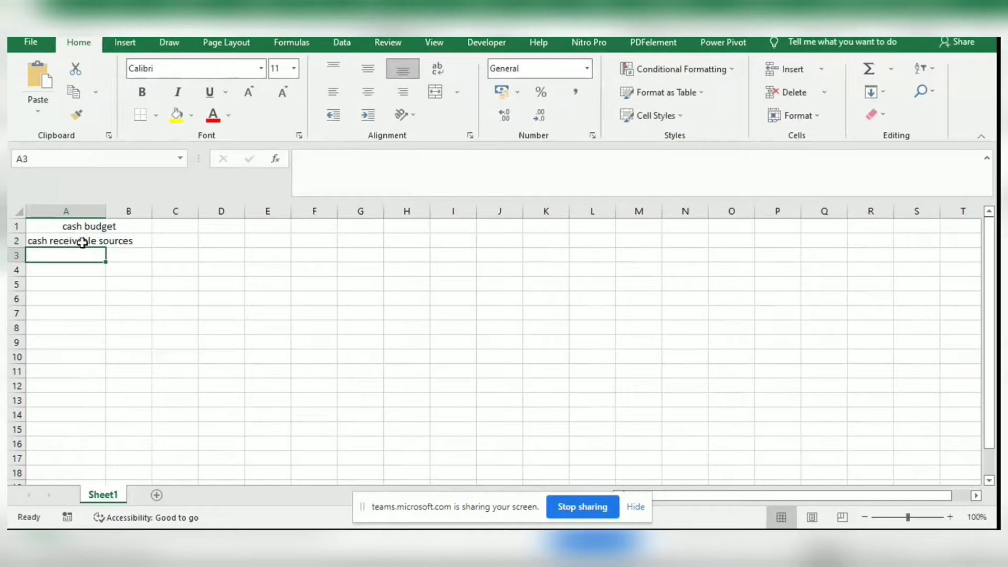
# List the cash sources "cash sales" in A3 and "received from debtors" in A4.
pyautogui.write('cash sa')
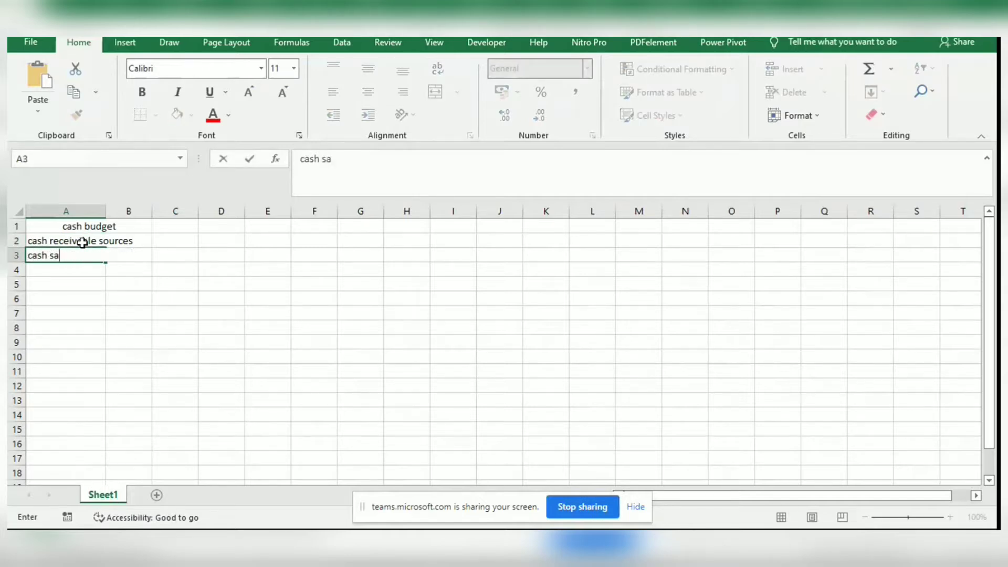
pyautogui.write('les')
pyautogui.press('Return')
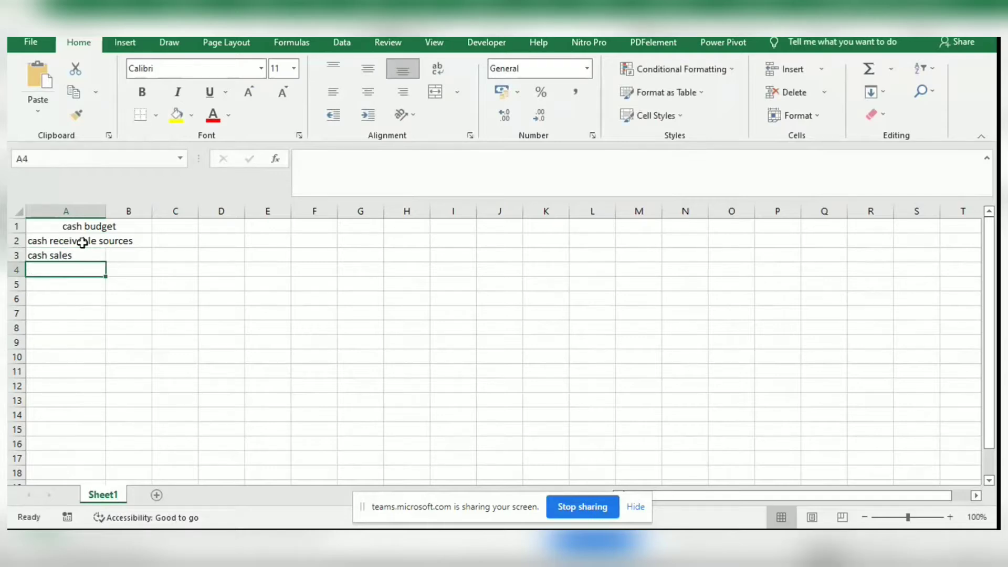
pyautogui.write('rece')
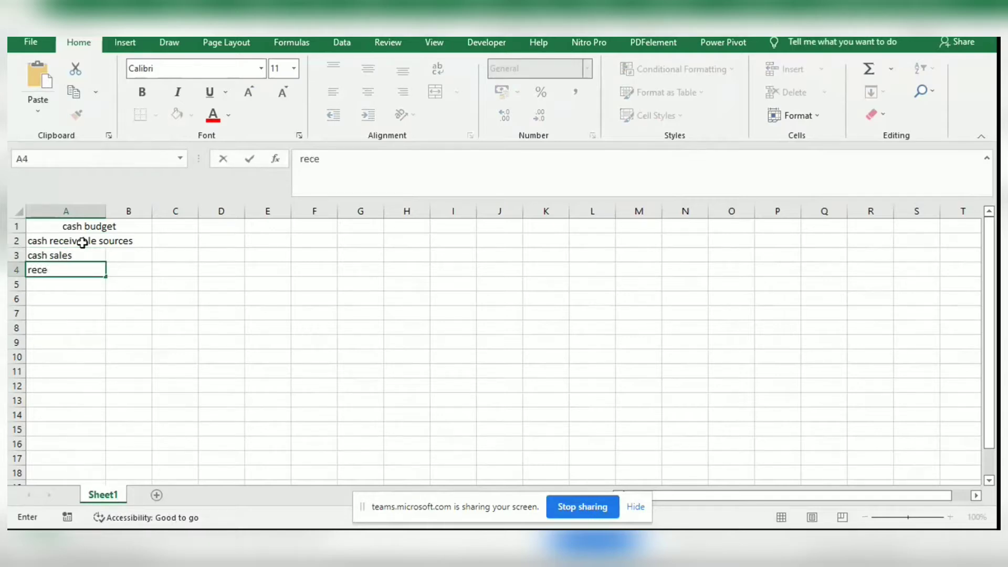
pyautogui.write('ived a')
pyautogui.press('BackSpace')
pyautogui.write('from ')
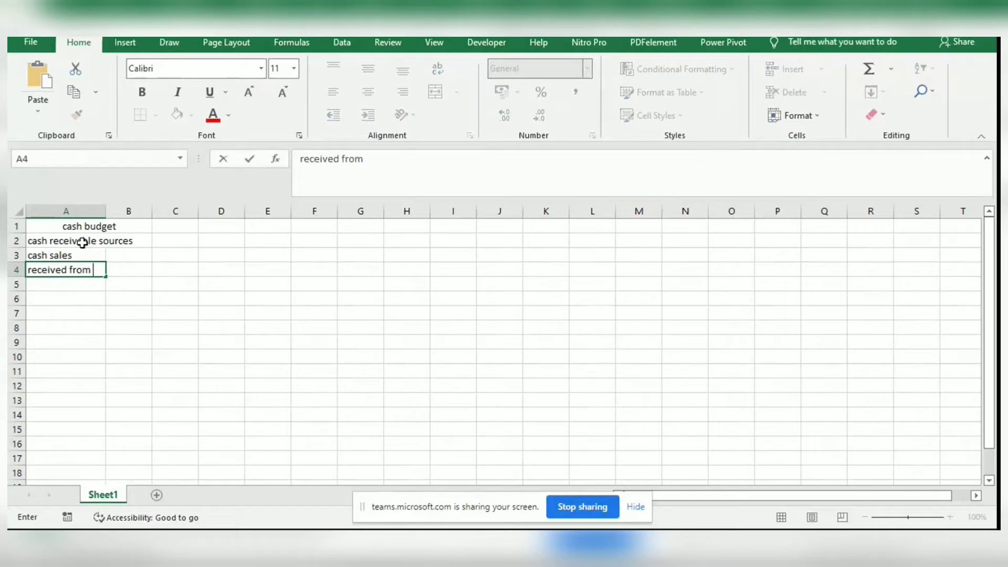
pyautogui.write('debtors')
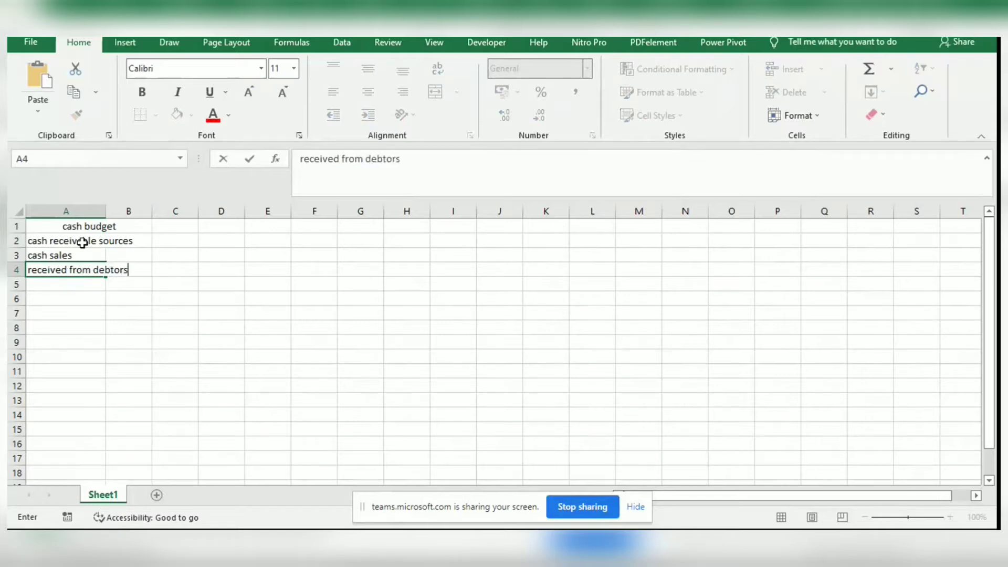
pyautogui.press('Return')
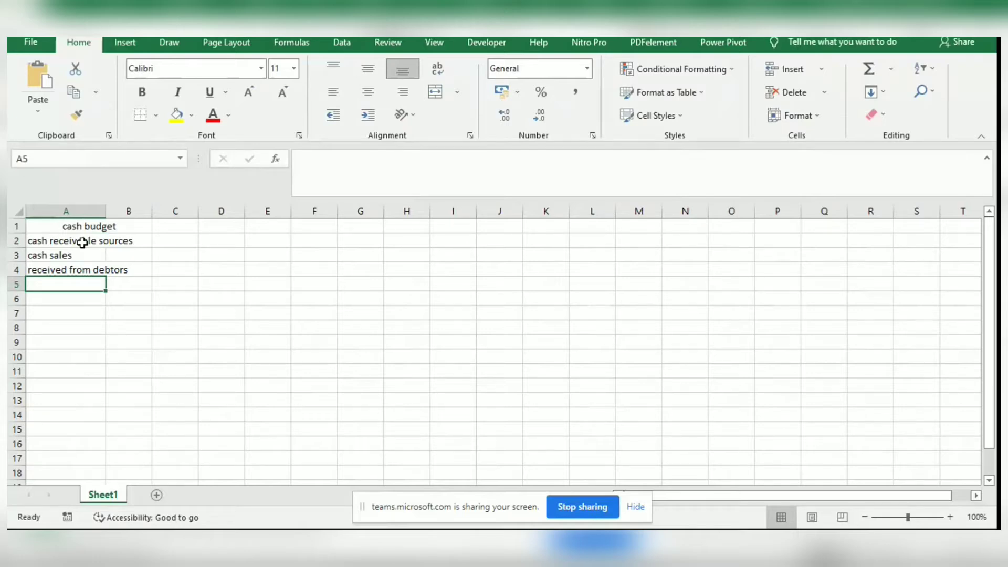
# Add the source label "int received securirities" in A5.
pyautogui.write('int ')
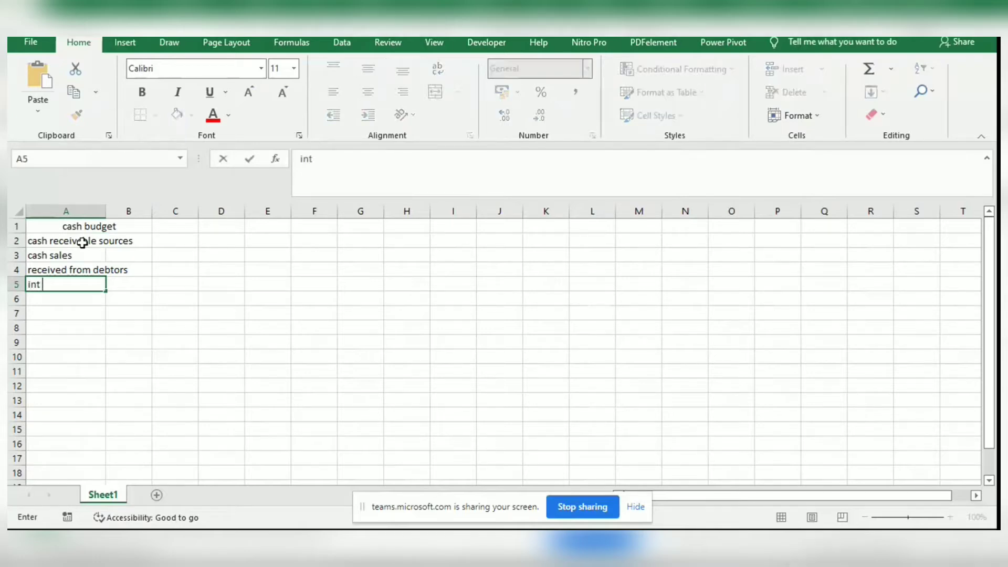
pyautogui.write('receiv')
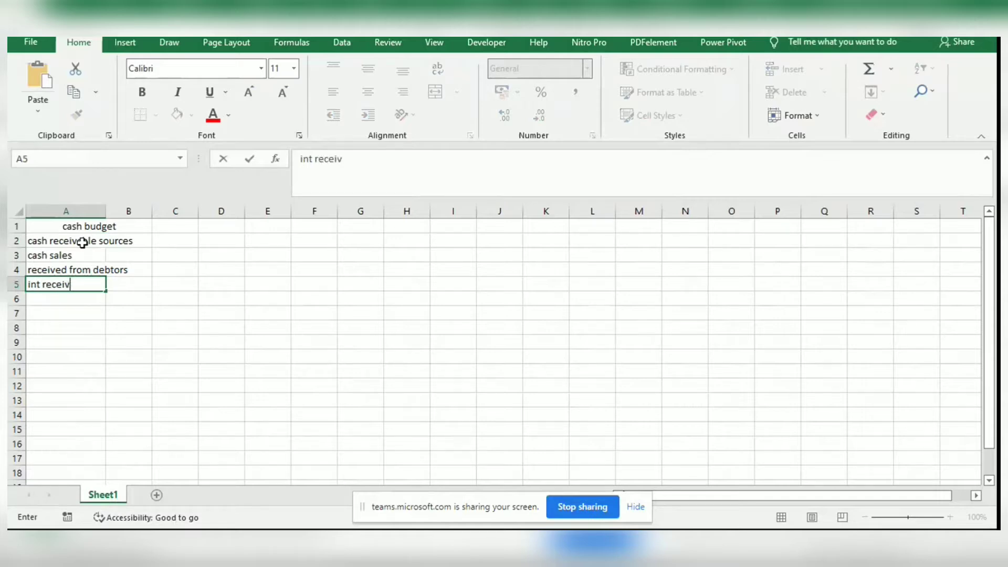
pyautogui.write('ed securir')
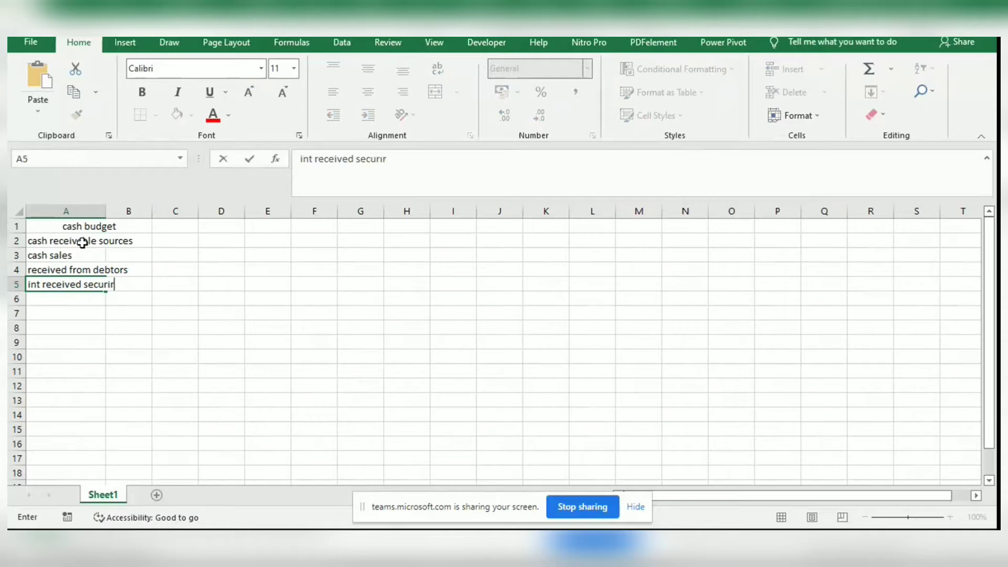
pyautogui.write('ities')
pyautogui.press('Return')
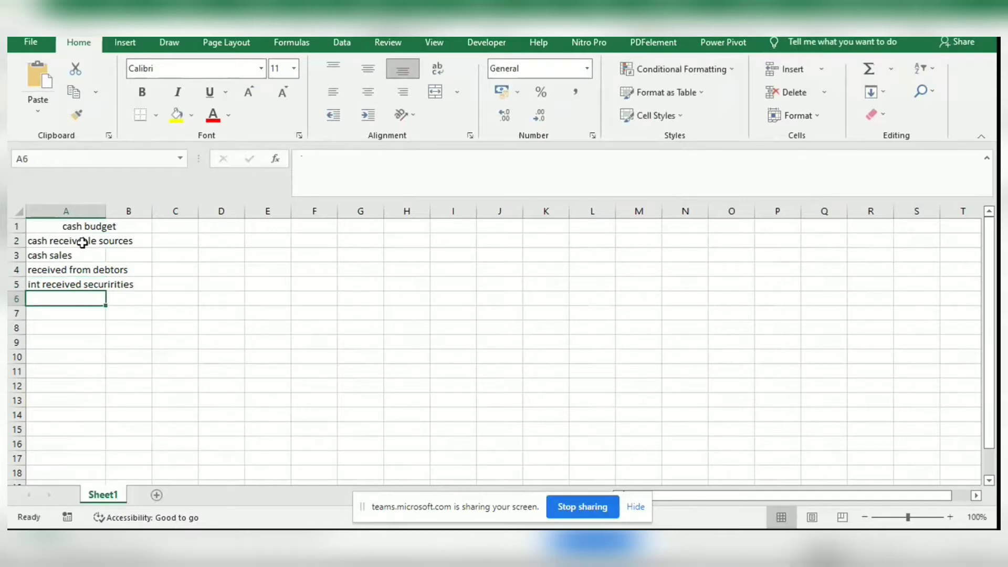
# Add the source label "sale of fixed assets" in A6.
pyautogui.write('sale f')
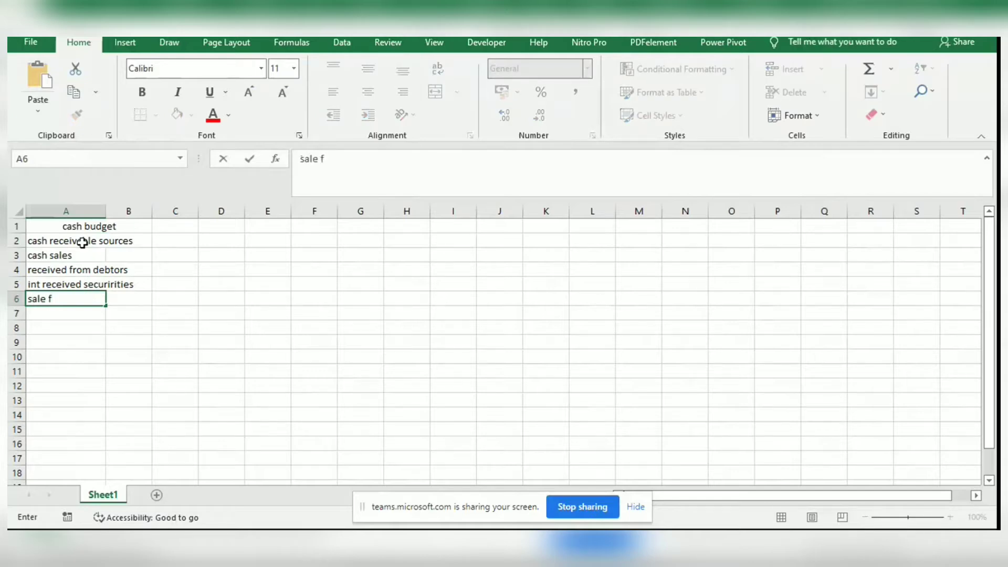
pyautogui.press('BackSpace')
pyautogui.write('of fixed ')
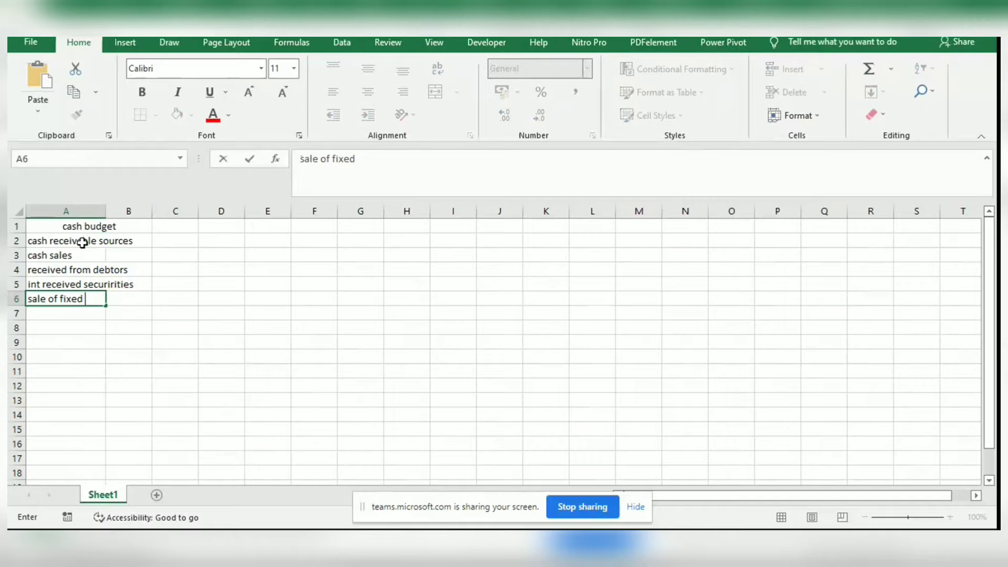
pyautogui.write('asssets')
pyautogui.click(368, 163)
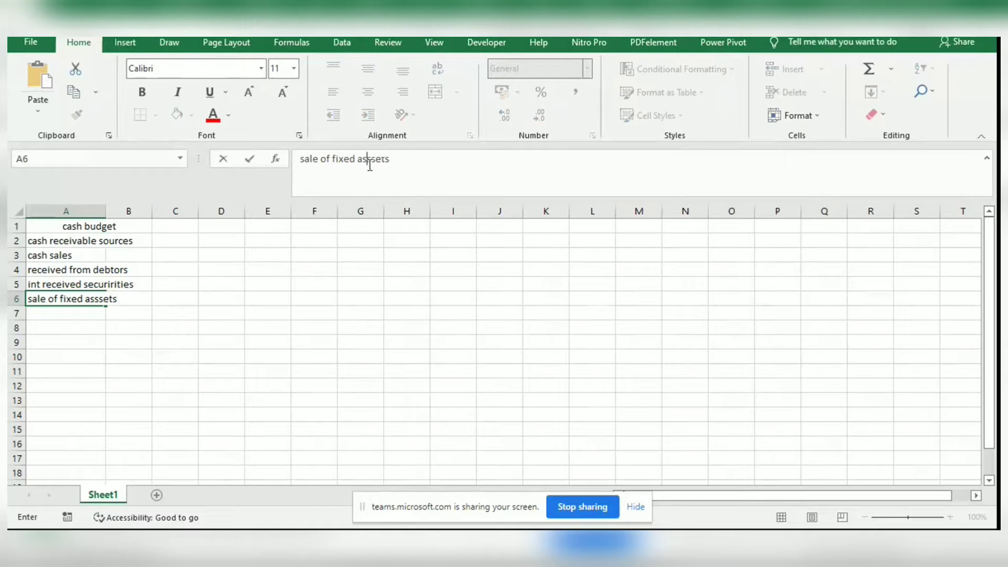
pyautogui.press('BackSpace')
pyautogui.click(91, 315)
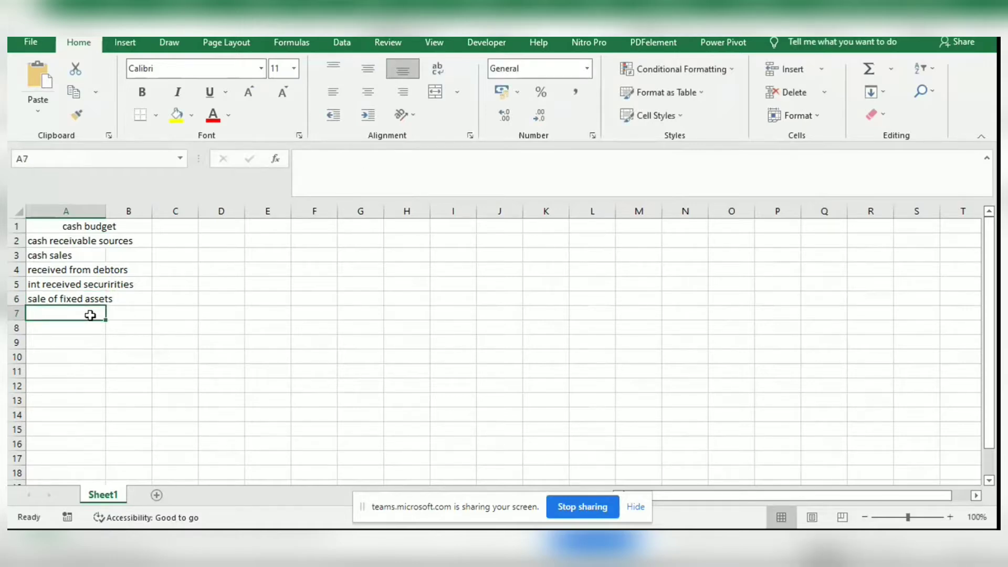
# Add the source label "other source income" in A7.
pyautogui.write('other')
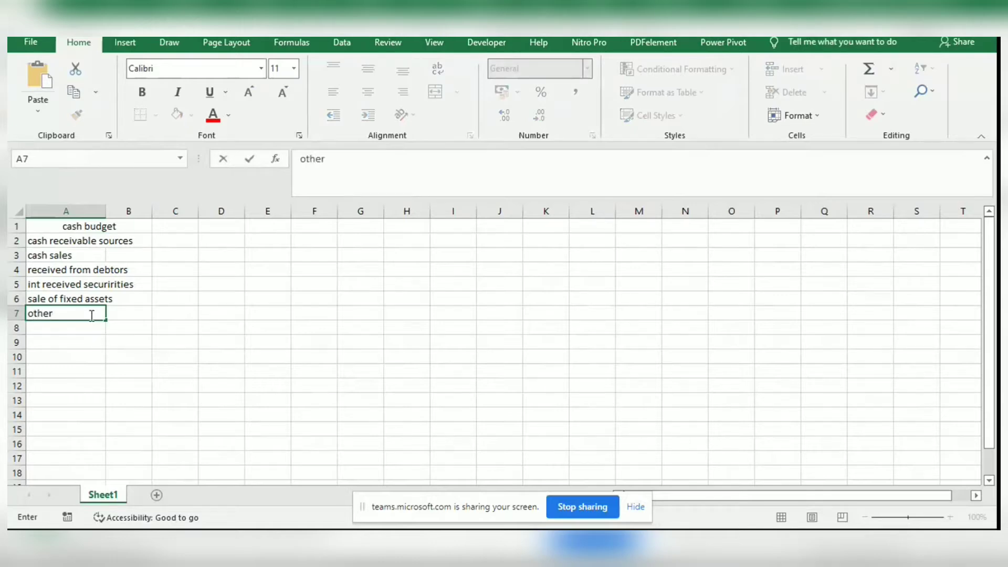
pyautogui.write(' source i')
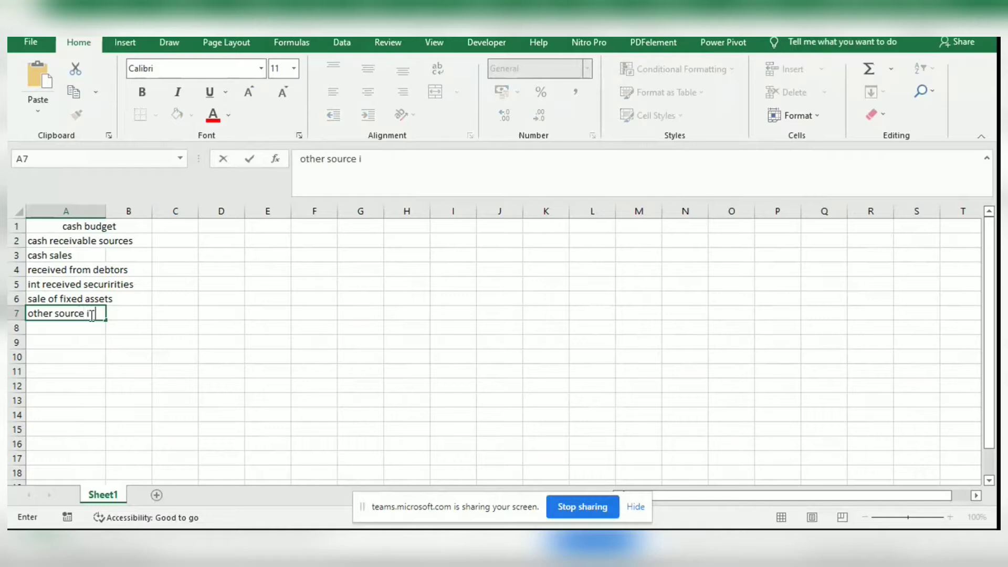
pyautogui.write('ncome')
pyautogui.press('Return')
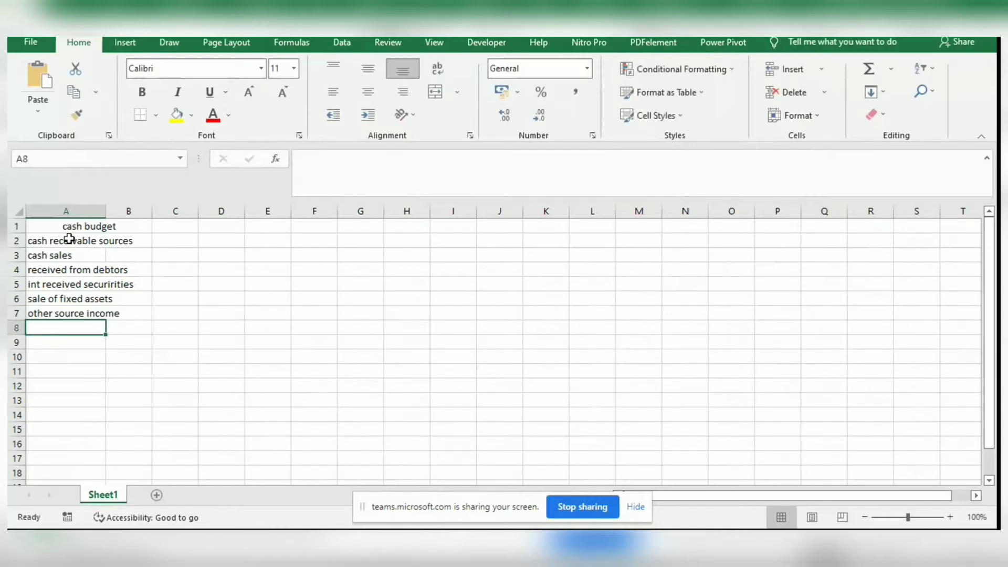
# Fit column A to its contents and fill the "cash receivable sources" heading in A2 with yellow.
pyautogui.doubleClick(105, 210)
pyautogui.click(103, 240)
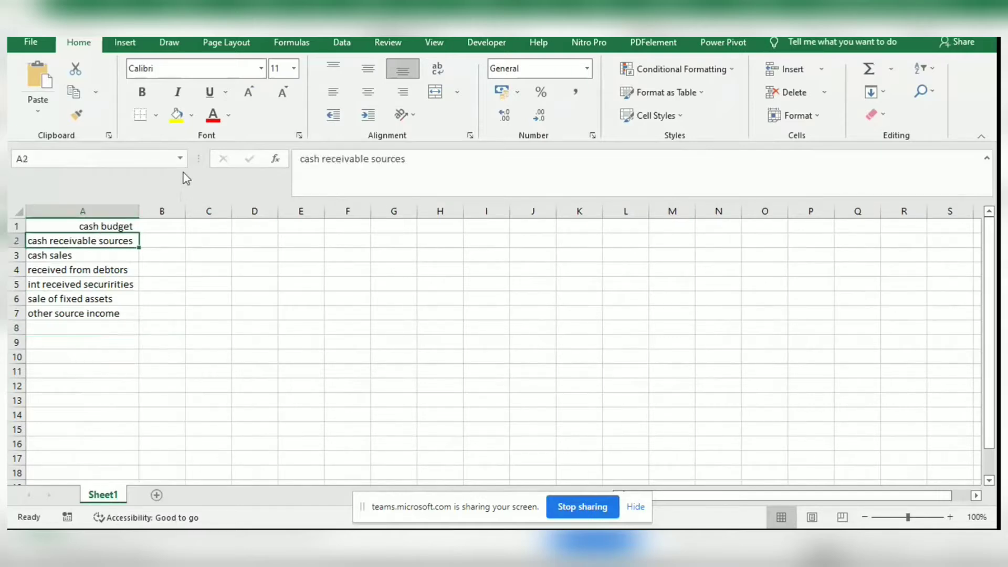
pyautogui.click(177, 115)
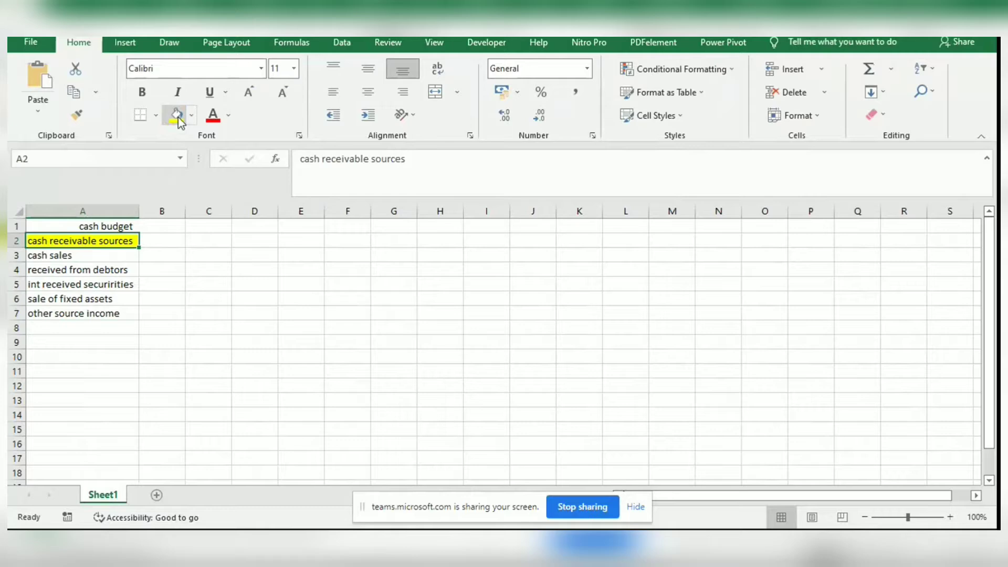
# Add the section heading "uses of cash (exp.)" in A8.
pyautogui.click(93, 333)
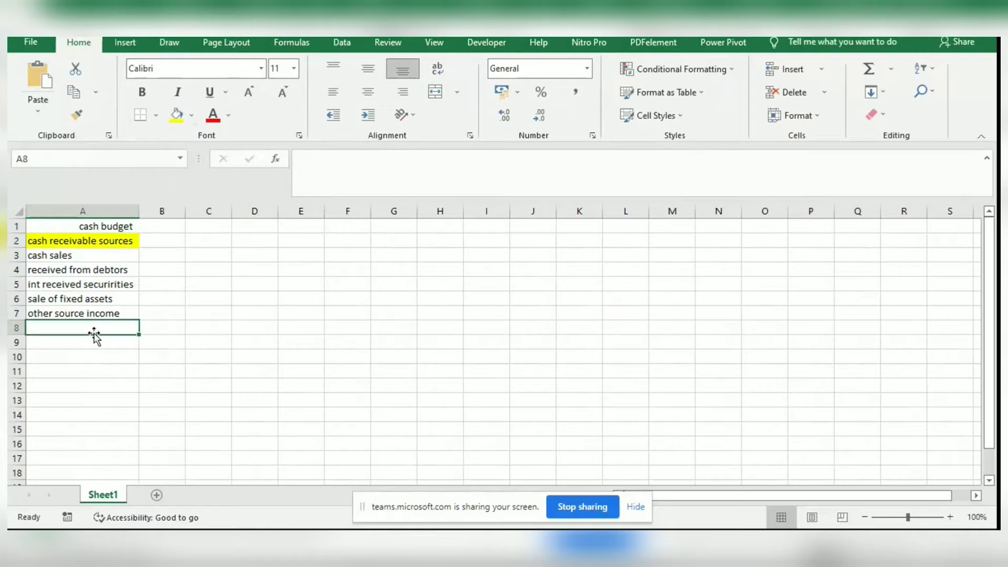
pyautogui.write('us')
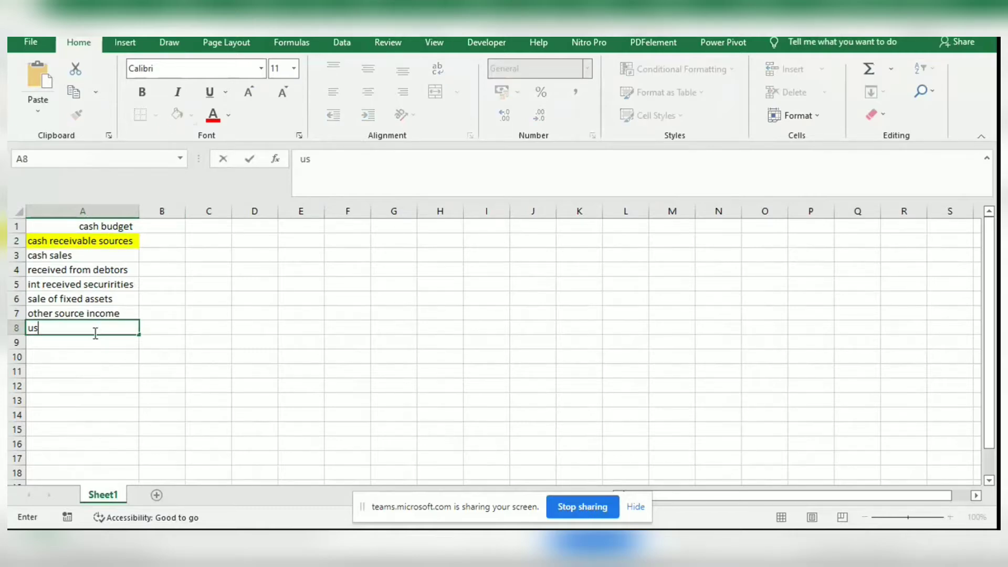
pyautogui.write('es of cas')
pyautogui.write('h ')
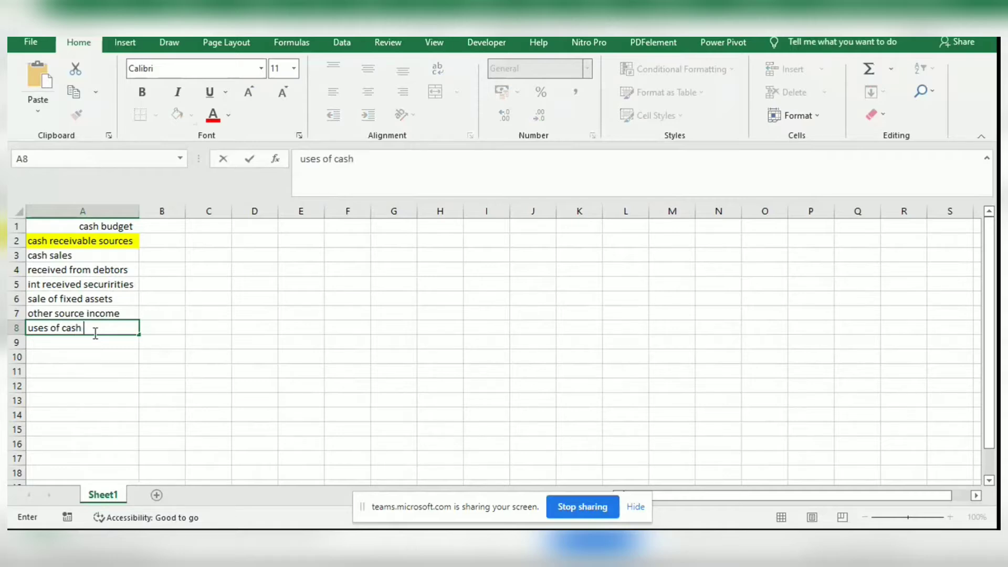
pyautogui.write('(exp.')
pyautogui.press('Return')
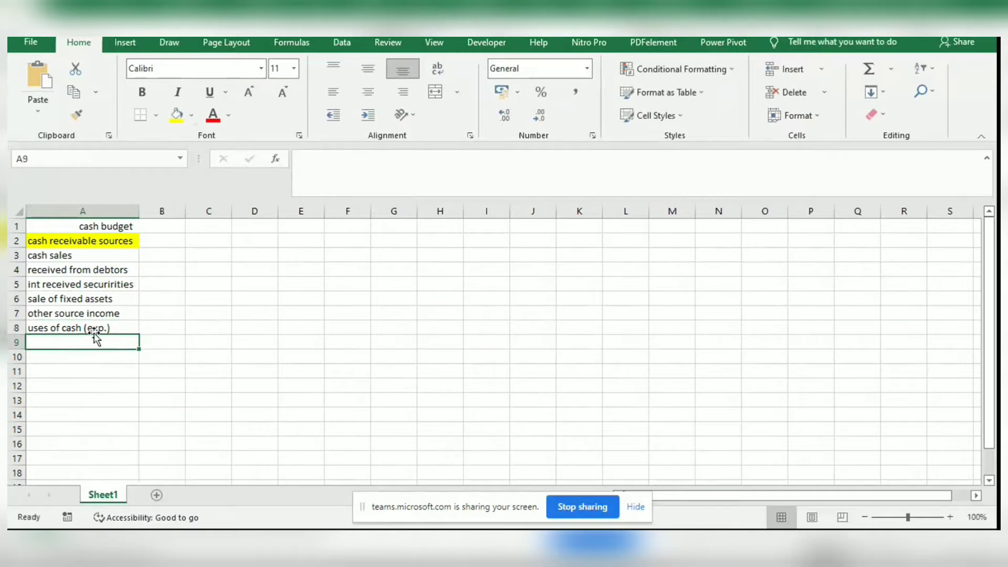
# Add the expense label "payment to suppliers" in A9.
pyautogui.write('pau')
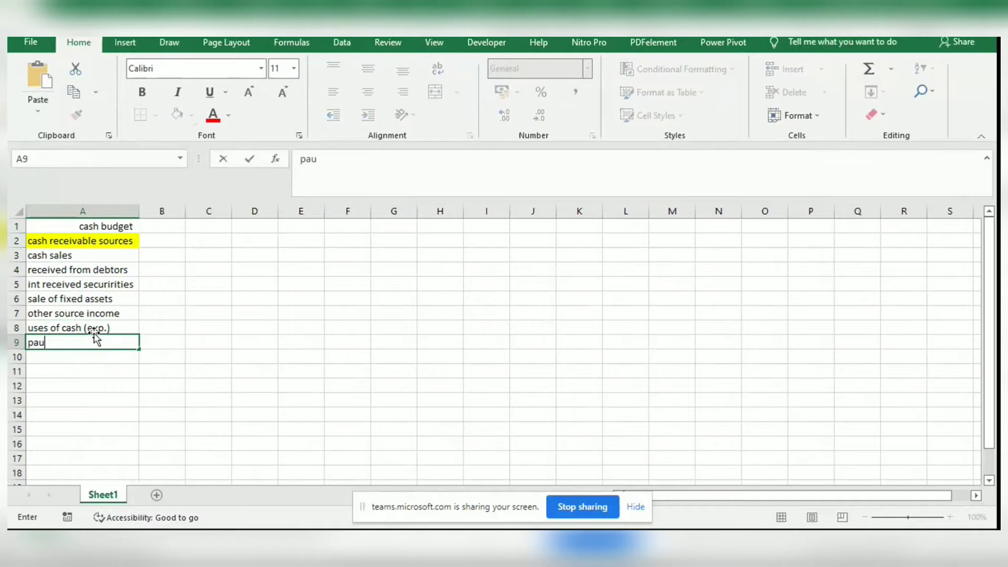
pyautogui.press('BackSpace')
pyautogui.write('yment to suppl')
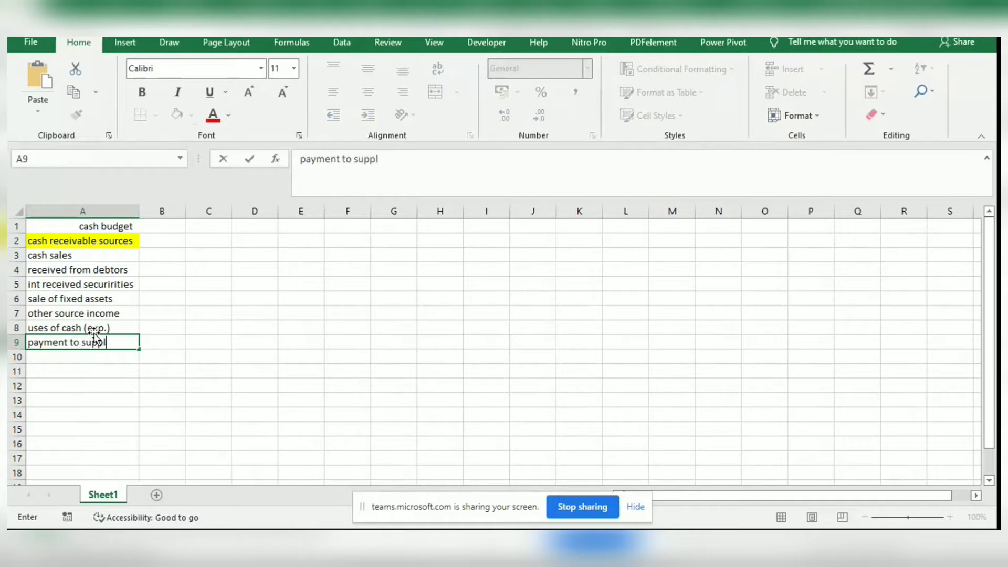
pyautogui.write('iers')
pyautogui.press('Return')
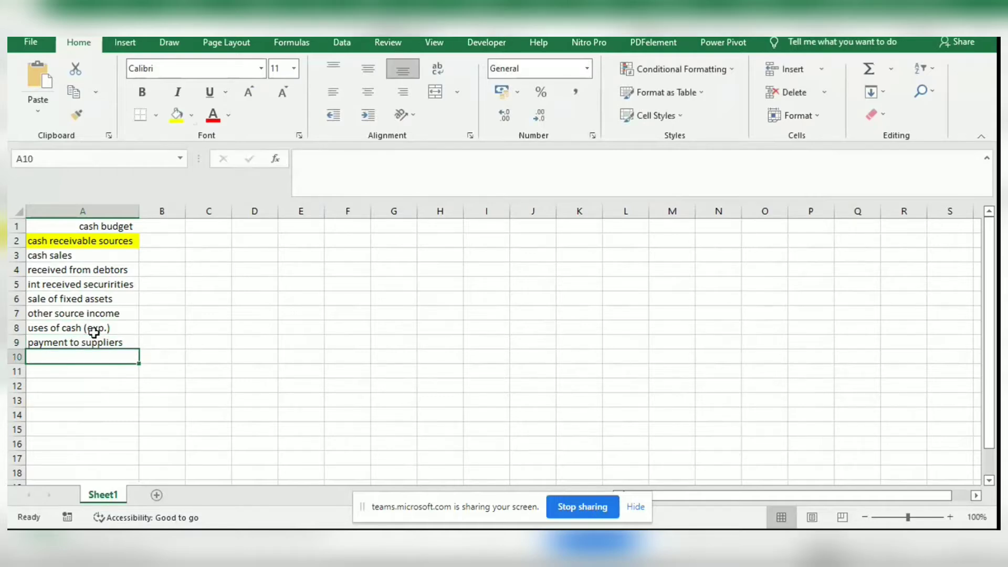
pyautogui.write('cr')
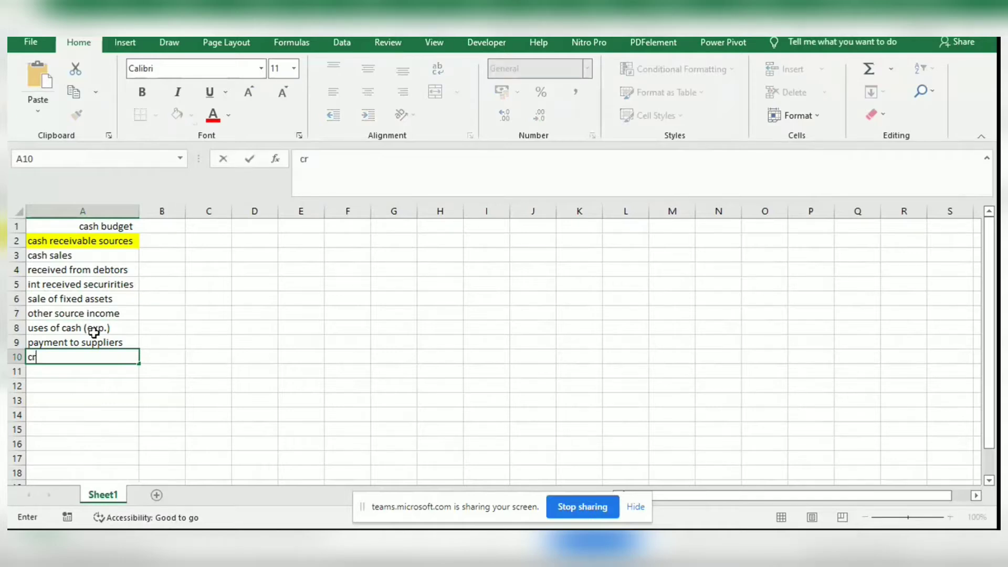
pyautogui.write('edit p')
pyautogui.press('BackSpace')
pyautogui.press('BackSpace')
pyautogui.press('BackSpace')
pyautogui.press('BackSpace')
pyautogui.press('BackSpace')
pyautogui.press('BackSpace')
pyautogui.press('BackSpace')
pyautogui.press('BackSpace')
# Add the expense labels "cash purchase" in A10 and "office exp" in A11.
pyautogui.write('cash purchase')
pyautogui.press('Return')
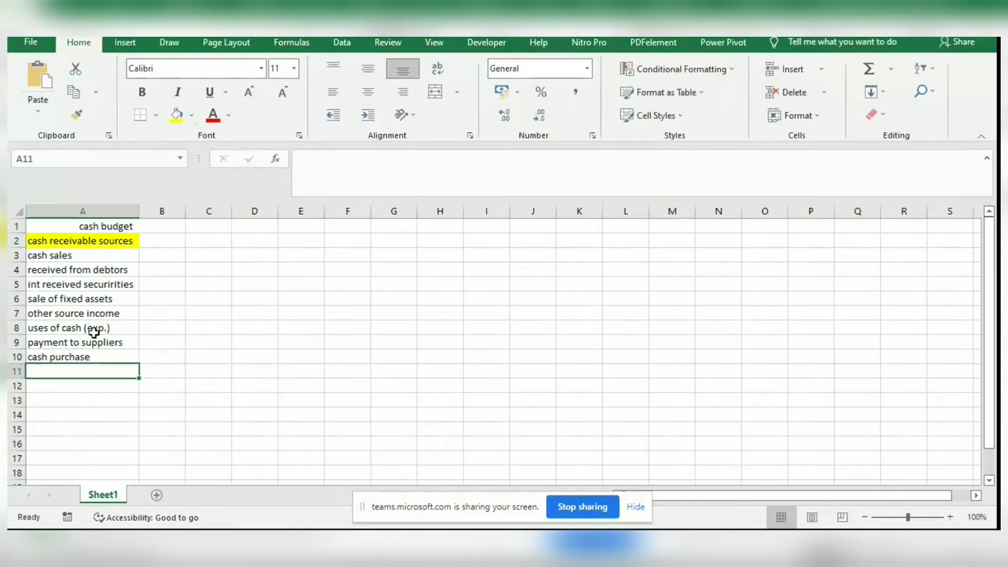
pyautogui.write('office exp')
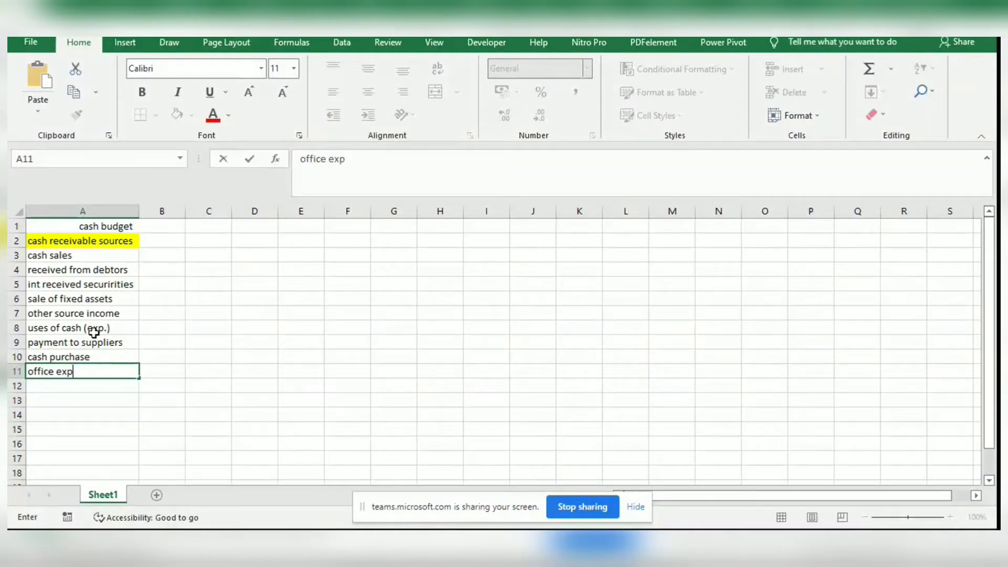
pyautogui.press('Return')
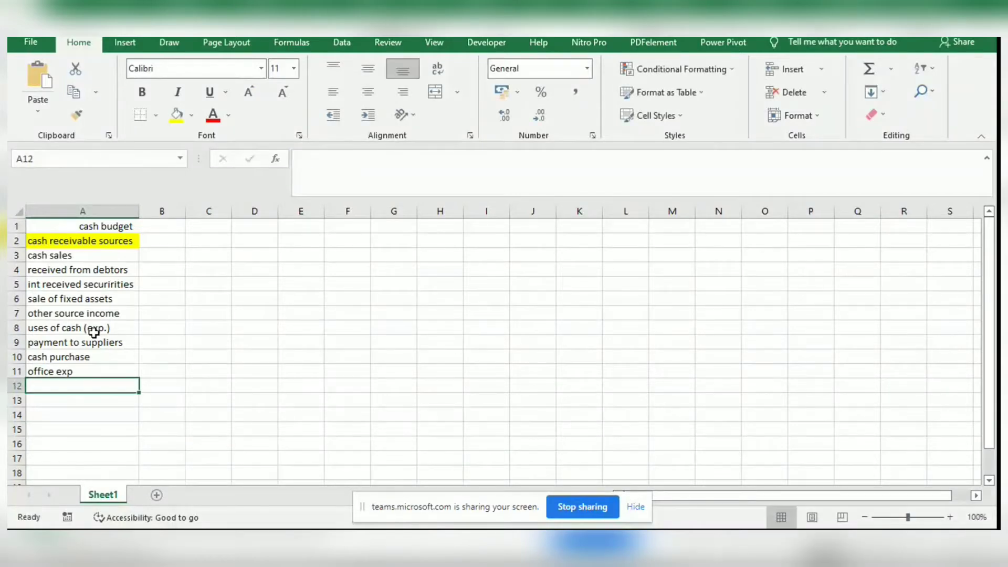
# Add the expense label "manufacturing exp" in A12.
pyautogui.write('mn')
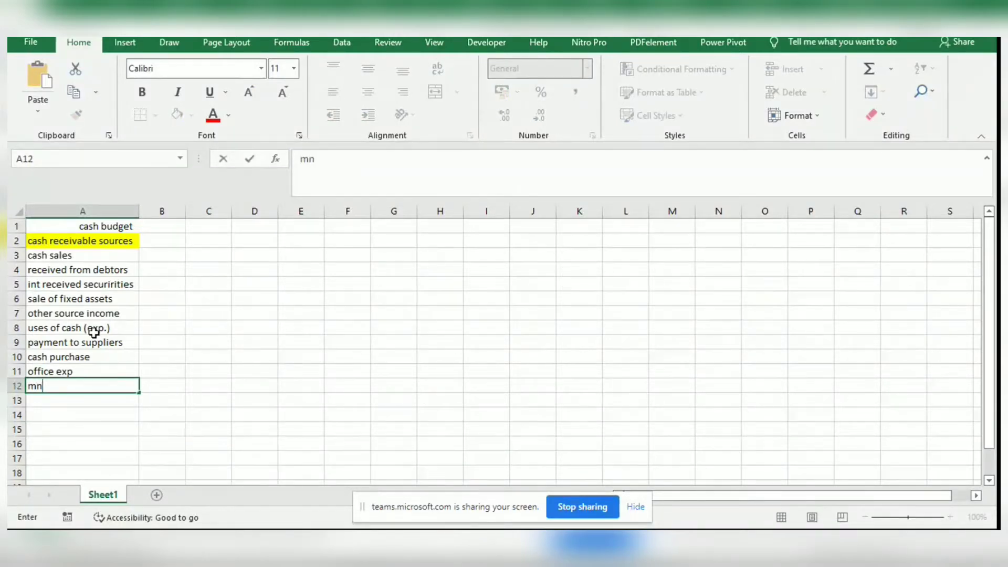
pyautogui.press('BackSpace')
pyautogui.write('anufacturing ')
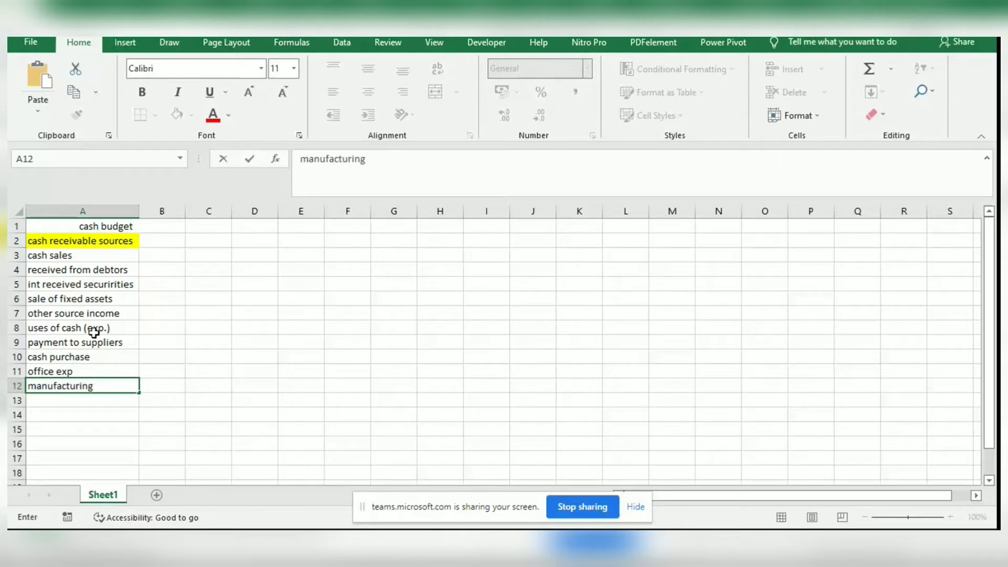
pyautogui.write('exp')
pyautogui.press('Return')
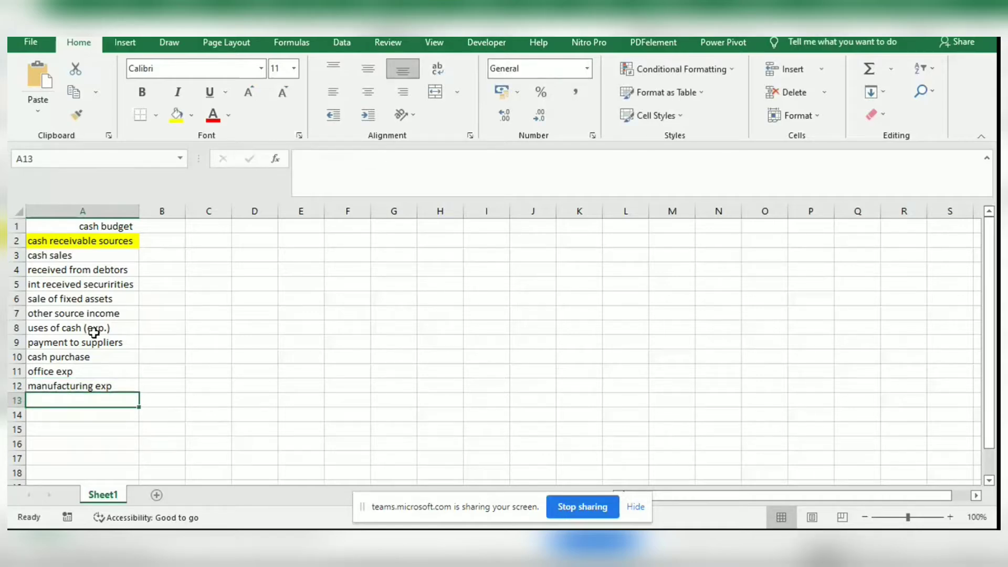
# Add the expense label "administrative exp" in A13.
pyautogui.write('e')
pyautogui.press('BackSpace')
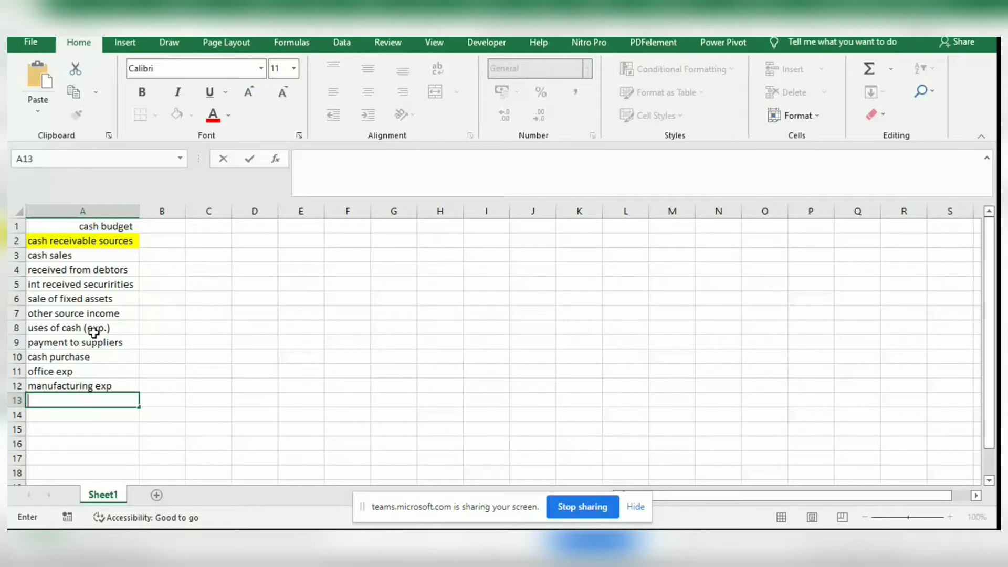
pyautogui.write('administ')
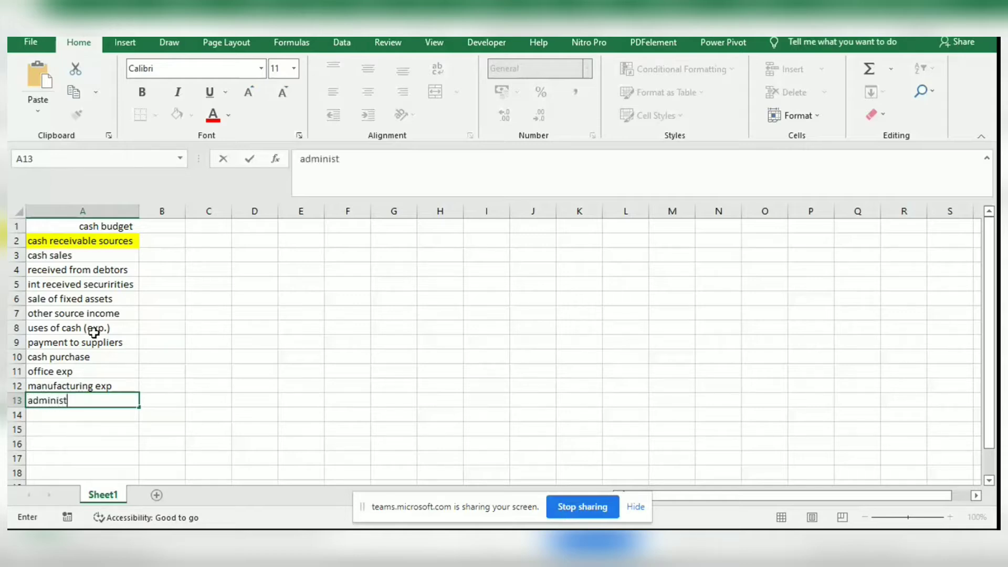
pyautogui.write('rative exp')
pyautogui.press('Return')
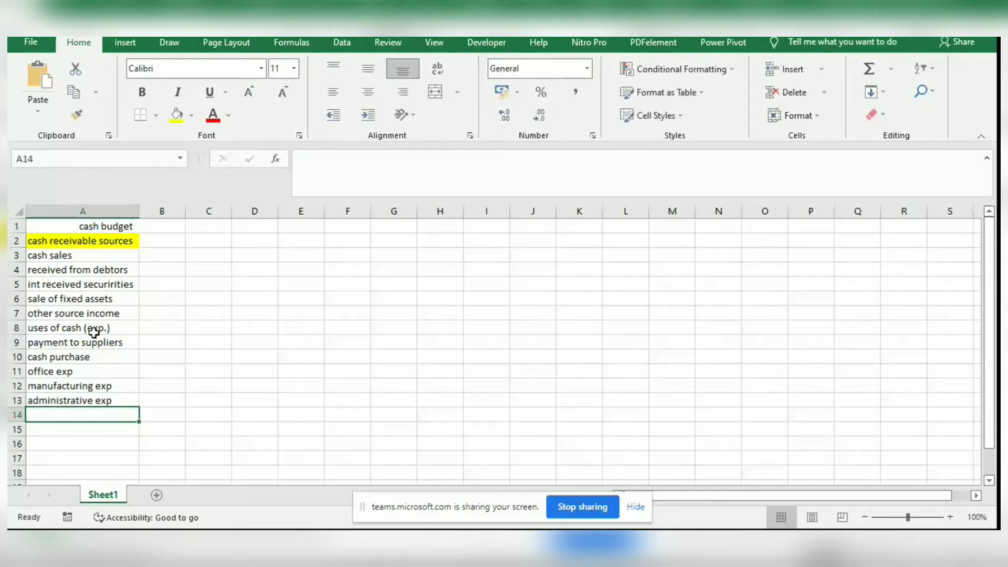
# Add the expense label "other exp" in A14.
pyautogui.write('other')
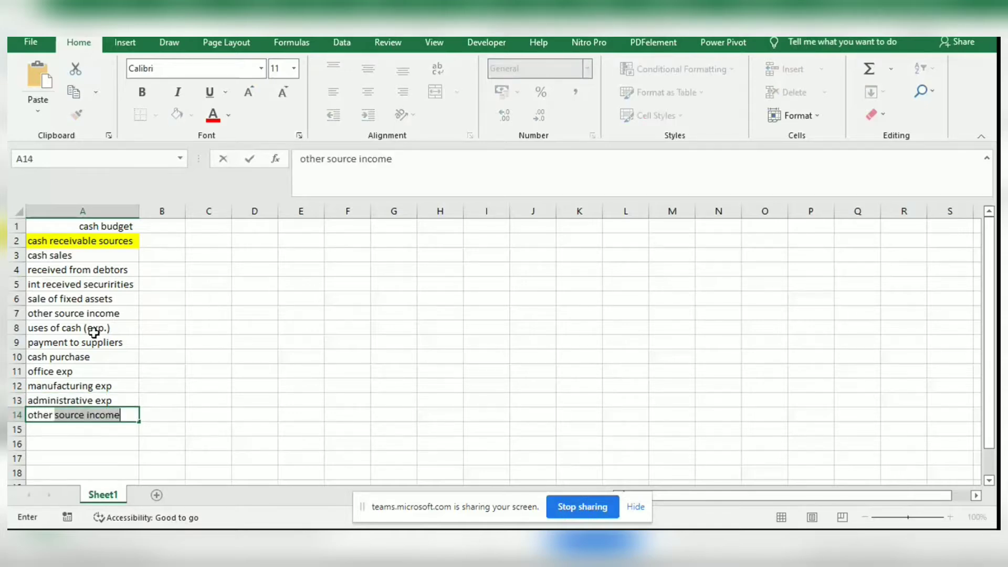
pyautogui.write(' exp')
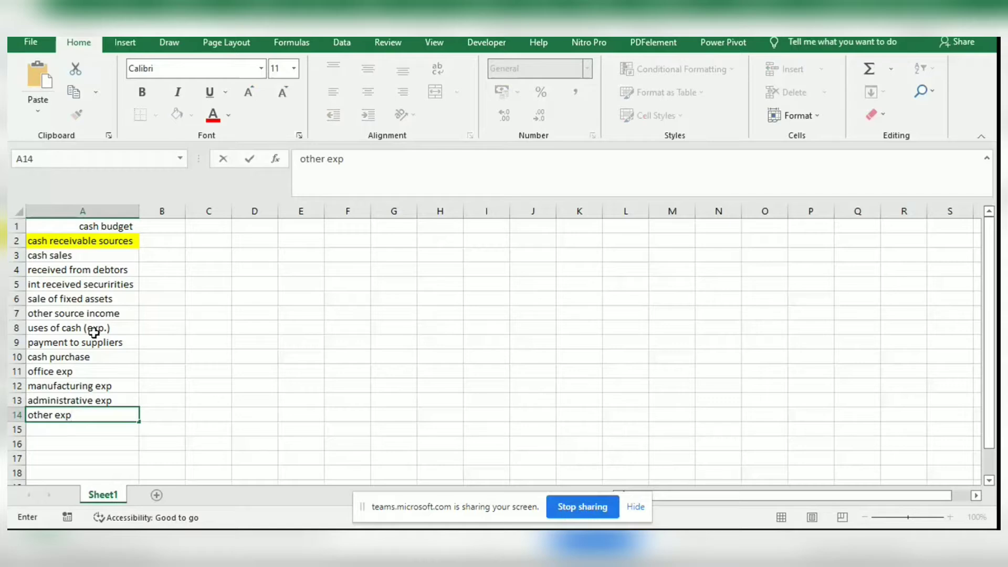
pyautogui.press('Return')
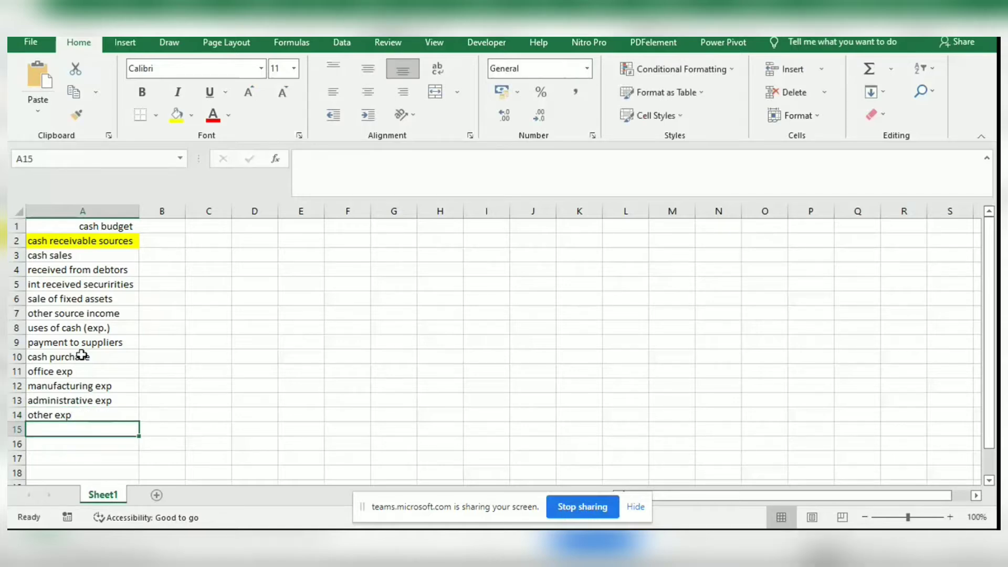
# Fill the "uses of cash (exp.)" heading in A8 with yellow and make it bold.
pyautogui.click(81, 344)
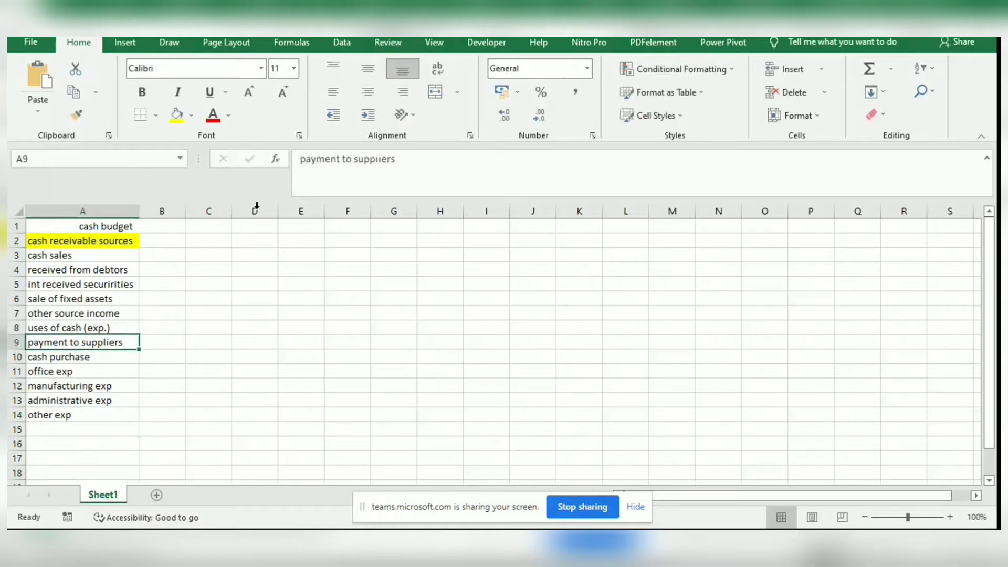
pyautogui.click(87, 328)
pyautogui.click(176, 114)
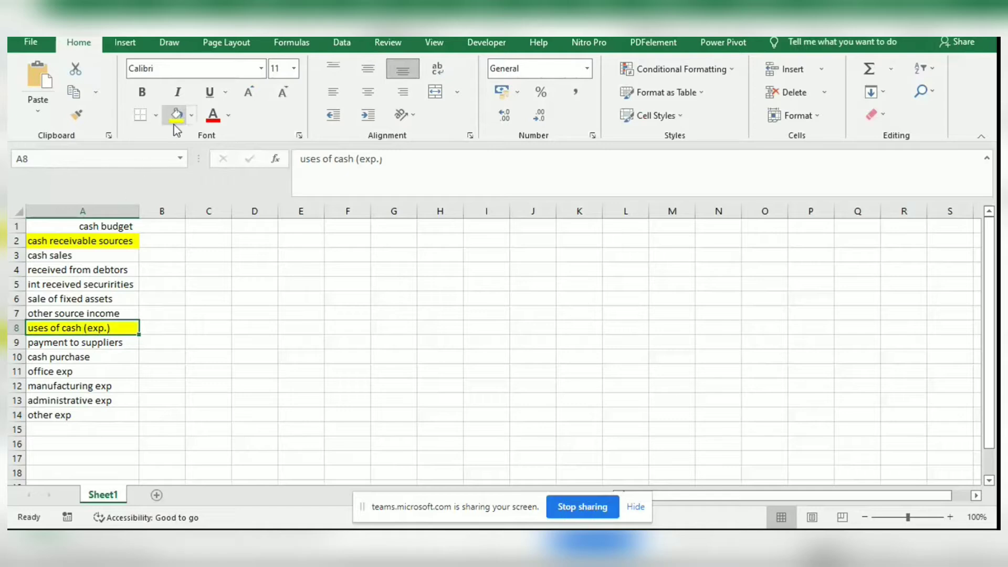
pyautogui.click(151, 95)
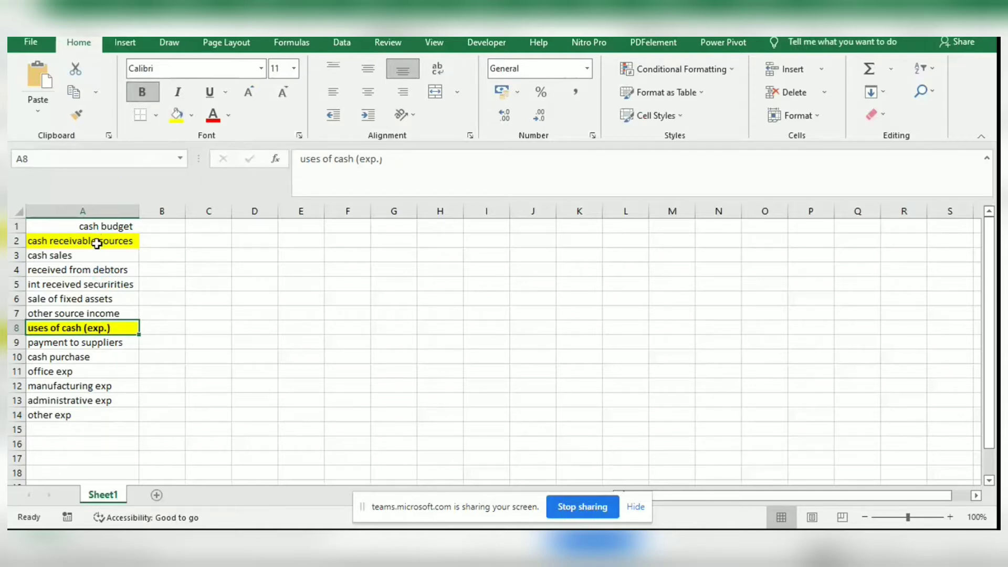
# Make the "cash receivable sources" heading in A2 bold and set the font colour of both headings, A2 and A8, to red.
pyautogui.click(95, 241)
pyautogui.click(138, 94)
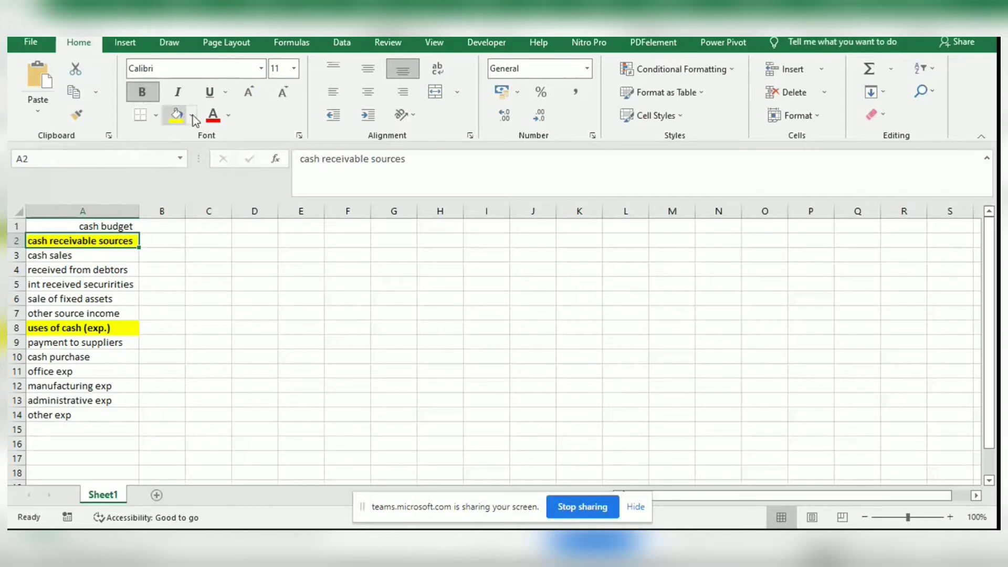
pyautogui.click(212, 115)
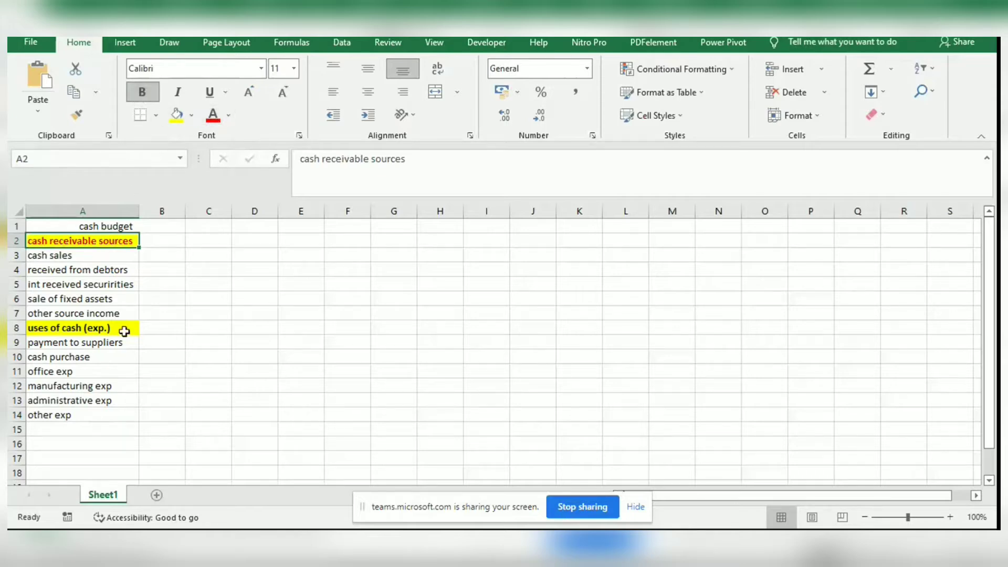
pyautogui.click(109, 327)
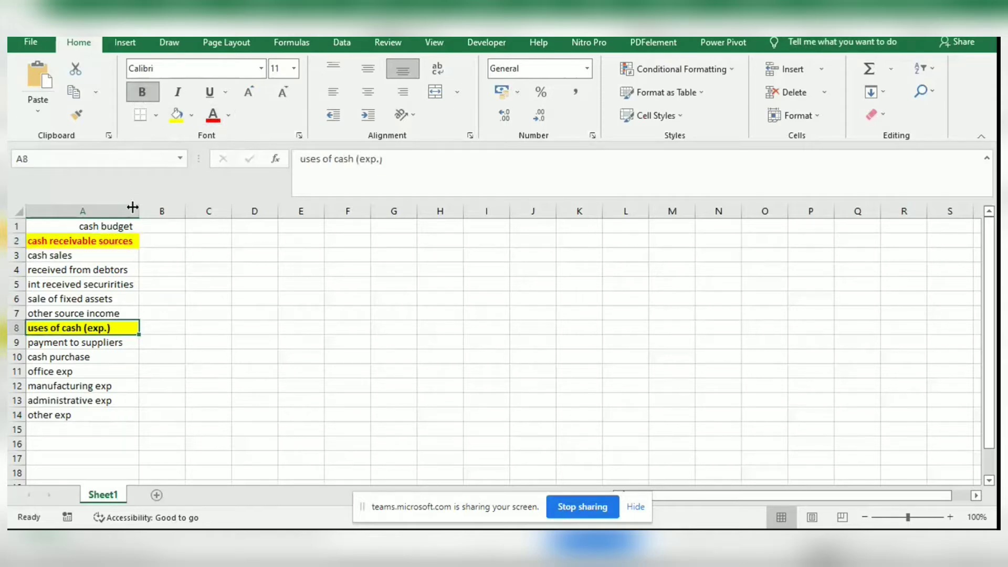
pyautogui.click(213, 115)
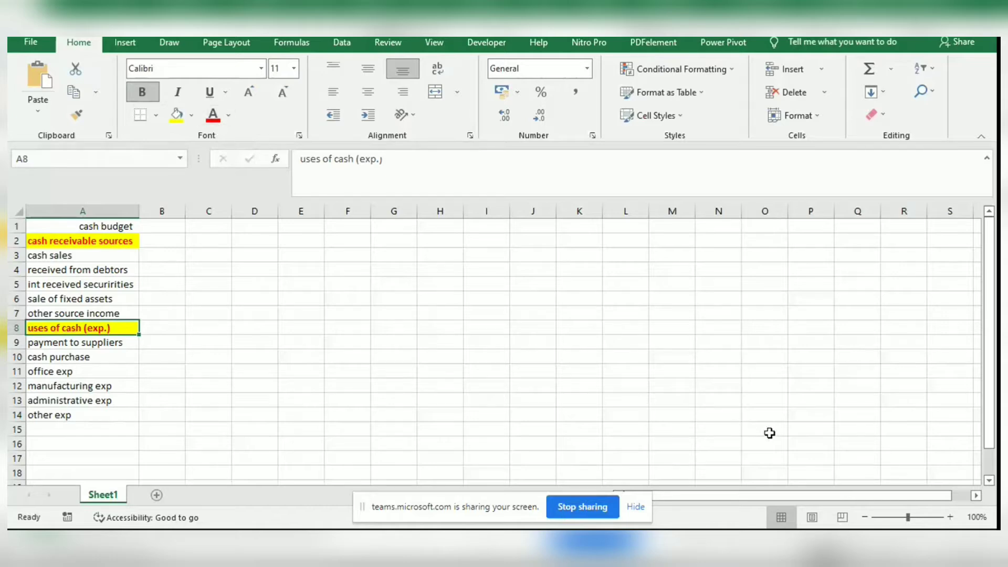
# Fill the merged "cash budget" title cell in row 1 with the standard light green colour.
pyautogui.click(914, 518)
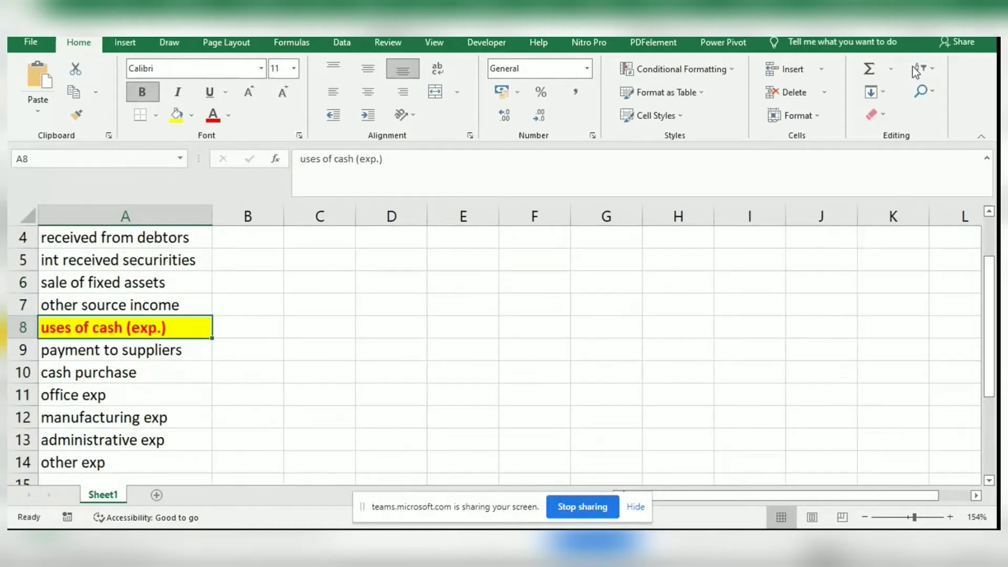
pyautogui.click(972, 140)
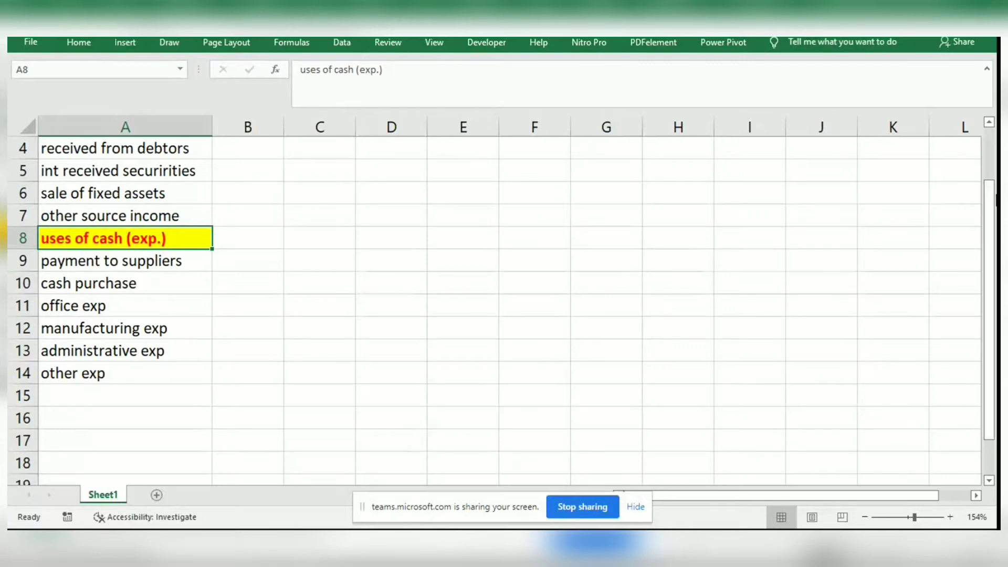
pyautogui.moveTo(992, 222); pyautogui.dragTo(991, 171)
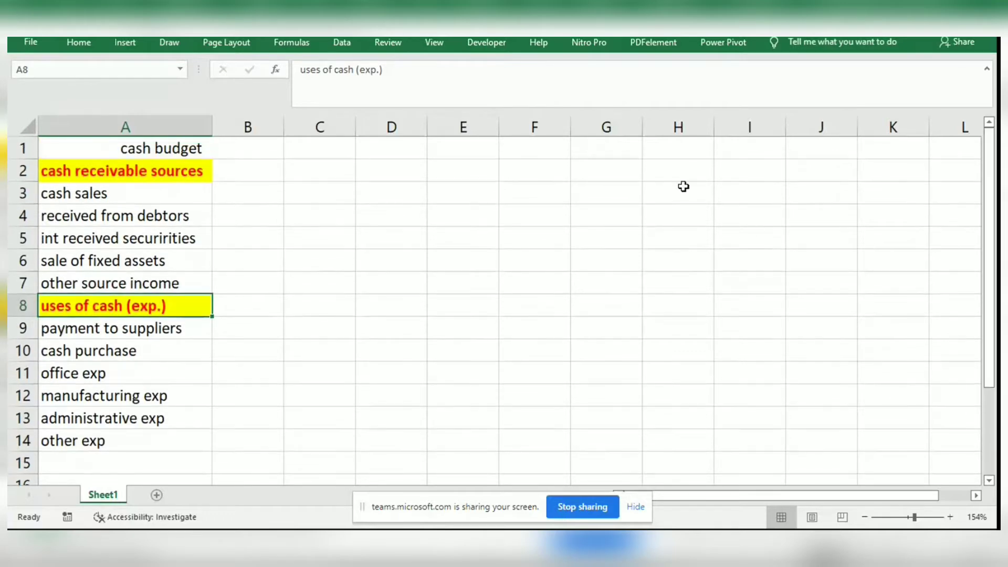
pyautogui.click(239, 157)
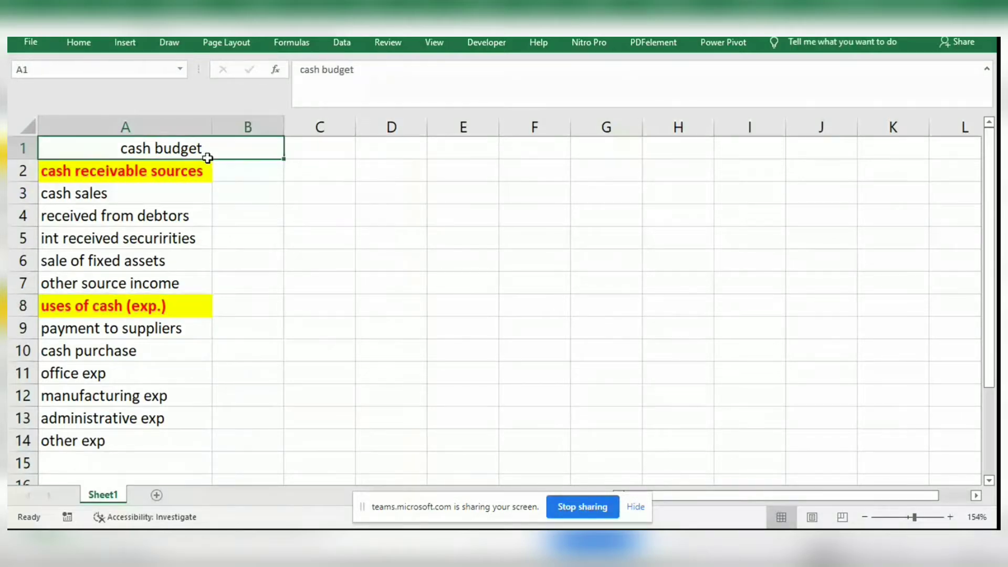
pyautogui.click(84, 47)
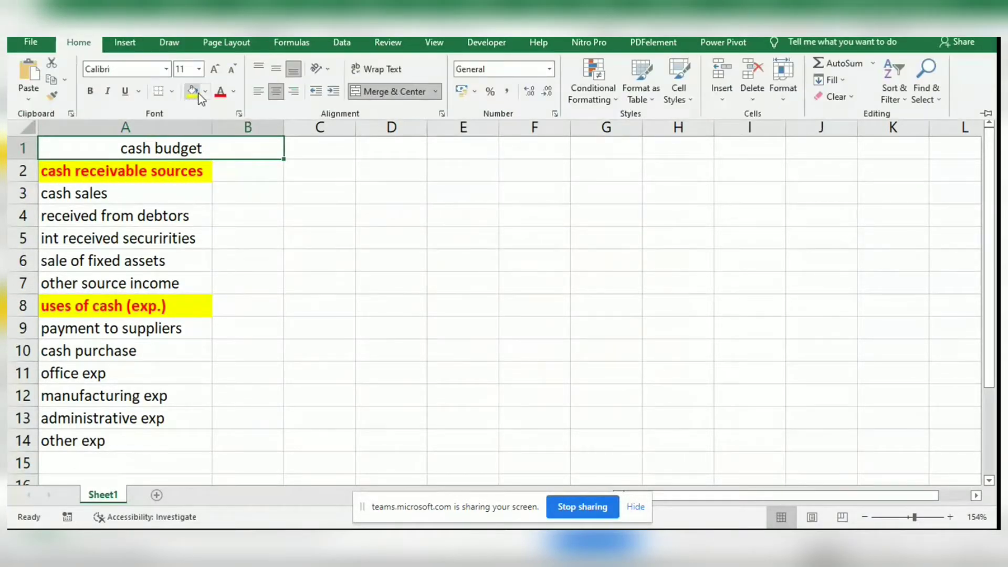
pyautogui.click(205, 92)
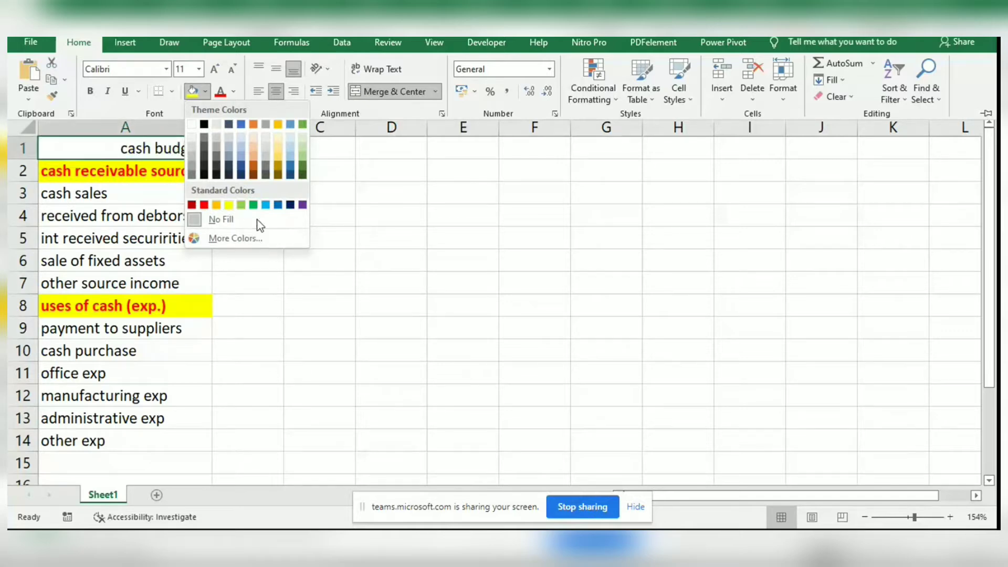
pyautogui.click(238, 205)
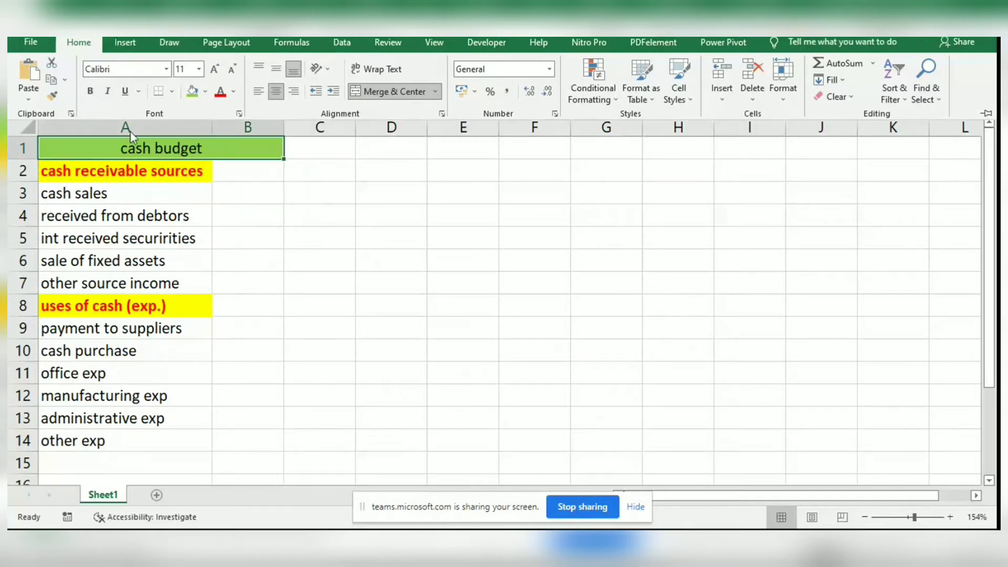
# Apply all borders to the whole cash budget table, A1:B14.
pyautogui.click(132, 151)
pyautogui.hotkey('ctrl', 'a')
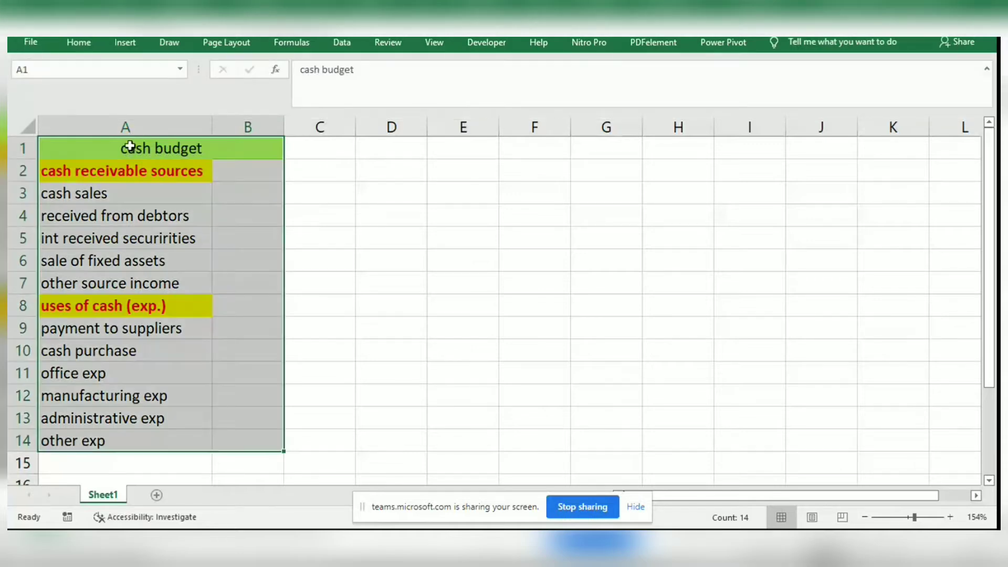
pyautogui.click(90, 41)
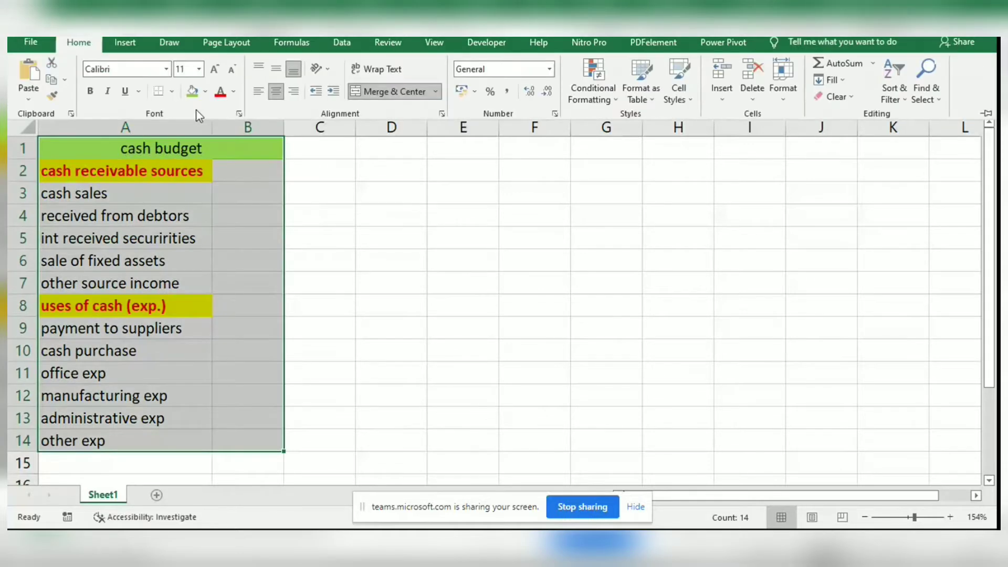
pyautogui.click(173, 94)
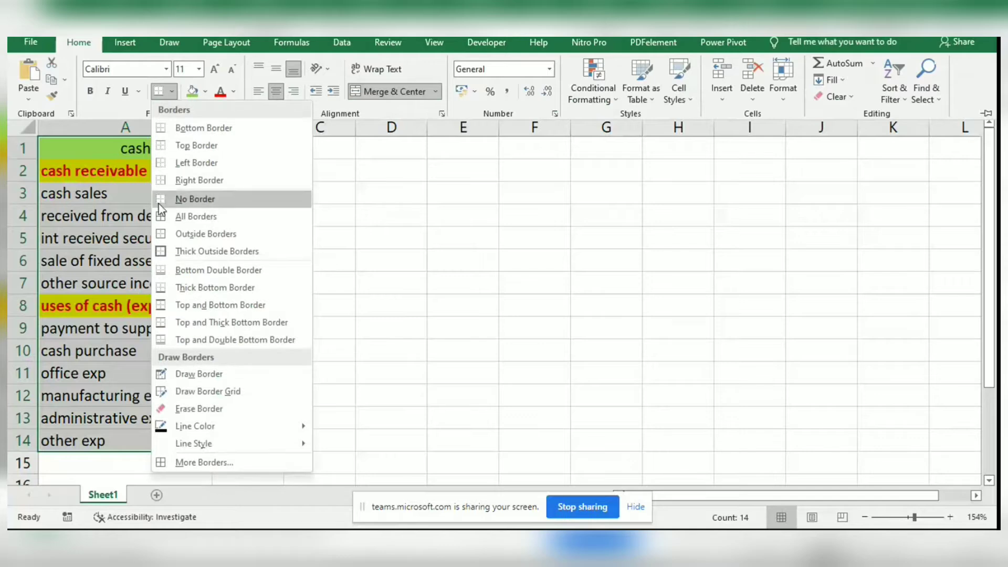
pyautogui.click(176, 218)
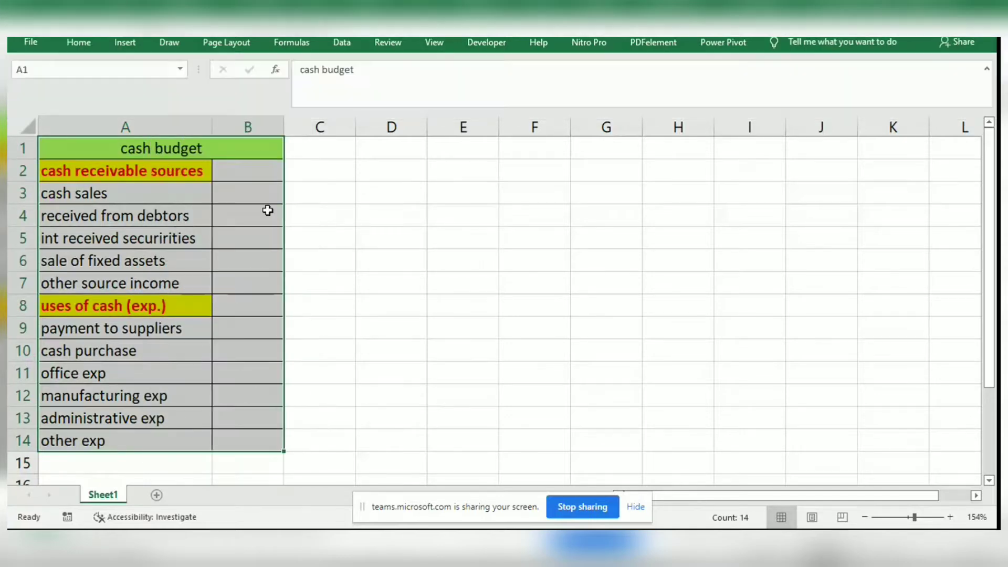
# Enter 45000 for cash sales in B3 and 67000 for received from debtors in B4.
pyautogui.click(244, 198)
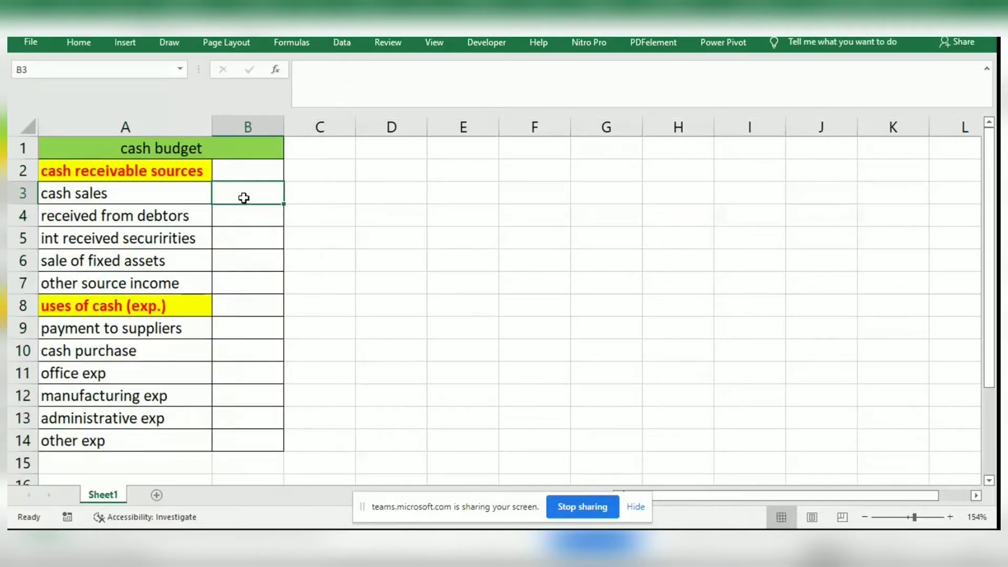
pyautogui.write('450000')
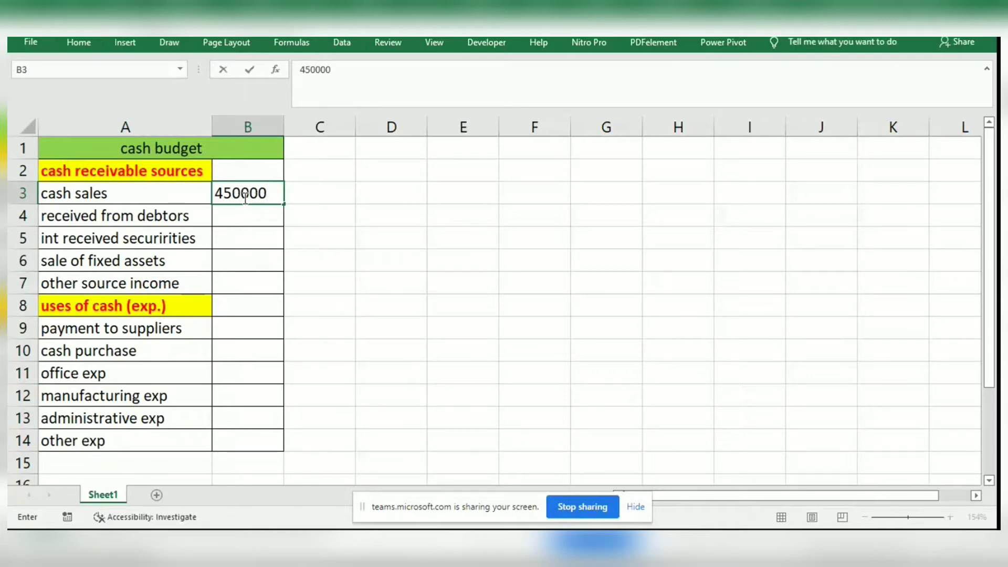
pyautogui.press('BackSpace')
pyautogui.press('Return')
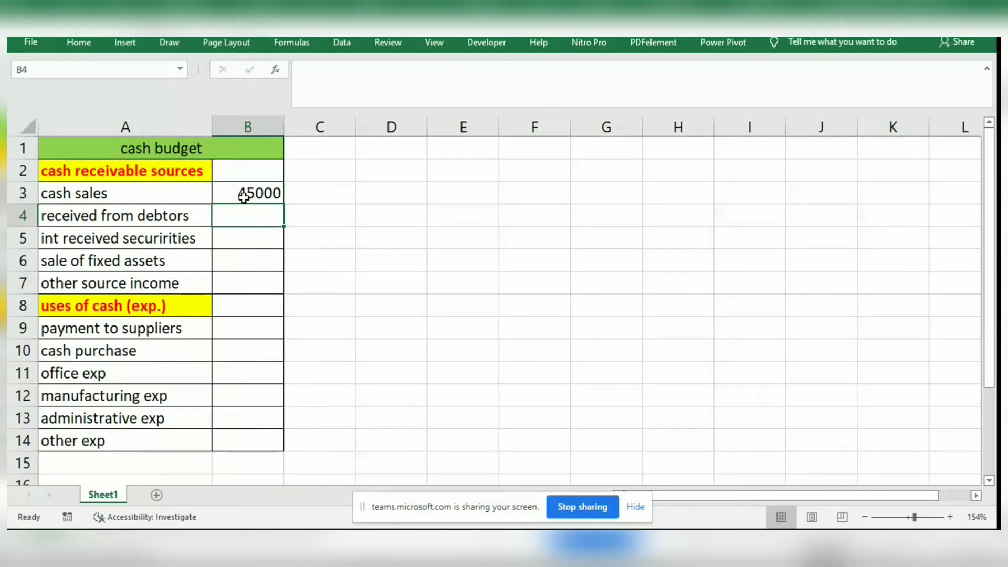
pyautogui.write('67000')
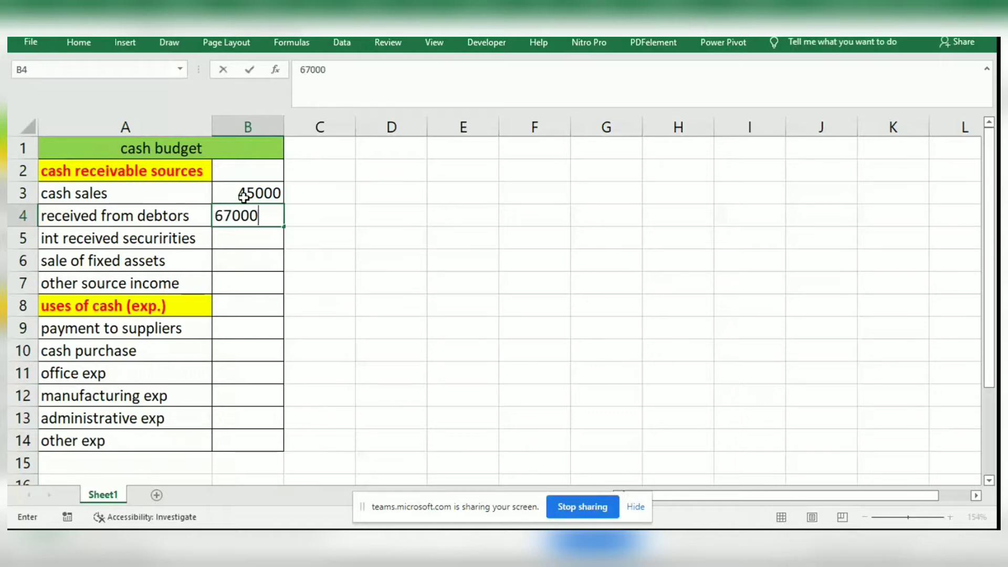
pyautogui.press('Return')
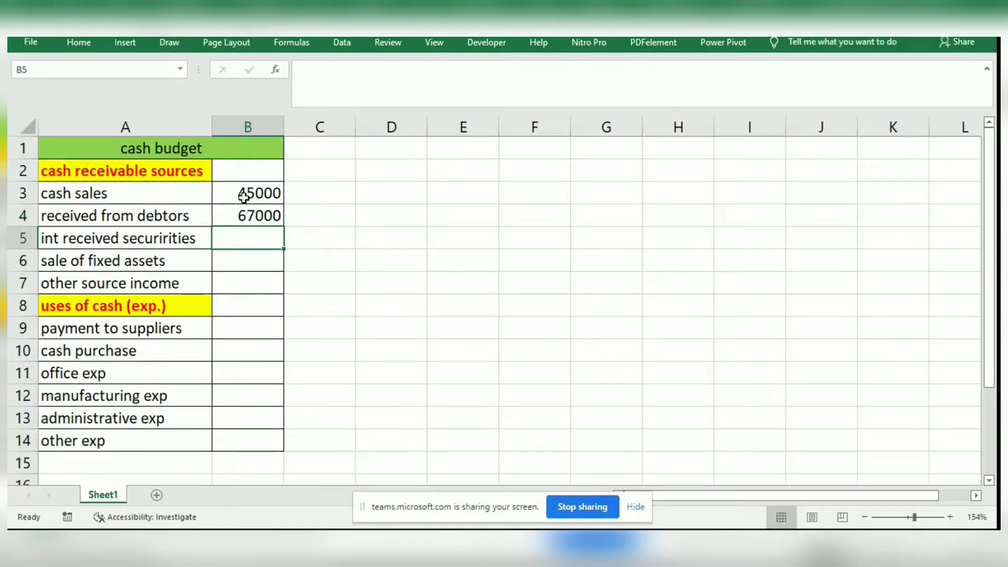
# Enter 45000, 23000 and 18000 in B5:B7 for interest received on securities, sale of fixed assets and other source income.
pyautogui.write('45000')
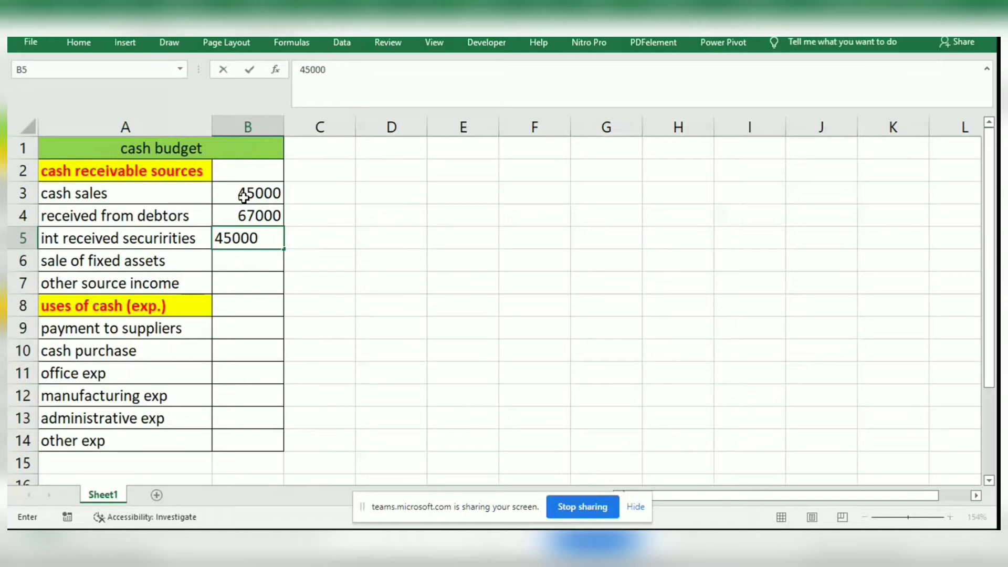
pyautogui.press('Return')
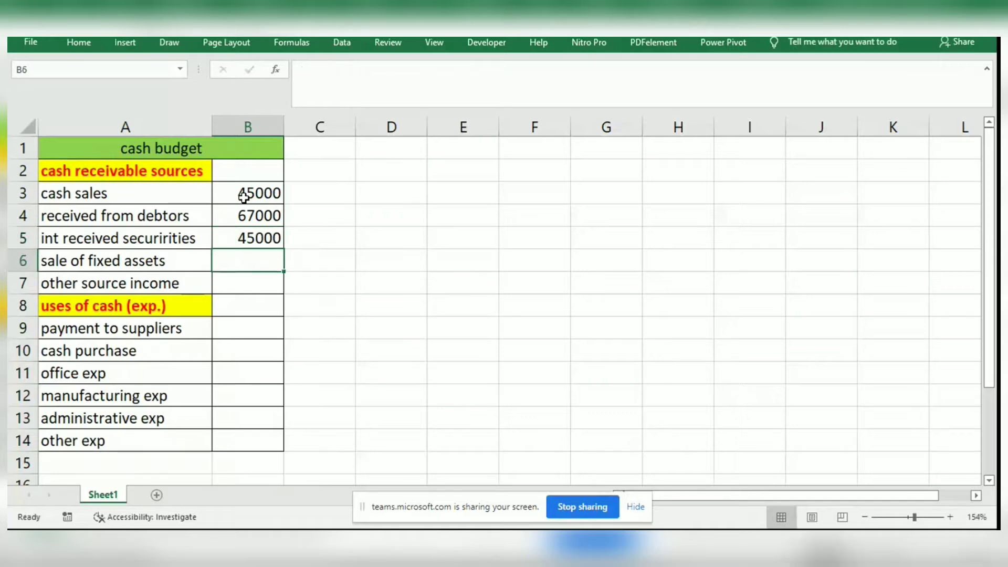
pyautogui.write('23')
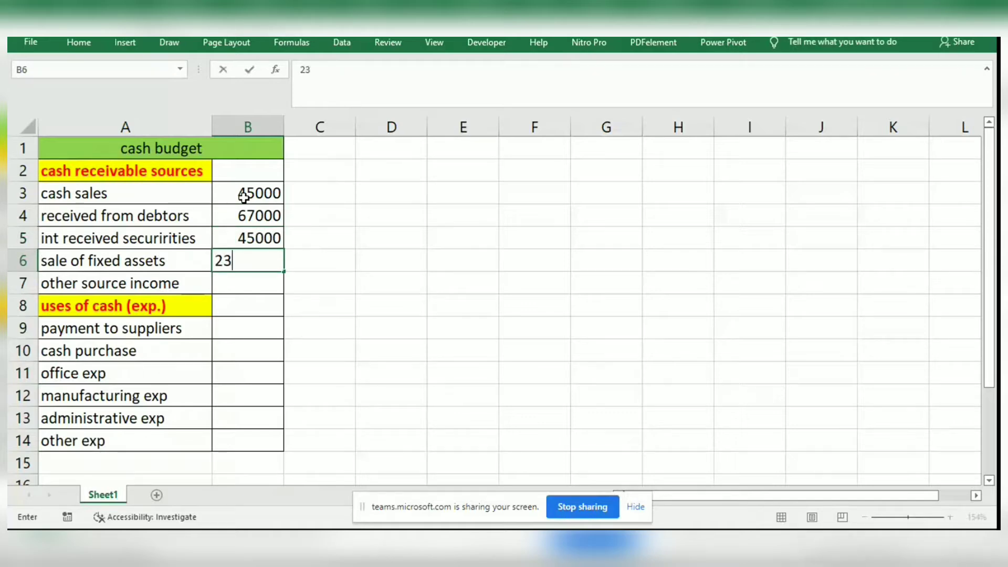
pyautogui.write('000')
pyautogui.press('Return')
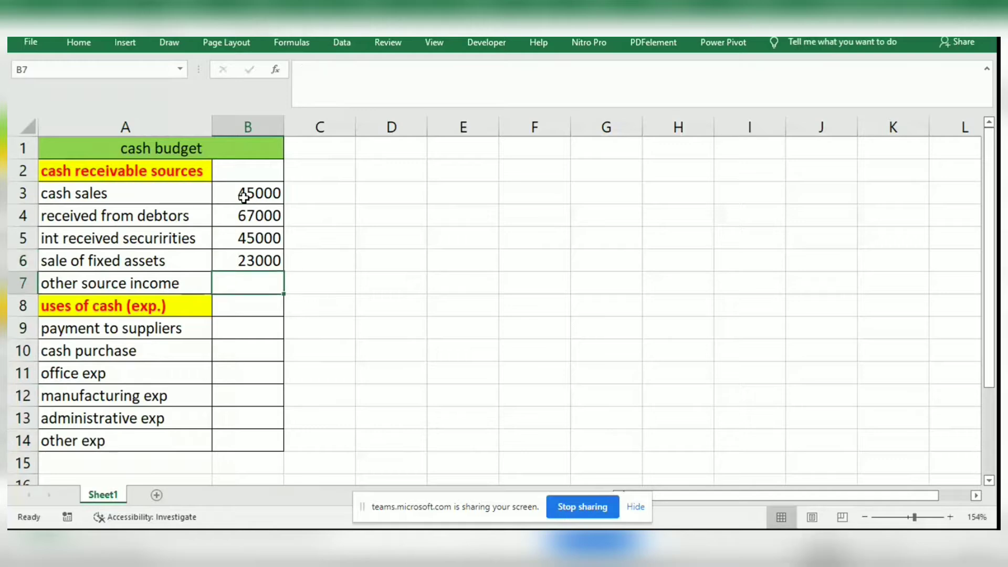
pyautogui.write('18000')
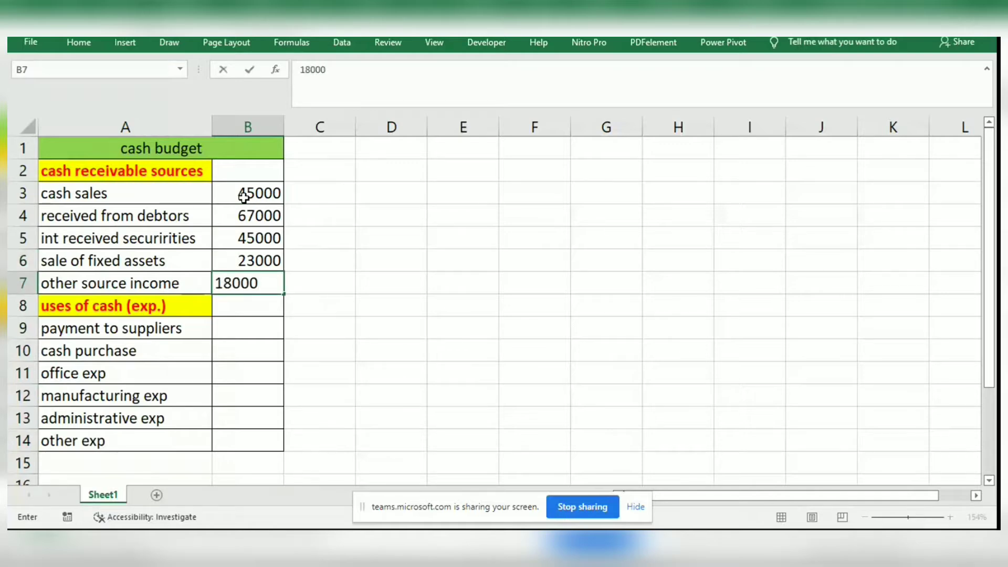
pyautogui.press('Return')
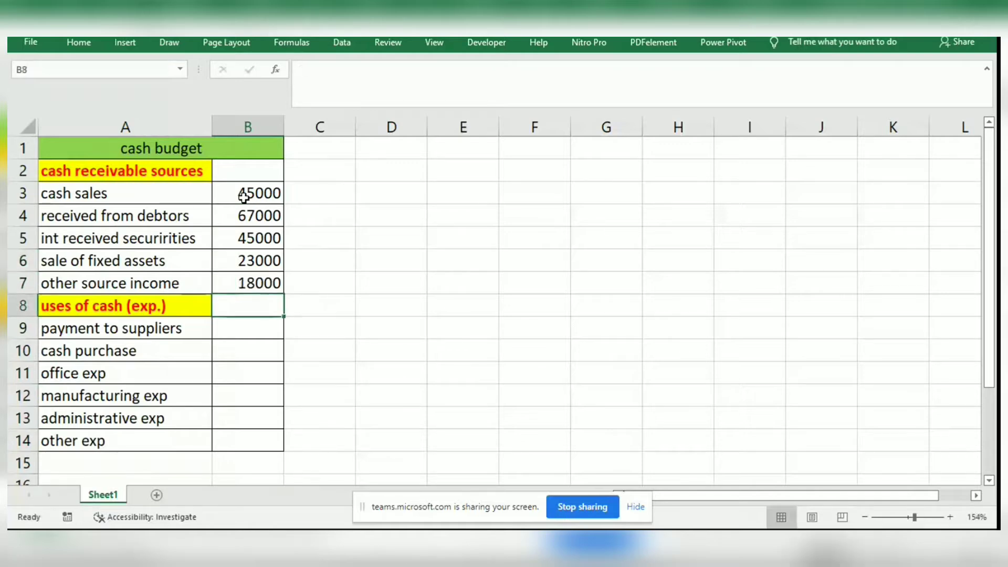
# Enter 34000, 48000 and 23000 in B9:B11 for payment to suppliers, cash purchase and office expenses.
pyautogui.click(252, 330)
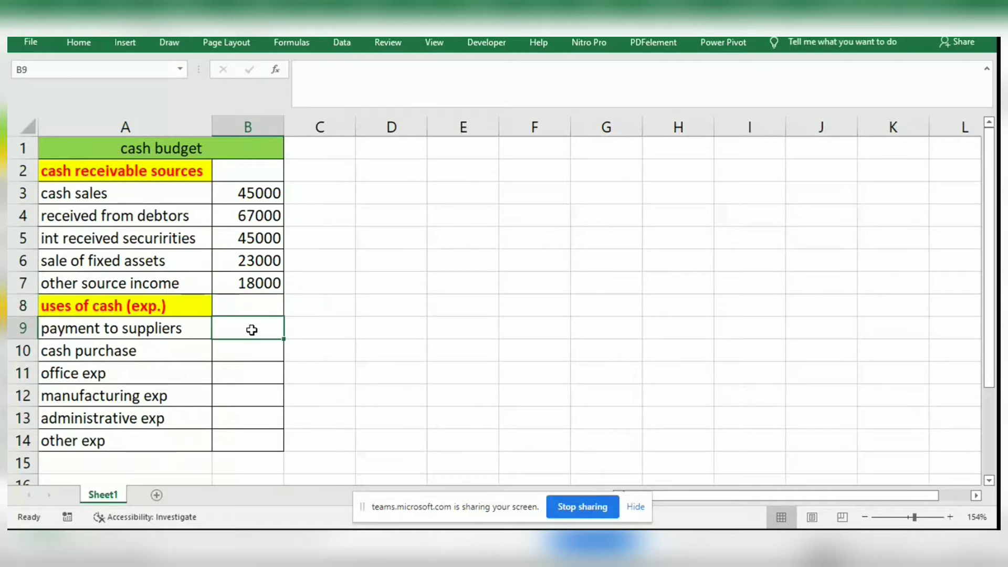
pyautogui.write('34')
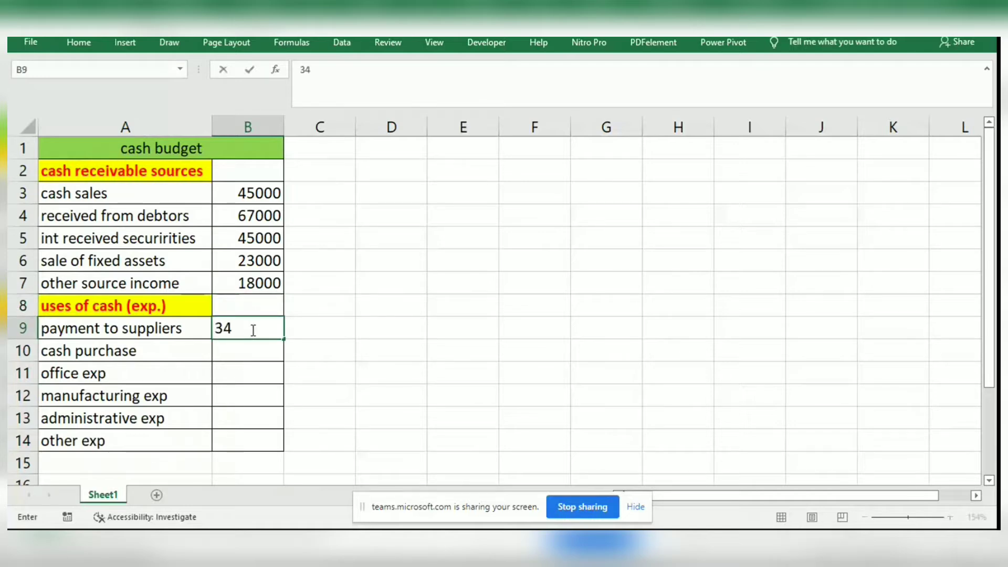
pyautogui.write('000')
pyautogui.press('Return')
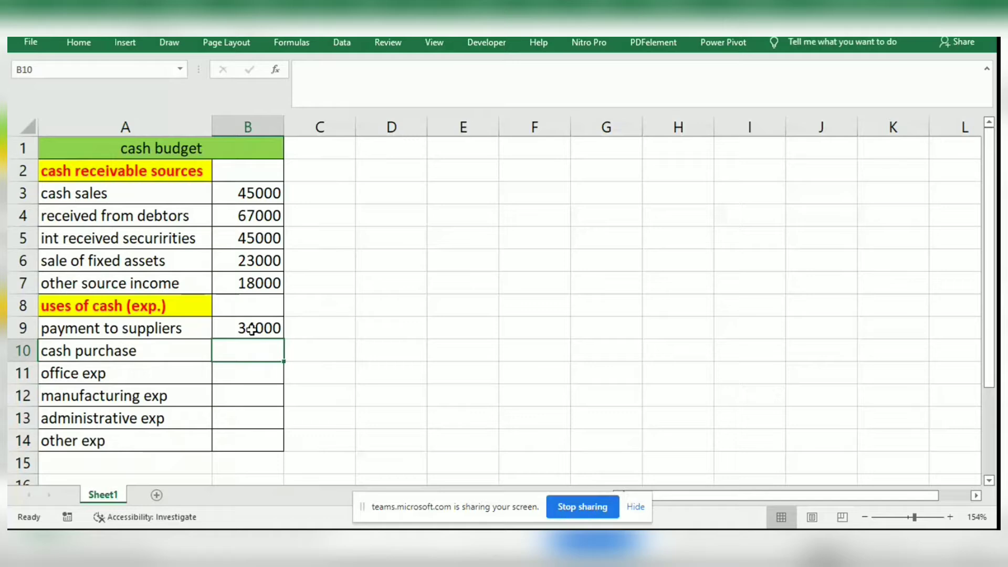
pyautogui.write('48000')
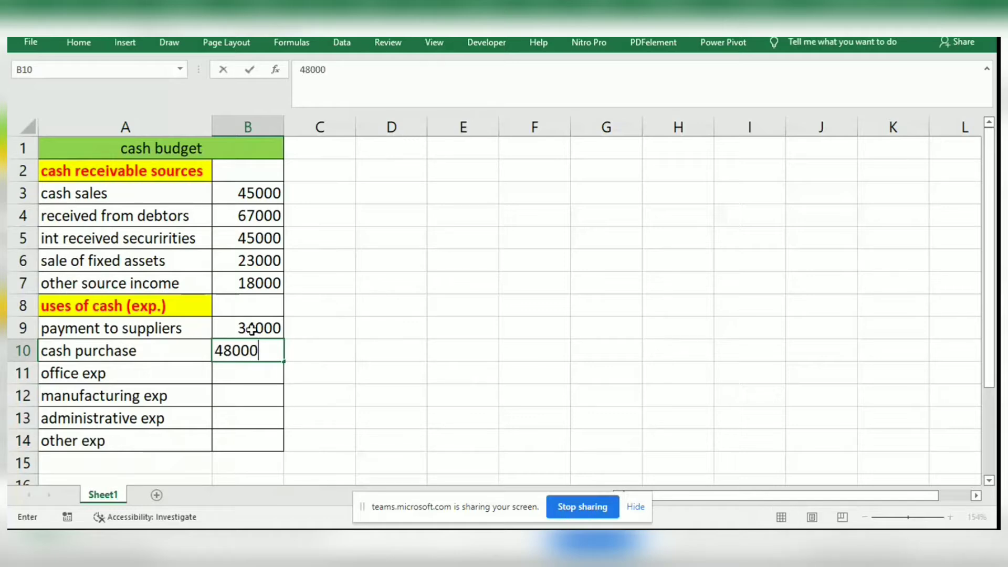
pyautogui.hotkey('ctrl', 'Return')
pyautogui.press('Down')
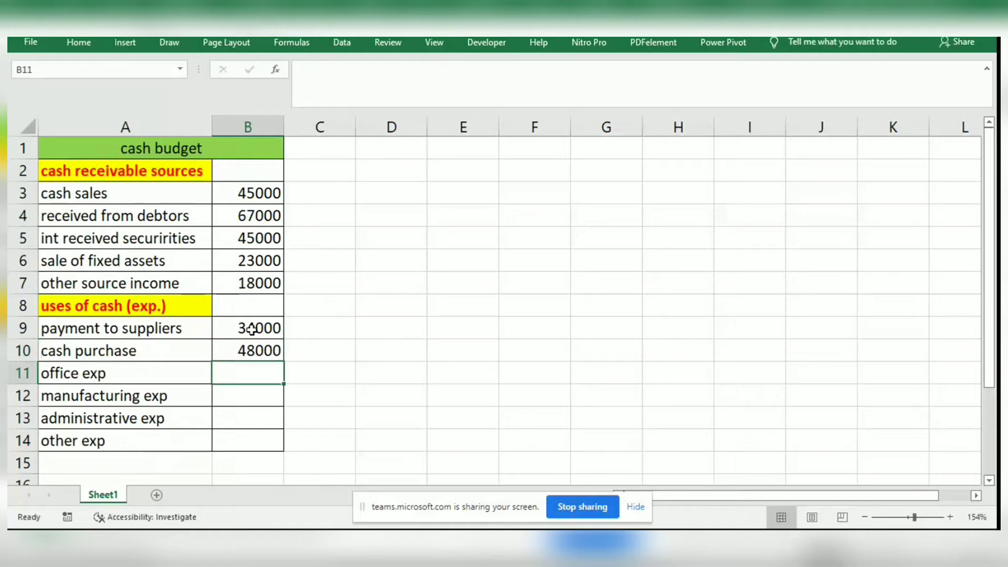
pyautogui.write('23000')
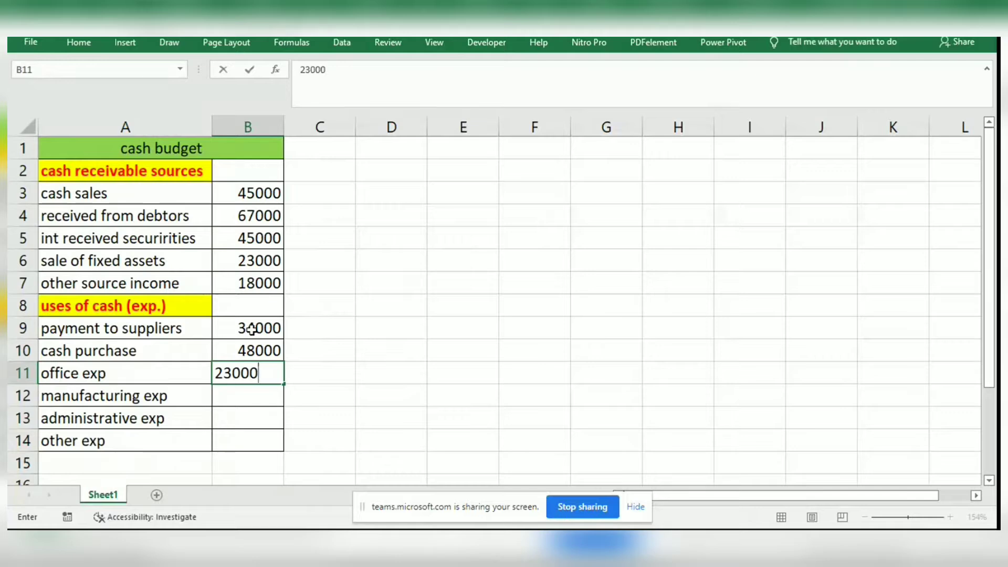
pyautogui.press('Return')
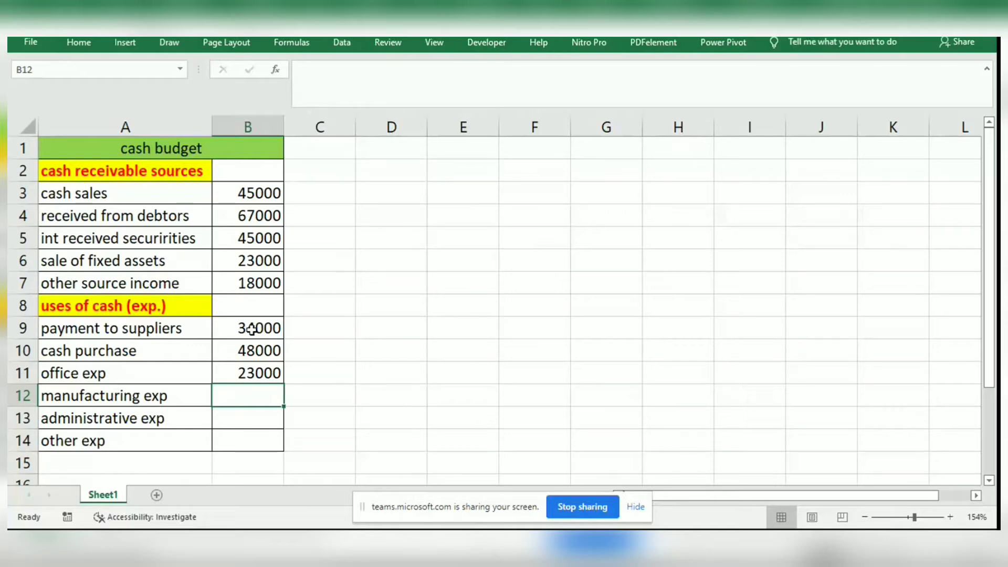
# Enter 48000, 25000 and 12000 in B12:B14 for manufacturing, administrative and other expenses.
pyautogui.write('48000')
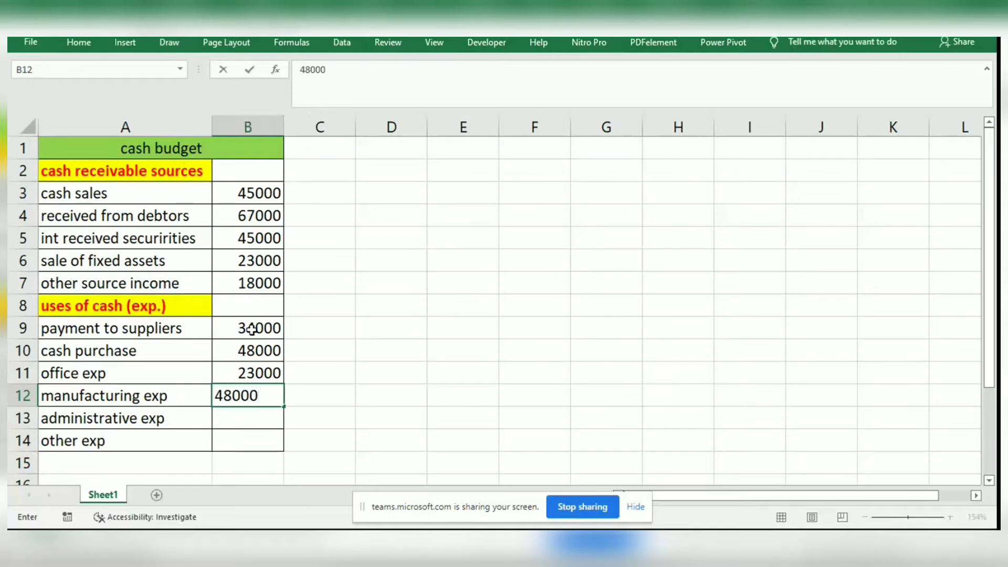
pyautogui.press('Return')
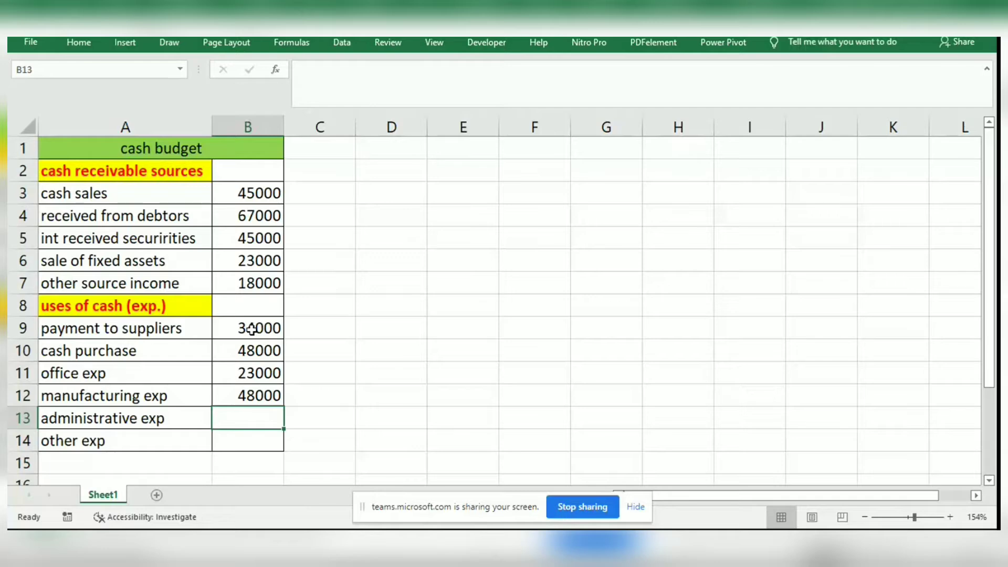
pyautogui.write('25000')
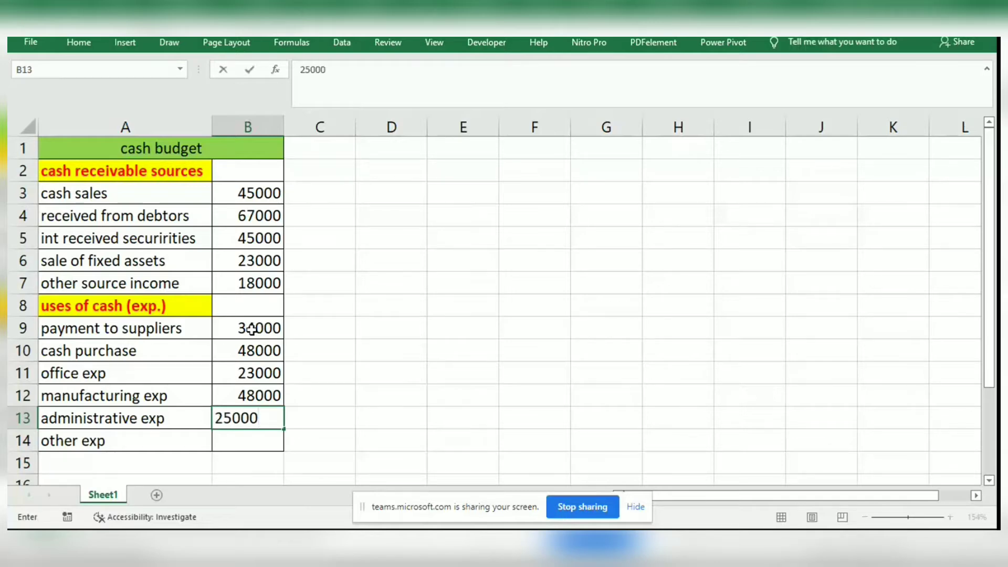
pyautogui.press('Return')
pyautogui.write('1')
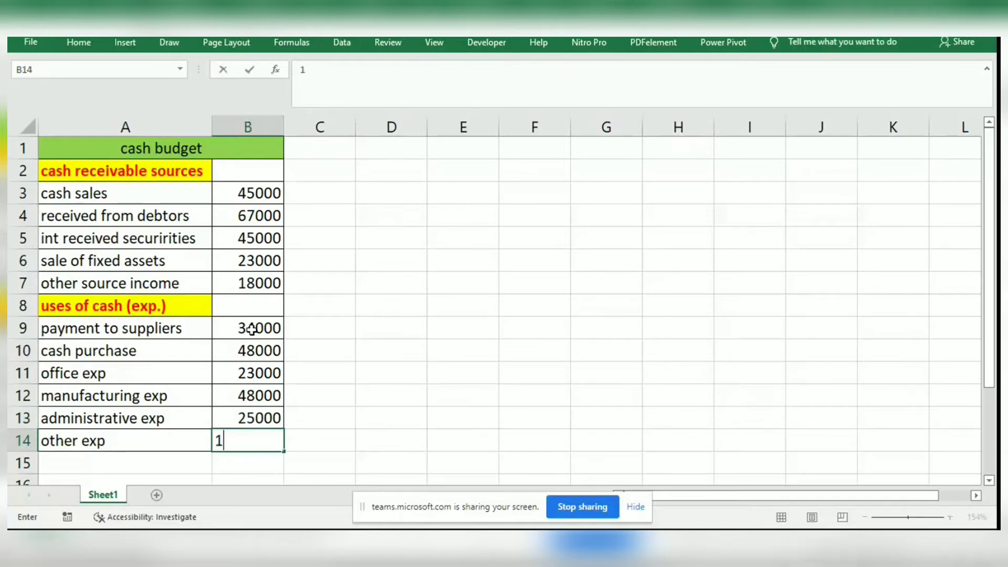
pyautogui.write('2000')
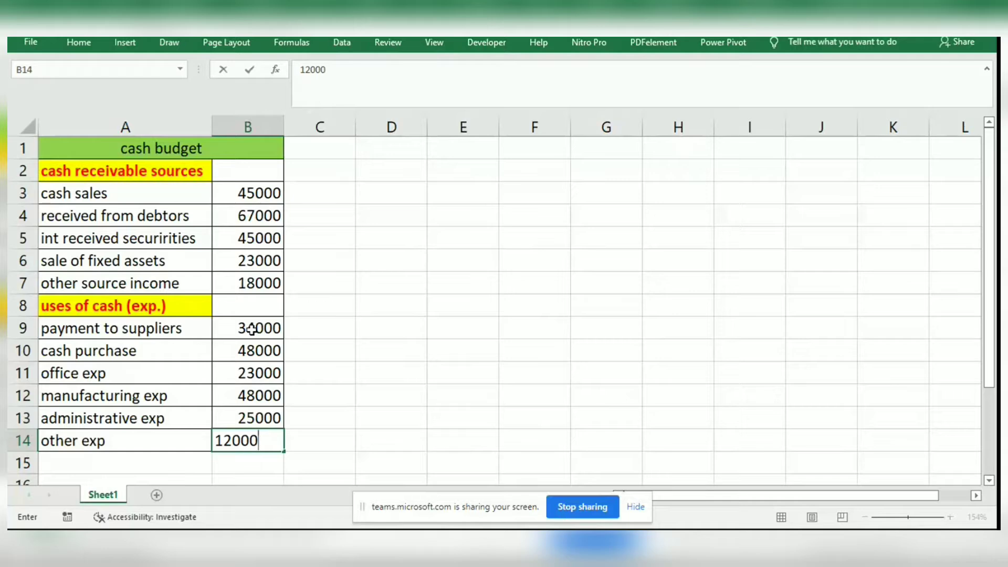
pyautogui.press('Return')
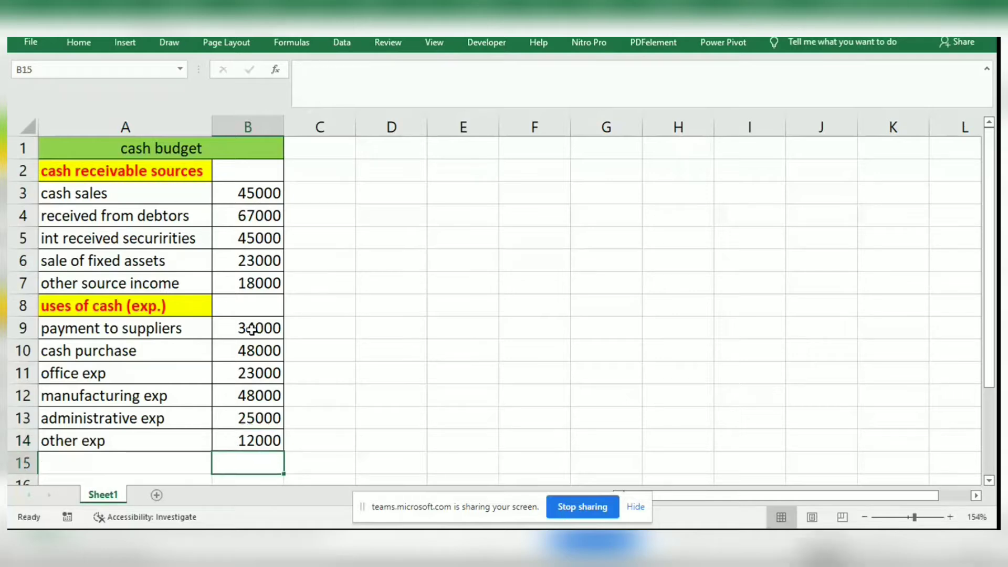
# Add the label "total income" in A15 below the last expense row.
pyautogui.click(79, 462)
pyautogui.write('t')
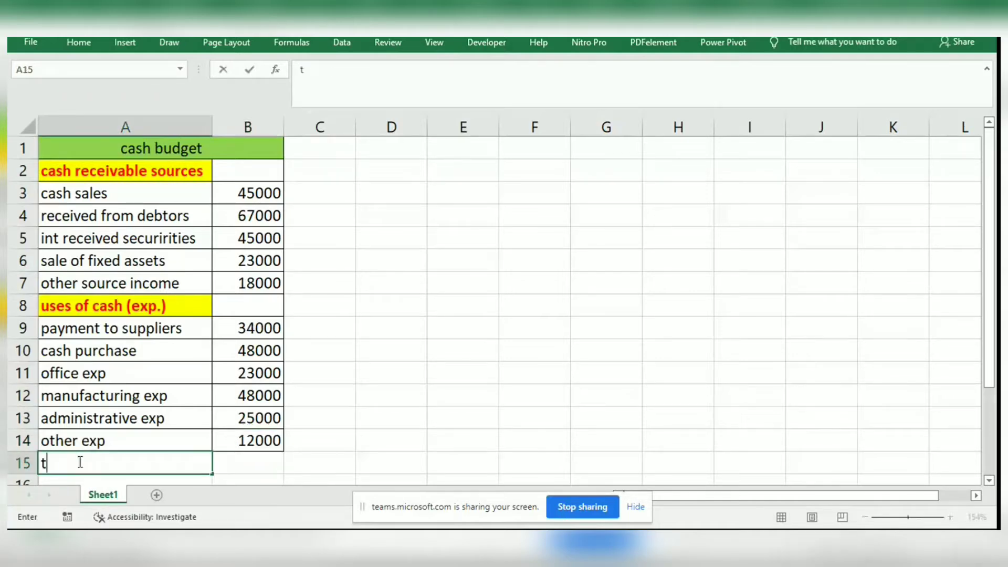
pyautogui.write('otal ')
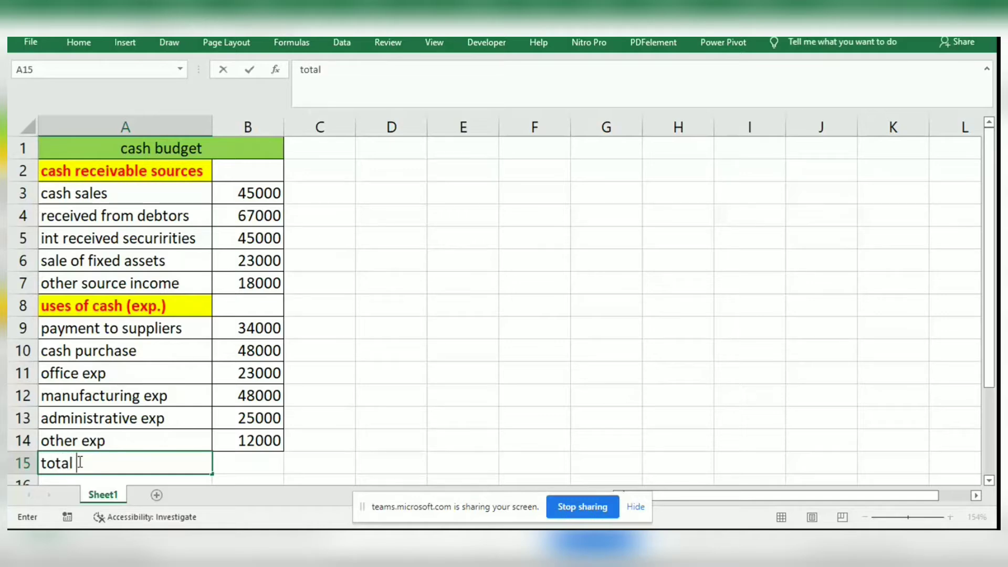
pyautogui.write('in com')
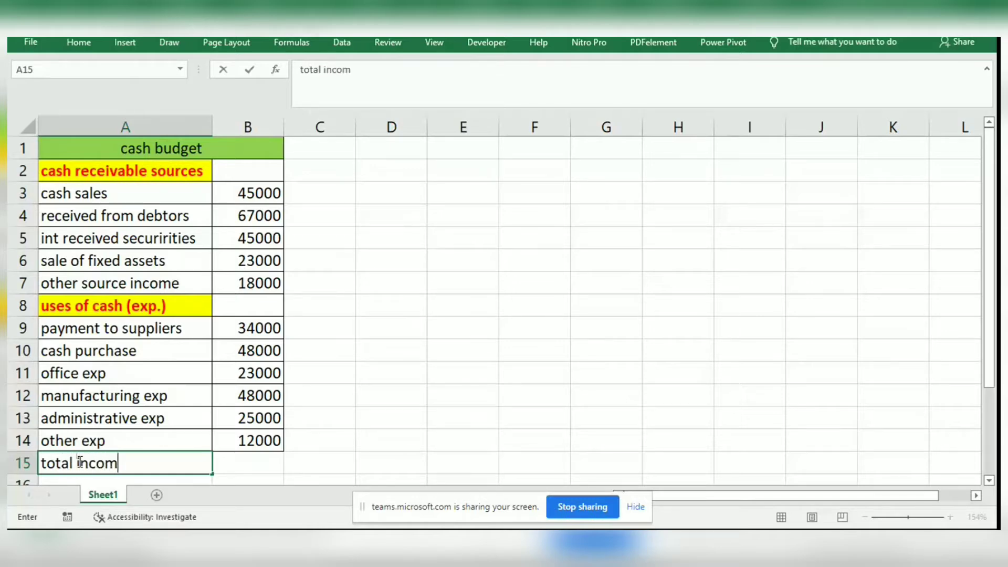
pyautogui.write('e')
# Calculate total income in B15 with a SUM formula over the cash source amounts B3:B7.
pyautogui.click(244, 458)
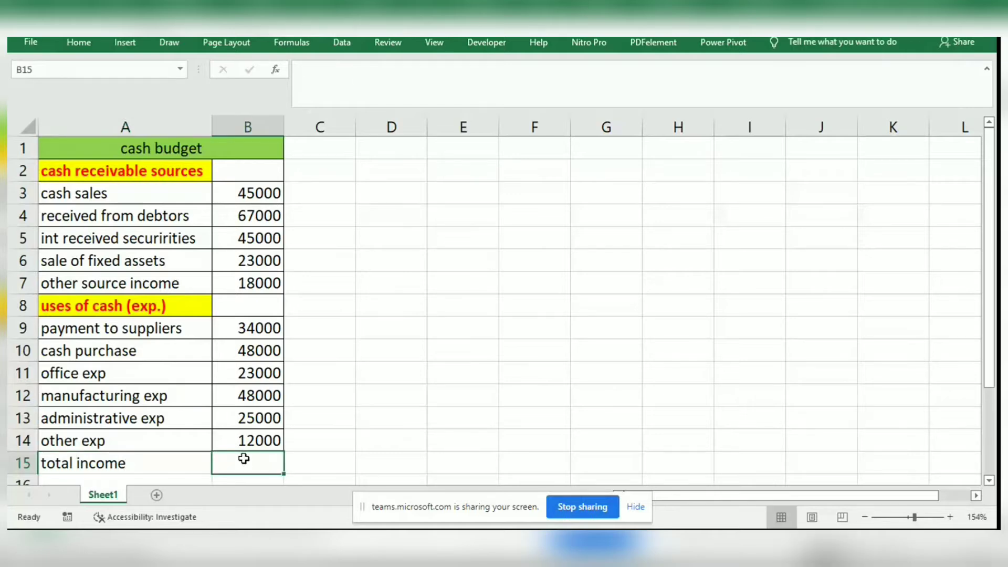
pyautogui.write('=sum')
pyautogui.press('Tab')
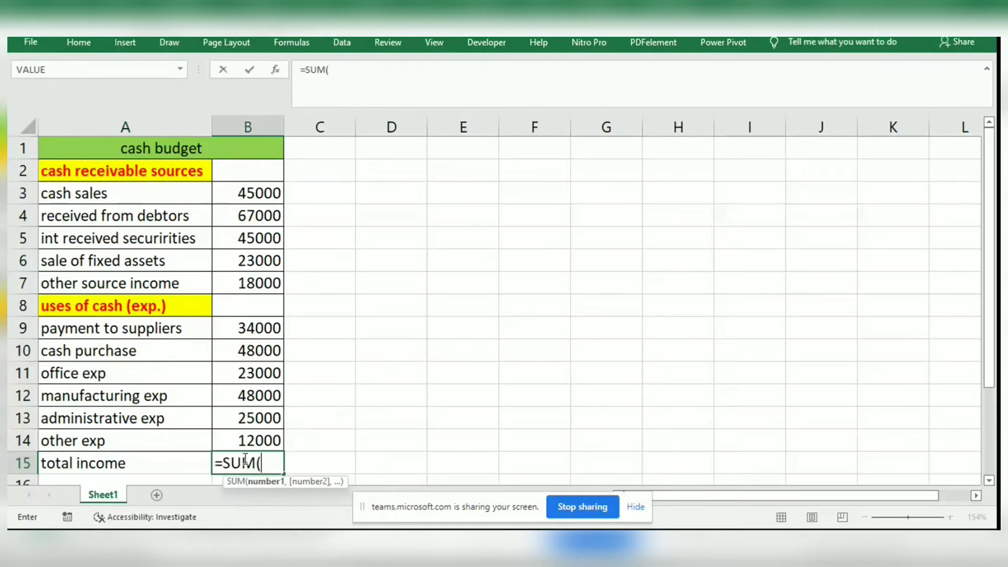
pyautogui.moveTo(254, 192); pyautogui.dragTo(254, 281)
pyautogui.press('Return')
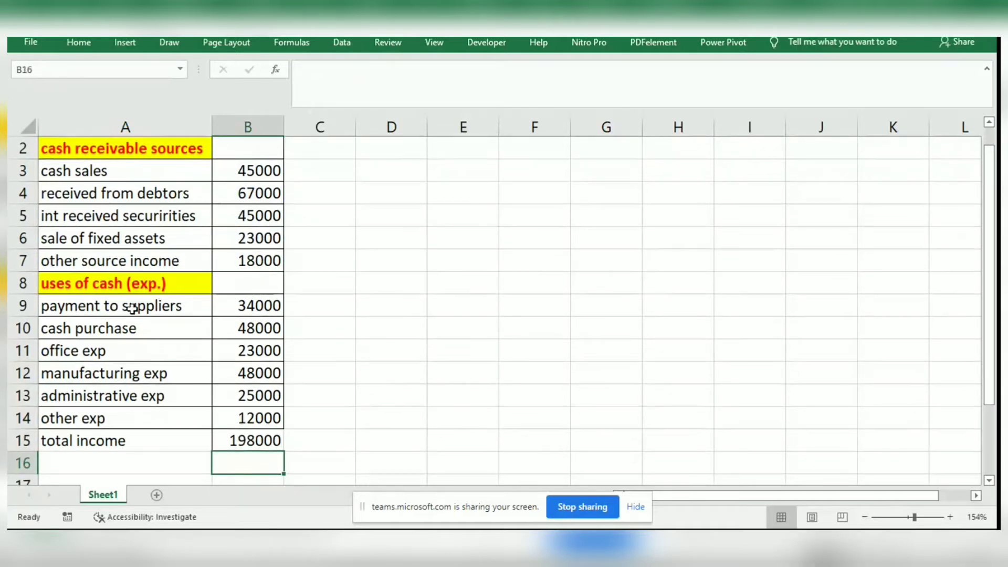
# Add the label "total expenses" in A16 below the total income row.
pyautogui.click(111, 468)
pyautogui.write('total ')
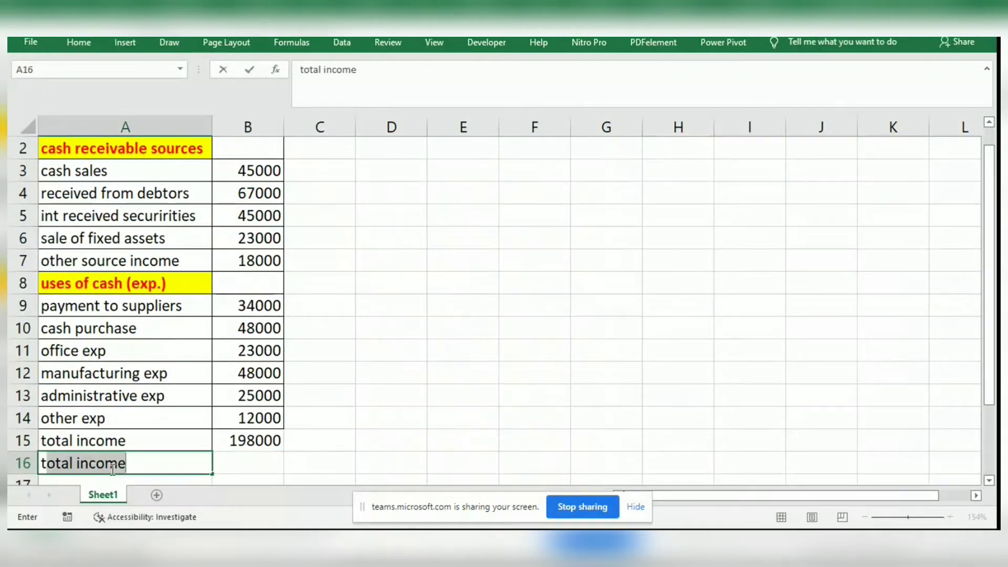
pyautogui.write('e')
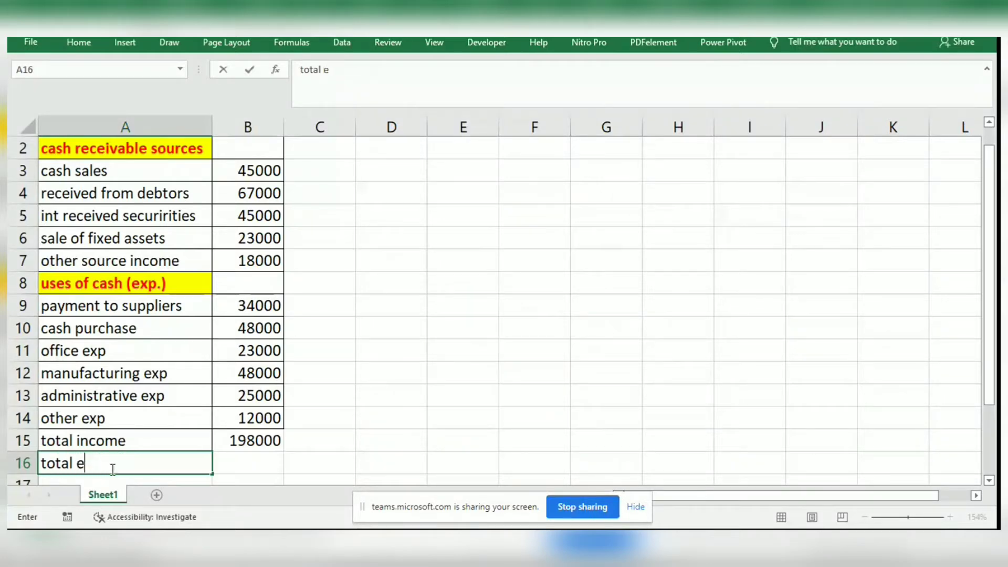
pyautogui.write('xpenses')
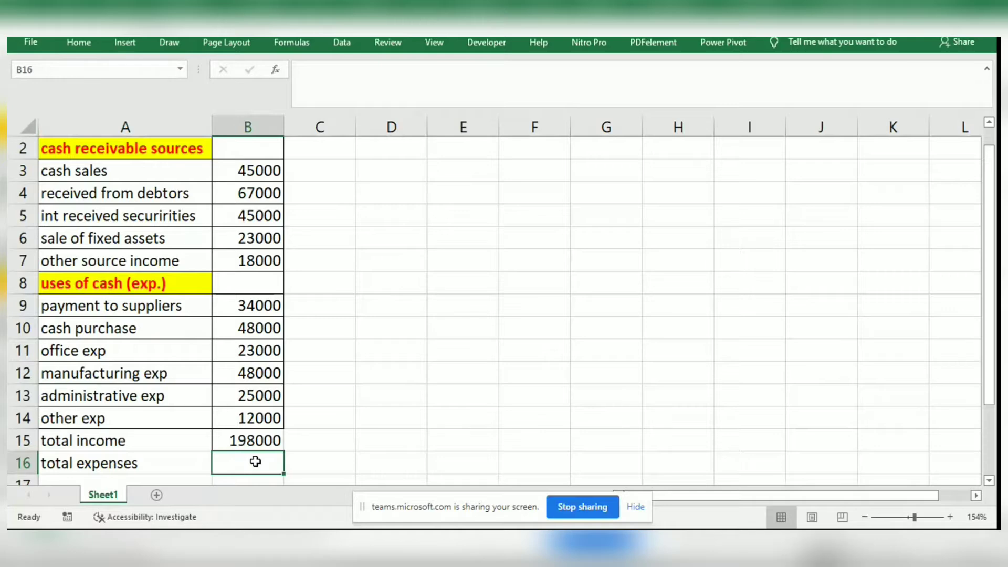
# Calculate total expenses in B16 with a SUM formula over the expense amounts B9:B14.
pyautogui.write('=sum')
pyautogui.press('Tab')
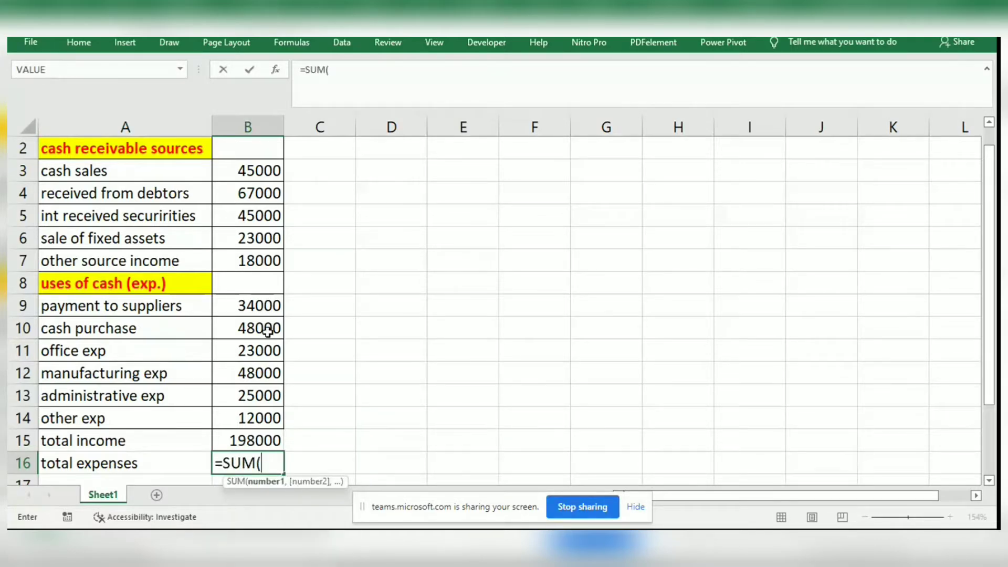
pyautogui.moveTo(257, 298); pyautogui.dragTo(261, 411)
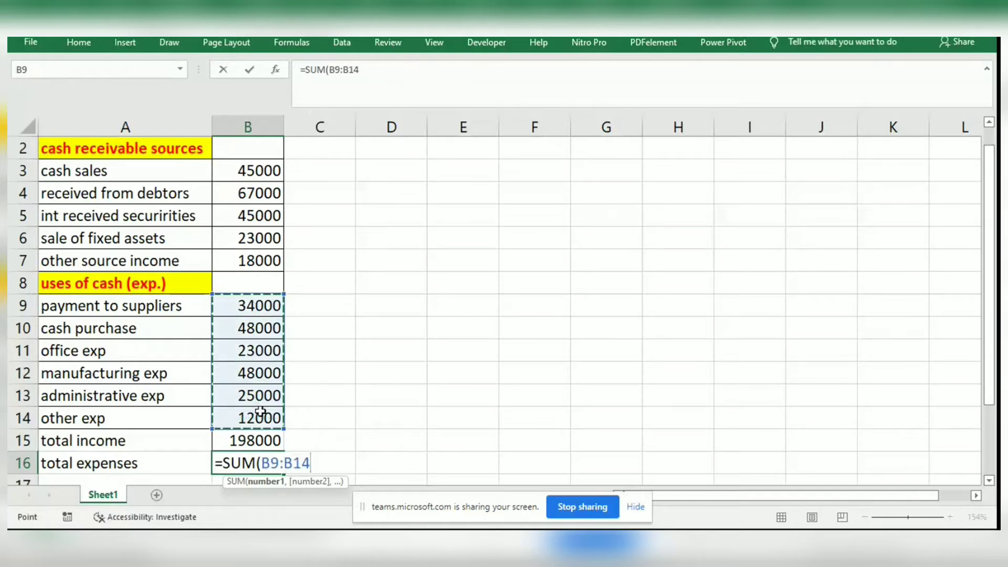
pyautogui.press('Return')
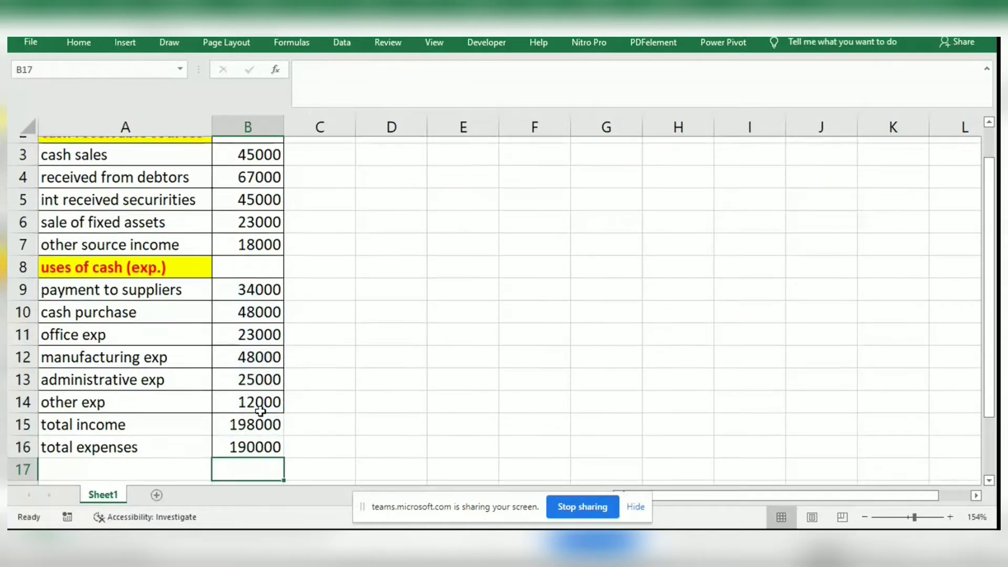
# Add the label "month end bal" in A17 below the total expenses row.
pyautogui.click(173, 478)
pyautogui.click(171, 466)
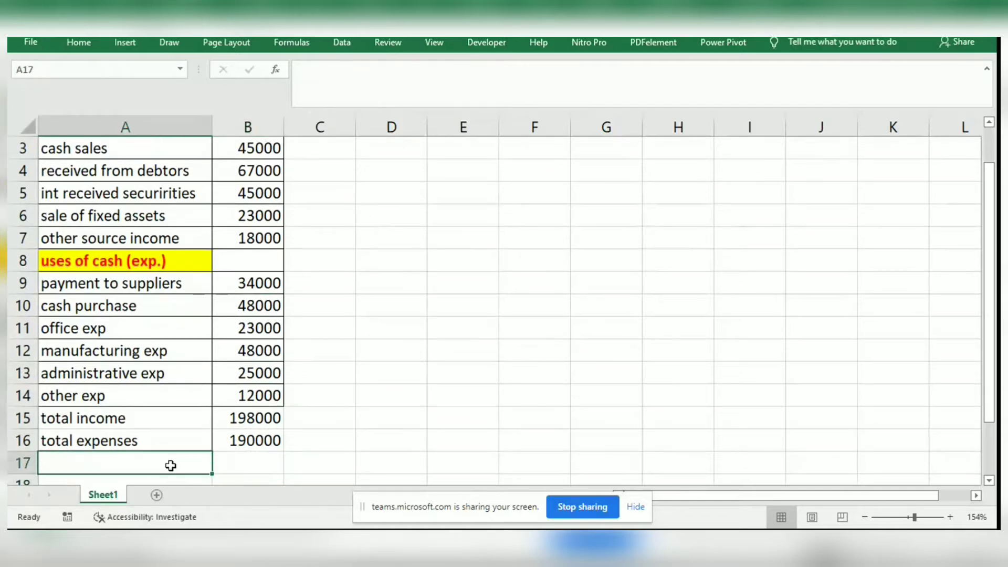
pyautogui.write('mo')
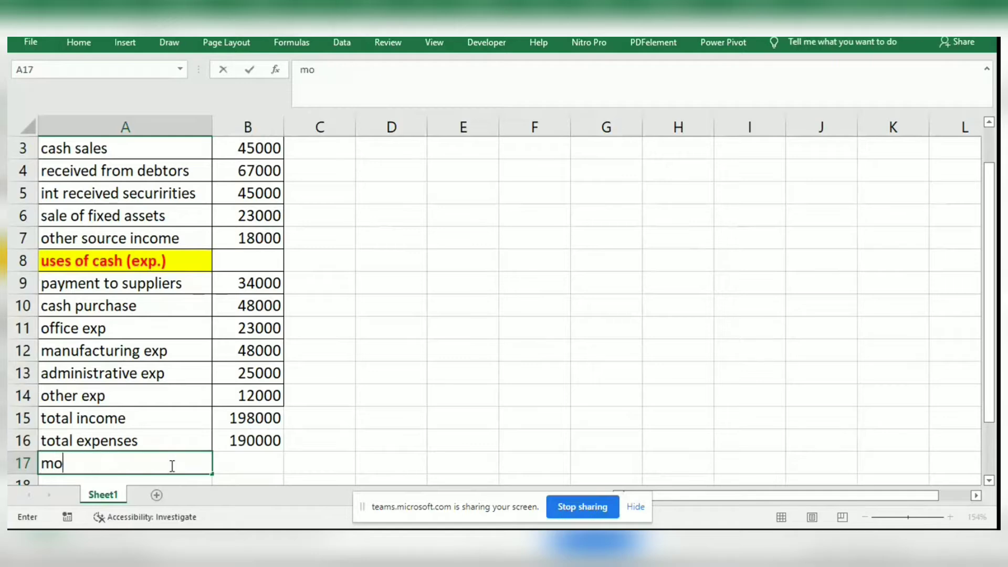
pyautogui.write('nth en')
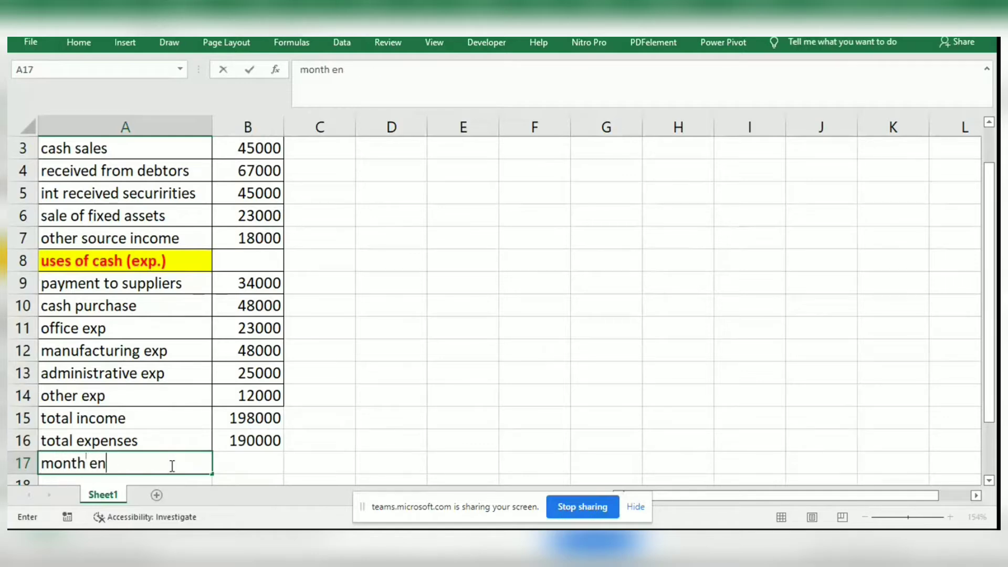
pyautogui.write('d bal')
# Calculate the month end balance in B17 by subtracting total expenses from total income with =B15-B16.
pyautogui.click(234, 457)
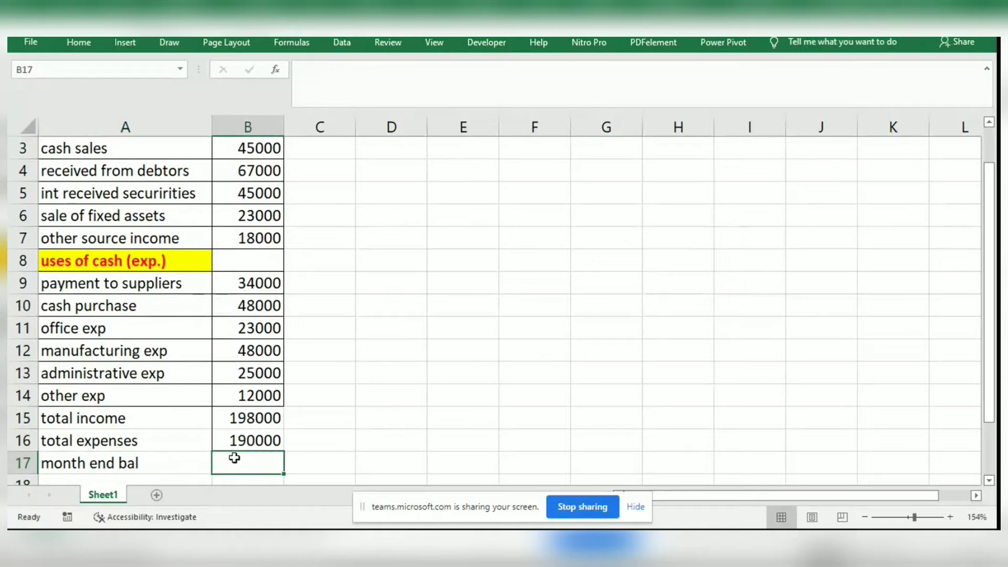
pyautogui.write('=')
pyautogui.click(254, 420)
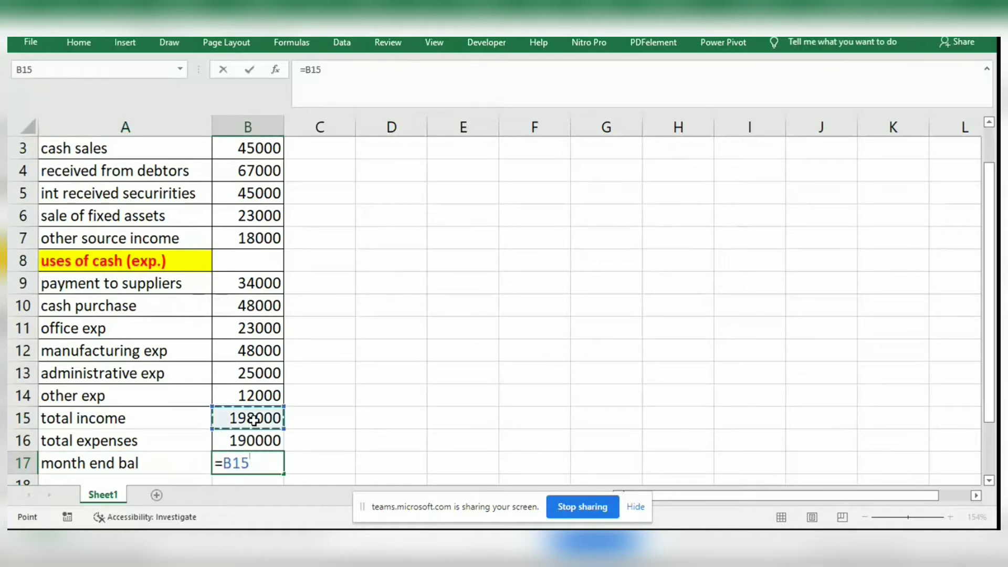
pyautogui.write('-')
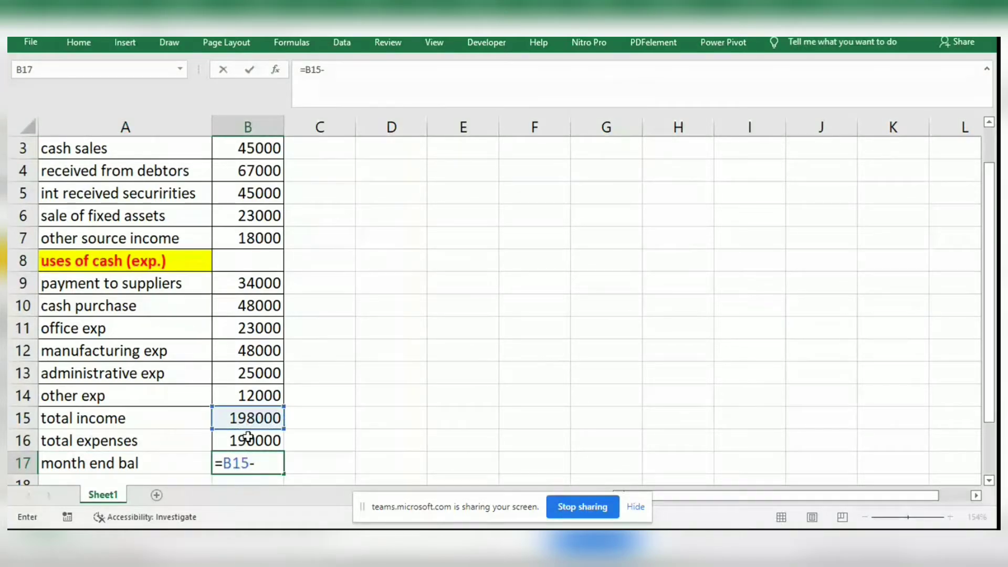
pyautogui.click(247, 440)
pyautogui.press('Return')
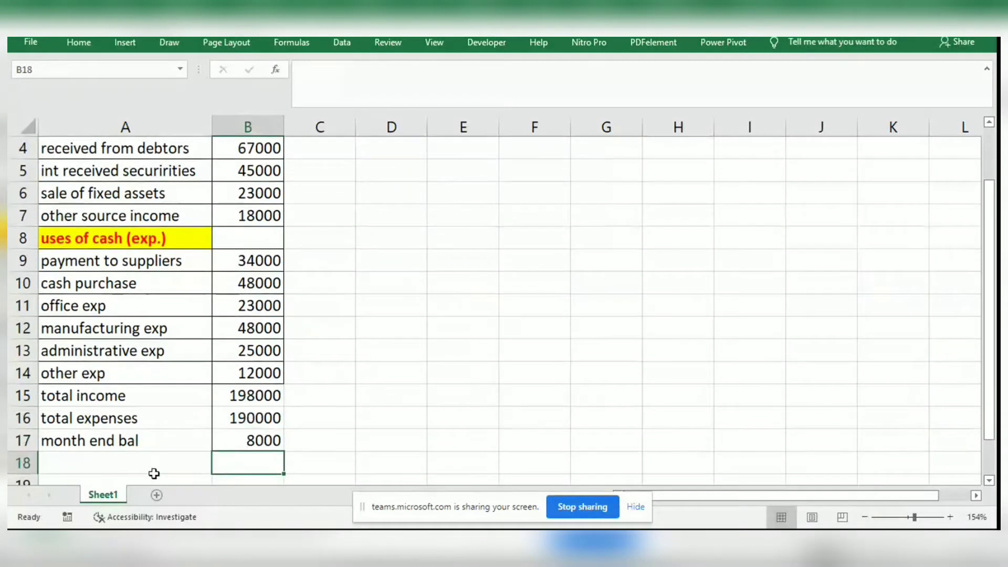
# Add the label "exp ratio" in A18 below the month end balance row.
pyautogui.click(139, 462)
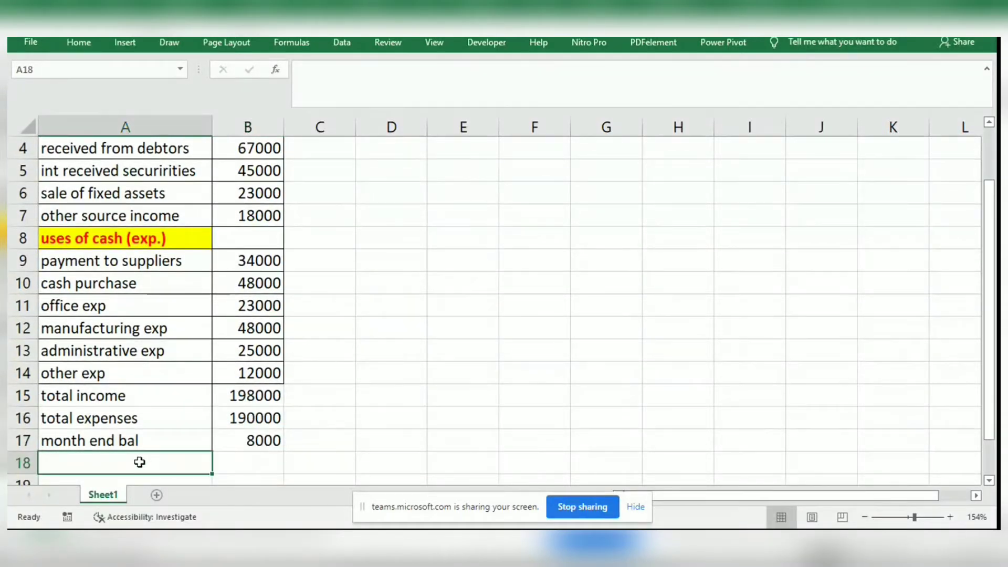
pyautogui.write('exp ra')
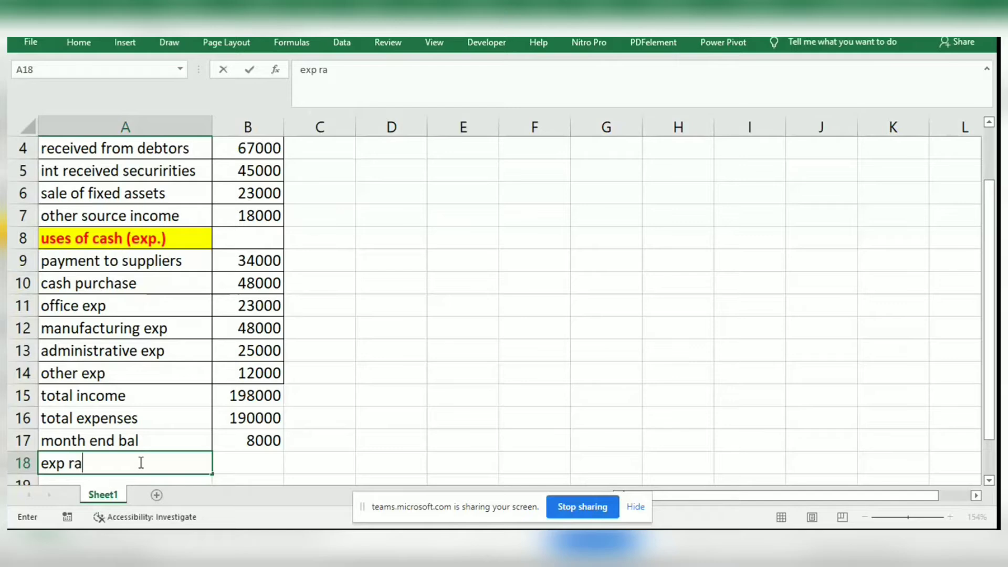
pyautogui.write('tio')
# Calculate the expense ratio in B18 by dividing total expenses by total income with =B16/B15.
pyautogui.click(267, 466)
pyautogui.write('=')
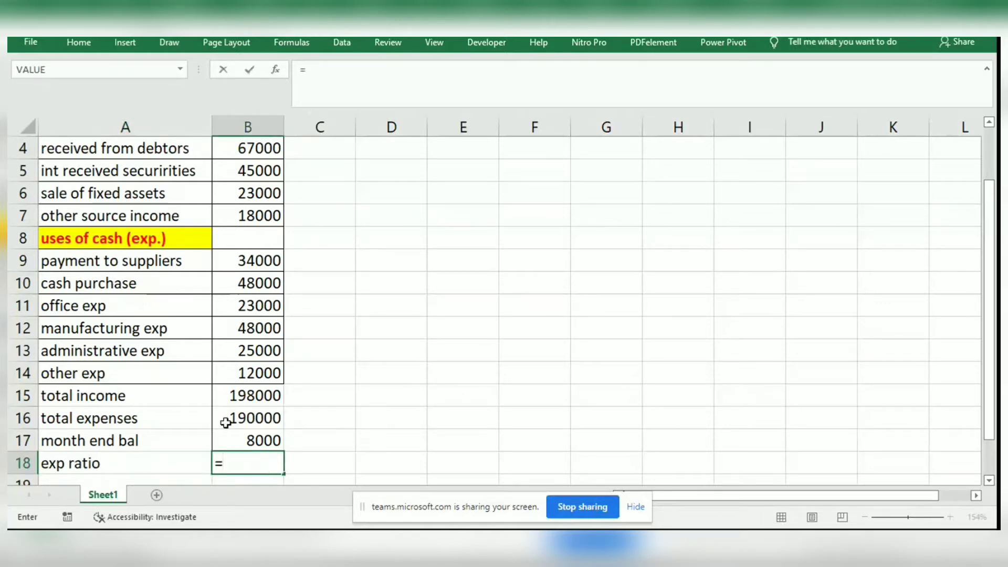
pyautogui.click(254, 417)
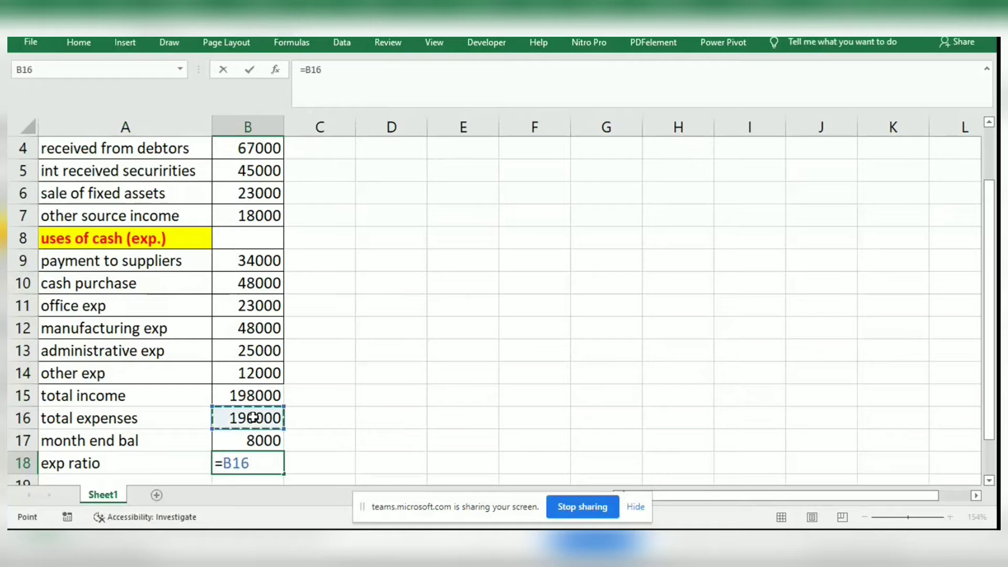
pyautogui.write('\\')
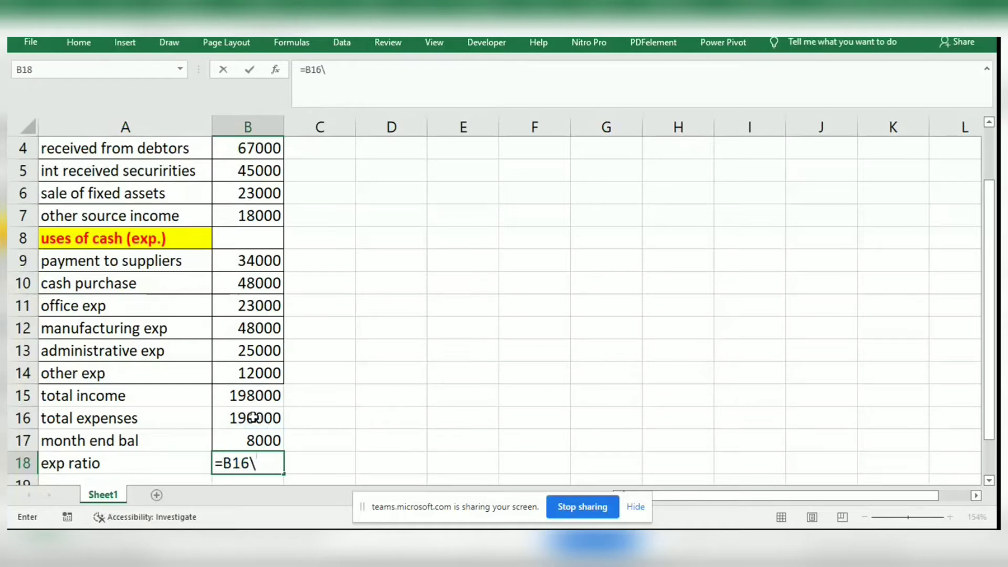
pyautogui.press('BackSpace')
pyautogui.write('/')
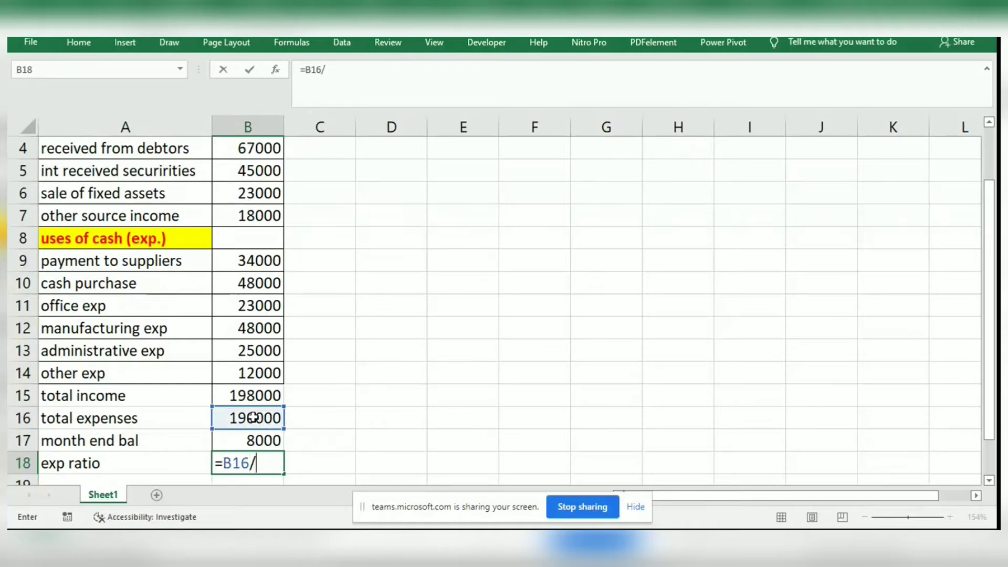
pyautogui.click(262, 396)
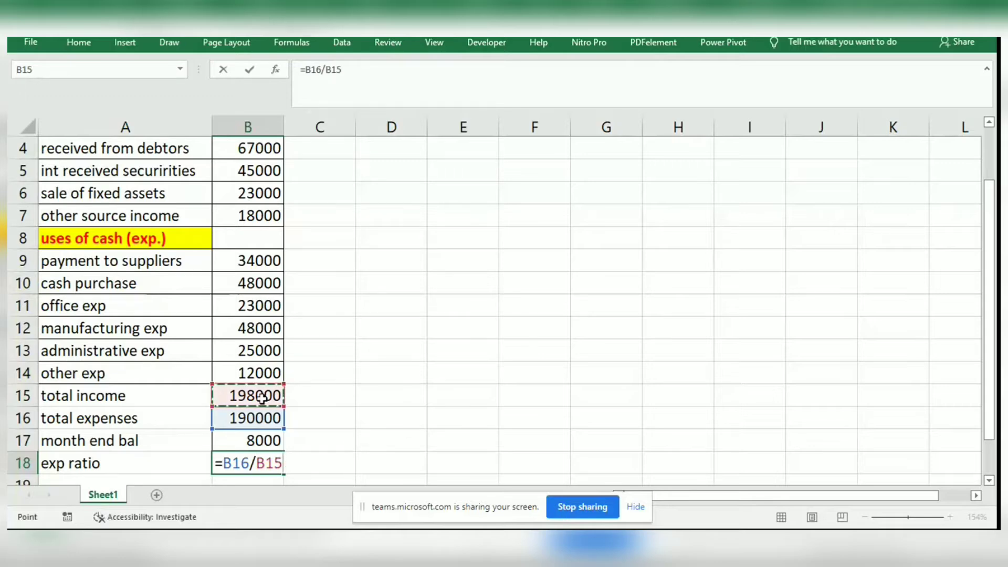
pyautogui.press('Return')
# Format the expense ratio in B18 as a percentage.
pyautogui.click(269, 443)
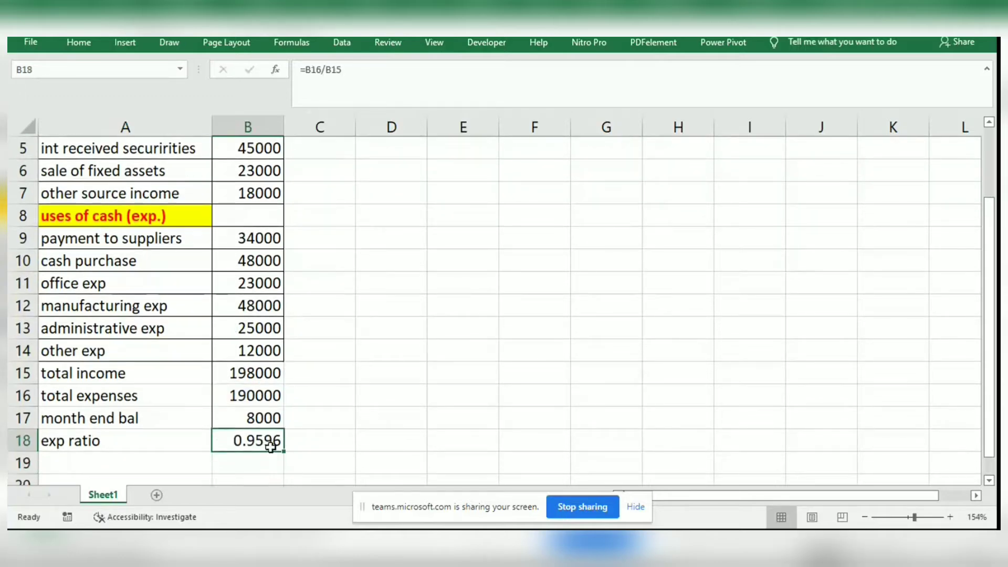
pyautogui.click(78, 42)
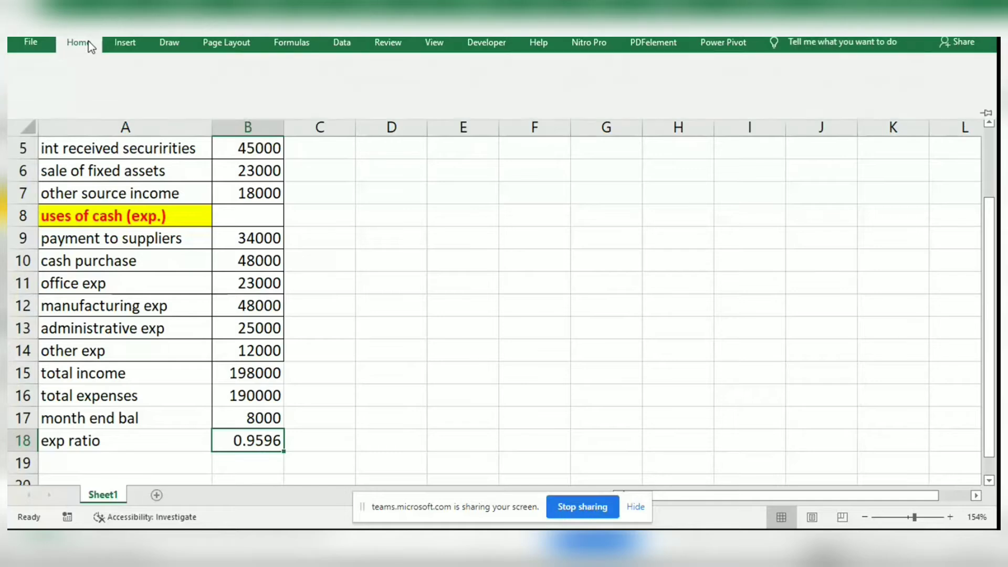
pyautogui.click(490, 92)
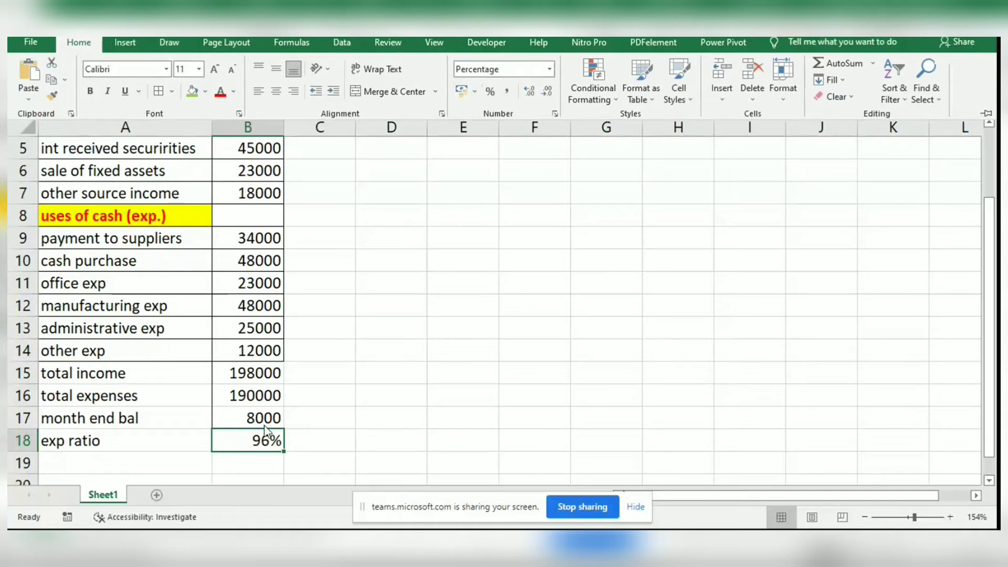
pyautogui.click(350, 431)
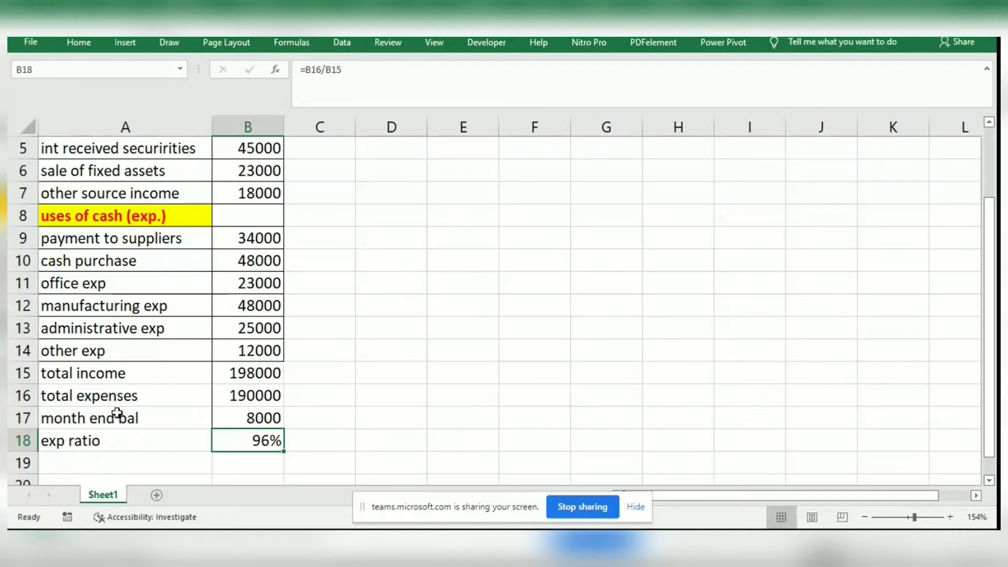
# Apply thick outside borders to the summary block A15:B18, from total income to exp ratio.
pyautogui.doubleClick(126, 372)
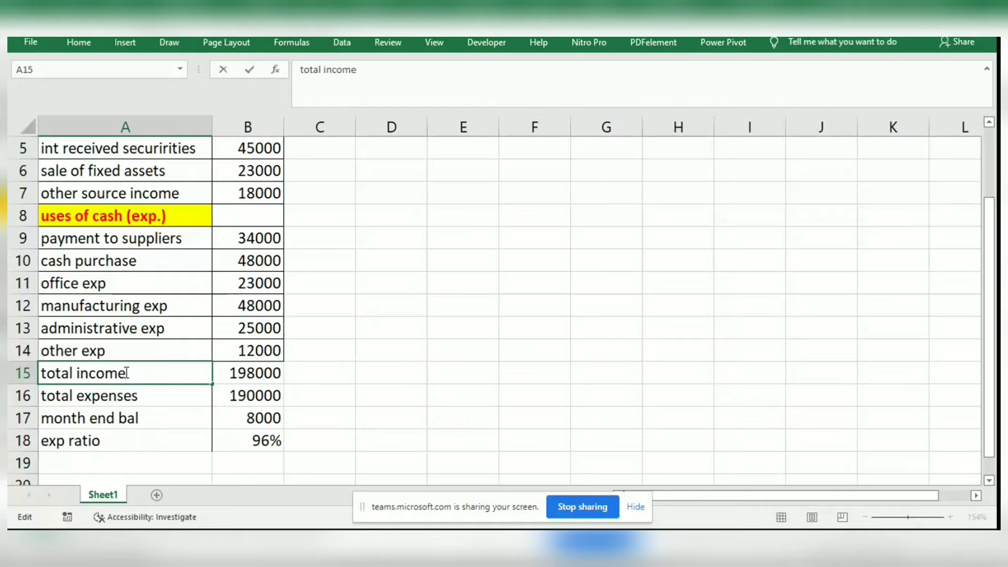
pyautogui.click(304, 379)
pyautogui.click(252, 374)
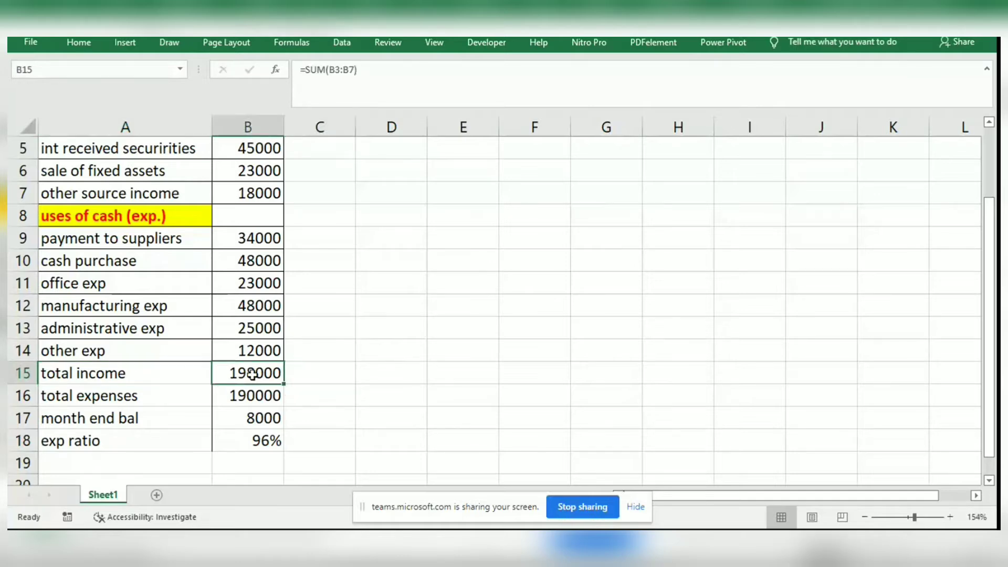
pyautogui.hotkey('shift', 'Down')
pyautogui.hotkey('shift', 'Down')
pyautogui.hotkey('shift', 'Down')
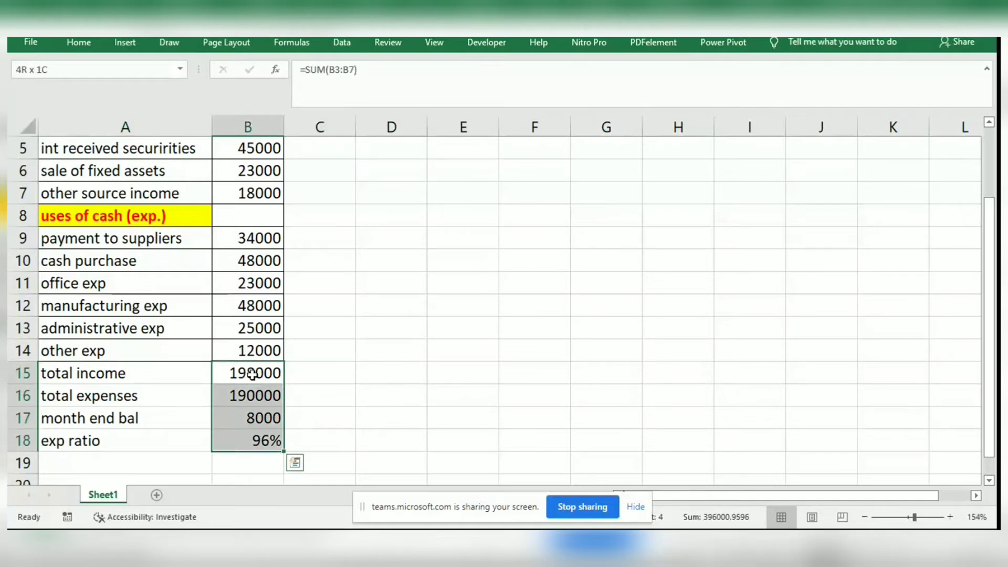
pyautogui.hotkey('shift', 'Left')
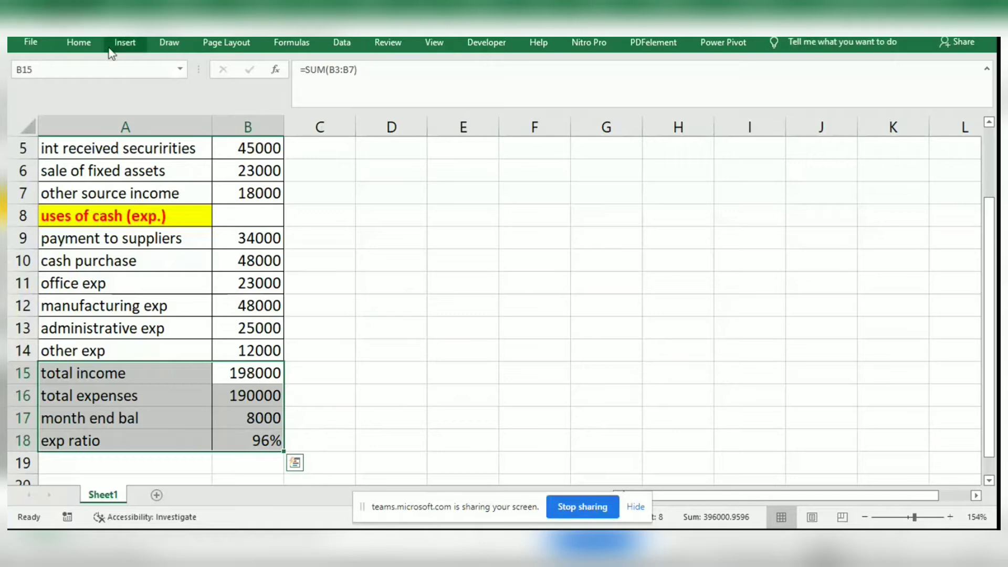
pyautogui.click(78, 42)
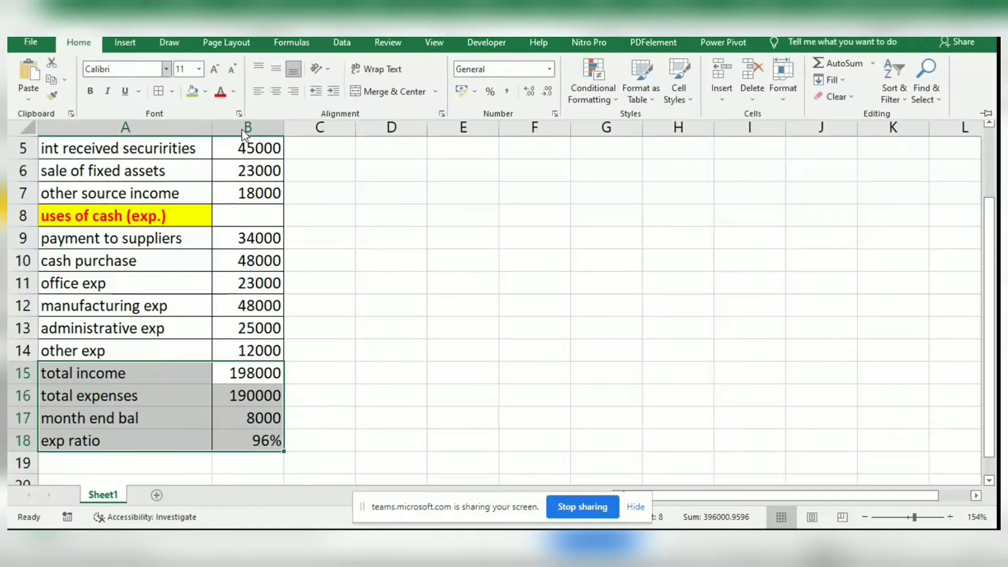
pyautogui.click(435, 93)
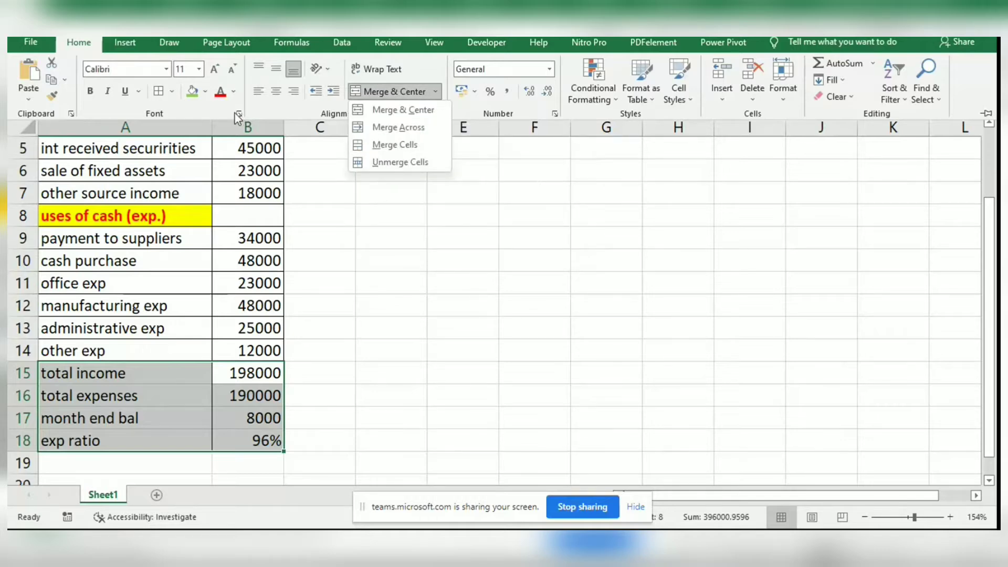
pyautogui.click(172, 92)
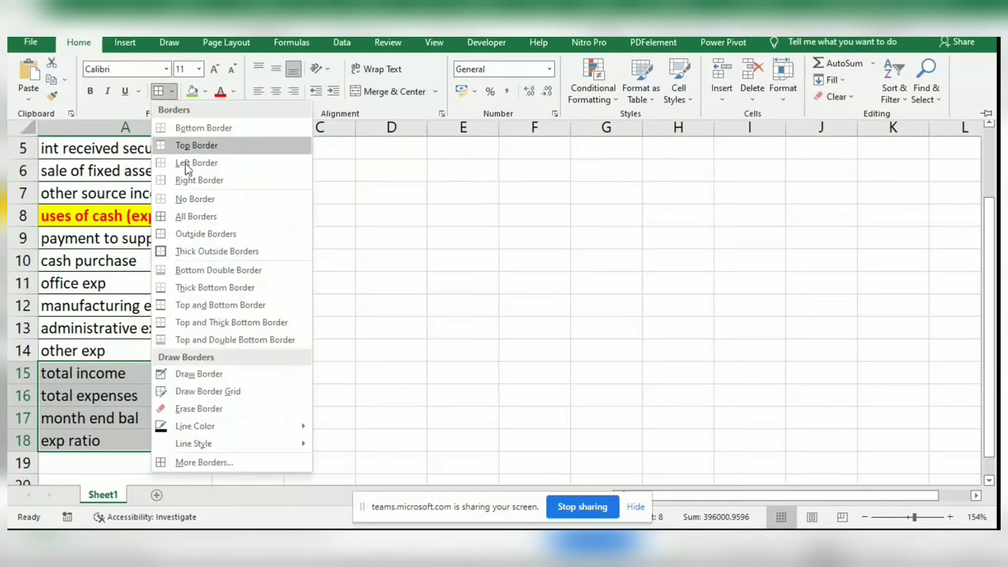
pyautogui.click(213, 250)
pyautogui.hotkey('ctrl', 'F1')
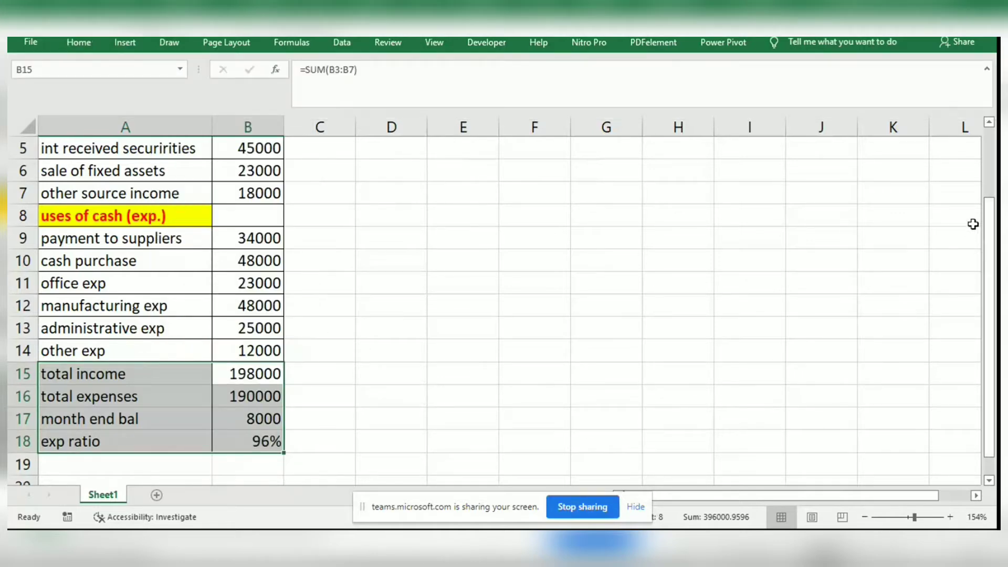
# Insert a blank row above the "cash receivable sources" heading, directly below the cash budget title.
pyautogui.moveTo(994, 220); pyautogui.dragTo(539, 337)
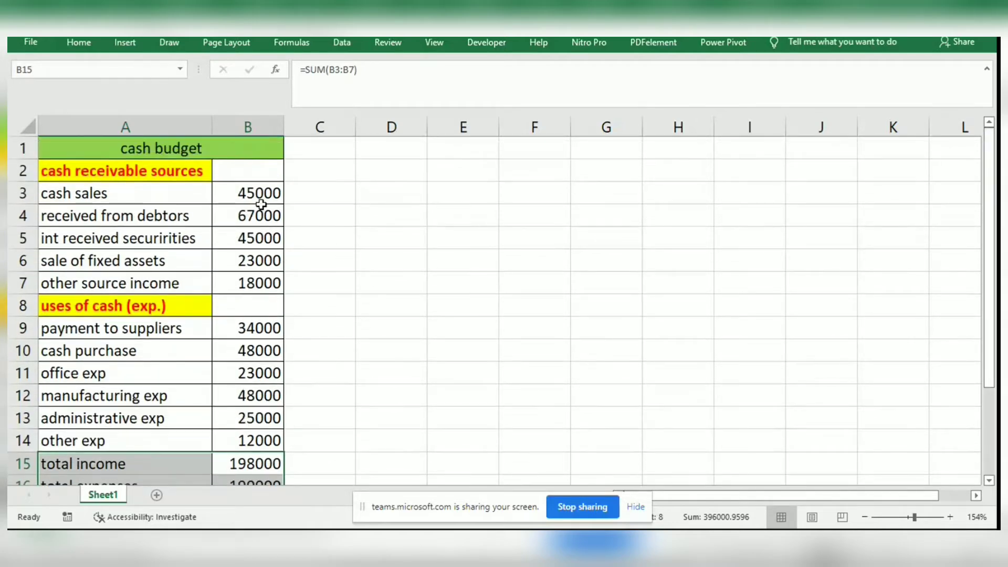
pyautogui.click(22, 174)
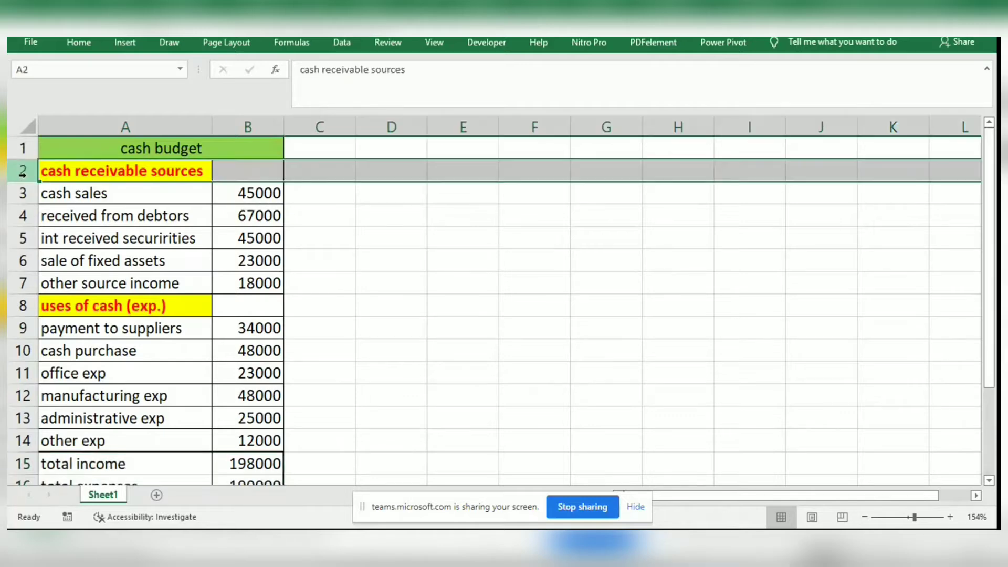
pyautogui.click(82, 43)
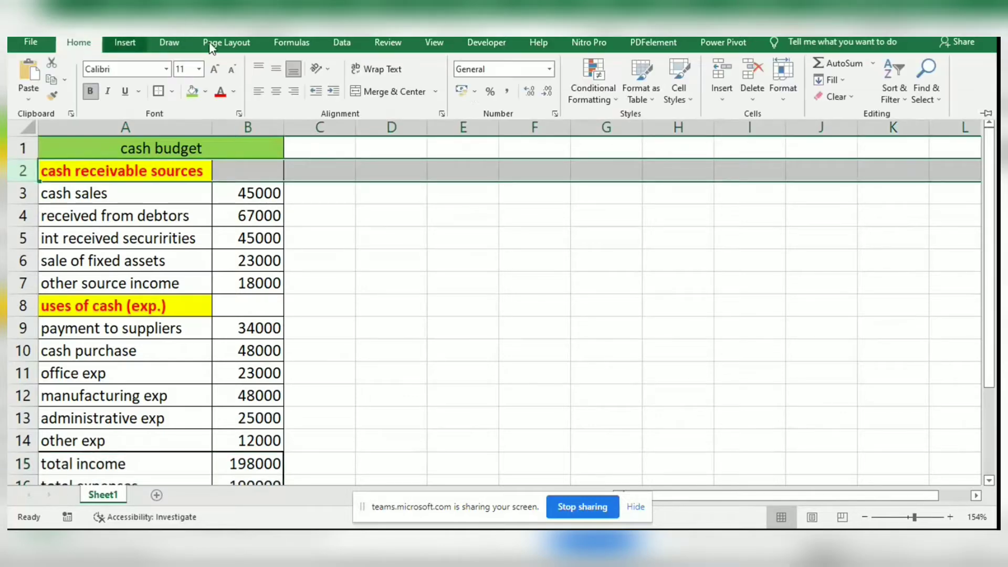
pyautogui.click(727, 70)
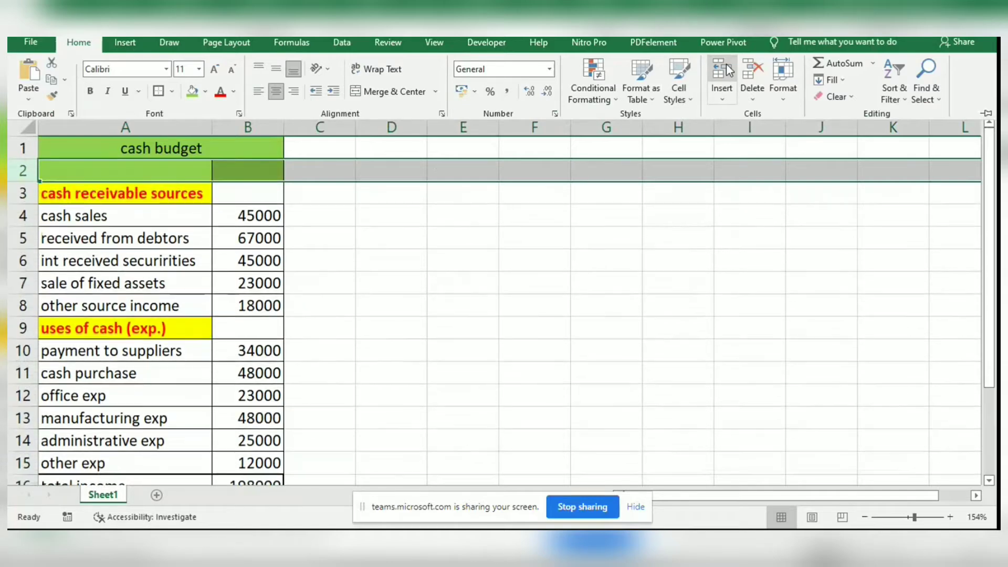
pyautogui.click(121, 164)
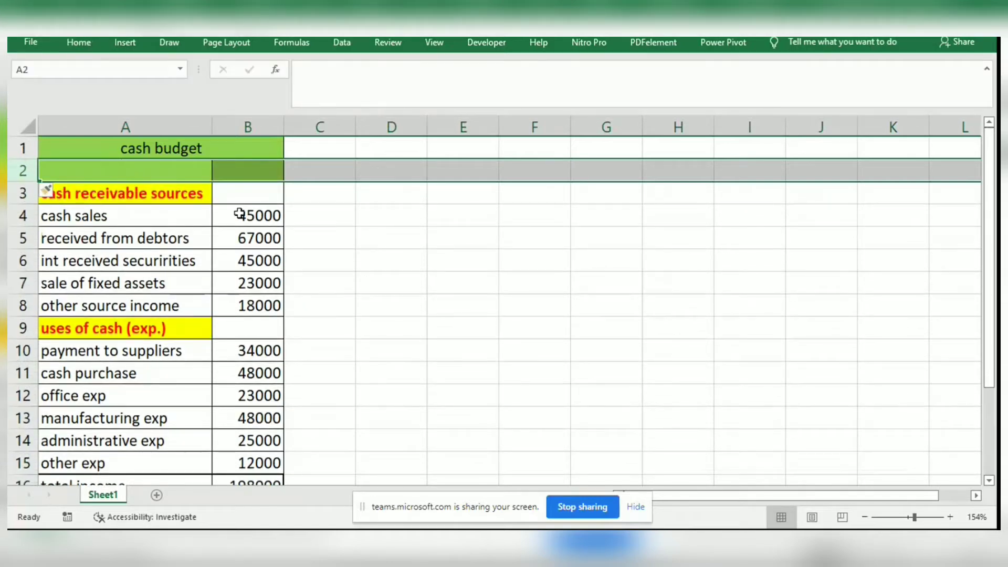
pyautogui.click(361, 301)
# Label the new row with "month" in A2 and "jan" in B2.
pyautogui.click(186, 177)
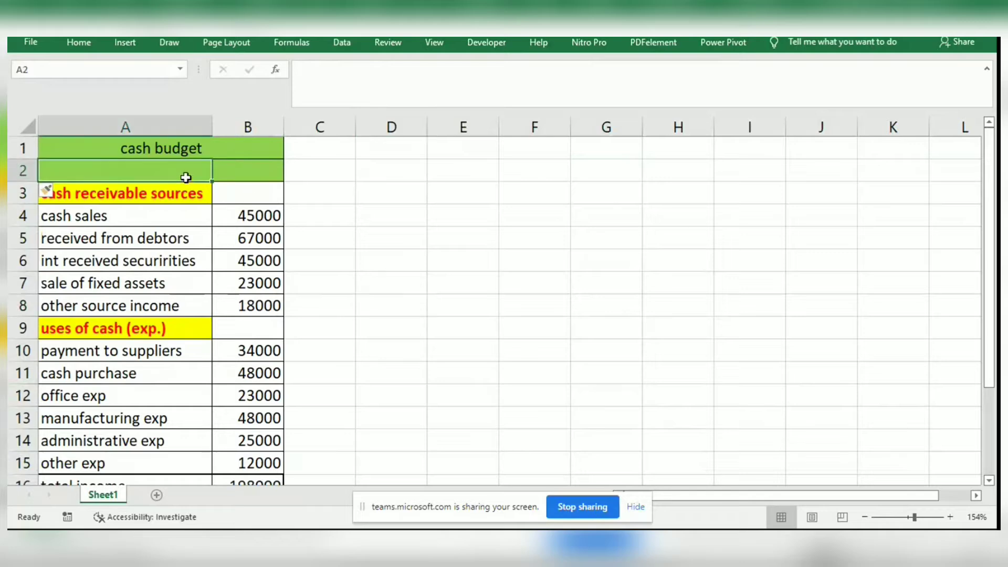
pyautogui.write('month end bal')
pyautogui.hotkey('shift', 'Right')
pyautogui.hotkey('shift', 'Right')
pyautogui.hotkey('shift', 'Right')
pyautogui.hotkey('shift', 'Right')
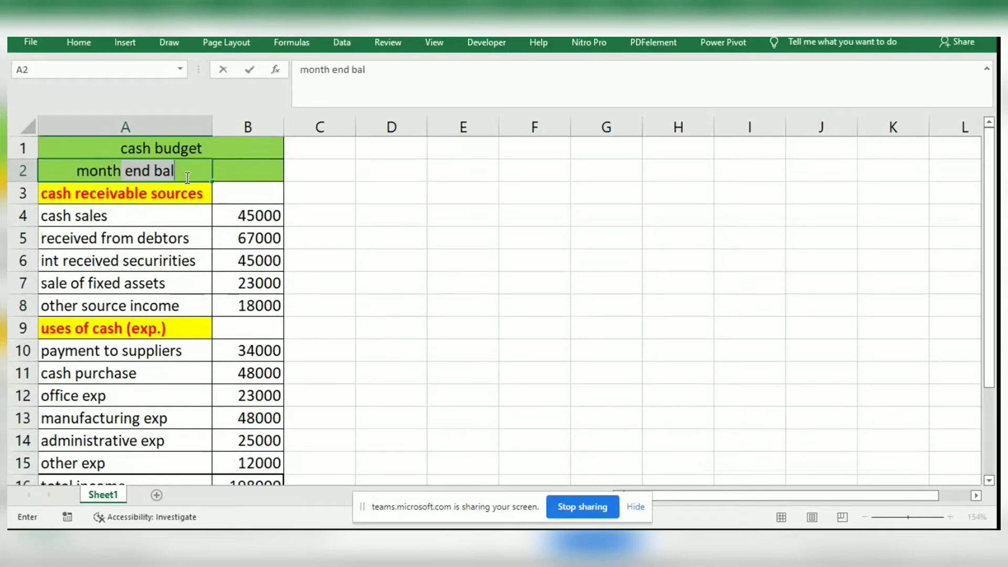
pyautogui.press('BackSpace')
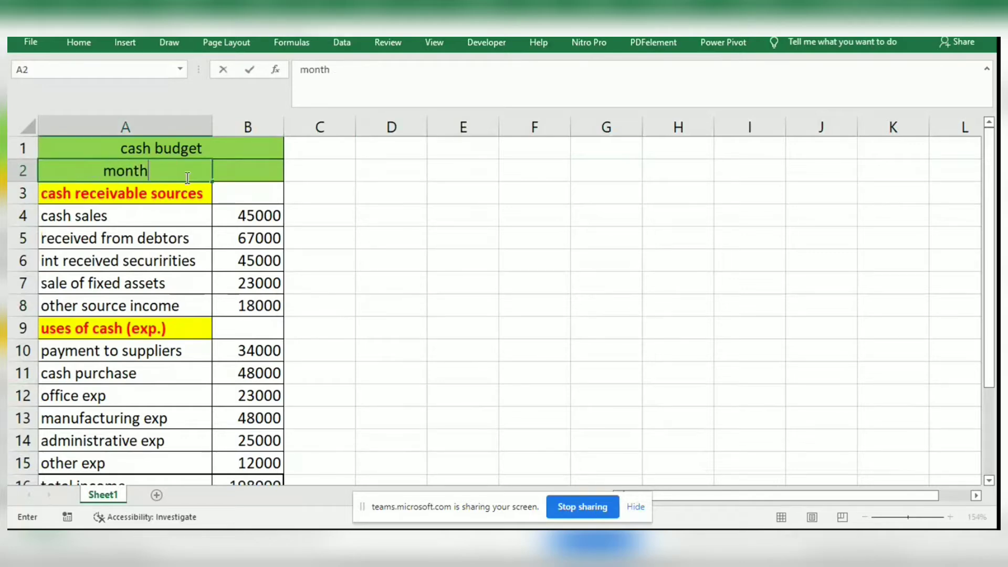
pyautogui.click(250, 176)
pyautogui.write('jan')
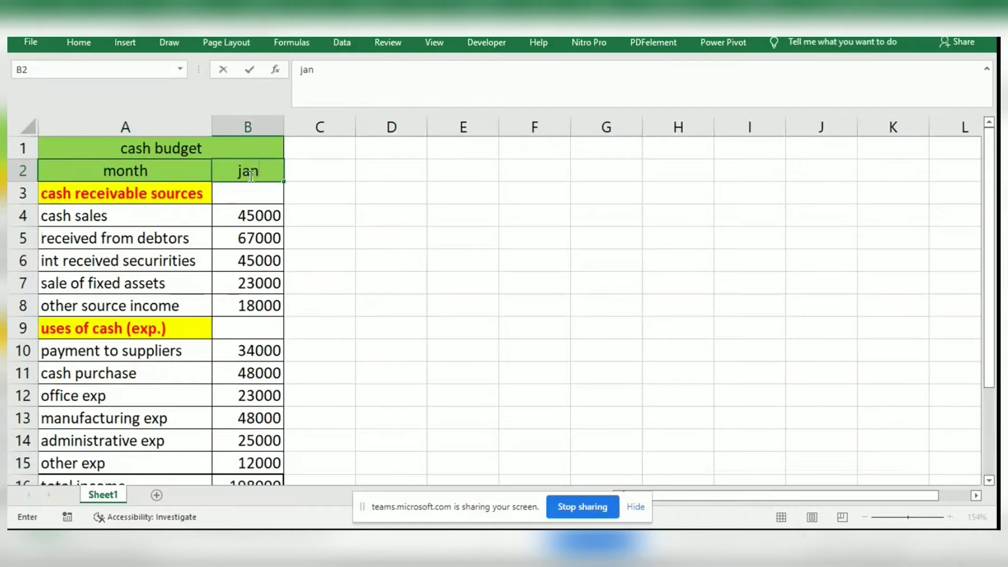
pyautogui.click(312, 217)
# Start a new scenario named "jan" in Scenario Manager with B2:B15 as the changing cells.
pyautogui.click(247, 175)
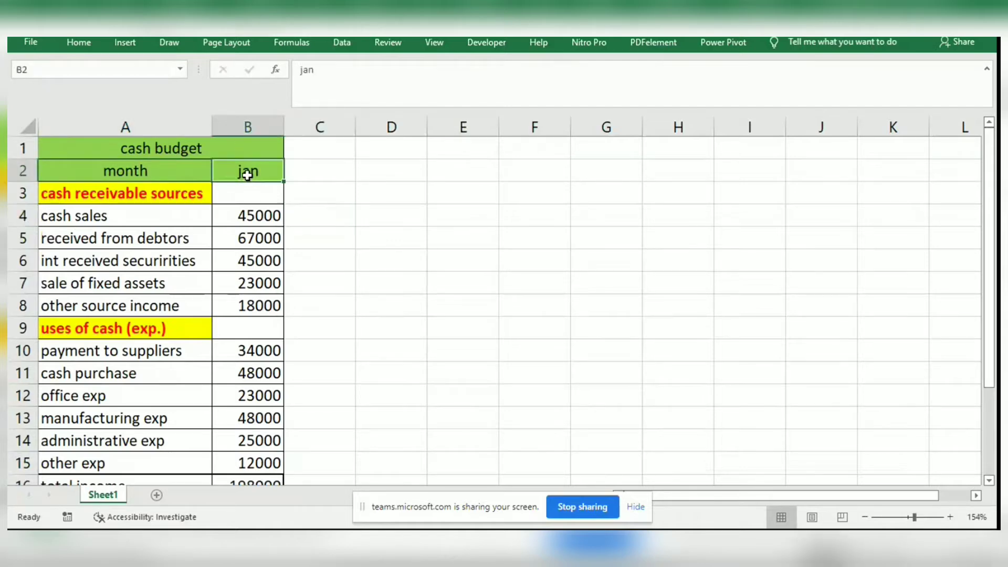
pyautogui.hotkey('shift', 'Down')
pyautogui.hotkey('shift', 'Down')
pyautogui.hotkey('shift', 'Down')
pyautogui.hotkey('shift', 'Down')
pyautogui.hotkey('shift', 'Down')
pyautogui.hotkey('shift', 'Down')
pyautogui.hotkey('shift', 'Down')
pyautogui.hotkey('shift', 'Down')
pyautogui.hotkey('shift', 'Down')
pyautogui.hotkey('shift', 'Down')
pyautogui.hotkey('shift', 'Down')
pyautogui.hotkey('shift', 'Down')
pyautogui.hotkey('shift', 'Down')
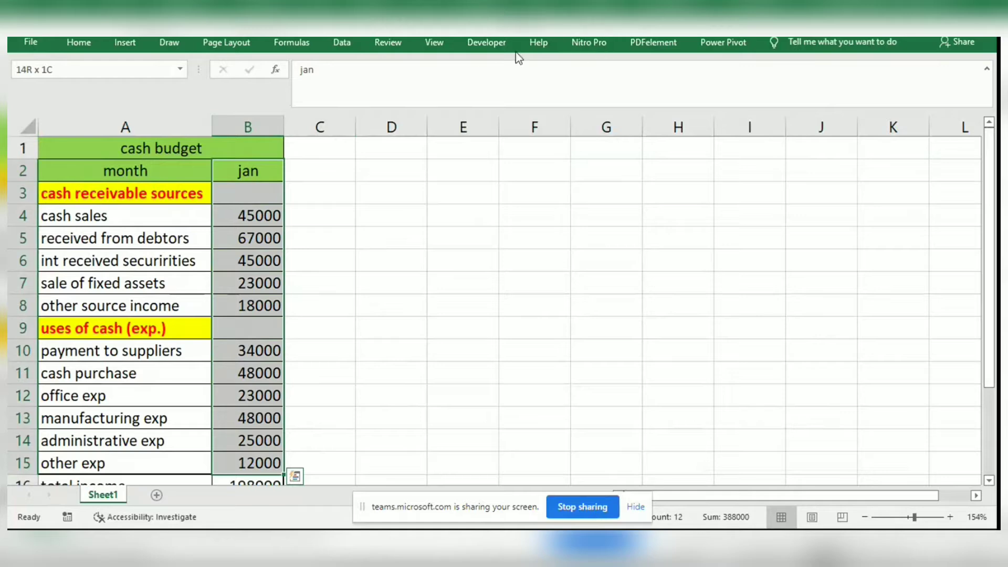
pyautogui.click(339, 47)
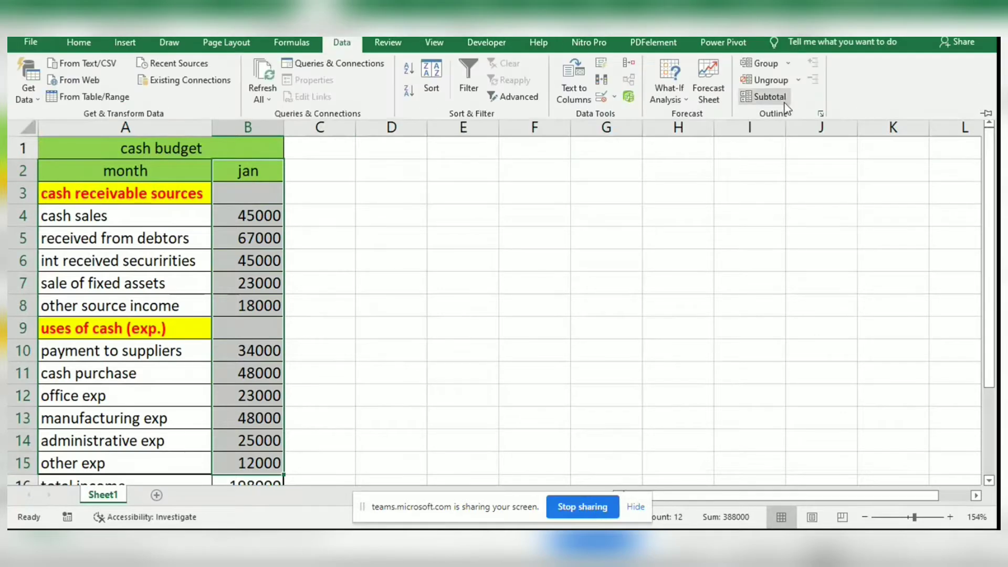
pyautogui.click(670, 99)
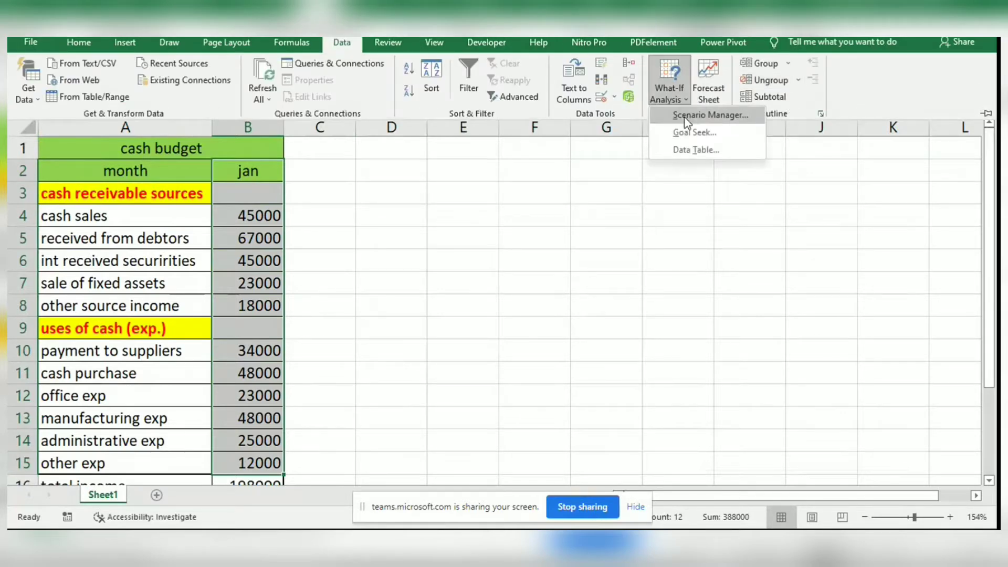
pyautogui.click(685, 116)
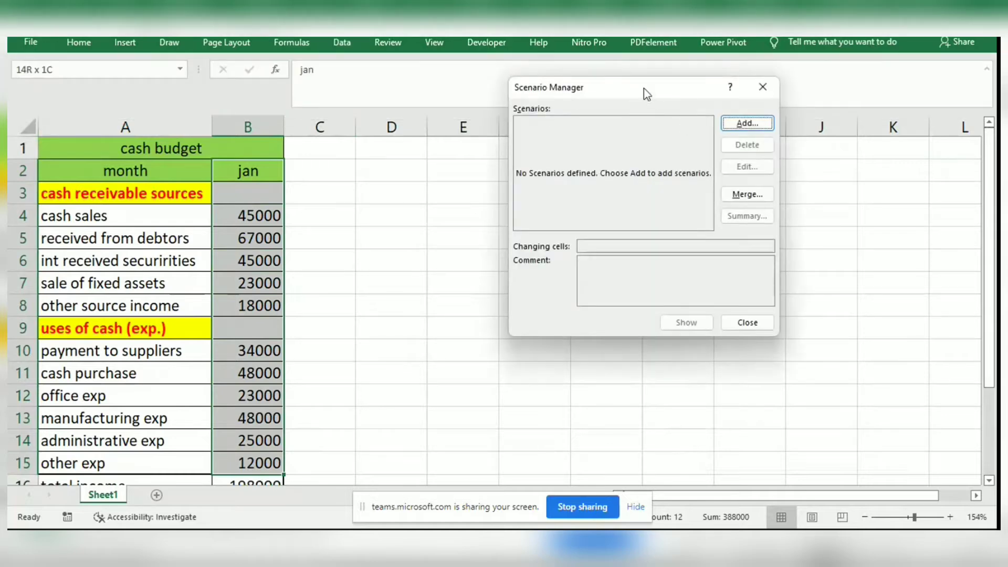
pyautogui.click(742, 129)
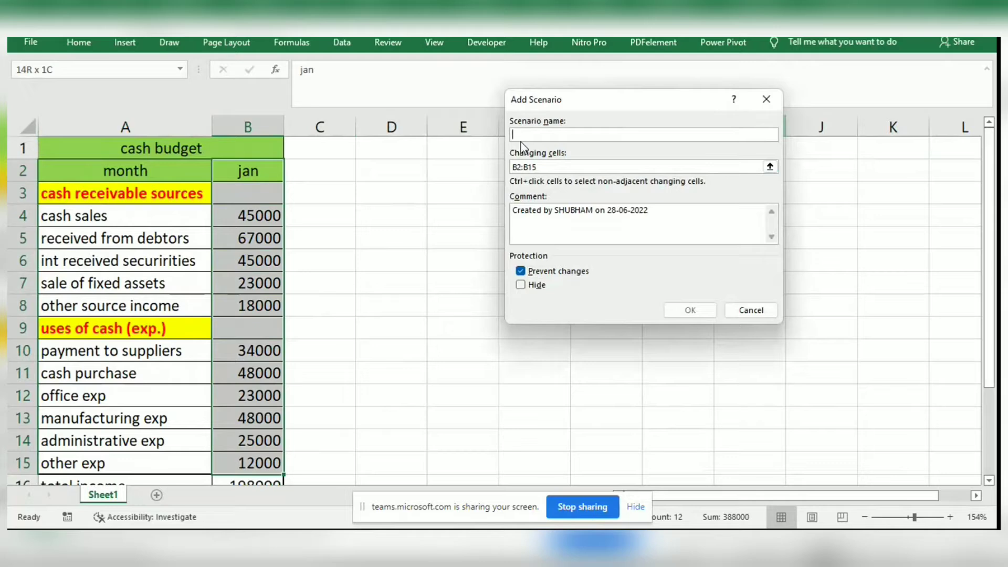
pyautogui.write('jan')
# Replace the jan scenario's comment with "real data fig for the month of jan" and proceed to its values.
pyautogui.hotkey('ctrl', 'a')
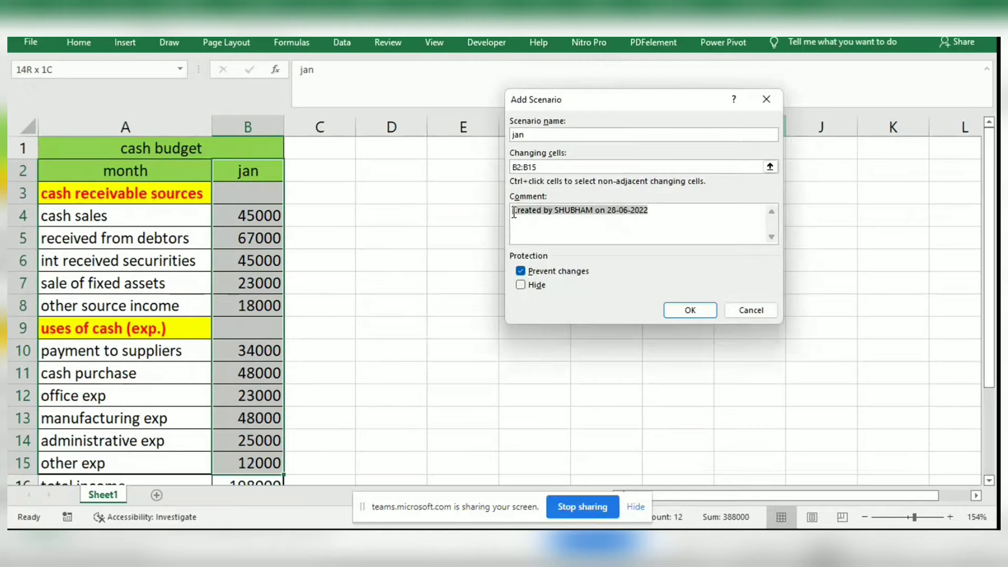
pyautogui.press('BackSpace')
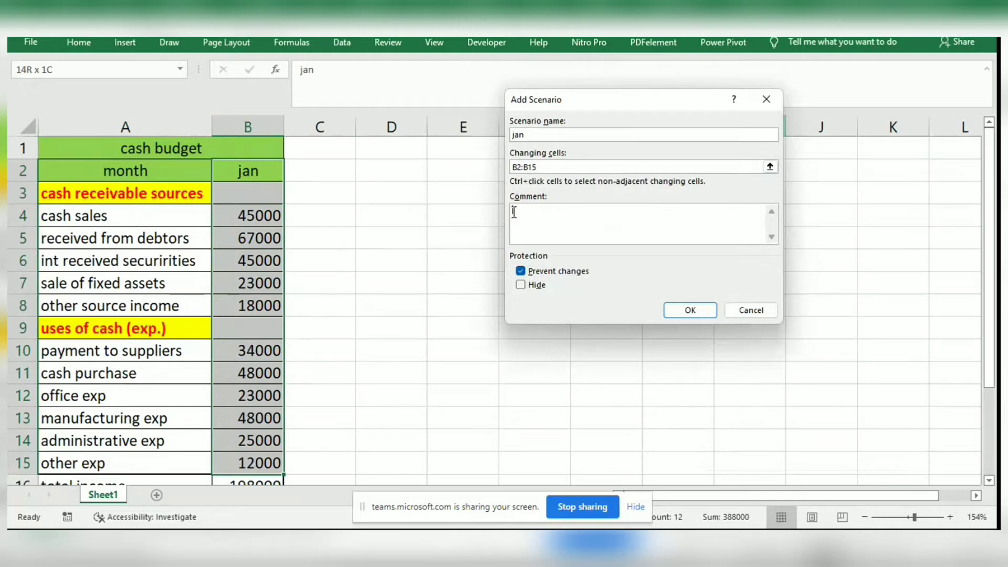
pyautogui.write('Tea')
pyautogui.write('l')
pyautogui.write(' data ')
pyautogui.write('fi')
pyautogui.write('g f')
pyautogui.write('or the mont')
pyautogui.write('h ')
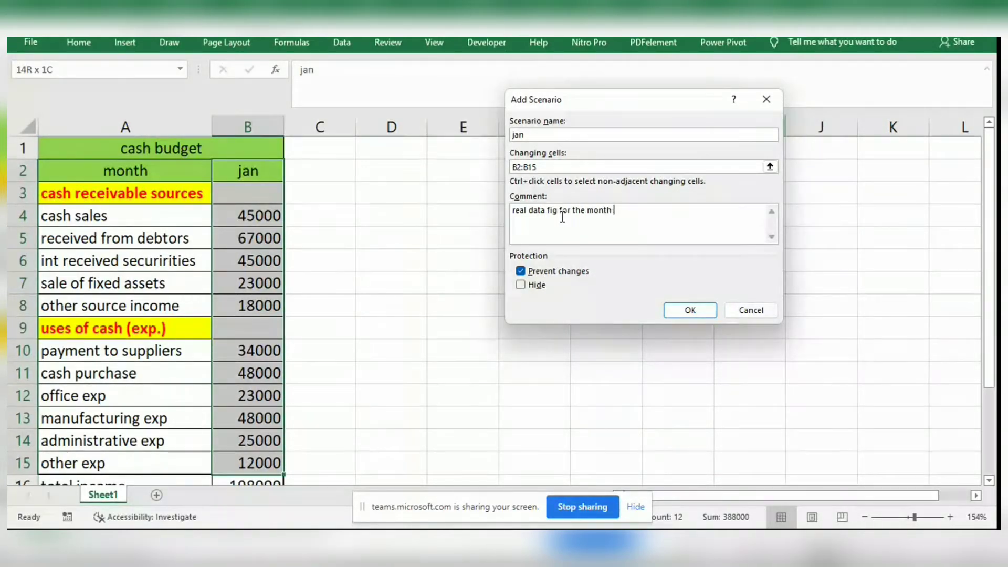
pyautogui.write('of jn')
pyautogui.click(681, 311)
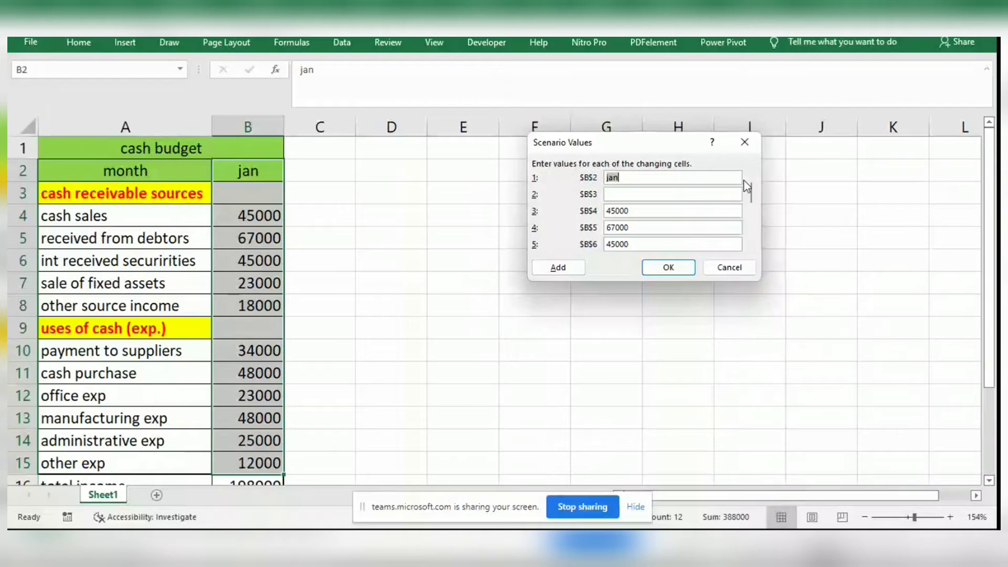
# Keep the jan values and add another scenario named "feb" with the comment "projected data fig for the month of feb".
pyautogui.moveTo(751, 199); pyautogui.dragTo(751, 217)
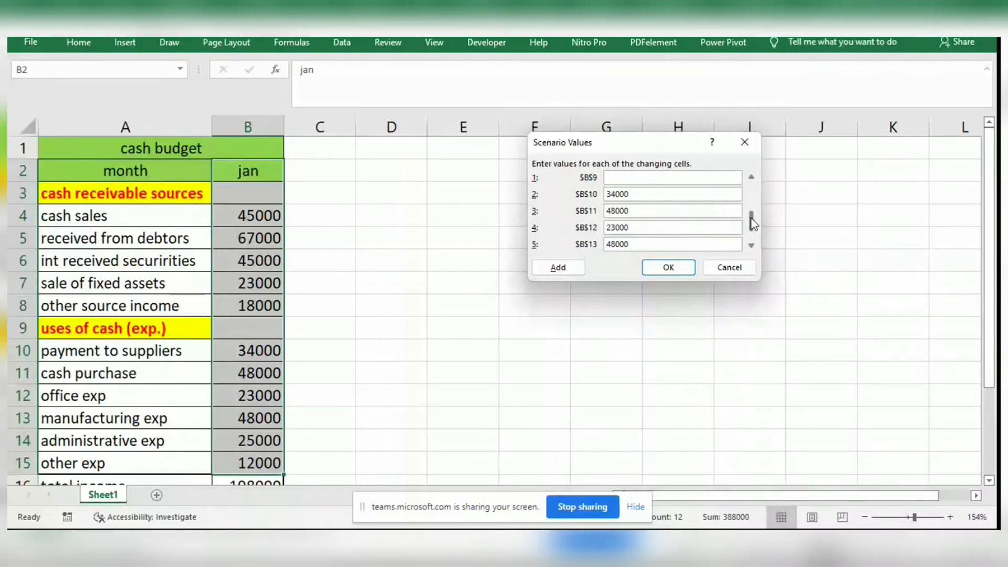
pyautogui.click(558, 267)
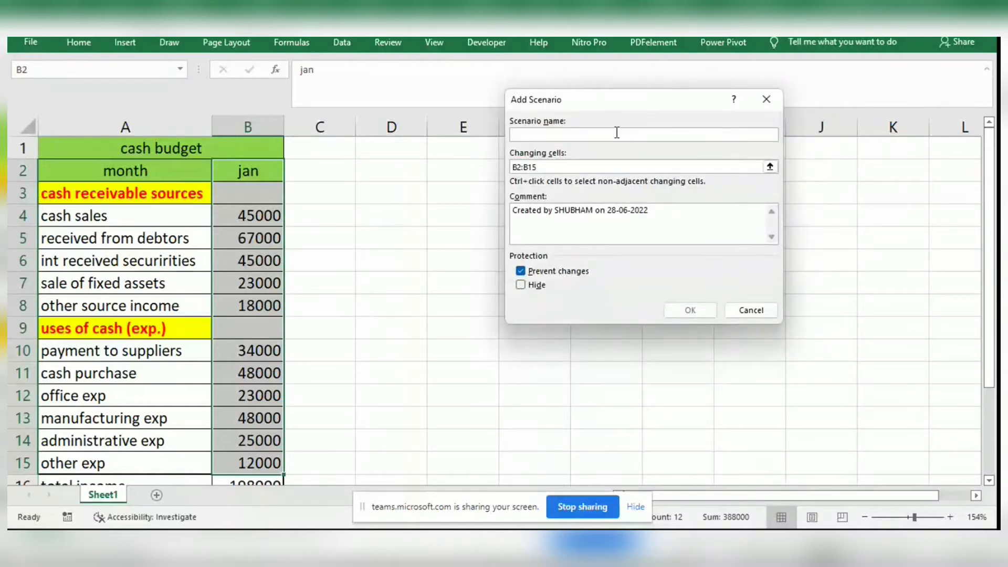
pyautogui.write('feb')
pyautogui.moveTo(651, 211); pyautogui.dragTo(511, 215)
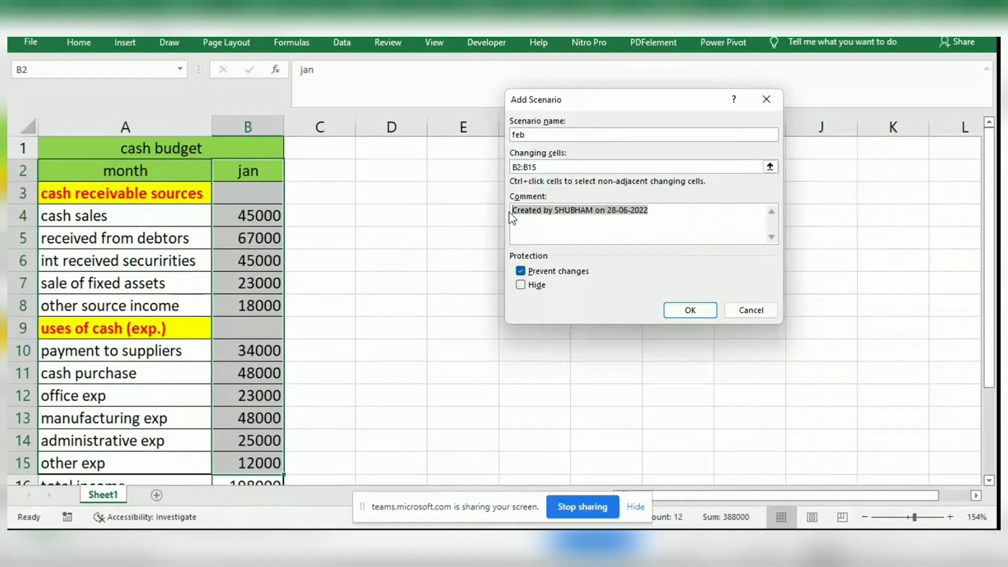
pyautogui.press('BackSpace')
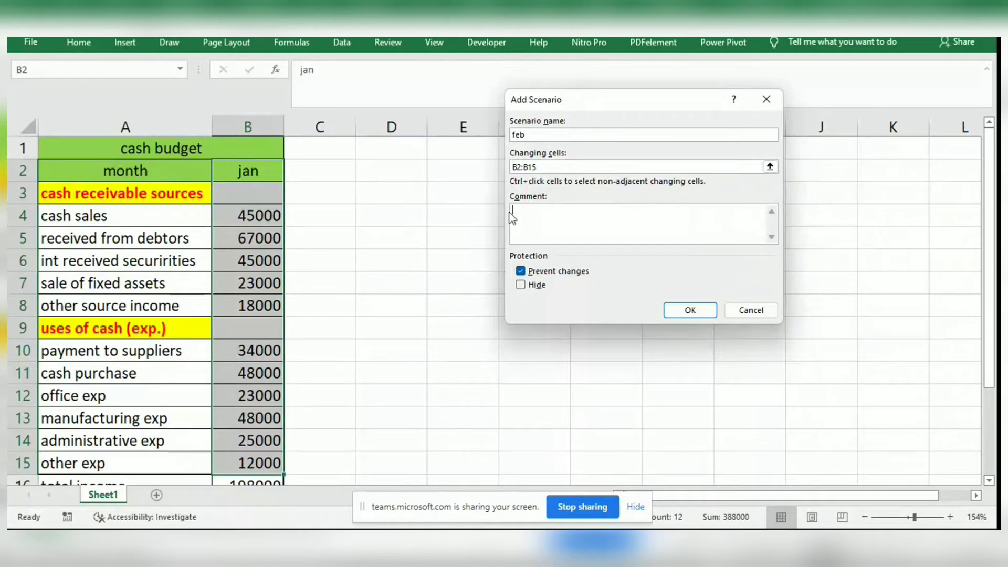
pyautogui.write('projectred data fig for the month ')
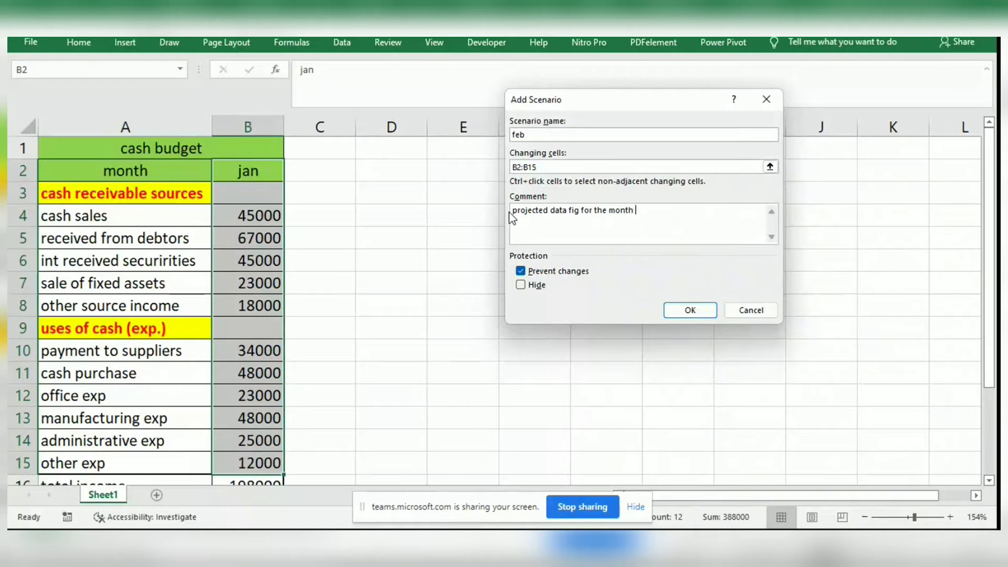
pyautogui.write('of feb')
pyautogui.click(677, 309)
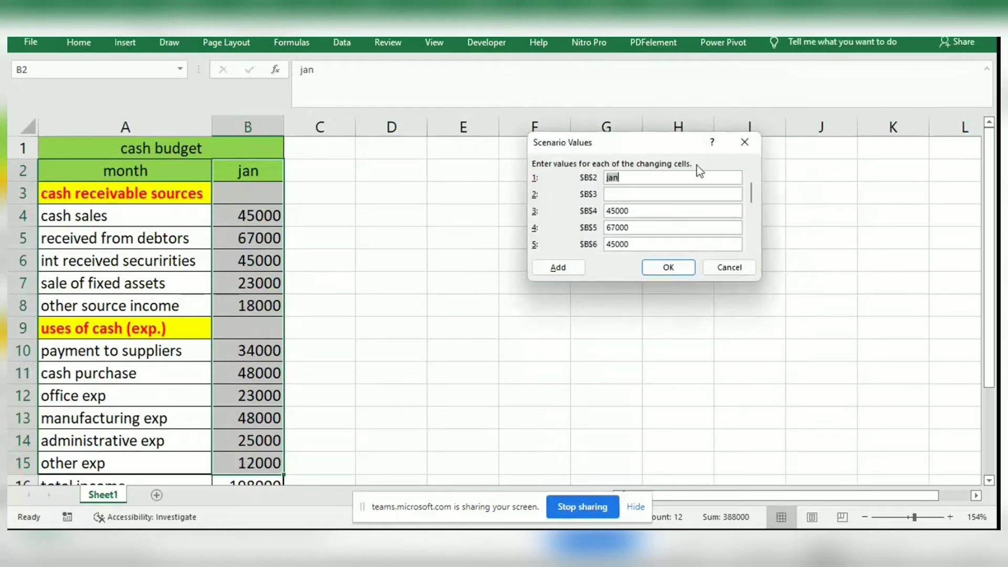
# In the feb scenario values, set the month in B2 to "feb" and cash sales in B4 to 65000.
pyautogui.press('BackSpace')
pyautogui.write('feb')
pyautogui.click(641, 211)
pyautogui.press('BackSpace')
pyautogui.press('BackSpace')
pyautogui.press('BackSpace')
pyautogui.press('BackSpace')
pyautogui.press('BackSpace')
pyautogui.write('65000')
# Set the feb scenario's received from debtors in B5 to 75000 and interest received in B6 to 46000.
pyautogui.click(632, 226)
pyautogui.press('BackSpace')
pyautogui.press('BackSpace')
pyautogui.press('BackSpace')
pyautogui.press('BackSpace')
pyautogui.press('BackSpace')
pyautogui.write('75000')
pyautogui.press('BackSpace')
pyautogui.press('BackSpace')
pyautogui.press('BackSpace')
pyautogui.press('BackSpace')
pyautogui.press('BackSpace')
pyautogui.write('46000')
pyautogui.press('Tab')
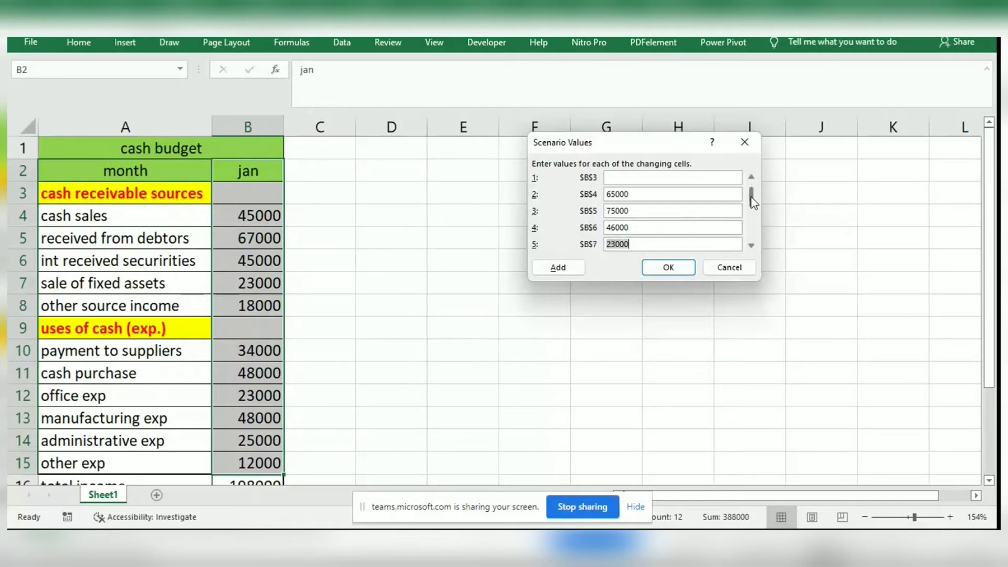
# Set the feb scenario's sale of fixed assets in B7 to 12000 and other source income in B8 to 35000.
pyautogui.press('BackSpace')
pyautogui.write('12000')
pyautogui.press('Tab')
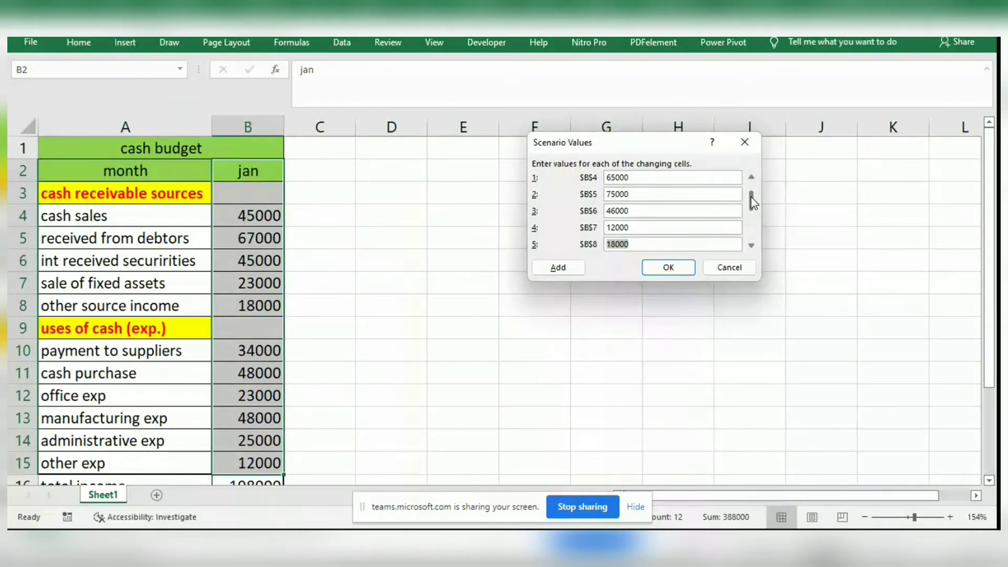
pyautogui.press('BackSpace')
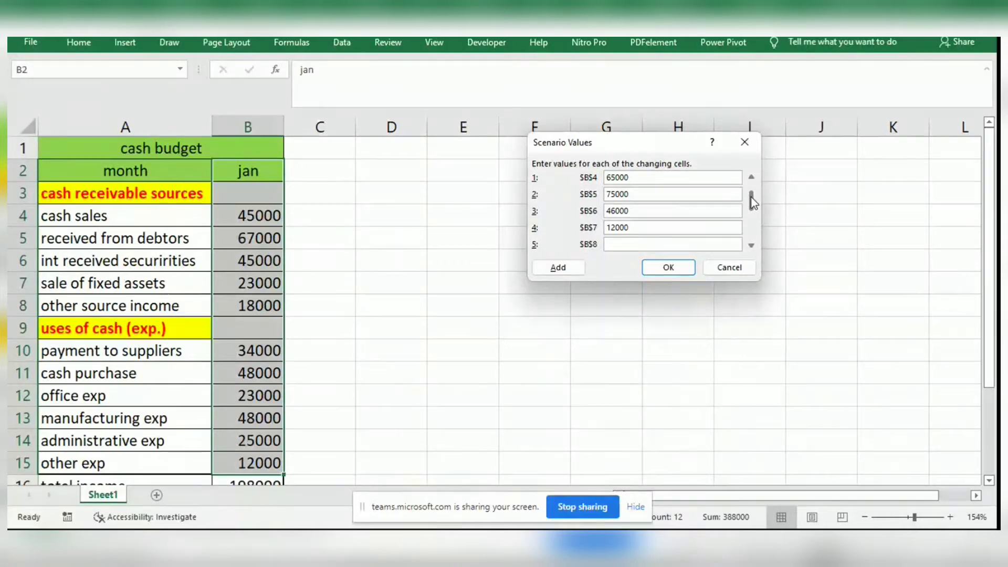
pyautogui.write('35000')
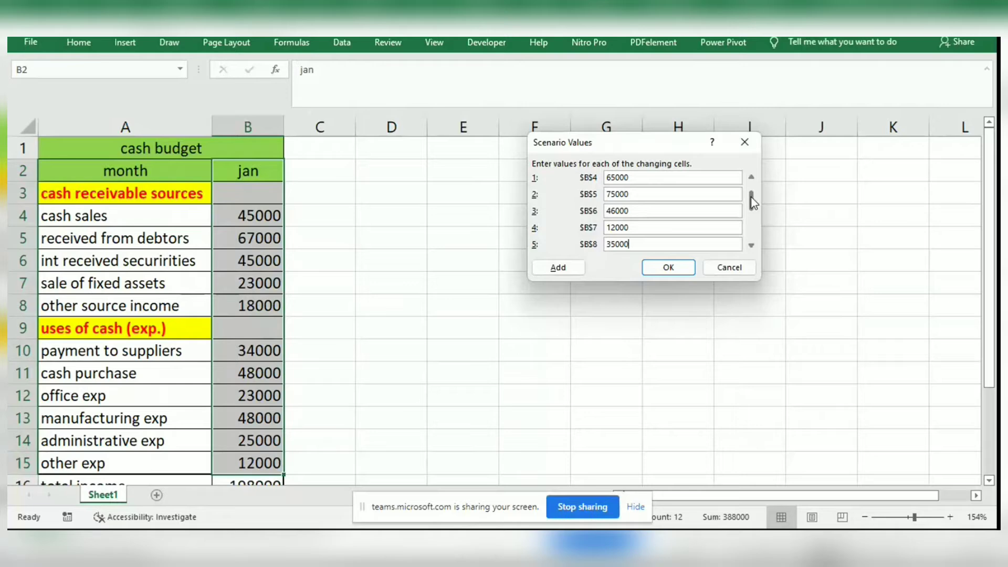
pyautogui.press('Tab')
pyautogui.press('Tab')
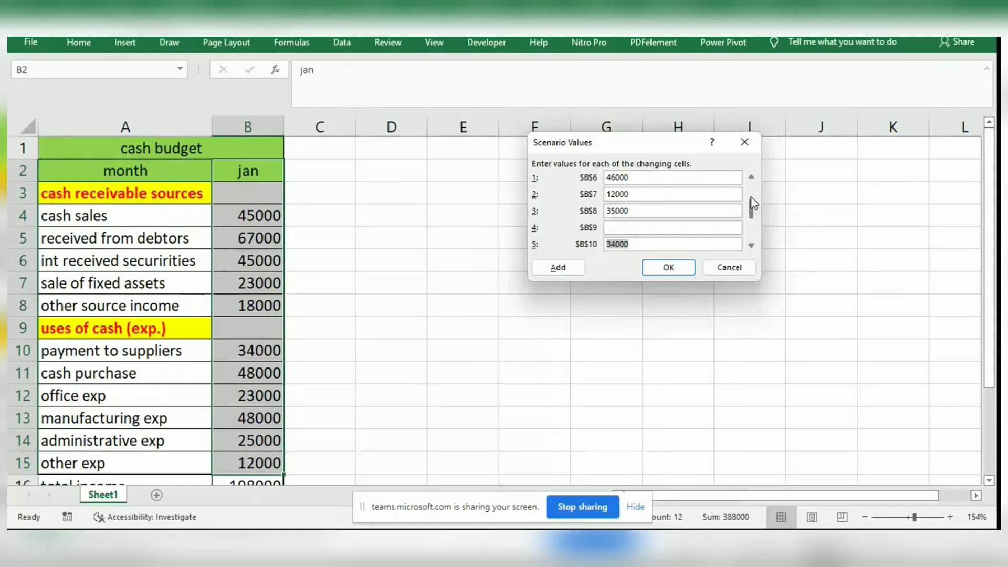
# Set the feb scenario's payment to suppliers in B10 to 40000 and cash purchase in B11 to 60000.
pyautogui.press('Delete')
pyautogui.write('40000')
pyautogui.press('Tab')
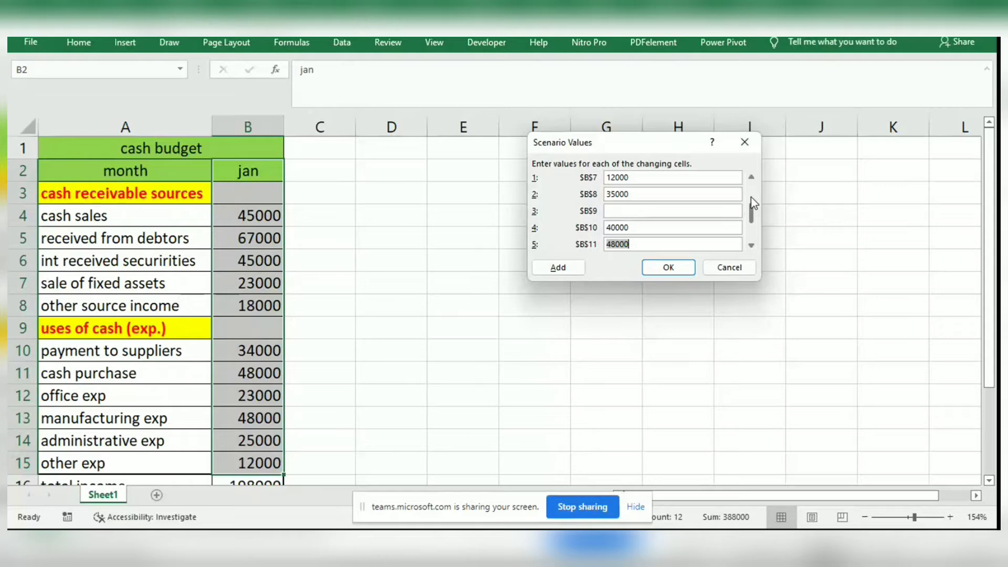
pyautogui.press('BackSpace')
pyautogui.write('60000')
pyautogui.press('Tab')
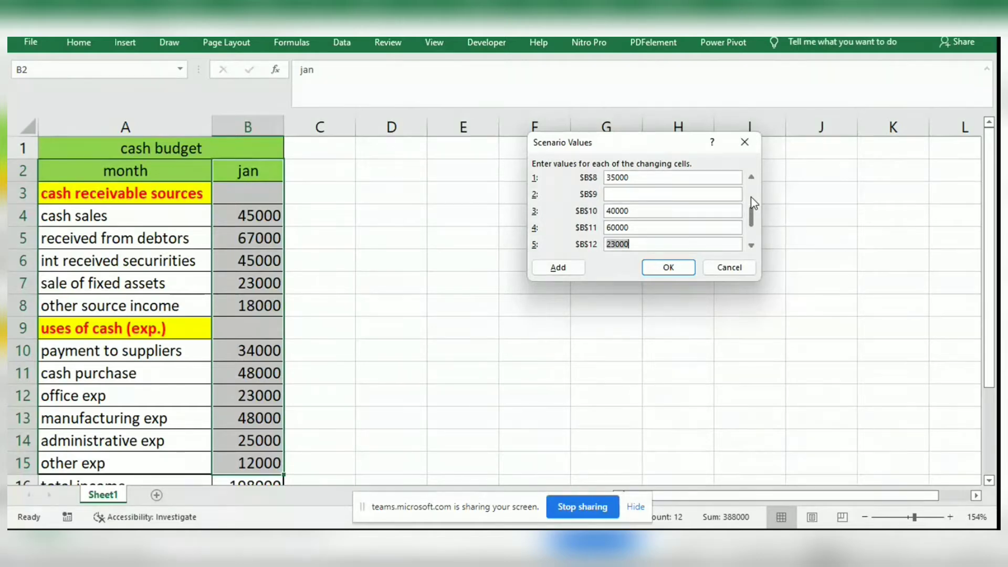
# Set the feb scenario's office expenses in B12 to 18000 and manufacturing expenses in B13 to 45000.
pyautogui.press('BackSpace')
pyautogui.write('18000')
pyautogui.press('Tab')
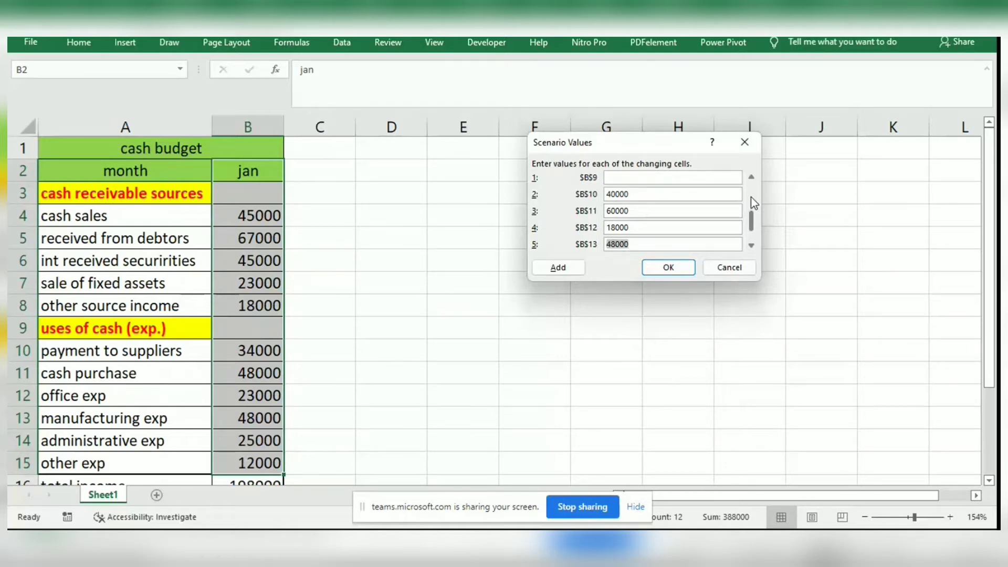
pyautogui.press('BackSpace')
pyautogui.write('45000')
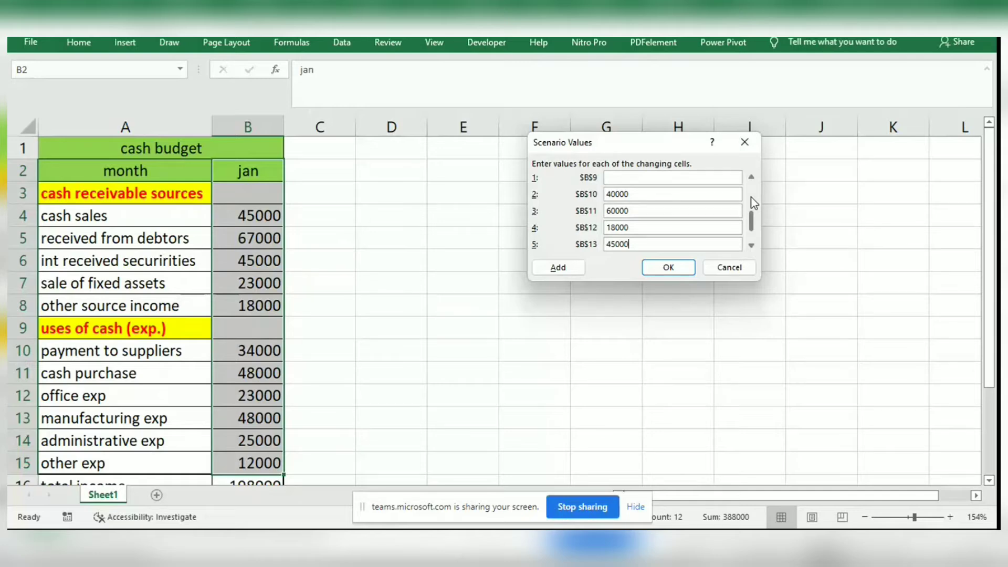
pyautogui.press('Tab')
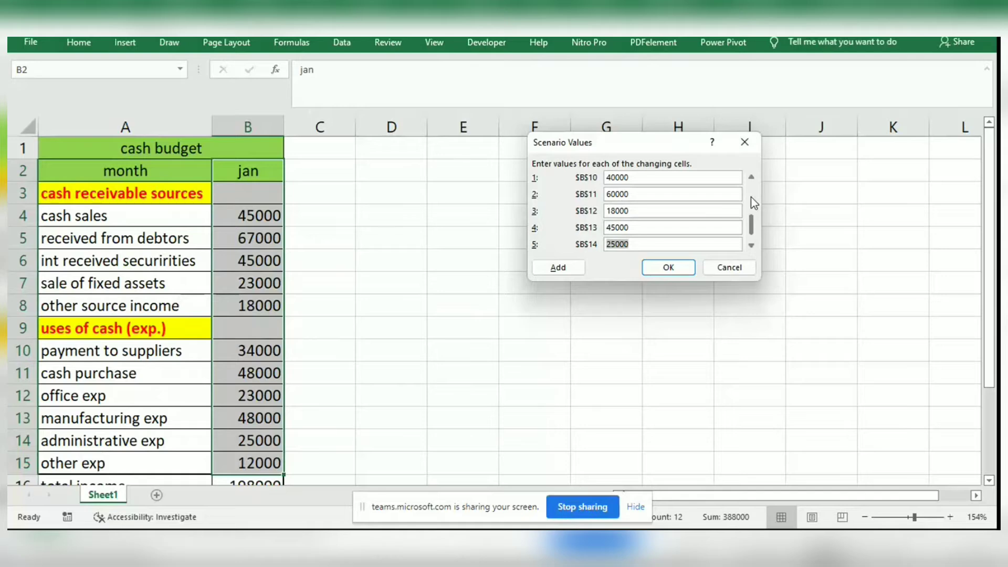
# Set the feb scenario's administrative expenses in B14 to 25000 and other expenses in B15 to 15000.
pyautogui.press('BackSpace')
pyautogui.write('25000')
pyautogui.press('Tab')
pyautogui.press('BackSpace')
pyautogui.write('15000')
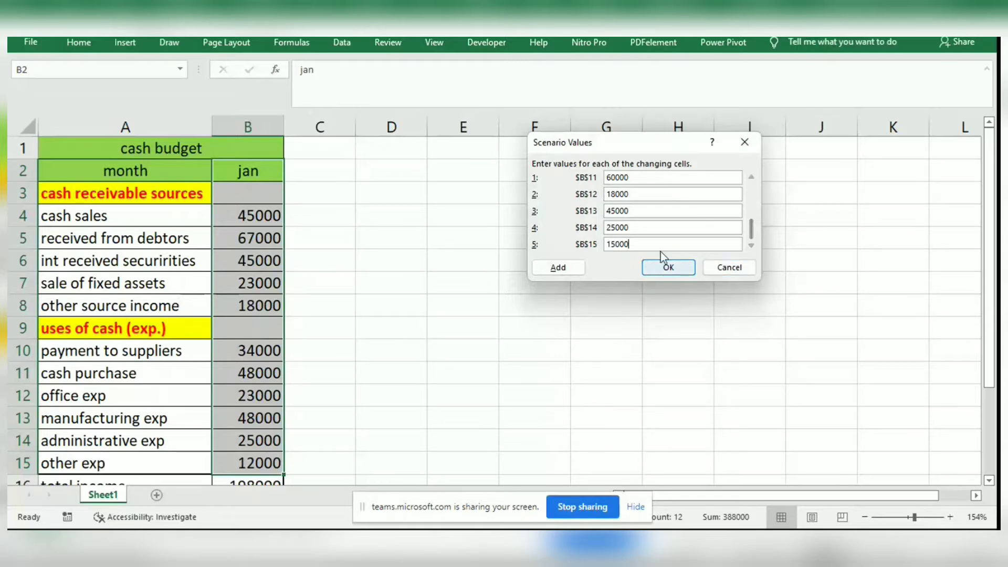
# Save the feb scenario without adding another one, and show its values in the worksheet.
pyautogui.click(572, 272)
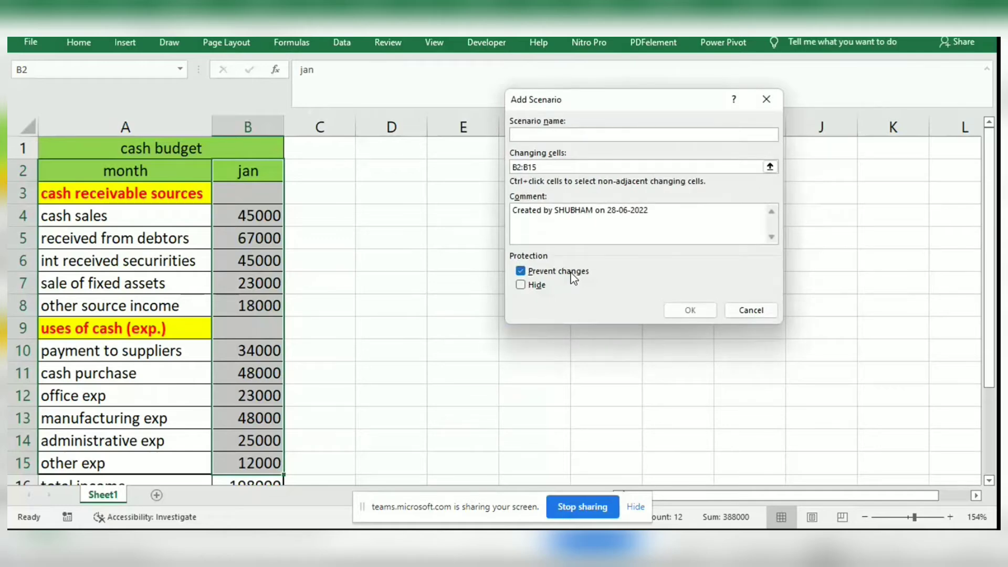
pyautogui.click(748, 308)
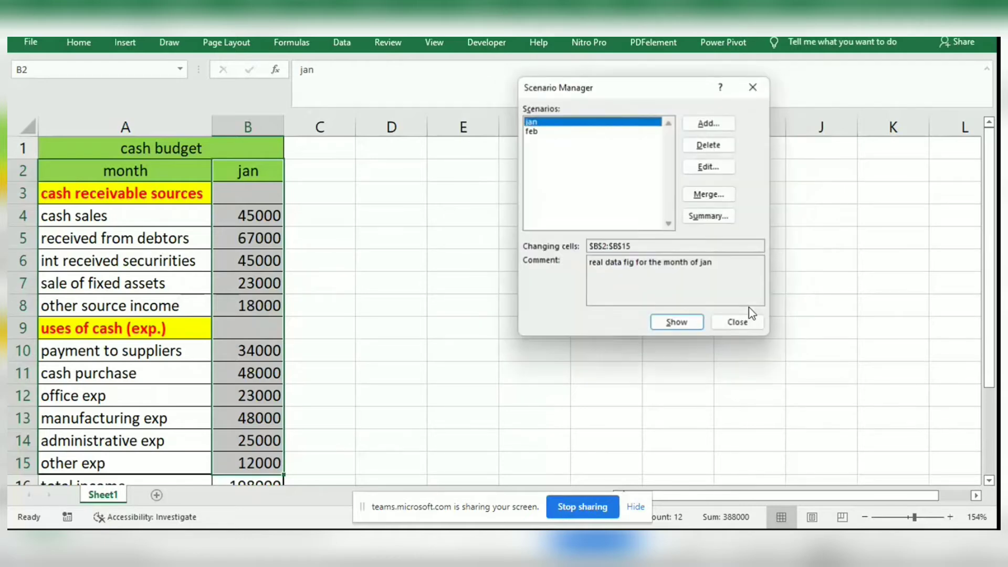
pyautogui.click(534, 135)
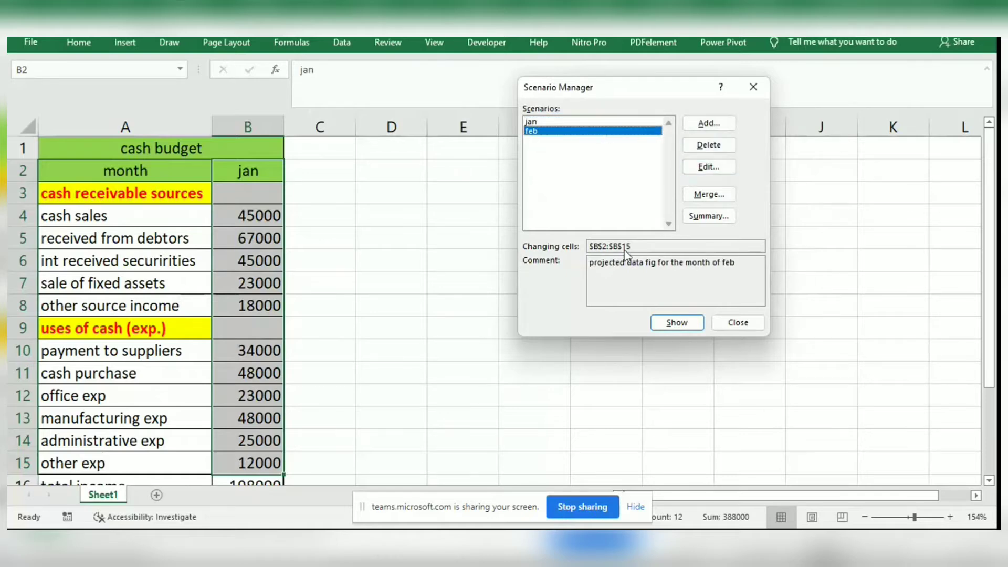
pyautogui.click(662, 323)
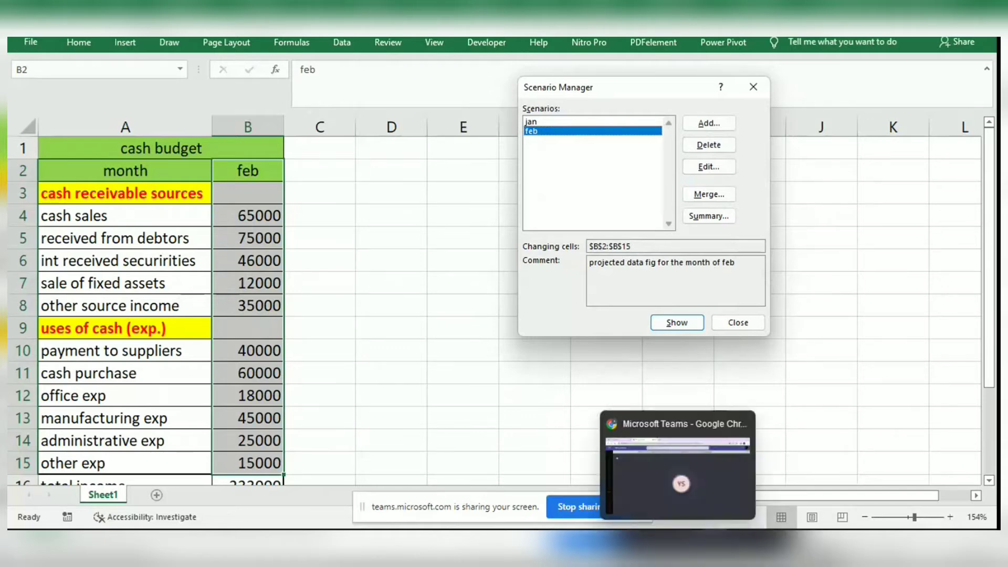
# Switch to the Microsoft Teams meeting to hide the screen-sharing notice, and return to the Book3 workbook in Excel.
pyautogui.hotkey('alt', 'Tab')
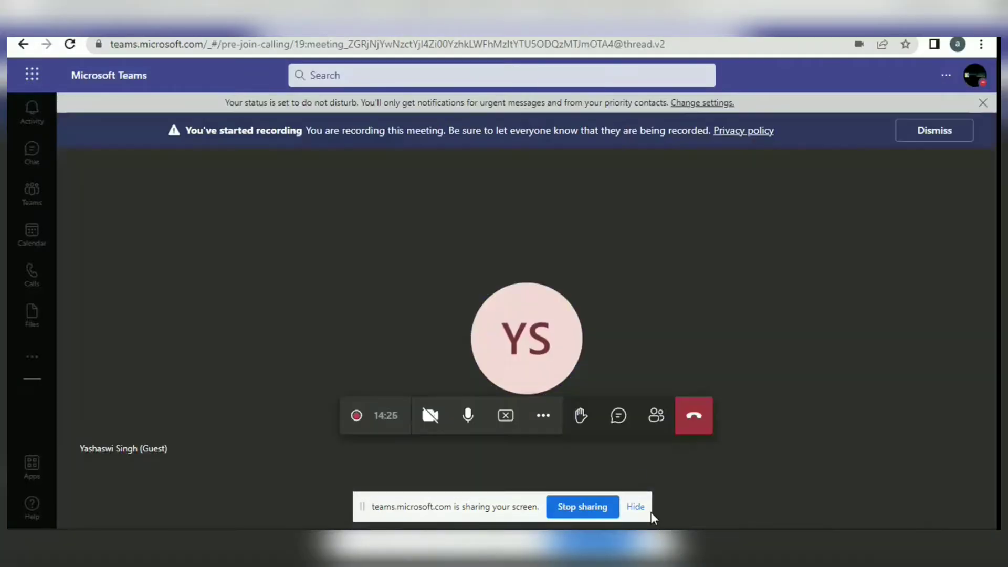
pyautogui.click(636, 507)
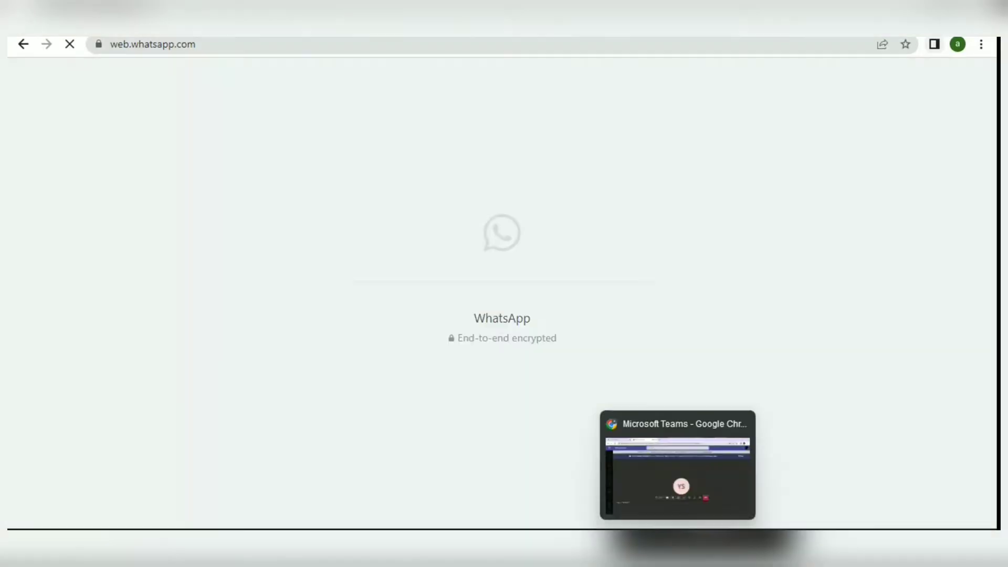
pyautogui.click(677, 462)
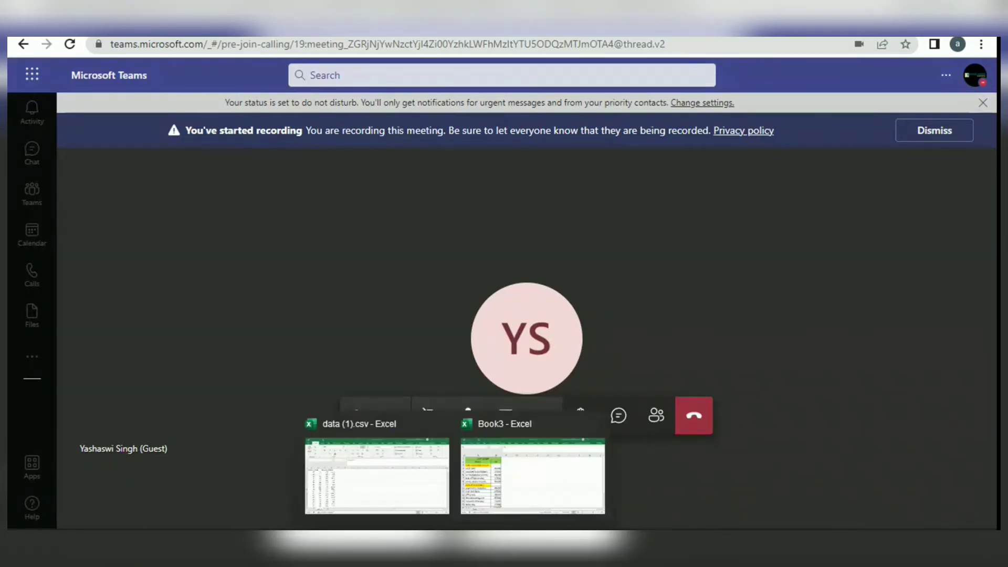
pyautogui.click(543, 469)
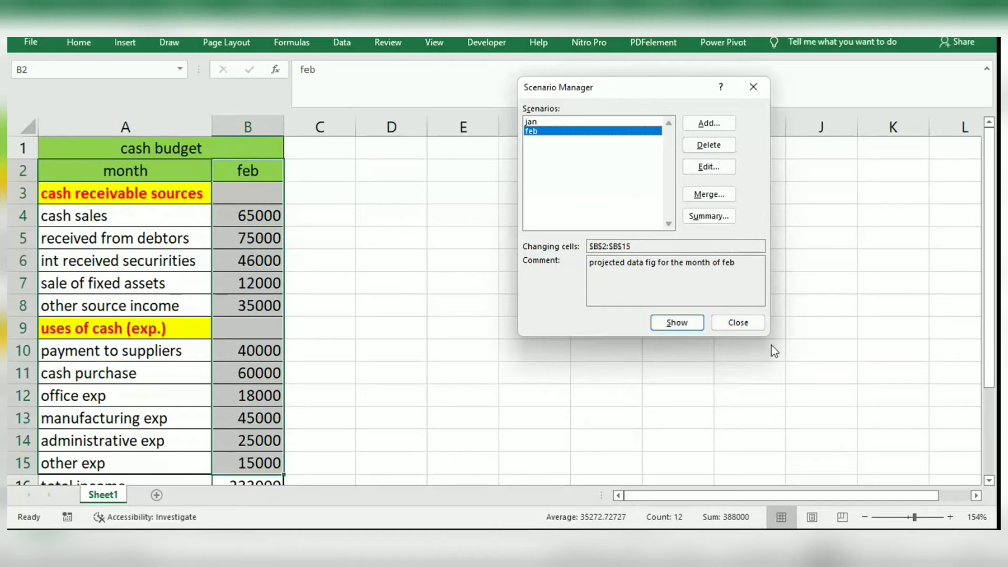
# Close the Scenario Manager and examine the feb totals, month end balance, expense ratio and cash sales in the budget.
pyautogui.click(738, 322)
pyautogui.moveTo(989, 333); pyautogui.dragTo(992, 406)
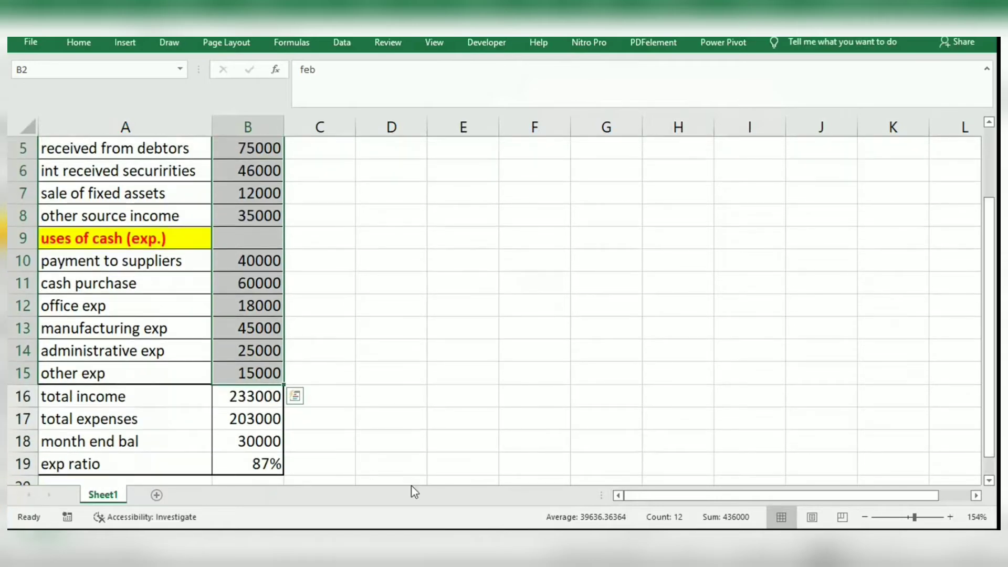
pyautogui.click(268, 460)
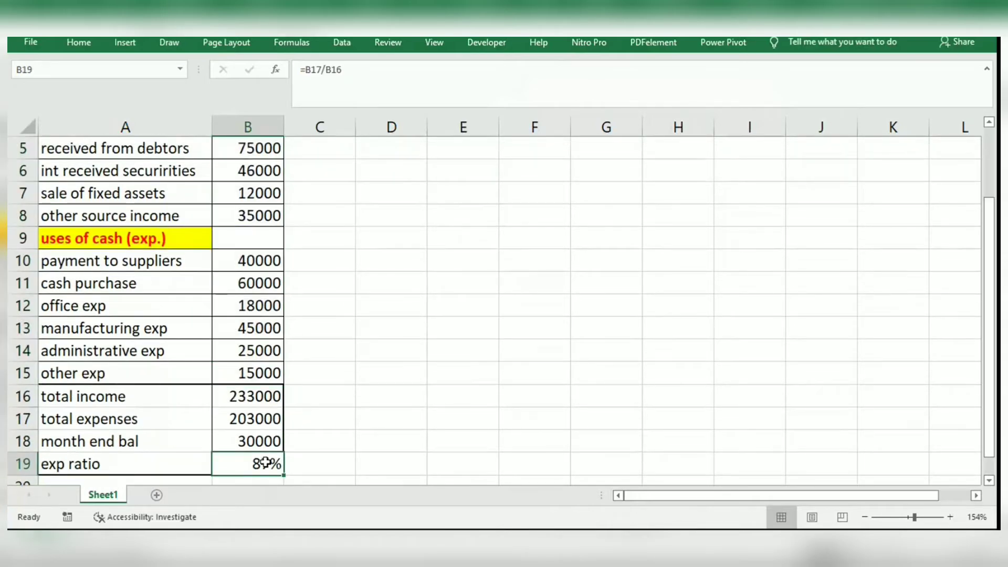
pyautogui.click(240, 440)
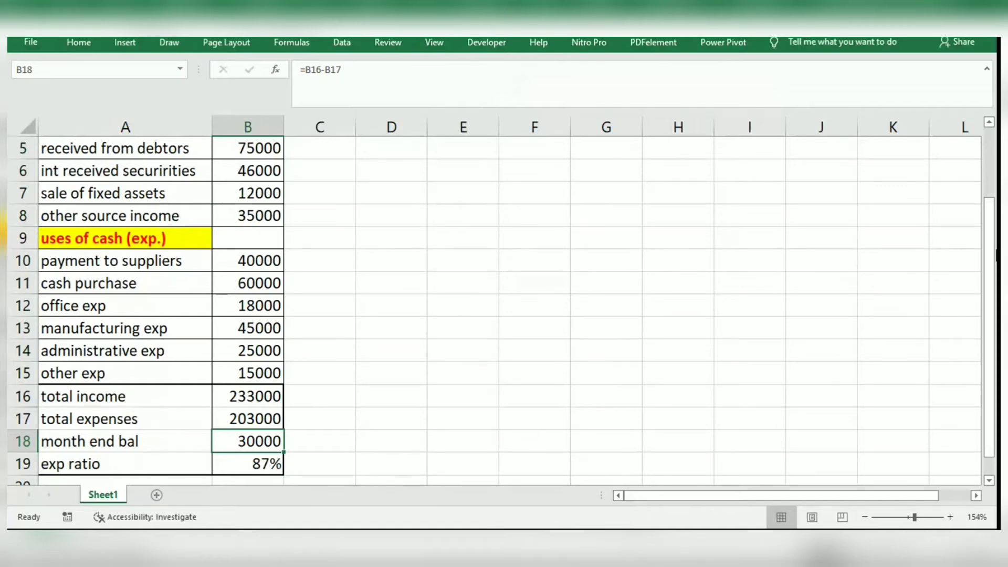
pyautogui.moveTo(991, 255); pyautogui.dragTo(977, 141)
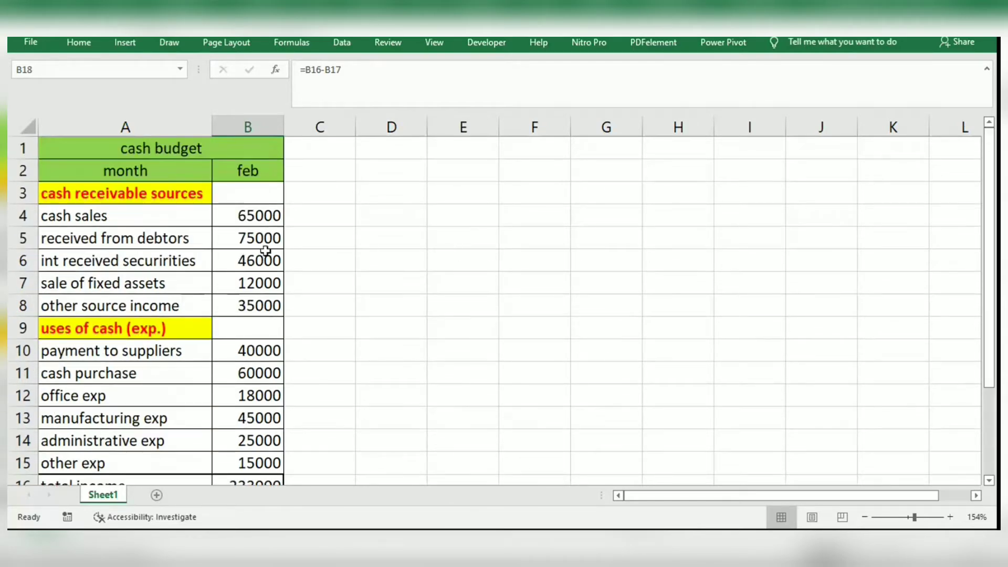
pyautogui.click(259, 216)
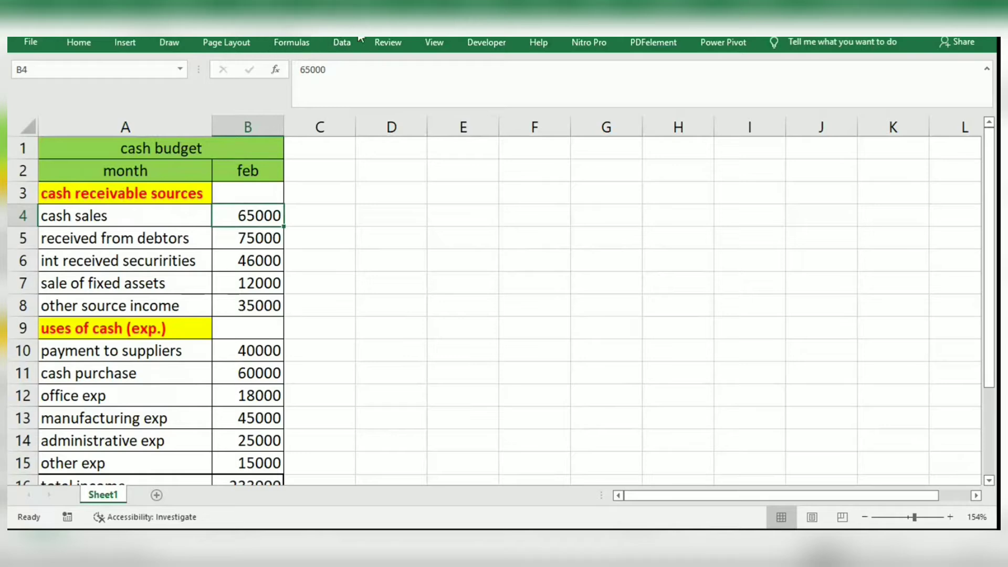
# Add a new What-If scenario named MARCH in the Scenario Manager, with B2:B15 as its changing cells.
pyautogui.click(340, 45)
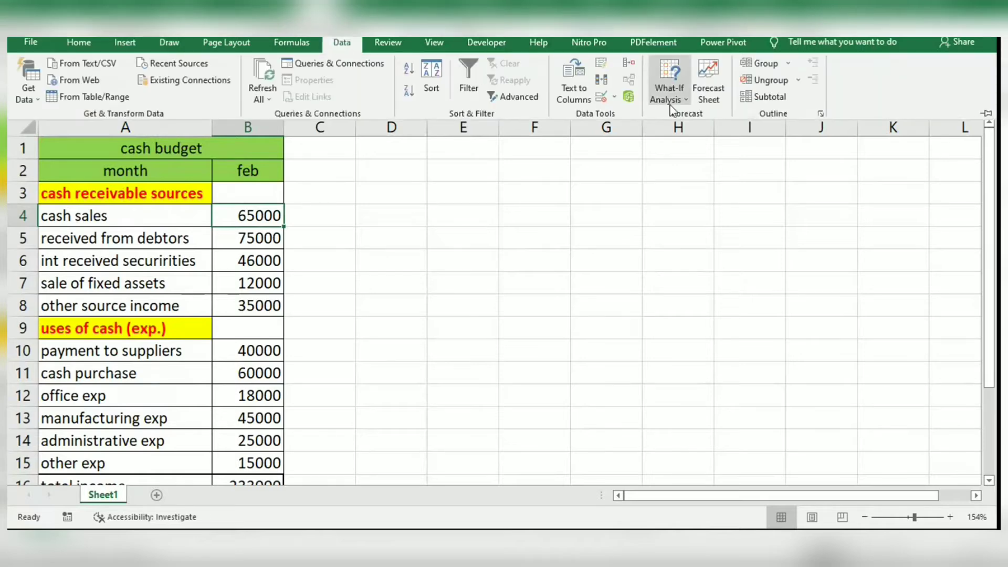
pyautogui.click(669, 98)
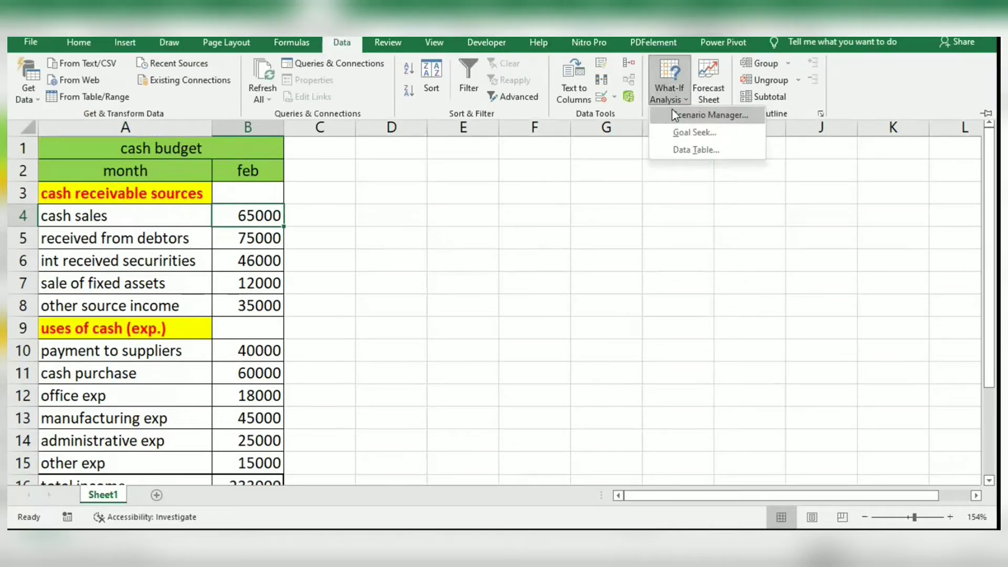
pyautogui.click(672, 111)
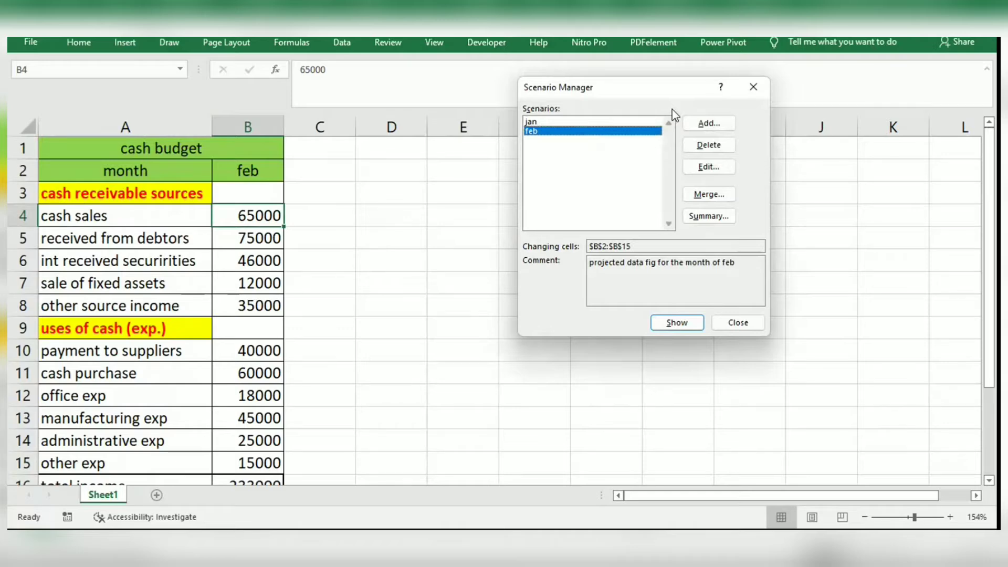
pyautogui.click(717, 132)
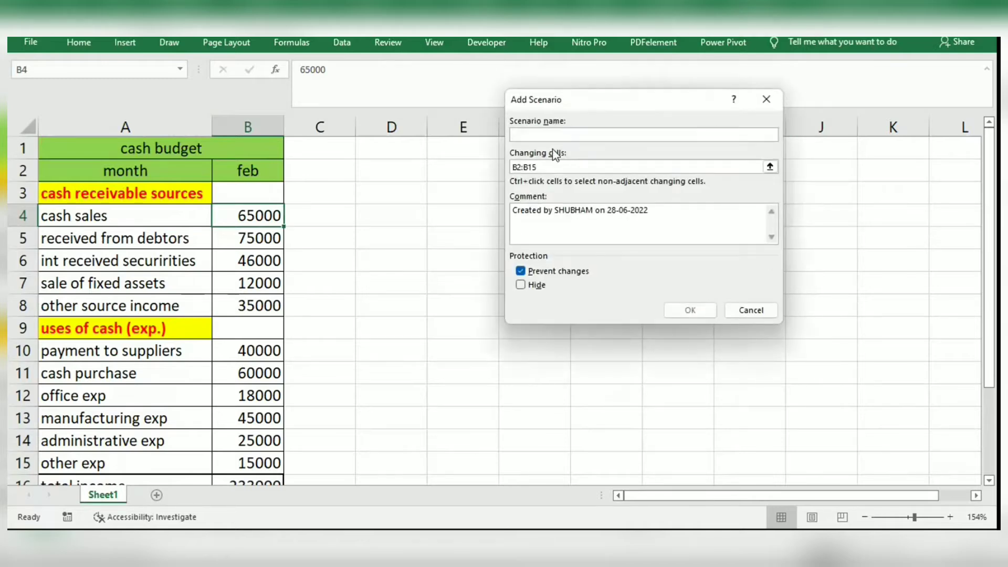
pyautogui.write('MARCH')
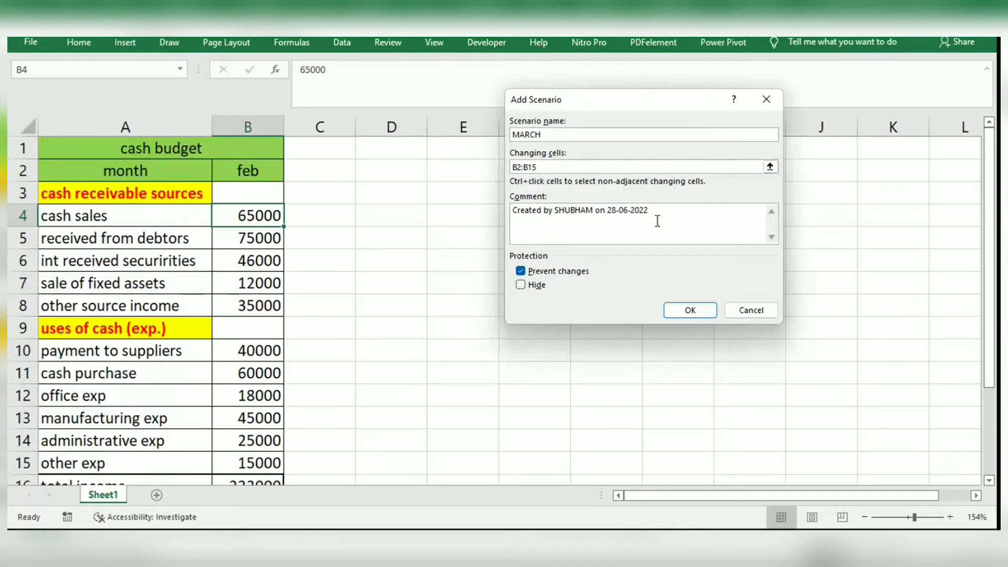
# Replace the MARCH scenario's comment with "PROJECTED DATA FIG FOR THE MONTH OF MARCH" and proceed to its cell values.
pyautogui.moveTo(657, 221); pyautogui.dragTo(515, 212)
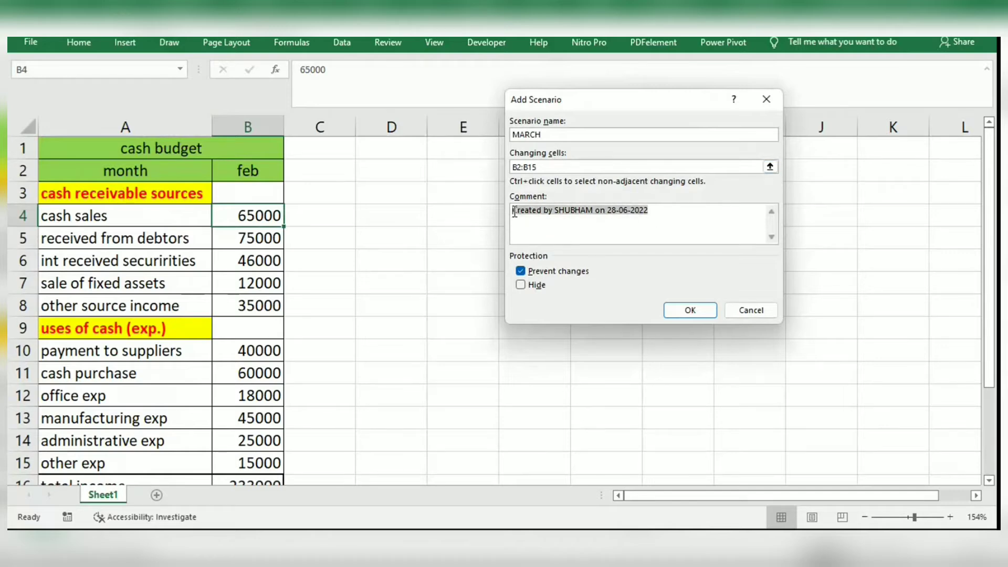
pyautogui.press('BackSpace')
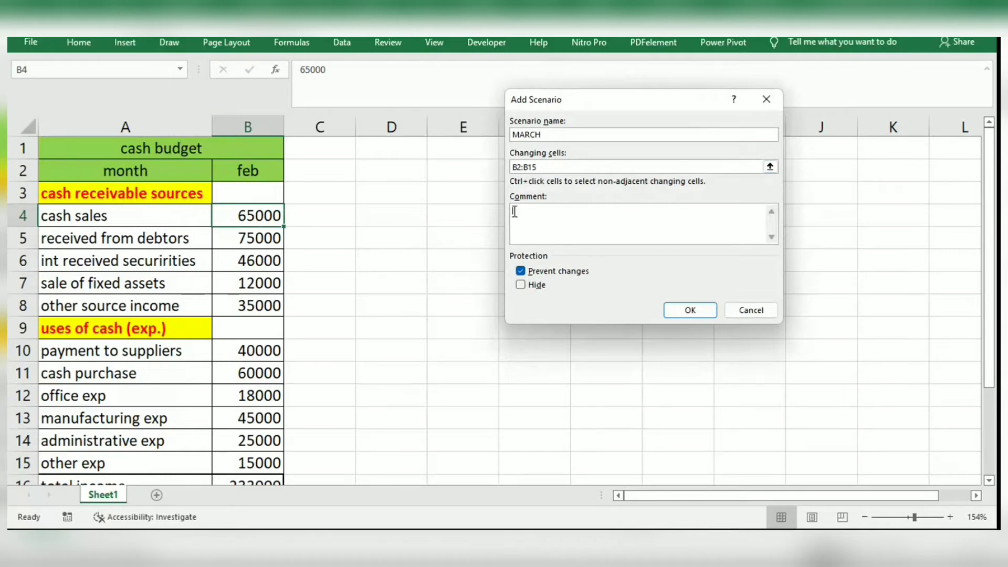
pyautogui.write('FRO')
pyautogui.write('JECTED ')
pyautogui.write('DATA F')
pyautogui.write('IG ')
pyautogui.write('FOR THE ')
pyautogui.write('MONTH OF')
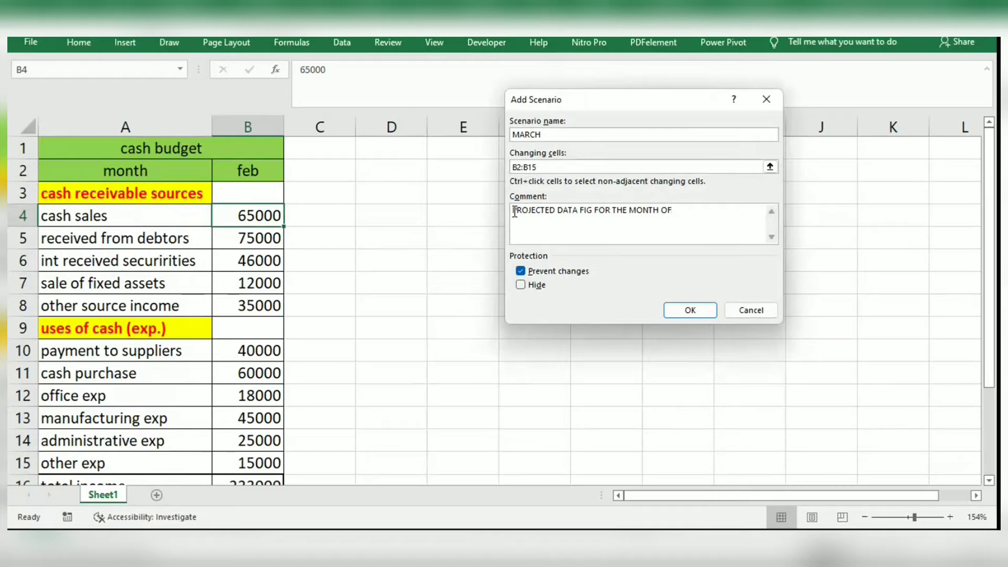
pyautogui.write(' MARCH')
pyautogui.click(677, 314)
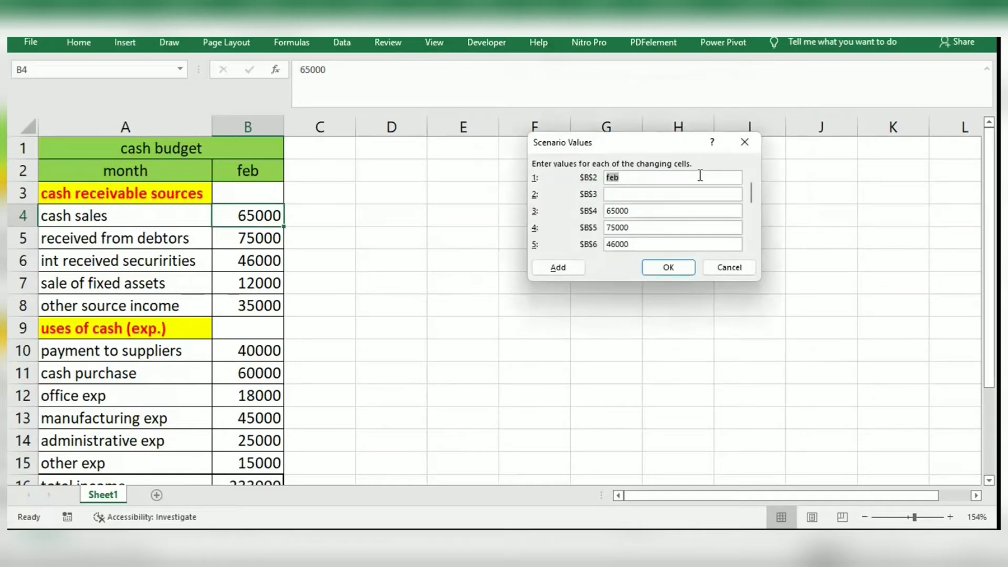
# Set the MARCH scenario's month in B2 to MARCH and cash sales in B4 to 69000.
pyautogui.press('BackSpace')
pyautogui.write('MARCH')
pyautogui.click(677, 213)
pyautogui.press('BackSpace')
pyautogui.press('BackSpace')
pyautogui.press('BackSpace')
pyautogui.press('BackSpace')
pyautogui.press('BackSpace')
pyautogui.write('69000')
# Set the MARCH scenario's received from debtors in B5 to 78000 and interest received in B6 to 34000.
pyautogui.press('Tab')
pyautogui.press('BackSpace')
pyautogui.write('78000')
pyautogui.press('Tab')
pyautogui.press('BackSpace')
pyautogui.write('34000')
# Set the MARCH scenario's sale of fixed assets in B7 to 16000 and payment to suppliers in B10 to 35000.
pyautogui.press('Tab')
pyautogui.write('16000')
pyautogui.press('Tab')
pyautogui.press('Tab')
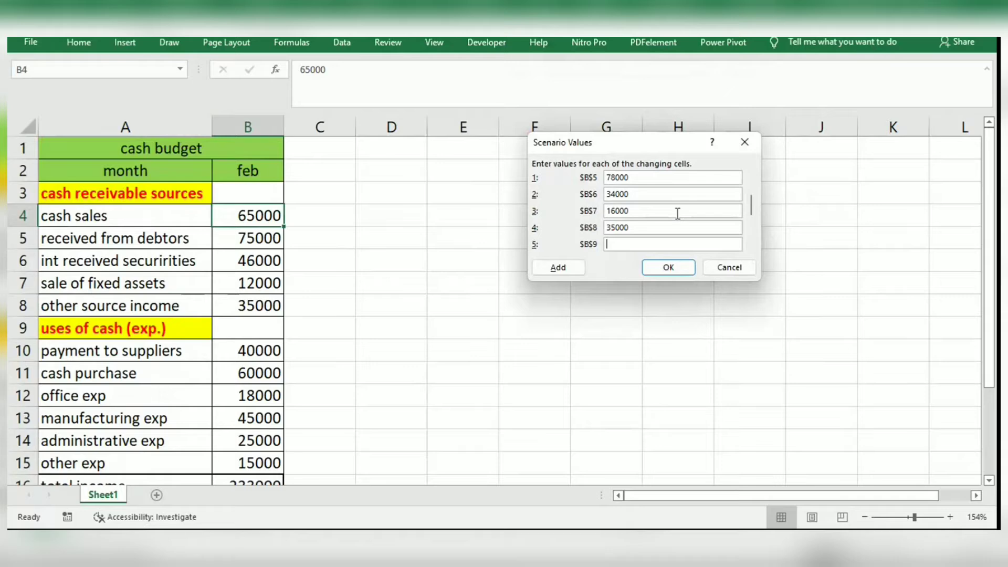
pyautogui.press('Tab')
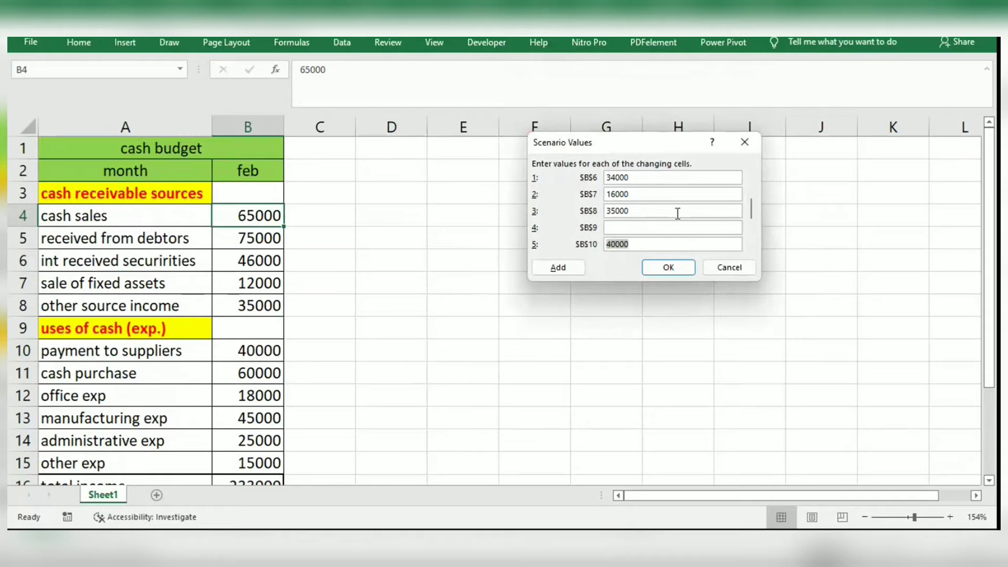
pyautogui.write('35000')
pyautogui.press('Tab')
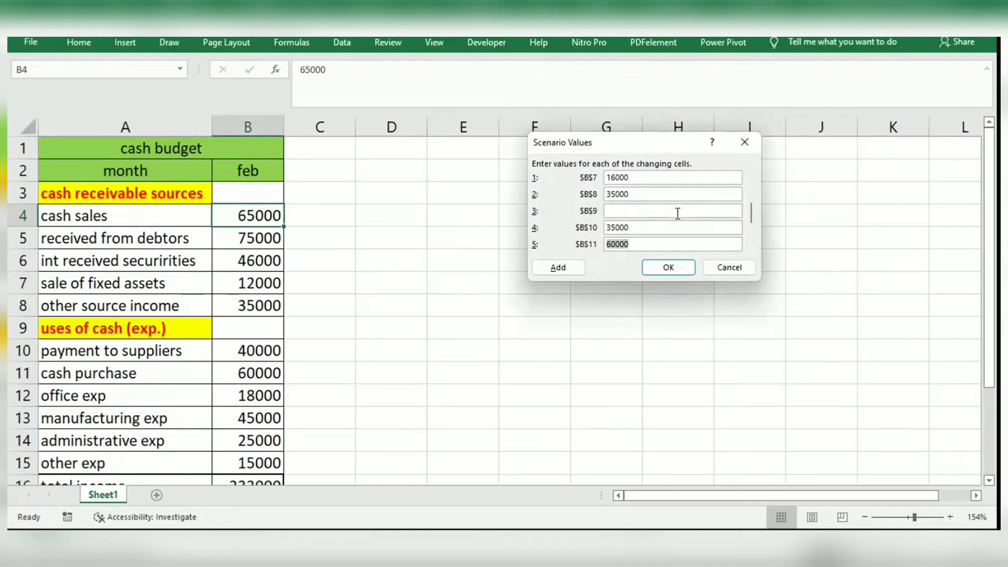
# Set the MARCH scenario's cash purchase in B11 to 65000 and office expenses in B12 to 15000.
pyautogui.press('BackSpace')
pyautogui.write('65000')
pyautogui.press('Tab')
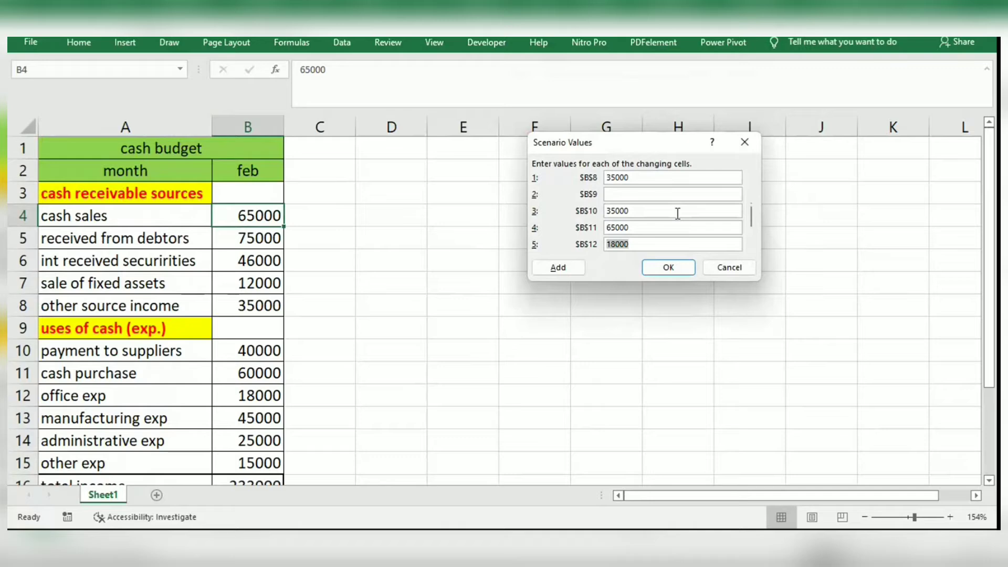
pyautogui.press('BackSpace')
pyautogui.write('15000')
# Set the MARCH scenario's other expenses in B15 to 12000 and save the scenario without adding another one.
pyautogui.press('Tab')
pyautogui.press('Tab')
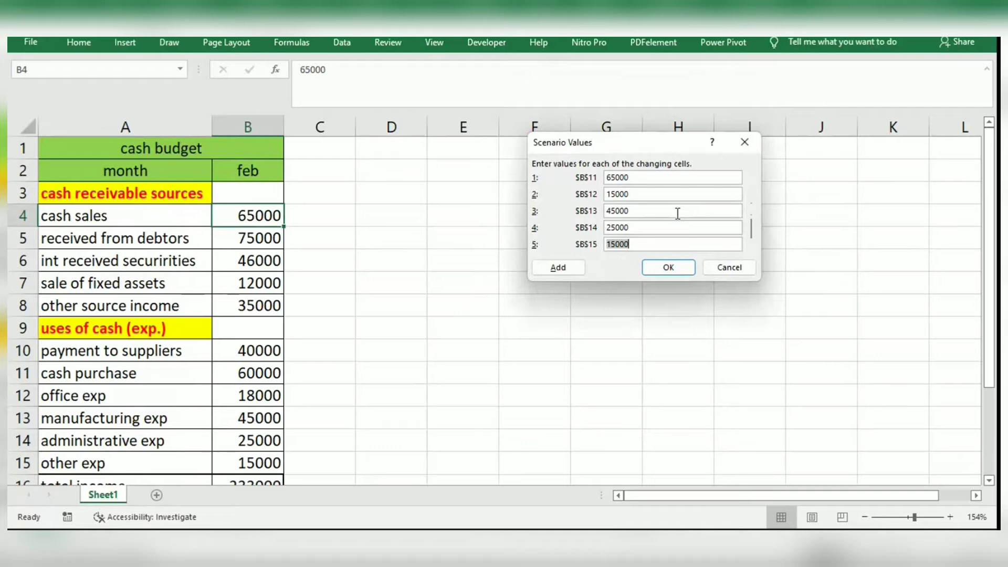
pyautogui.press('Tab')
pyautogui.write('12000')
pyautogui.click(558, 270)
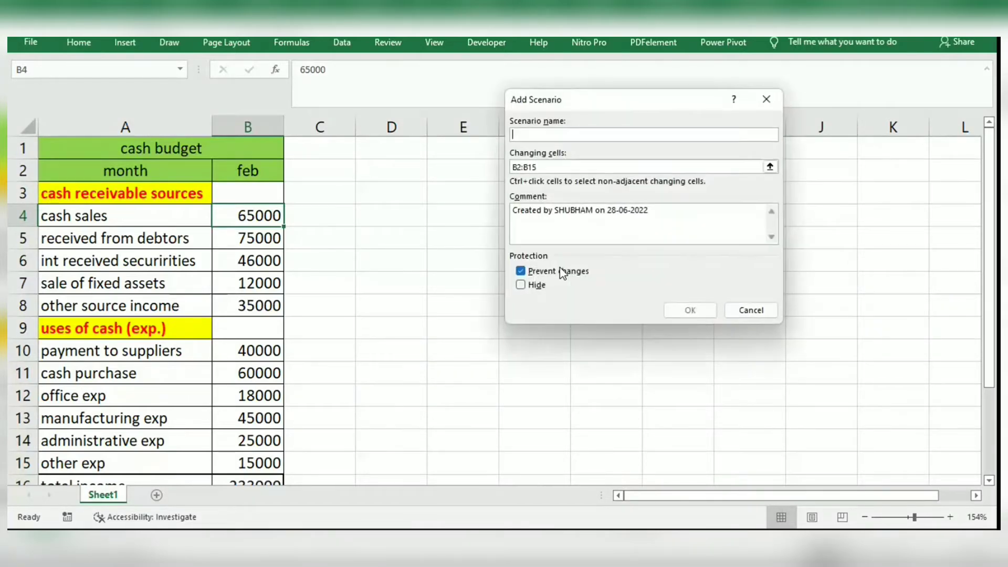
pyautogui.click(738, 313)
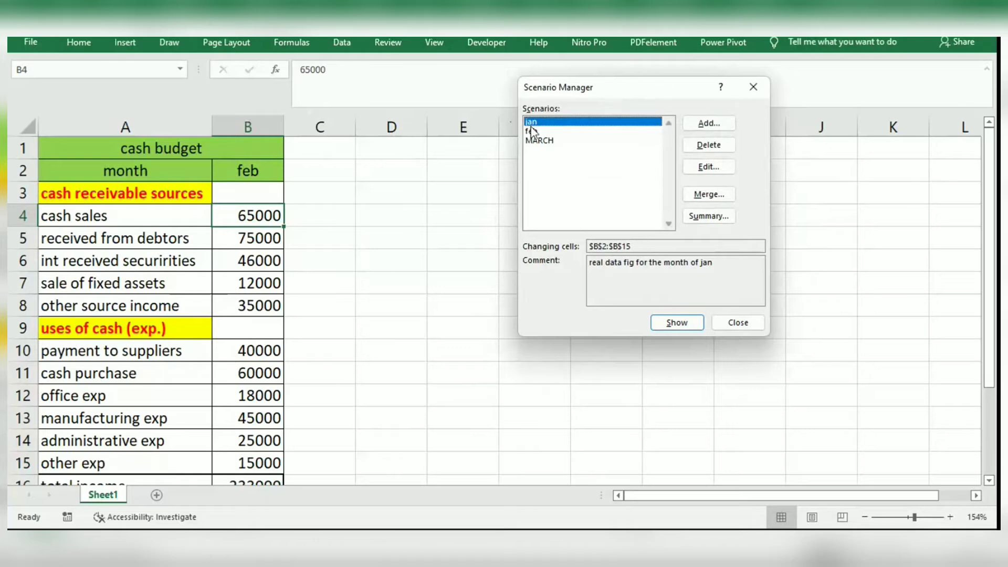
# Edit the MARCH scenario to set office expenses in B12 to 17000 and save the changed values.
pyautogui.click(555, 139)
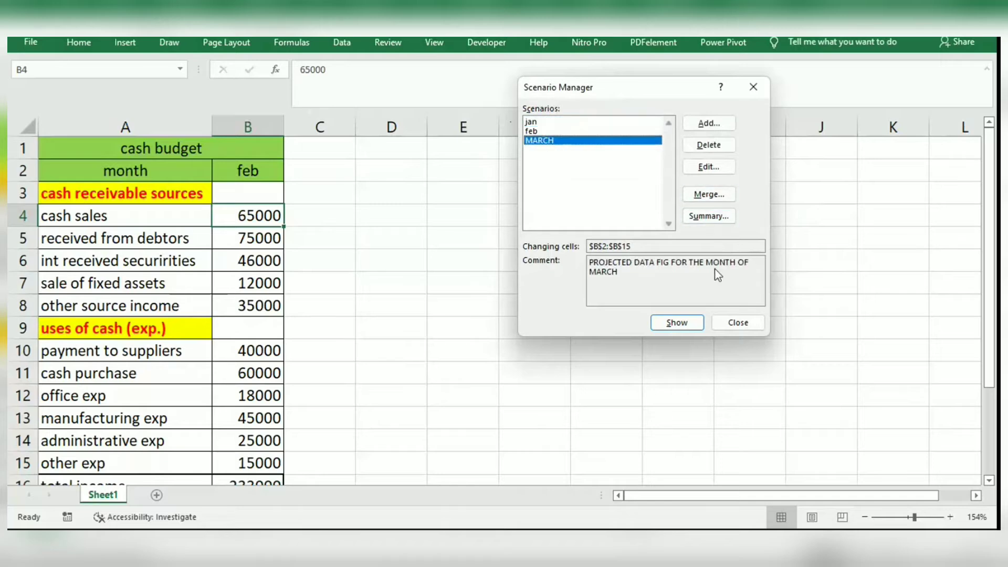
pyautogui.click(708, 167)
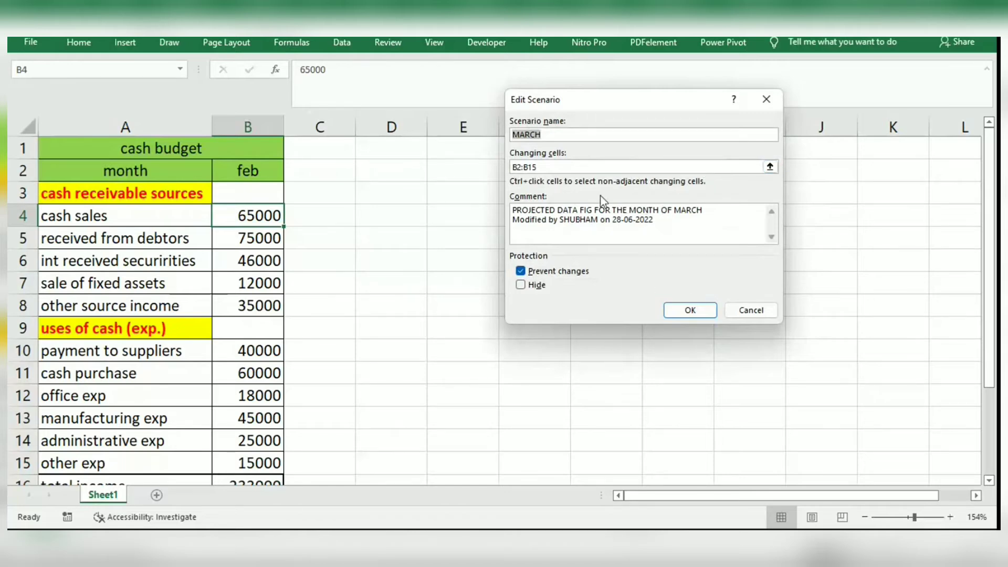
pyautogui.click(690, 313)
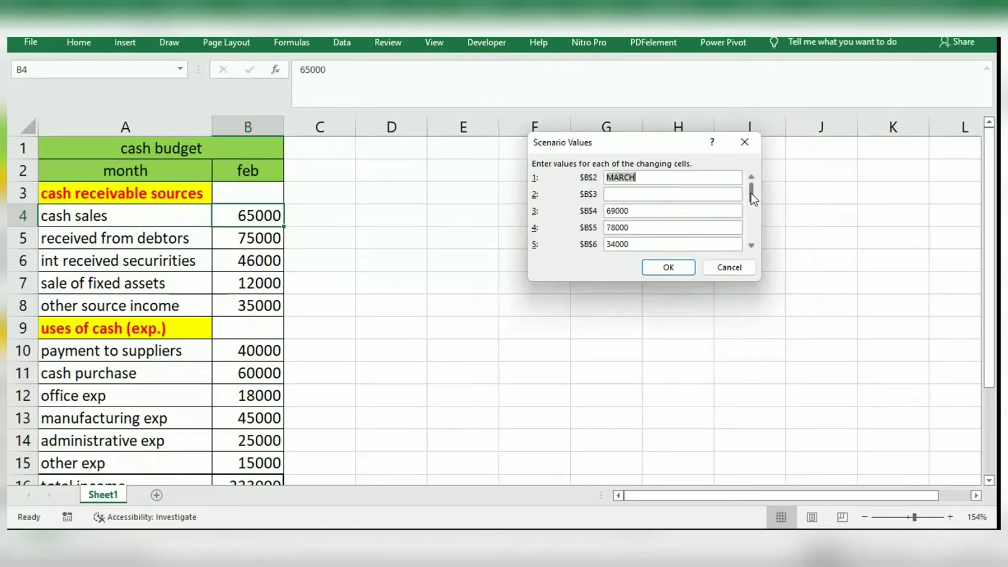
pyautogui.moveTo(753, 198); pyautogui.dragTo(754, 228)
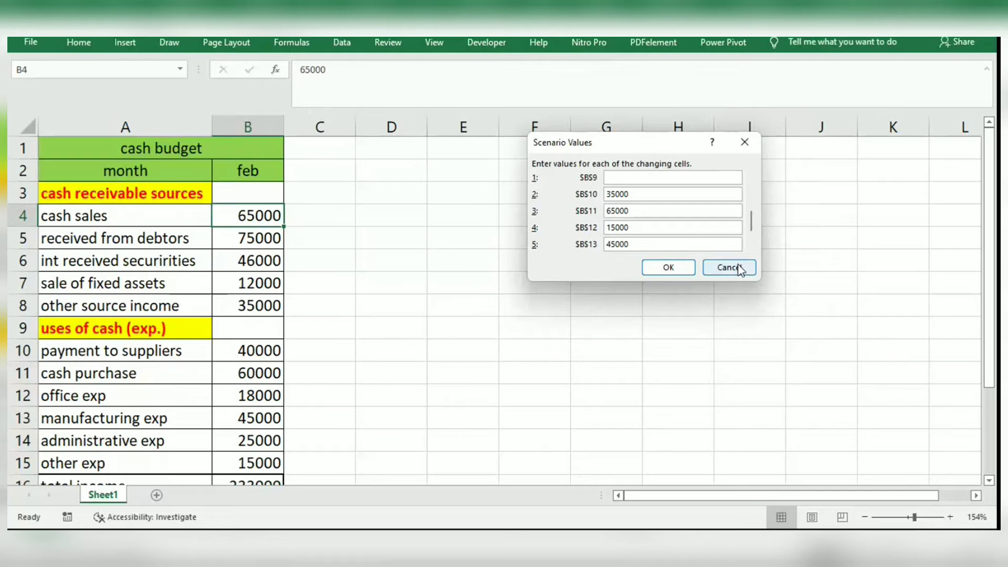
pyautogui.click(686, 226)
pyautogui.press('BackSpace')
pyautogui.press('BackSpace')
pyautogui.press('BackSpace')
pyautogui.press('BackSpace')
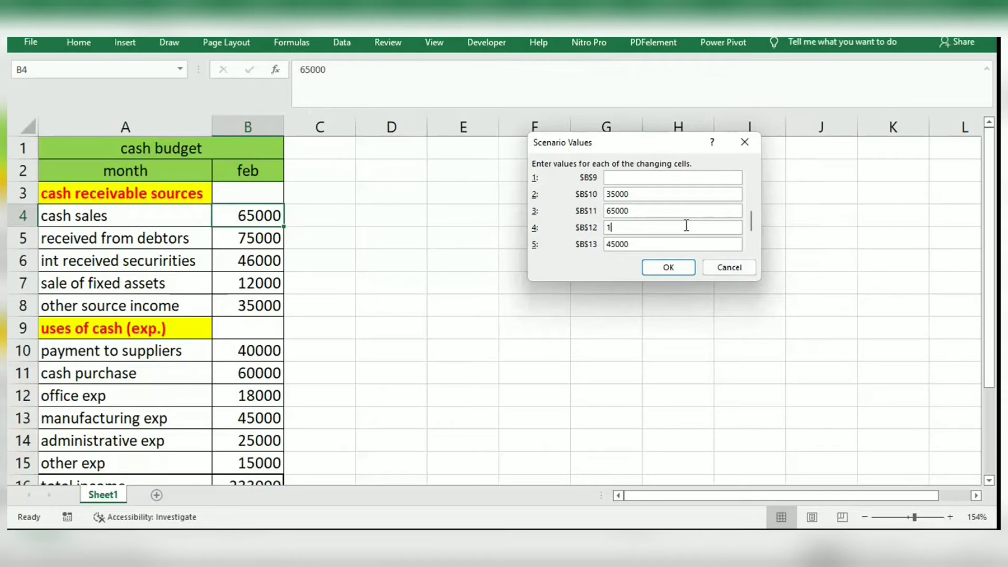
pyautogui.write('7000')
pyautogui.click(662, 273)
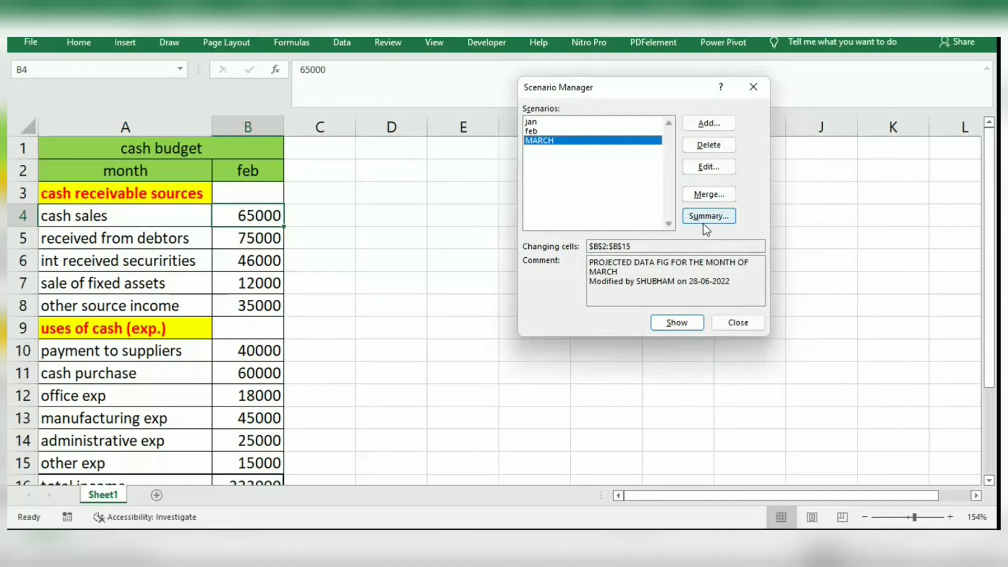
# Show the MARCH scenario's figures in the cash budget worksheet.
pyautogui.click(565, 124)
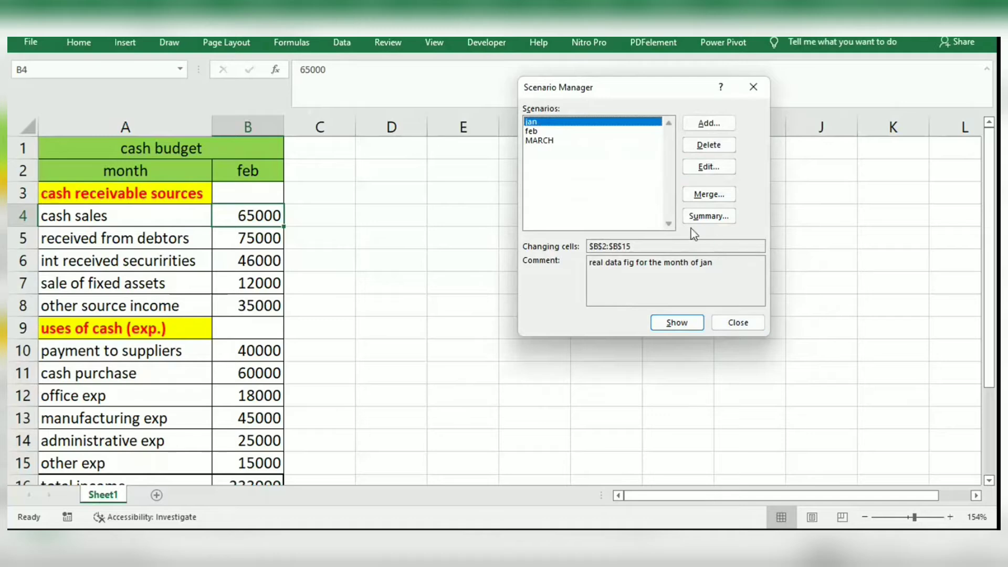
pyautogui.click(560, 141)
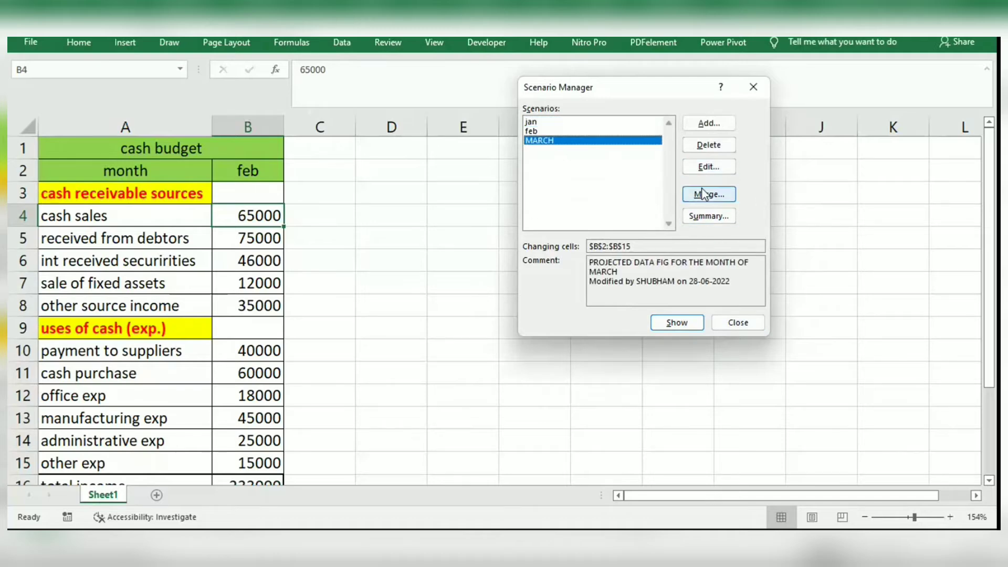
pyautogui.click(674, 335)
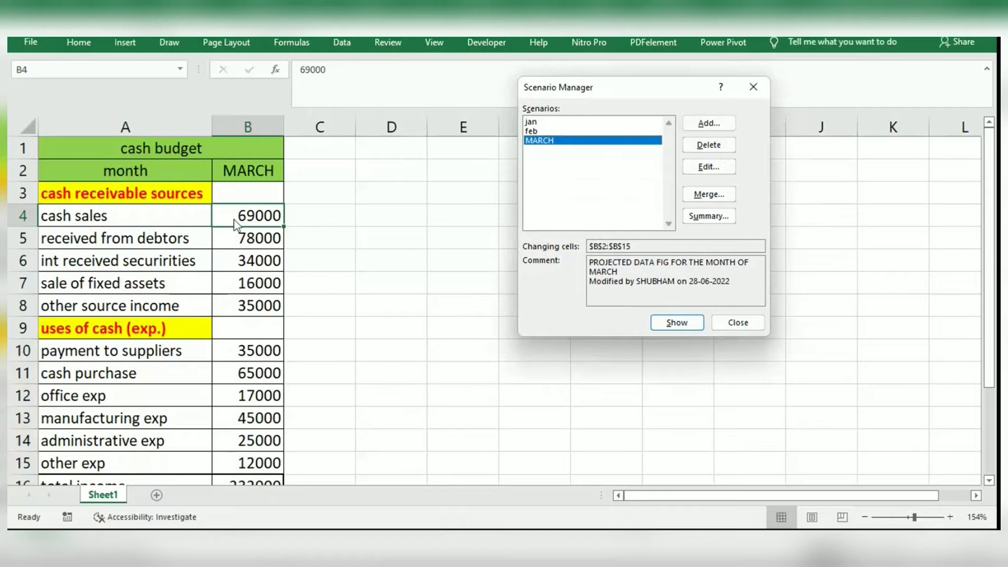
# Generate a Scenario summary report using K6 as the result cell.
pyautogui.click(701, 217)
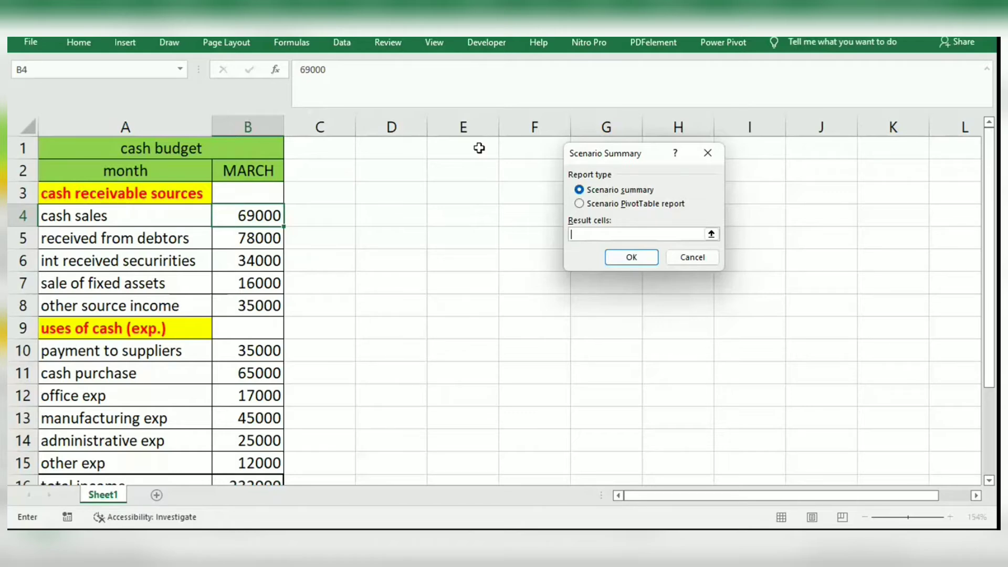
pyautogui.click(419, 256)
pyautogui.click(875, 261)
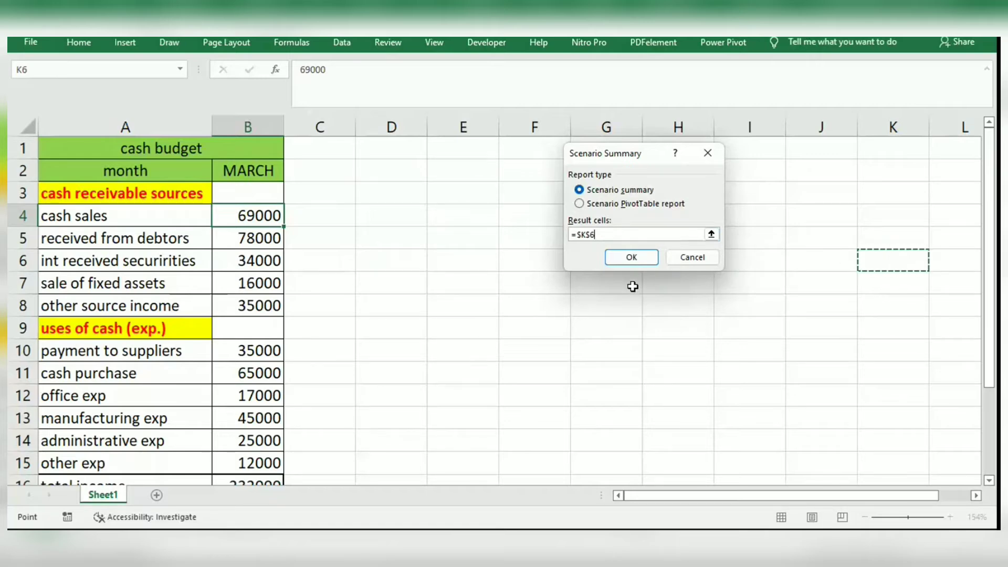
pyautogui.click(640, 257)
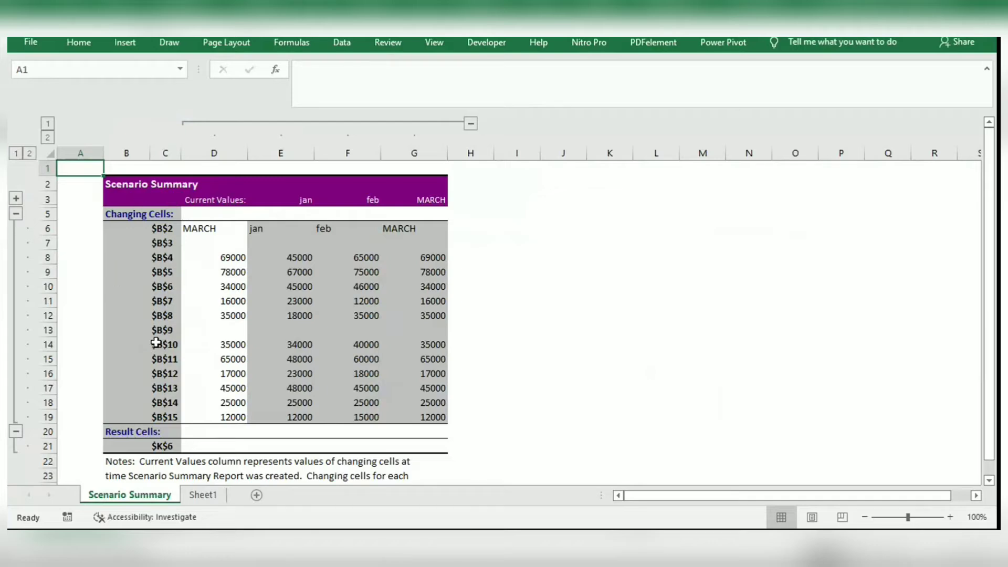
# Examine the changing-cell references in the scenario summary by highlighting C6:C19.
pyautogui.click(147, 228)
pyautogui.click(163, 228)
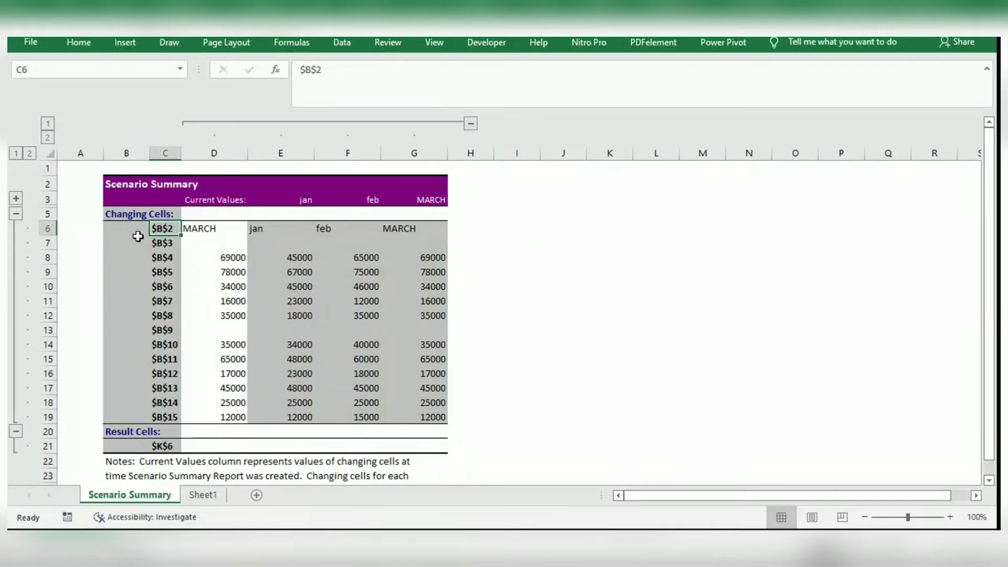
pyautogui.hotkey('shift', 'Down')
pyautogui.hotkey('shift', 'Down')
pyautogui.hotkey('shift', 'Down')
pyautogui.hotkey('shift', 'Down')
pyautogui.hotkey('shift', 'Down')
pyautogui.hotkey('shift', 'Down')
pyautogui.hotkey('shift', 'Down')
pyautogui.hotkey('shift', 'Down')
pyautogui.hotkey('shift', 'Down')
pyautogui.hotkey('shift', 'Down')
pyautogui.hotkey('shift', 'Down')
pyautogui.hotkey('shift', 'Down')
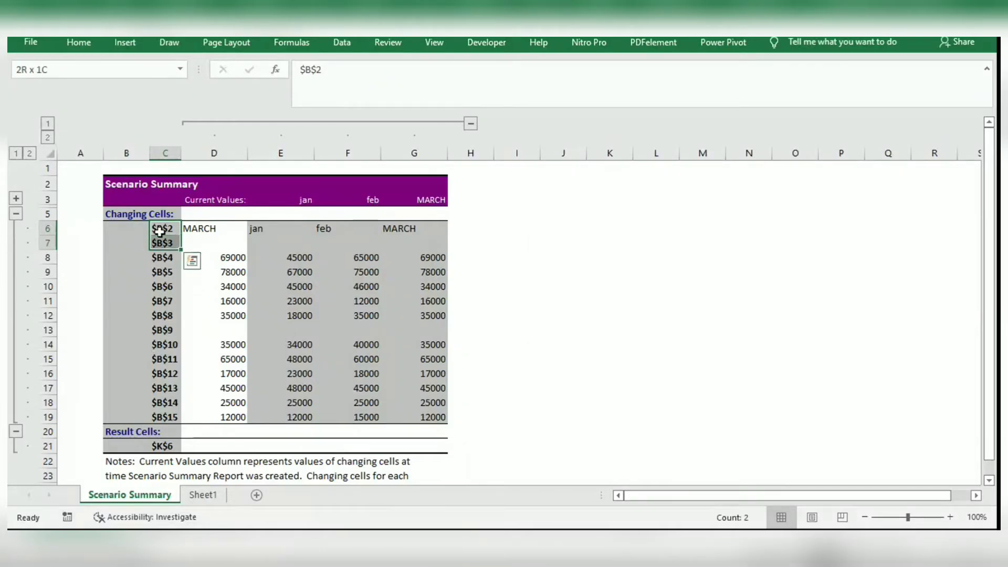
pyautogui.hotkey('shift', 'Down')
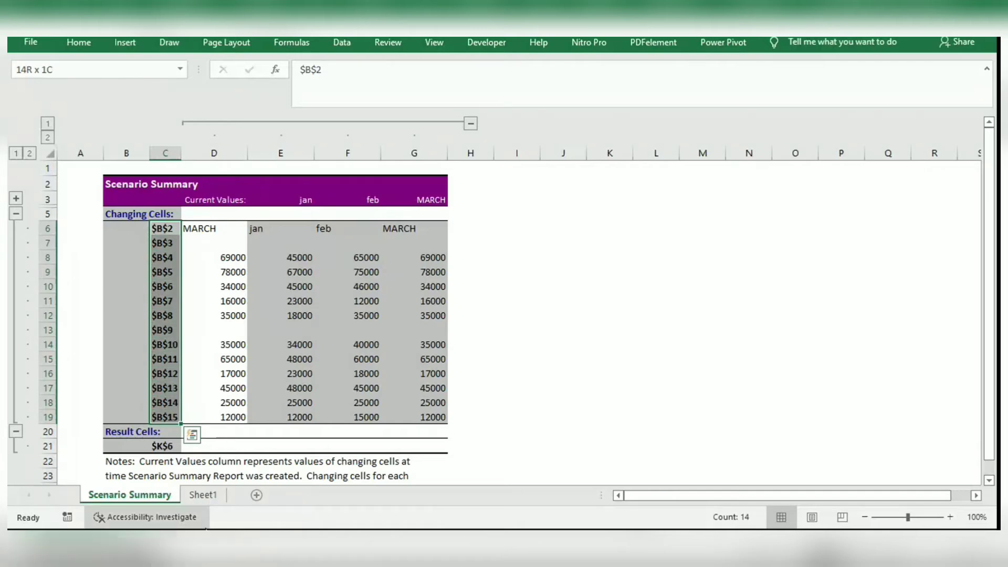
# Copy the budget labels in A2:A15 of Sheet1, from month through other exp.
pyautogui.click(202, 495)
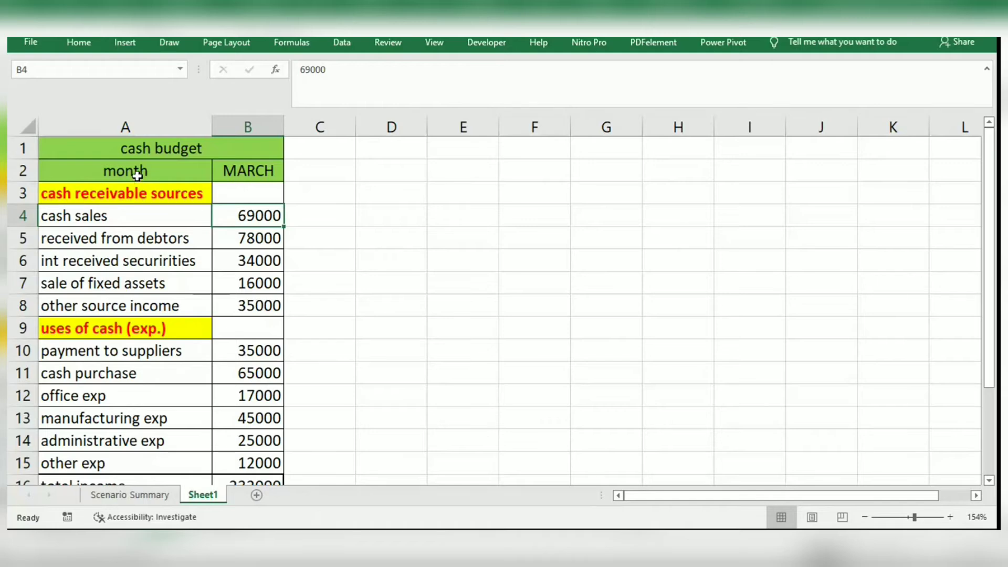
pyautogui.click(138, 176)
pyautogui.hotkey('shift', 'Down')
pyautogui.hotkey('shift', 'Down')
pyautogui.hotkey('shift', 'Down')
pyautogui.hotkey('shift', 'Down')
pyautogui.hotkey('shift', 'Down')
pyautogui.hotkey('shift', 'Down')
pyautogui.hotkey('shift', 'Down')
pyautogui.hotkey('shift', 'Down')
pyautogui.hotkey('shift', 'Down')
pyautogui.hotkey('shift', 'Down')
pyautogui.hotkey('shift', 'Down')
pyautogui.hotkey('shift', 'Down')
pyautogui.hotkey('shift', 'Down')
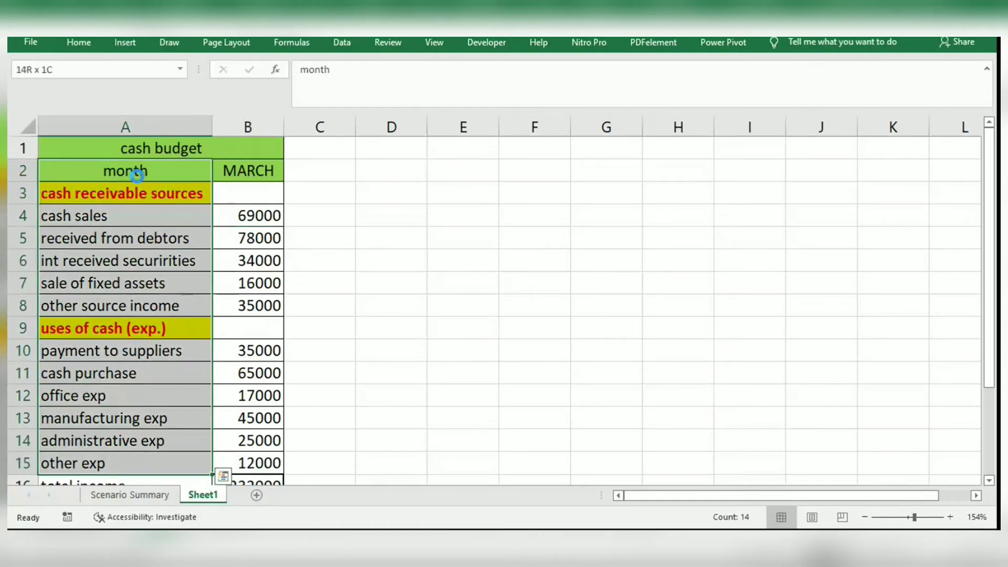
pyautogui.hotkey('ctrl', 'c')
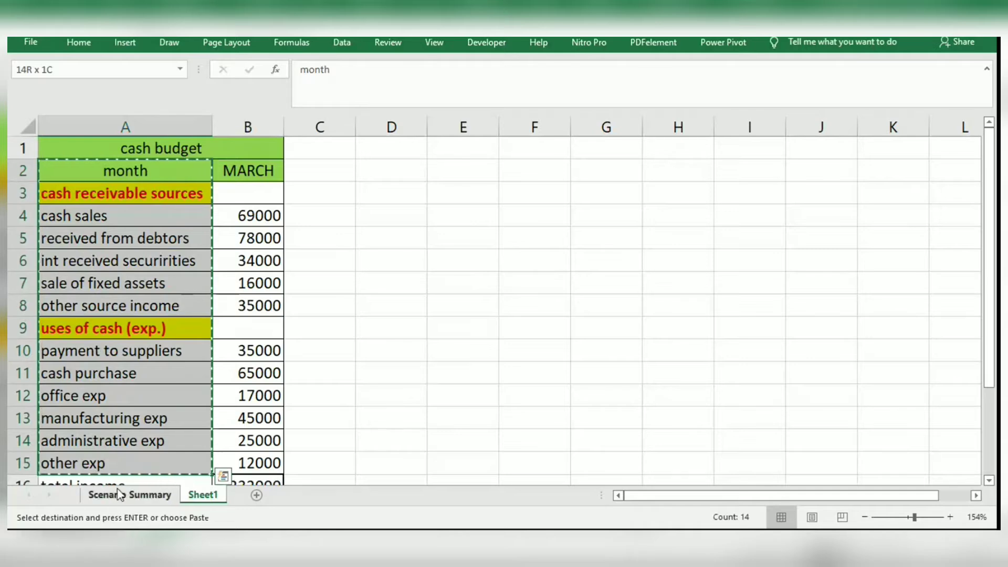
# Paste the copied labels over the cell references starting at C6 on the Scenario Summary sheet, and autofit column C.
pyautogui.click(120, 494)
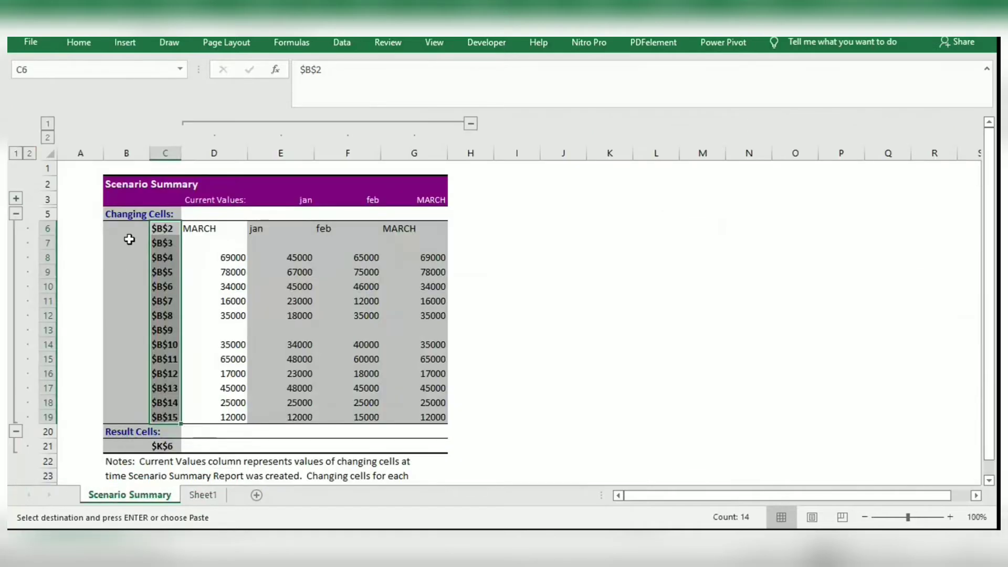
pyautogui.click(164, 229)
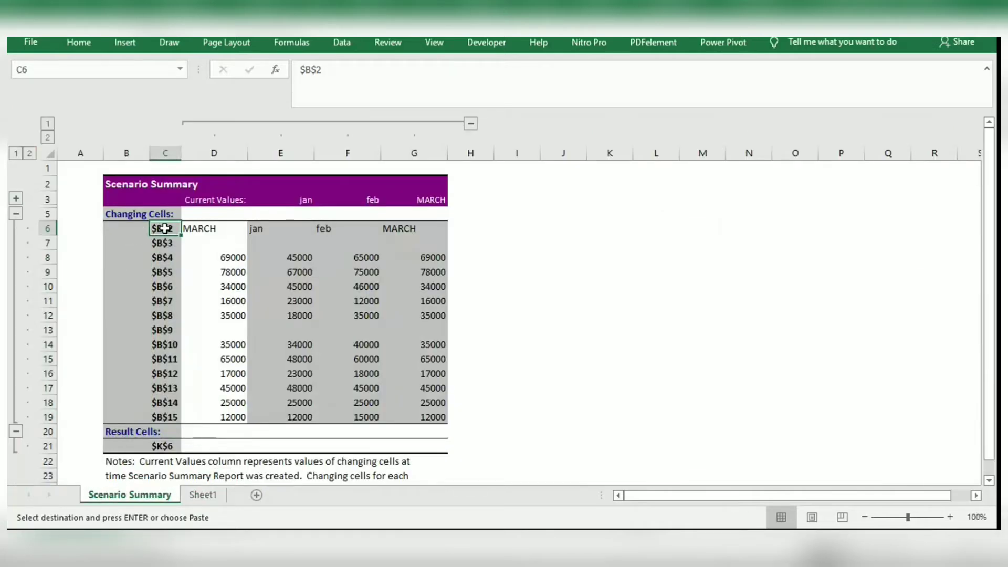
pyautogui.hotkey('ctrl', 'v')
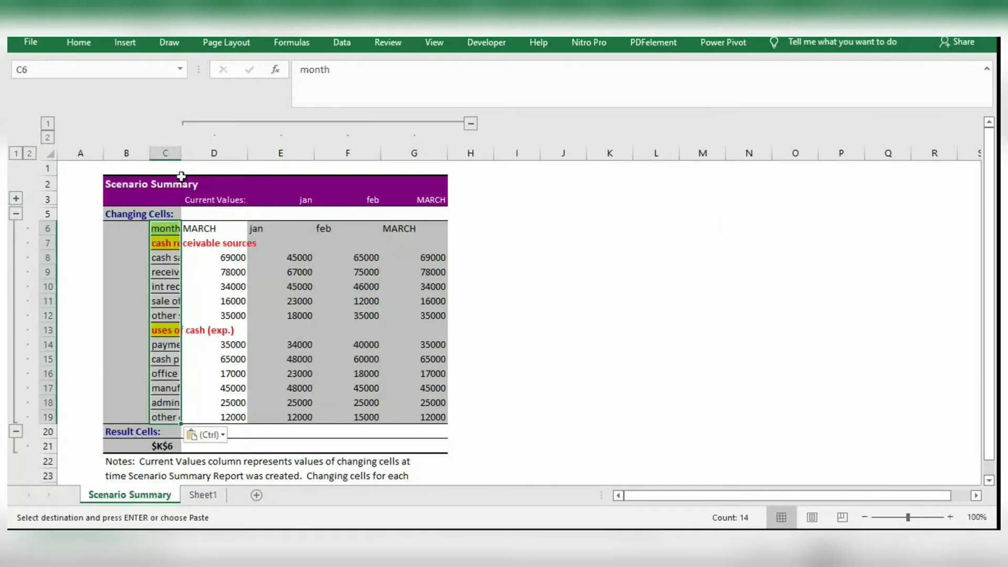
pyautogui.doubleClick(180, 152)
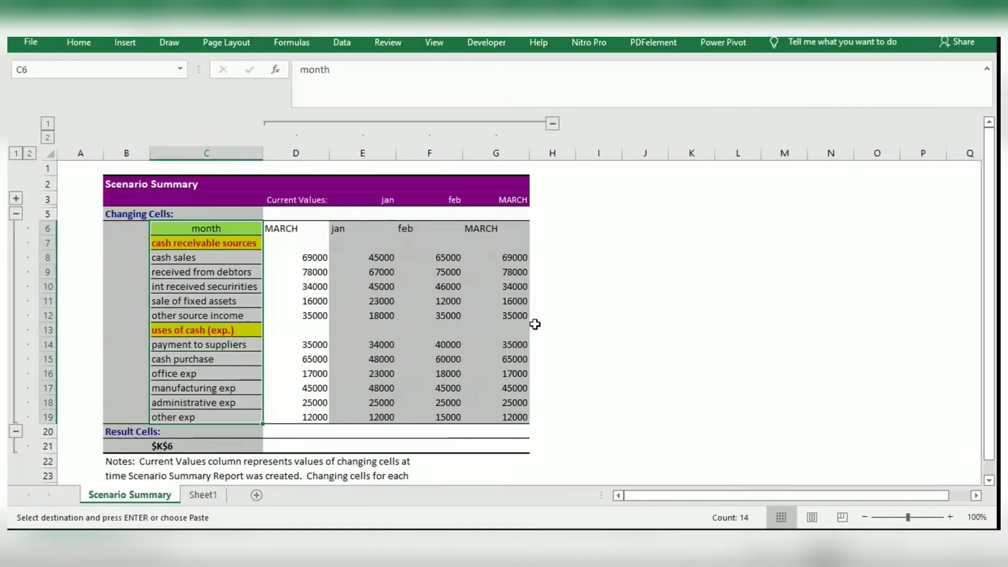
pyautogui.click(637, 288)
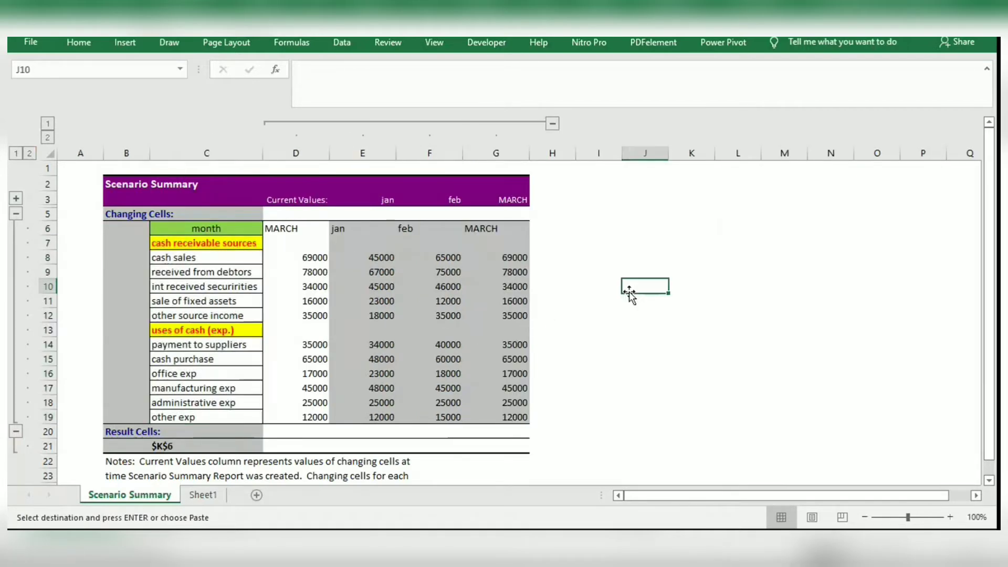
# Apply All Borders to the scenario comparison table in C6:G19.
pyautogui.click(197, 231)
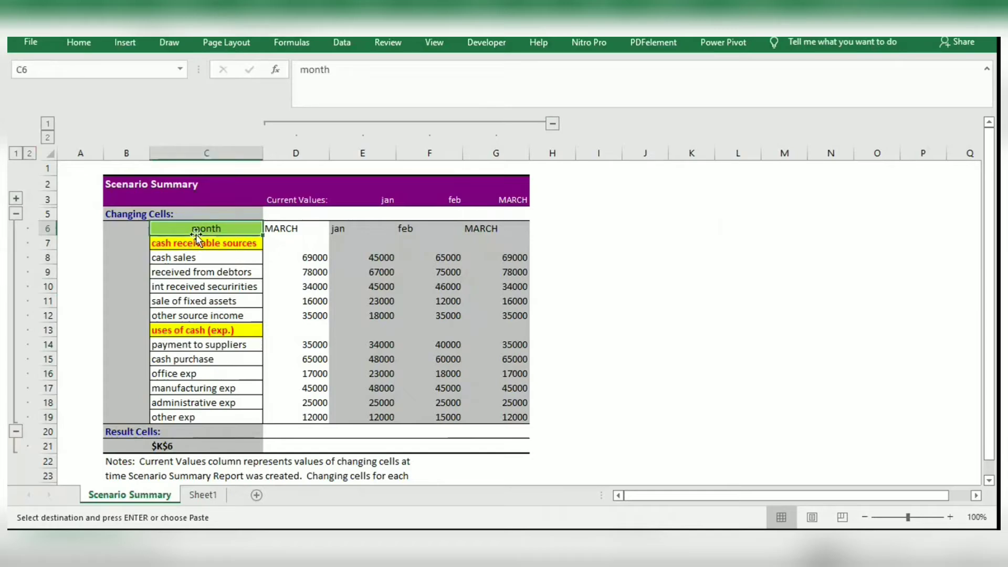
pyautogui.hotkey('shift', 'Right')
pyautogui.hotkey('shift', 'Right')
pyautogui.hotkey('shift', 'Right')
pyautogui.hotkey('shift', 'Right')
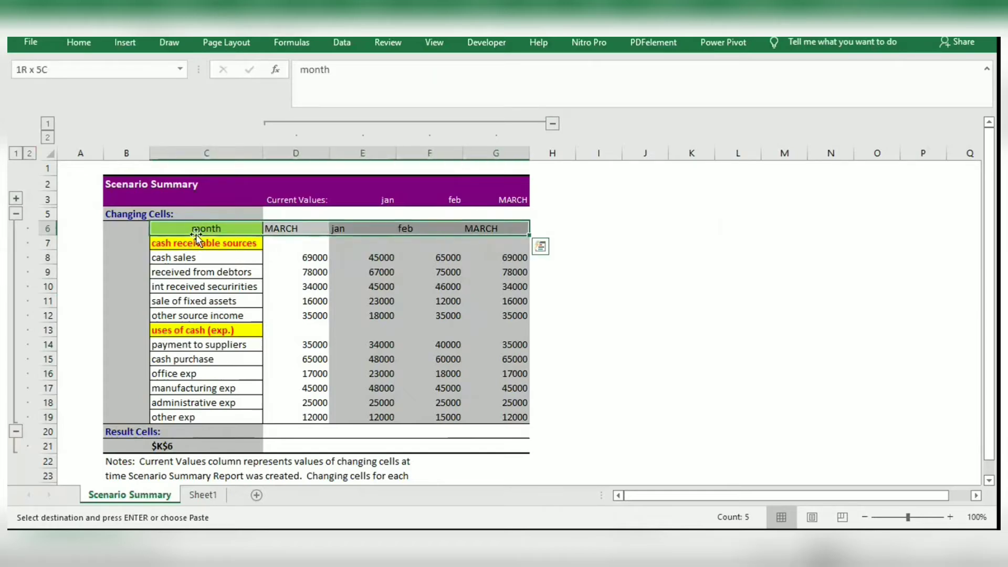
pyautogui.hotkey('shift', 'Down')
pyautogui.hotkey('shift', 'Down')
pyautogui.hotkey('shift', 'Down')
pyautogui.hotkey('shift', 'Down')
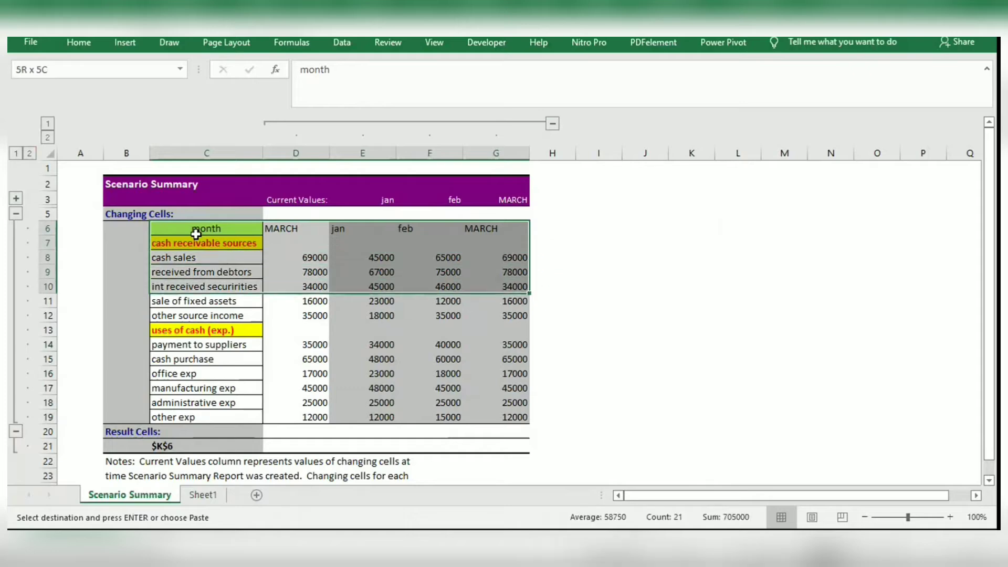
pyautogui.hotkey('shift', 'Down')
pyautogui.hotkey('shift', 'Down')
pyautogui.hotkey('shift', 'Down')
pyautogui.hotkey('shift', 'Down')
pyautogui.hotkey('shift', 'Down')
pyautogui.hotkey('shift', 'Down')
pyautogui.hotkey('shift', 'Down')
pyautogui.hotkey('shift', 'Down')
pyautogui.hotkey('shift', 'Down')
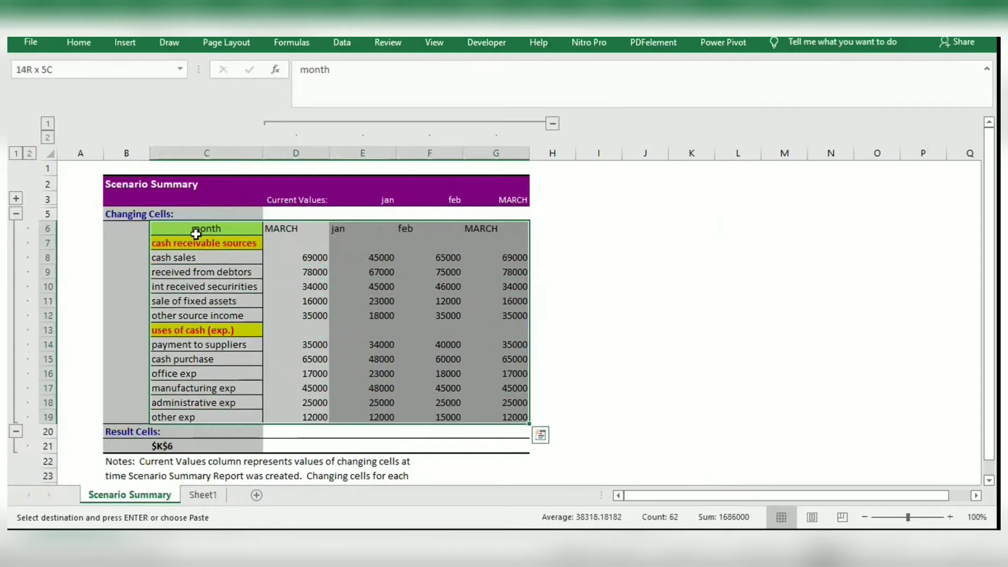
pyautogui.click(100, 47)
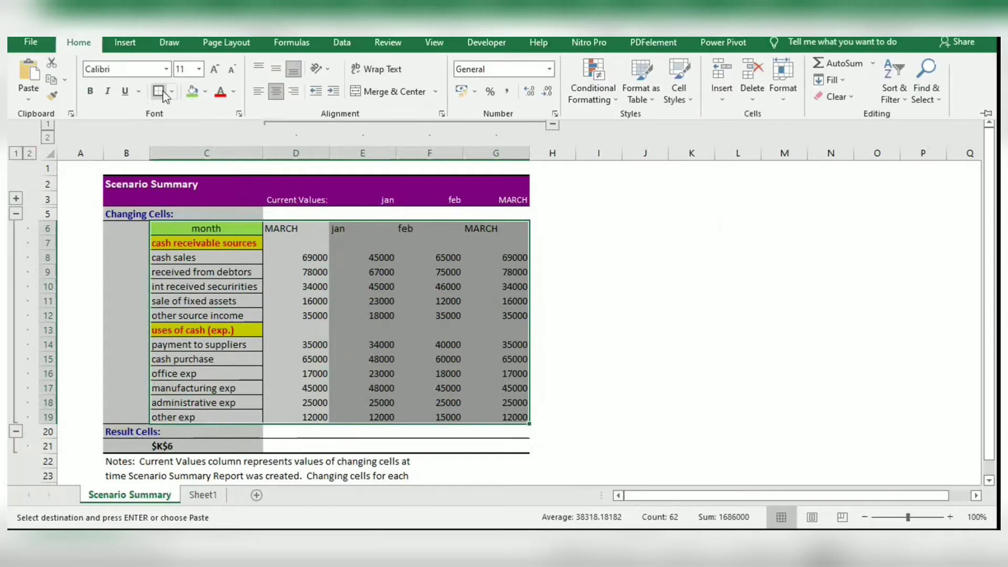
pyautogui.click(171, 90)
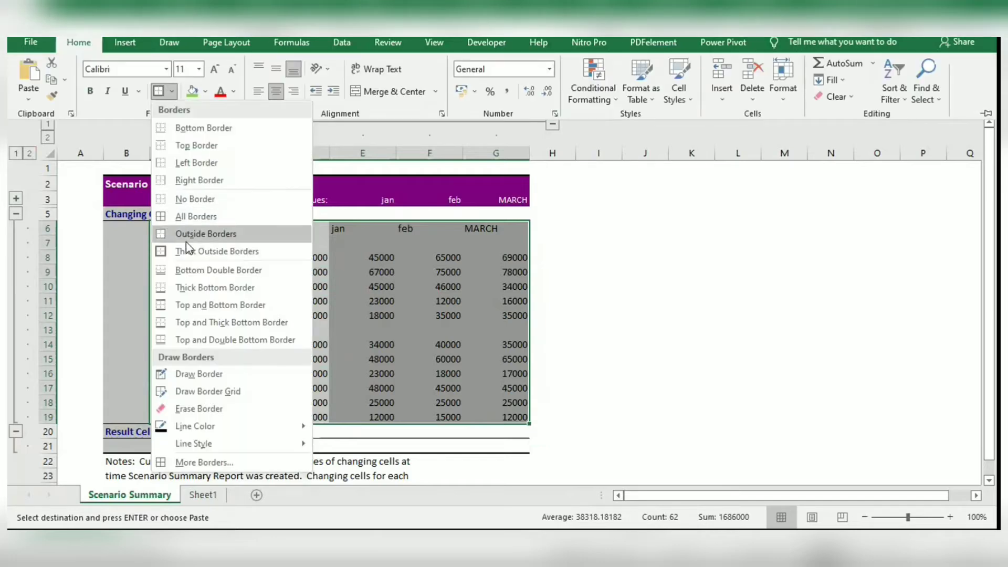
pyautogui.click(189, 213)
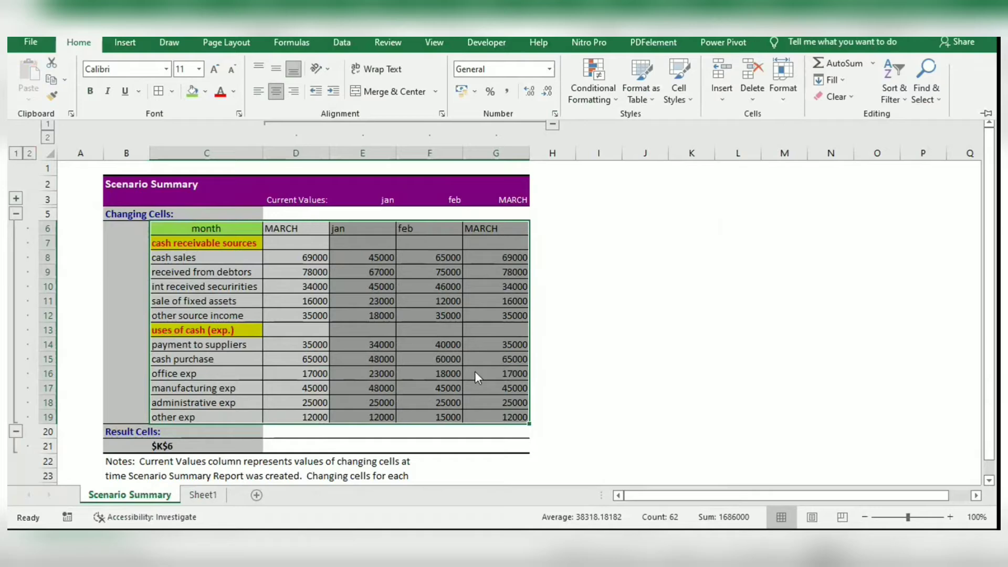
pyautogui.click(650, 278)
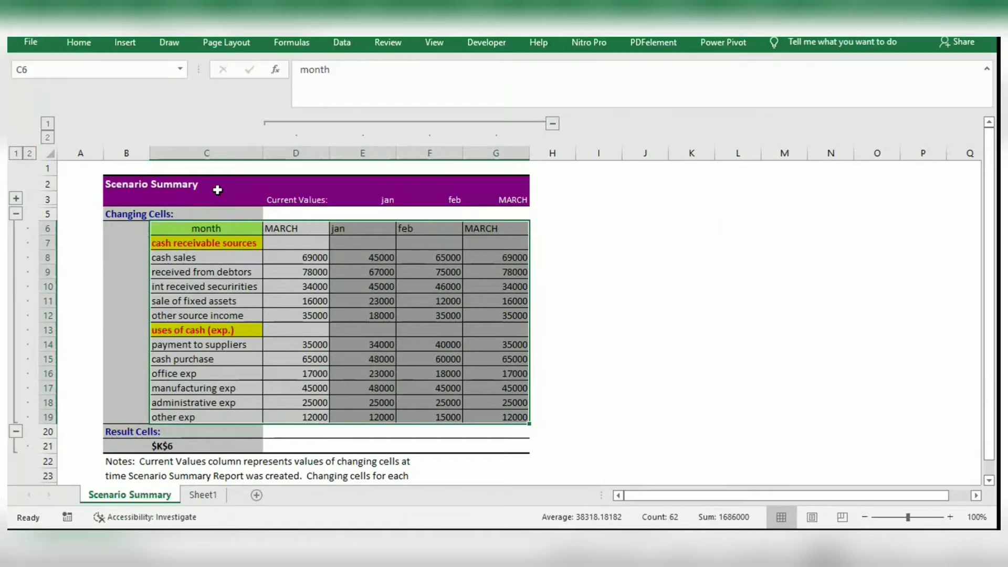
# Delete the Changing Cells row from the Scenario Summary sheet.
pyautogui.click(43, 201)
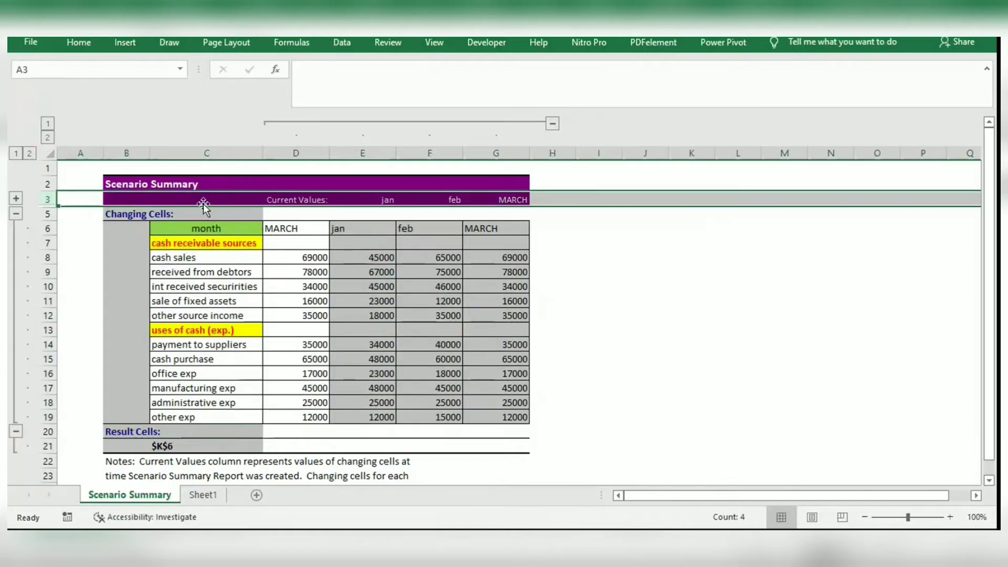
pyautogui.hotkey('shift', 'Down')
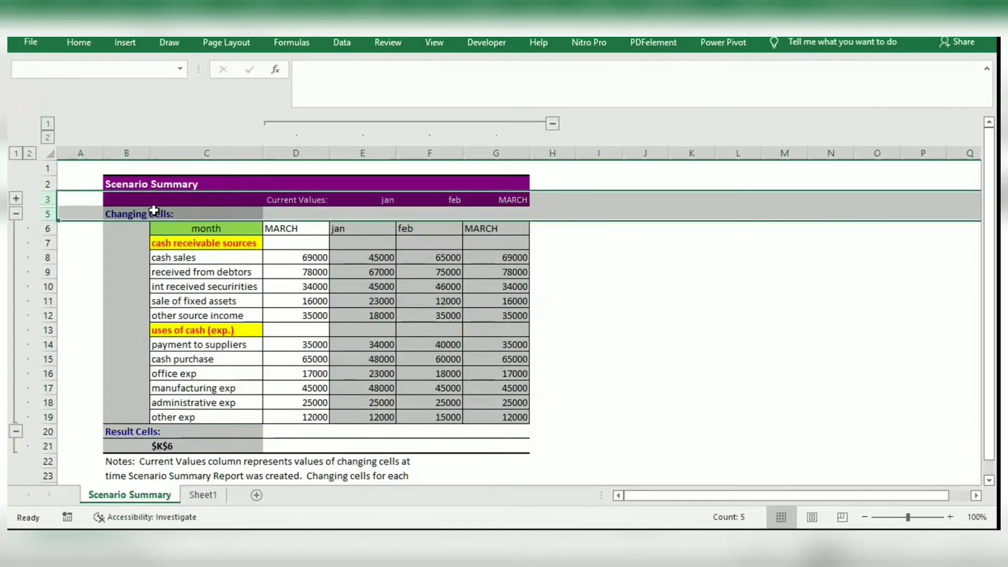
pyautogui.click(46, 213)
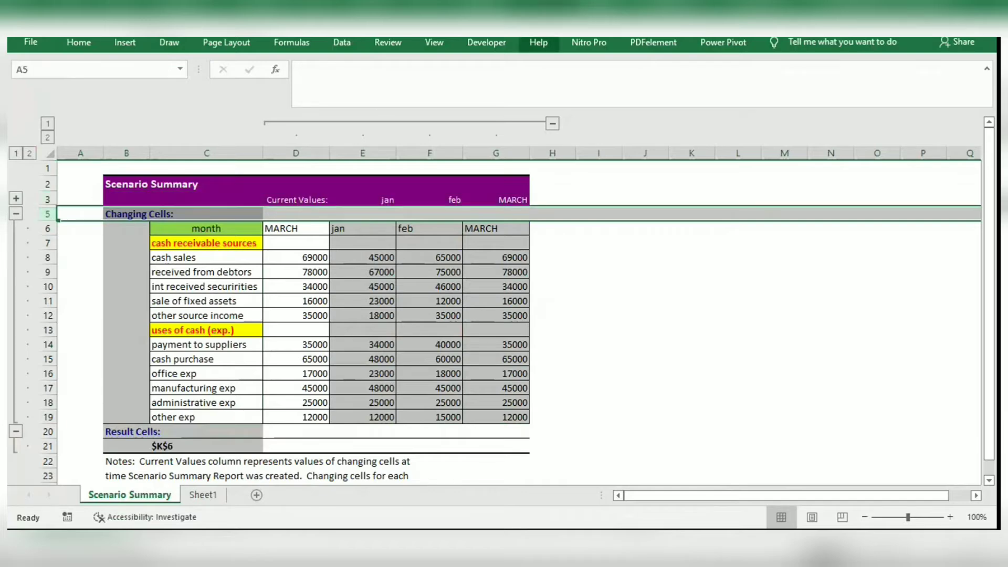
pyautogui.click(78, 42)
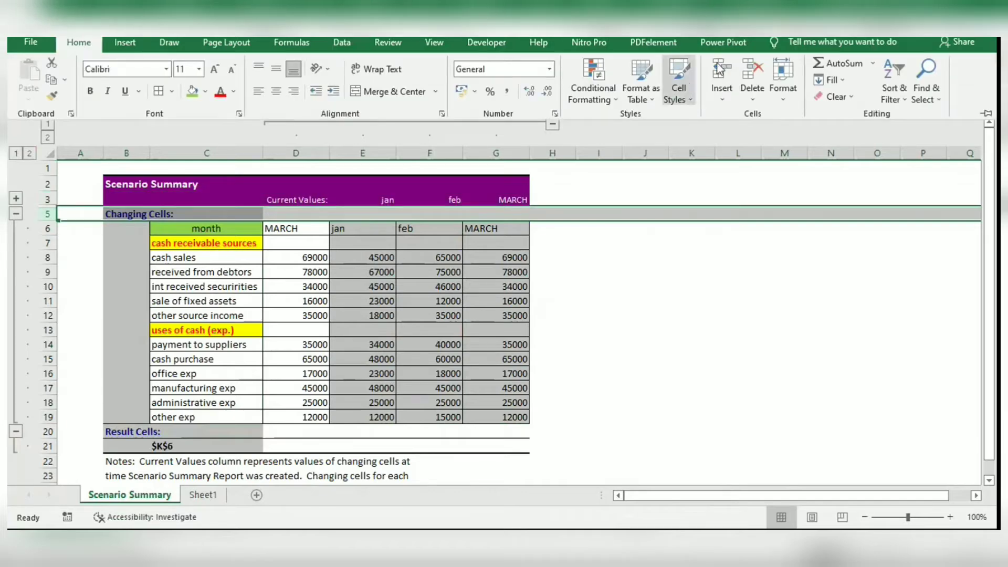
pyautogui.click(752, 71)
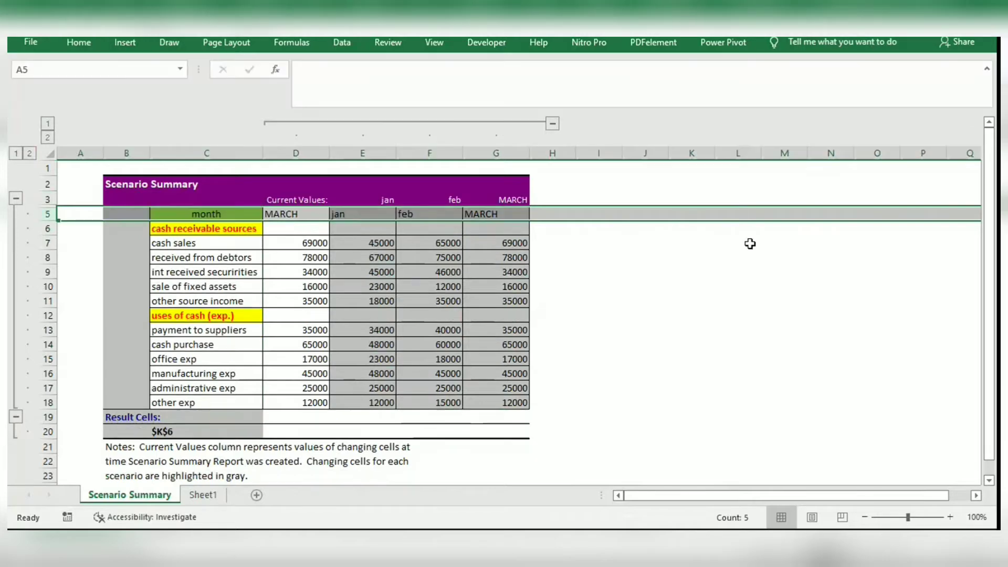
# Undo the row deletion and the table borders, and keep "month" as the entry in C6.
pyautogui.click(212, 213)
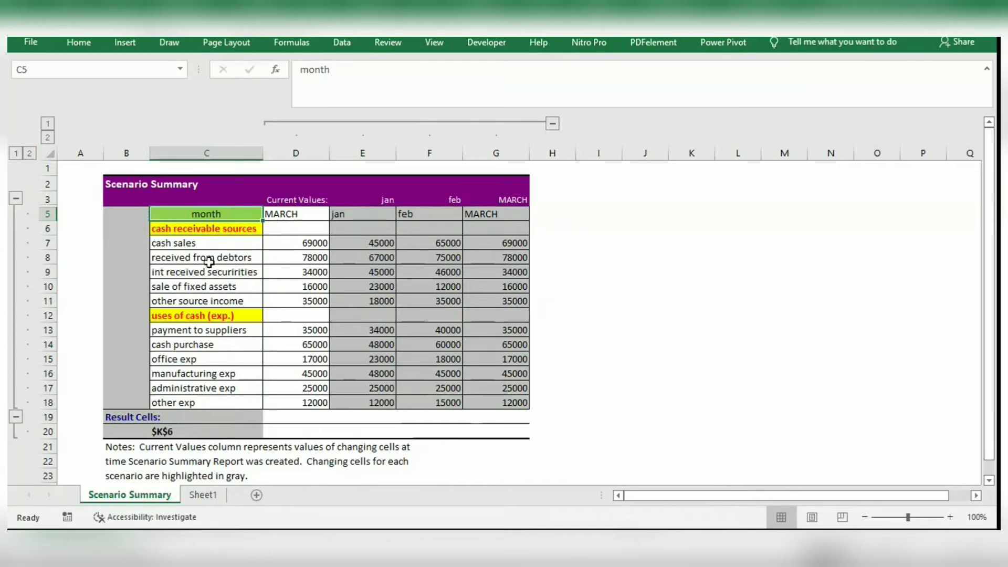
pyautogui.hotkey('ctrl', 'z')
pyautogui.hotkey('ctrl', 'c')
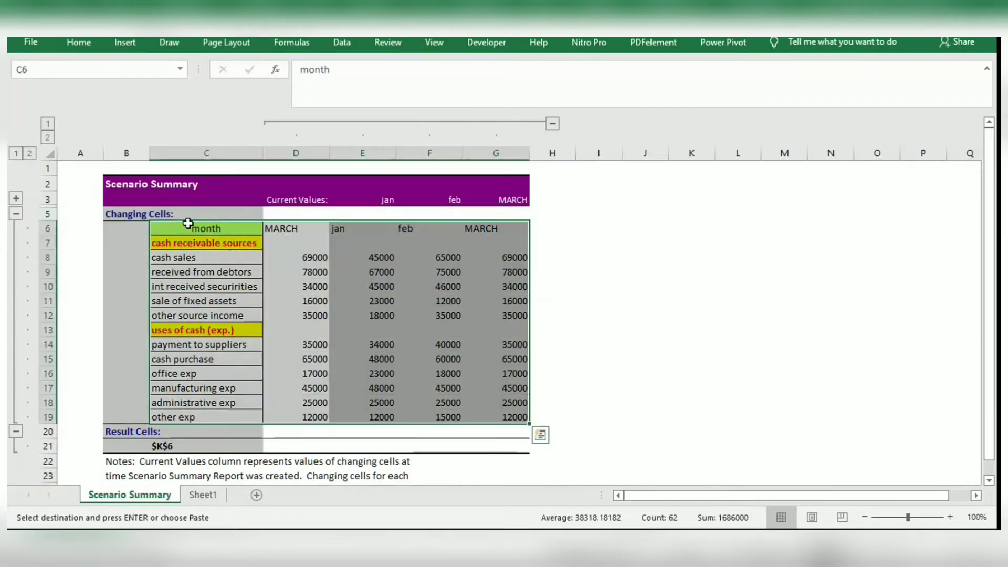
pyautogui.write('month')
pyautogui.write('z')
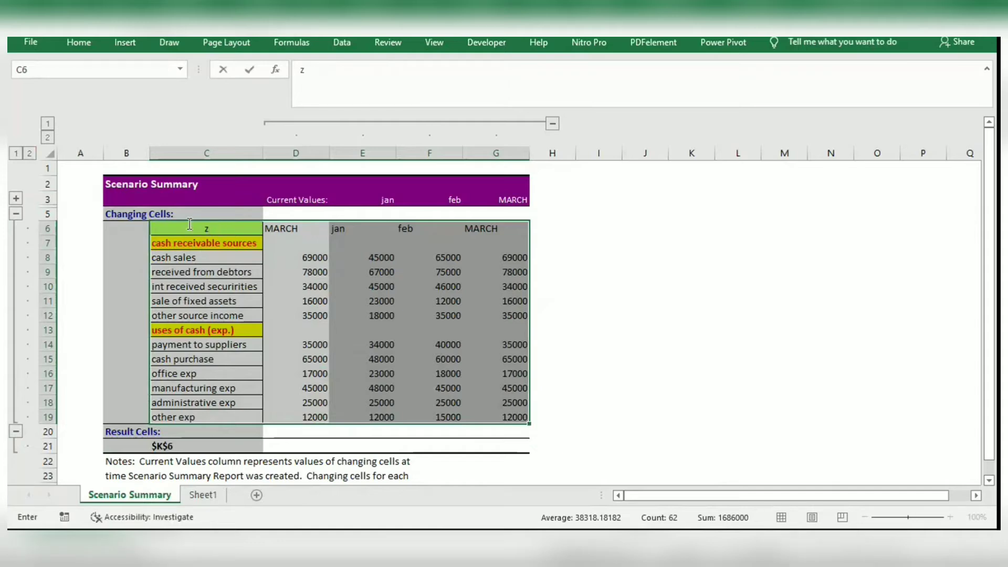
pyautogui.press('BackSpace')
pyautogui.write('month')
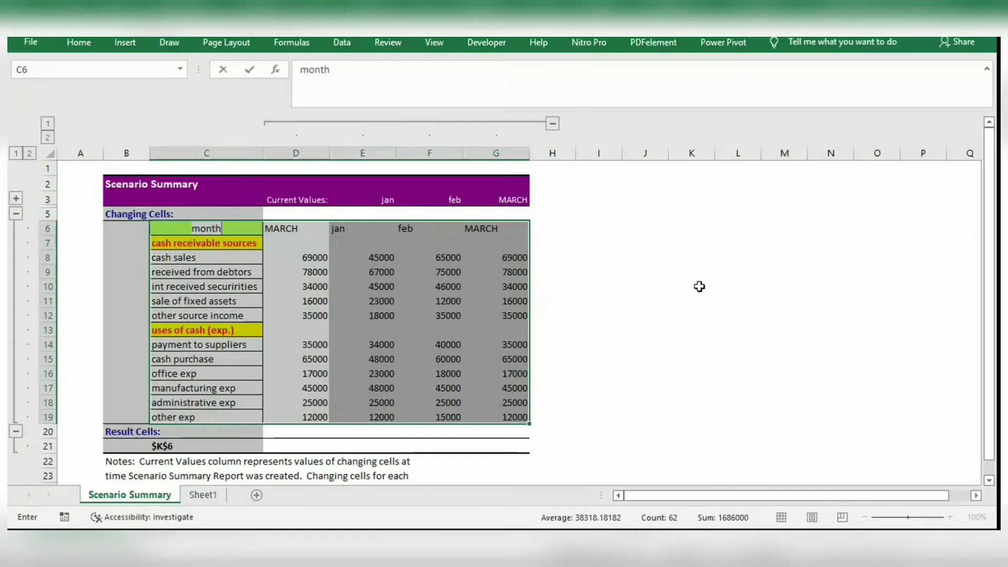
pyautogui.click(699, 286)
pyautogui.click(206, 226)
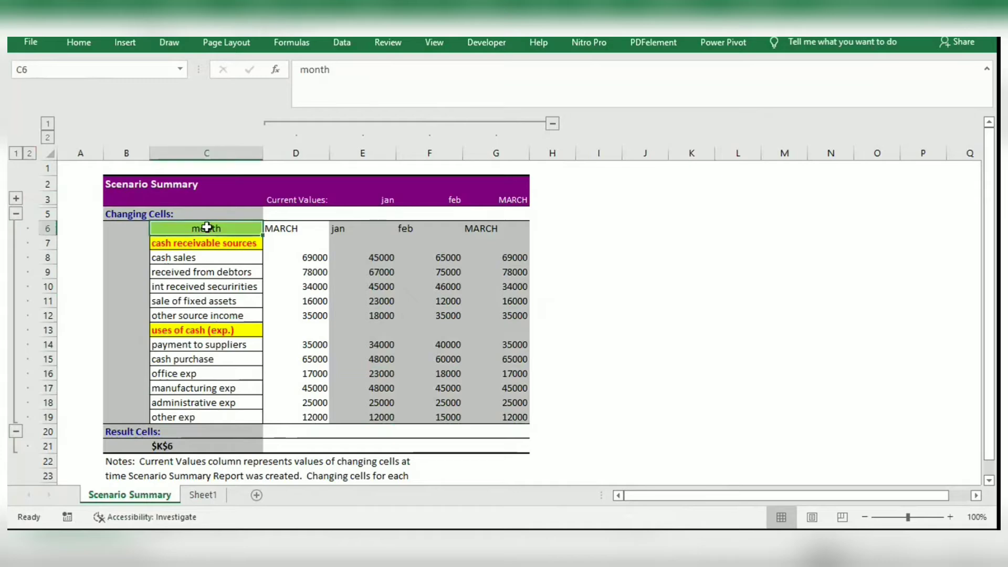
# Copy the labels in A2:A19 of Sheet1, from month through exp ratio, and paste them starting at C6 on the Scenario Summary sheet.
pyautogui.click(202, 496)
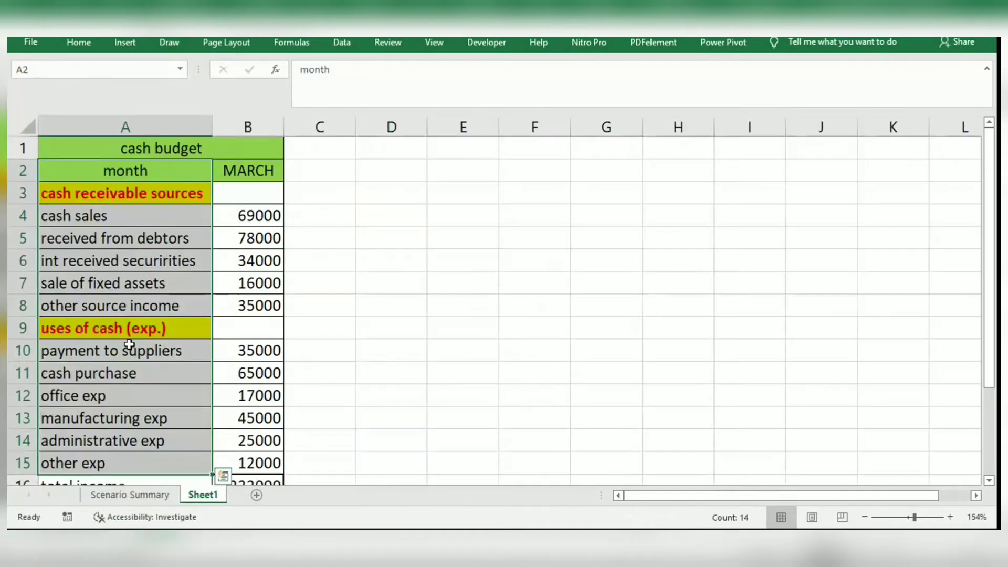
pyautogui.click(135, 166)
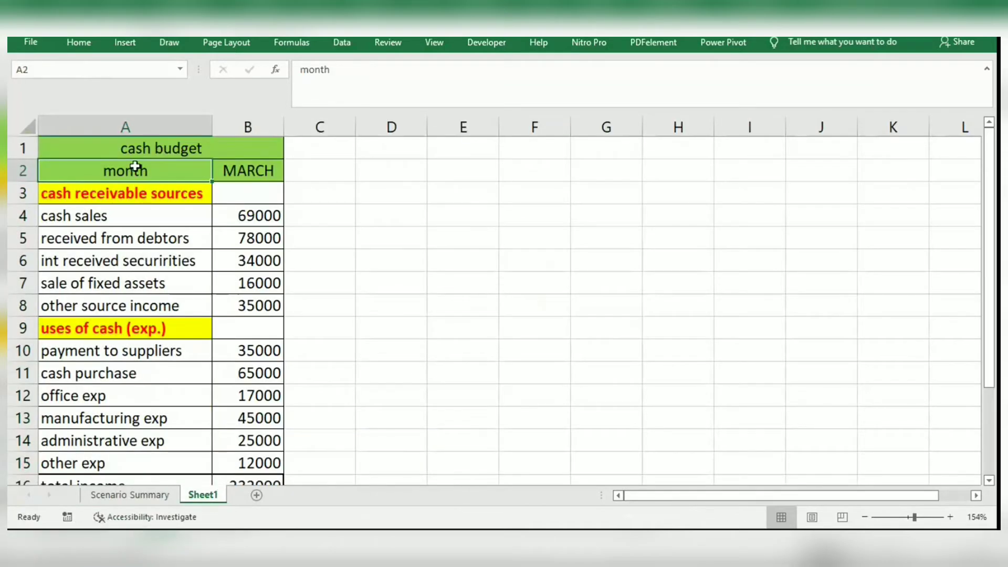
pyautogui.moveTo(135, 166)
pyautogui.mouseDown()
pyautogui.moveTo(135, 463)
pyautogui.moveTo(158, 479)
pyautogui.moveTo(134, 166)
pyautogui.mouseUp()
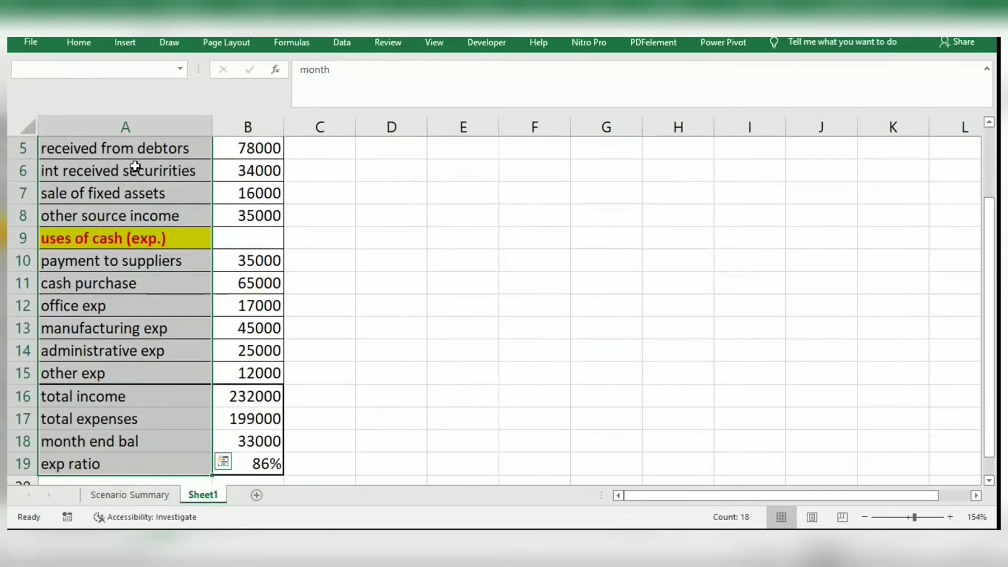
pyautogui.hotkey('ctrl', 'c')
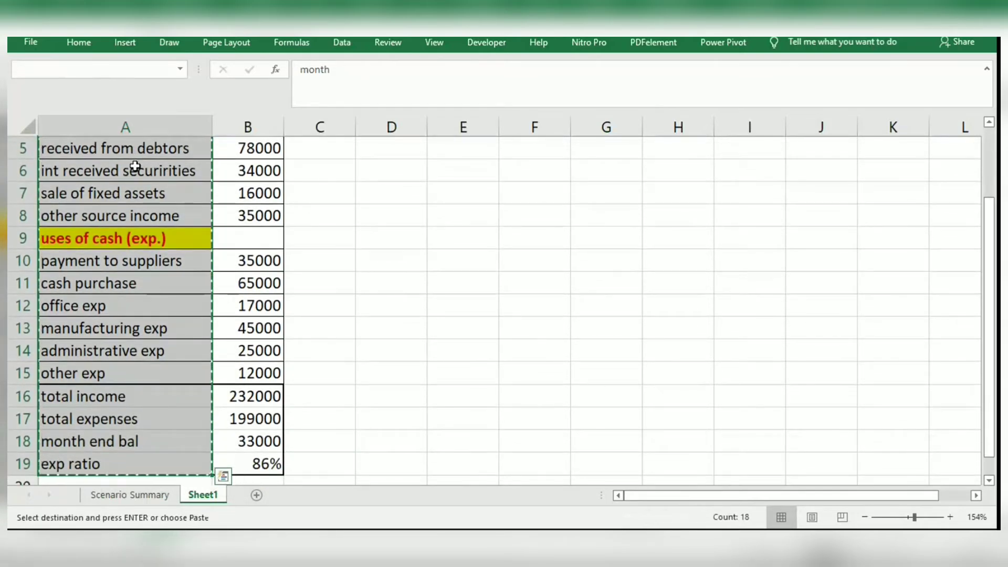
pyautogui.hotkey('alt', 'Tab')
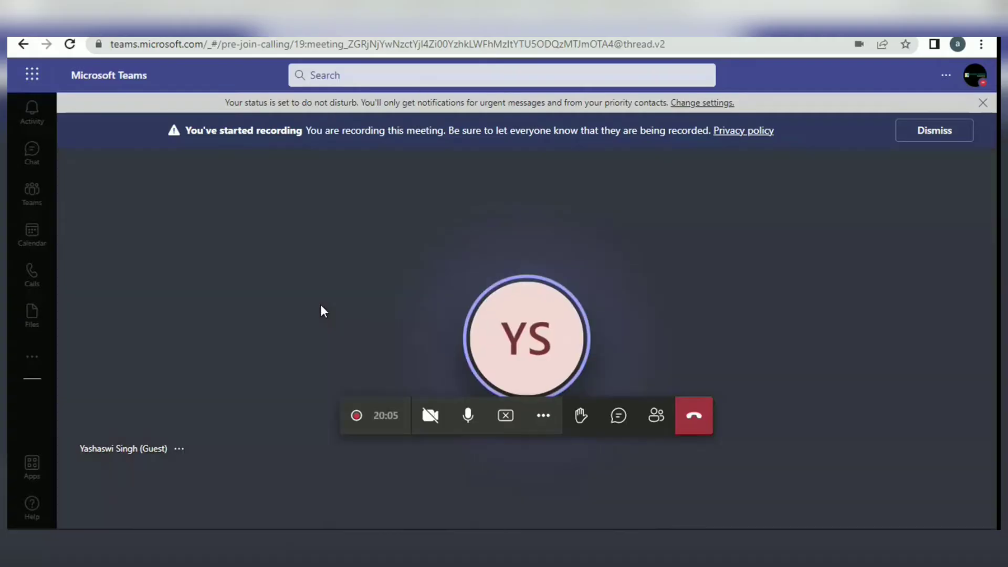
pyautogui.hotkey('alt', 'Tab')
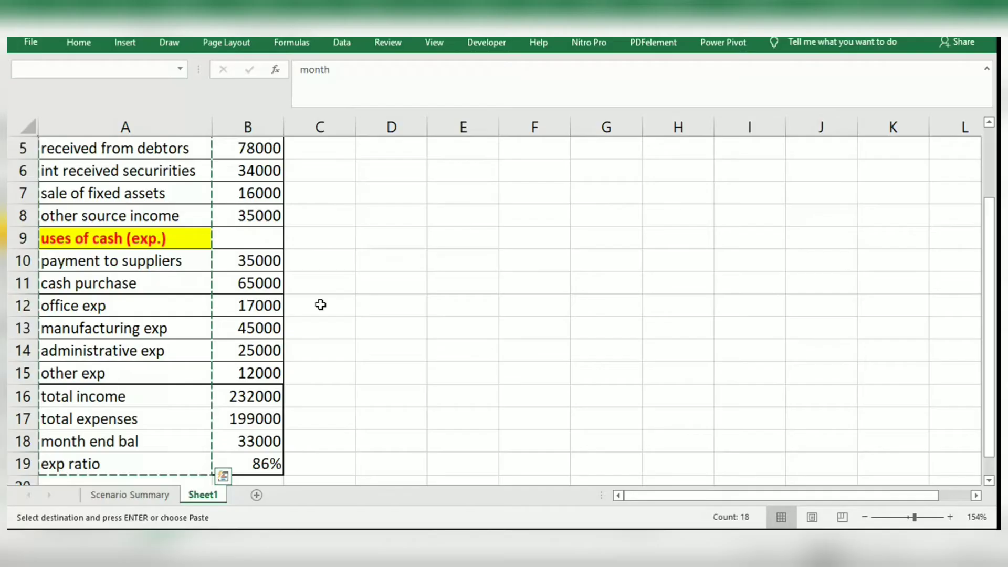
pyautogui.click(129, 494)
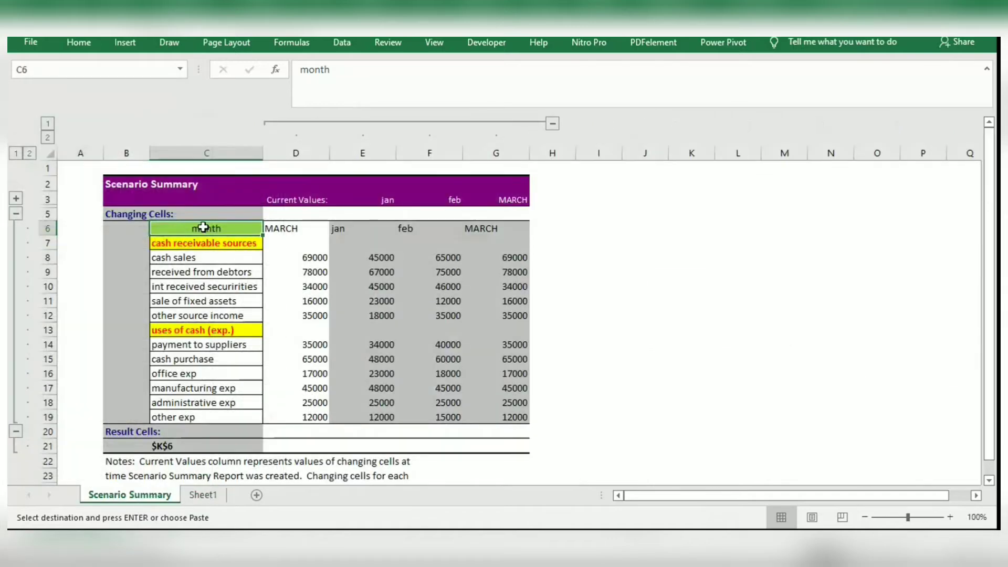
pyautogui.hotkey('ctrl', 'v')
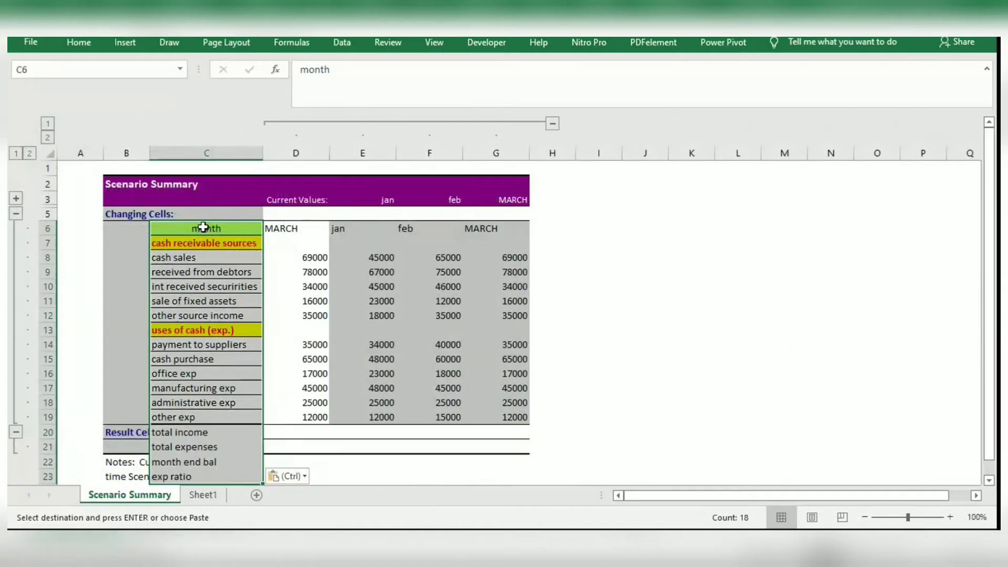
# Delete the Result Cells label in B20 and the report notes in B22 through B24.
pyautogui.click(111, 435)
pyautogui.press('Escape')
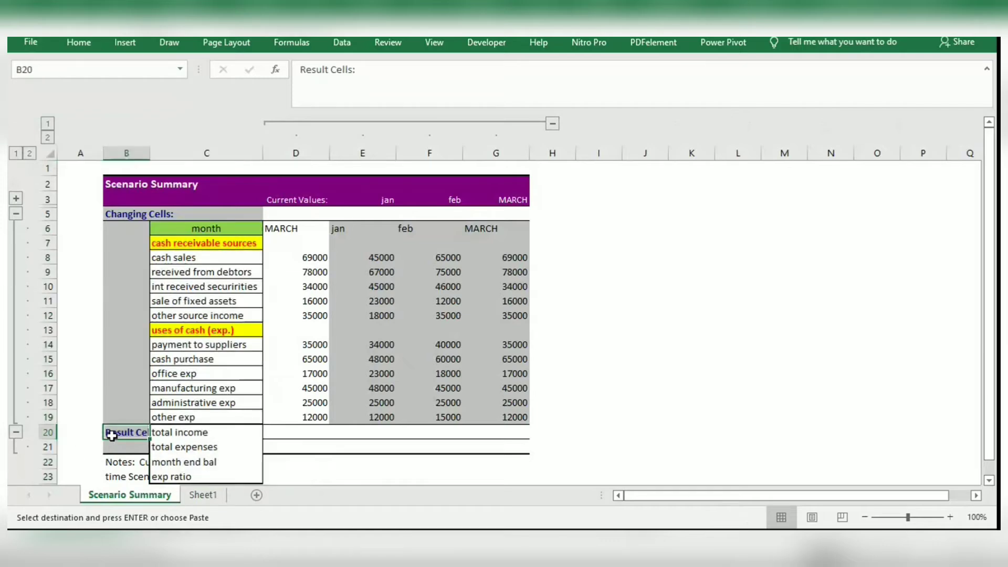
pyautogui.click(110, 456)
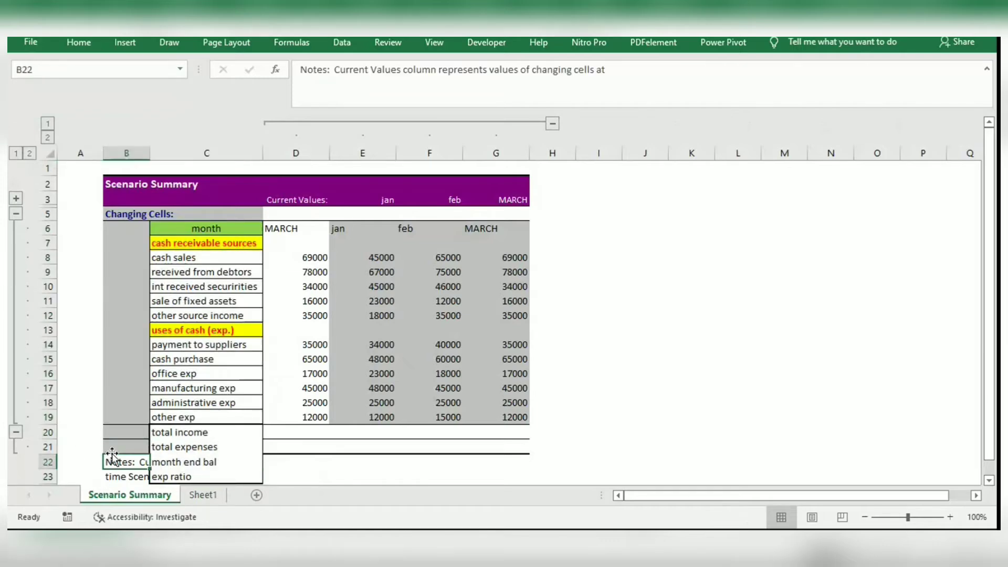
pyautogui.press('Delete')
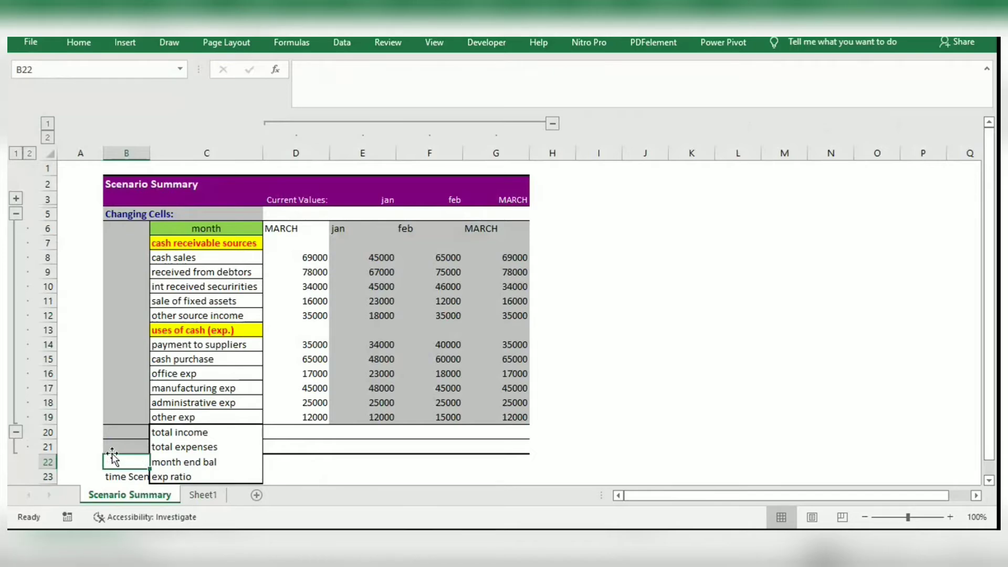
pyautogui.click(119, 478)
pyautogui.press('Delete')
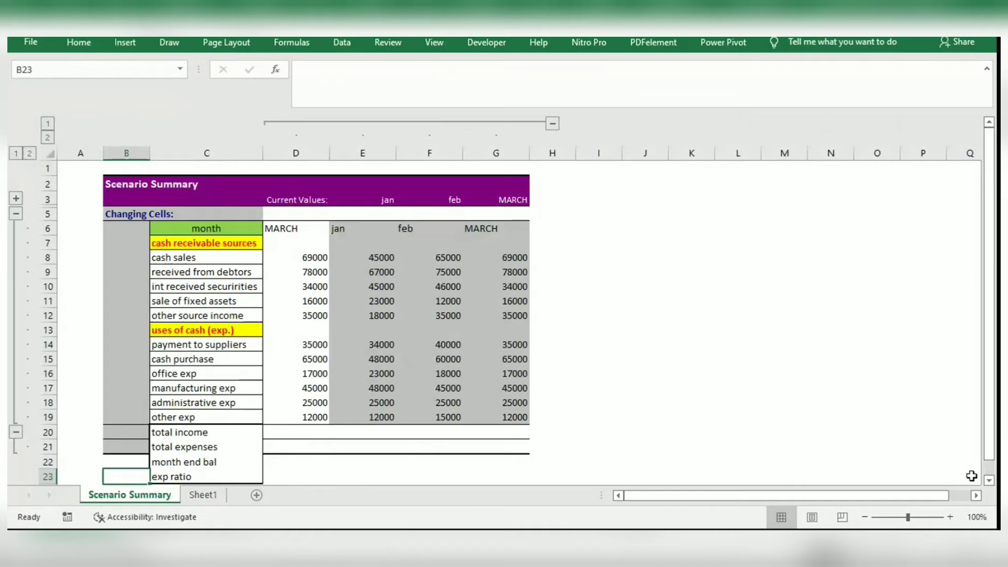
pyautogui.scroll(-1, 987, 483)
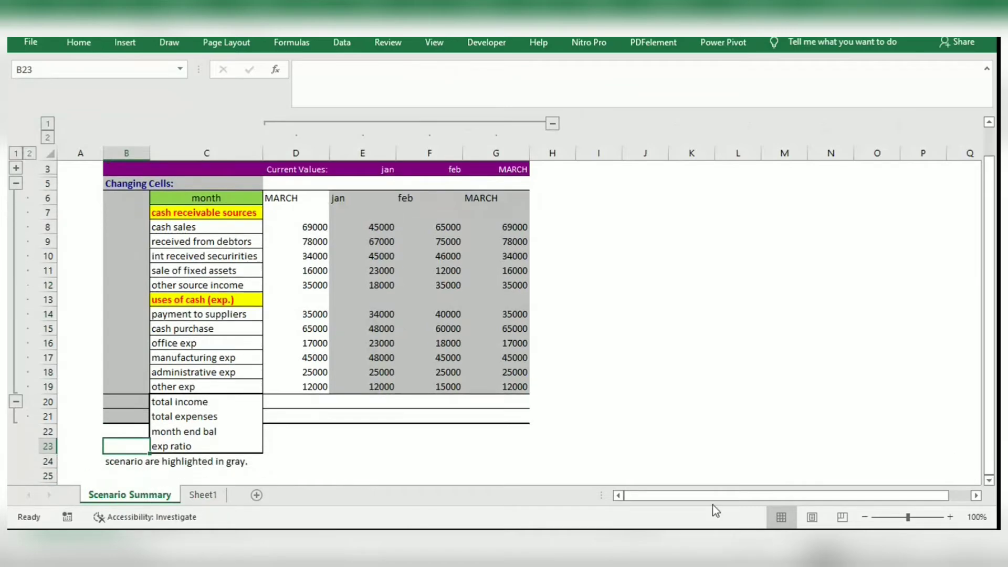
pyautogui.moveTo(389, 524)
pyautogui.click(124, 460)
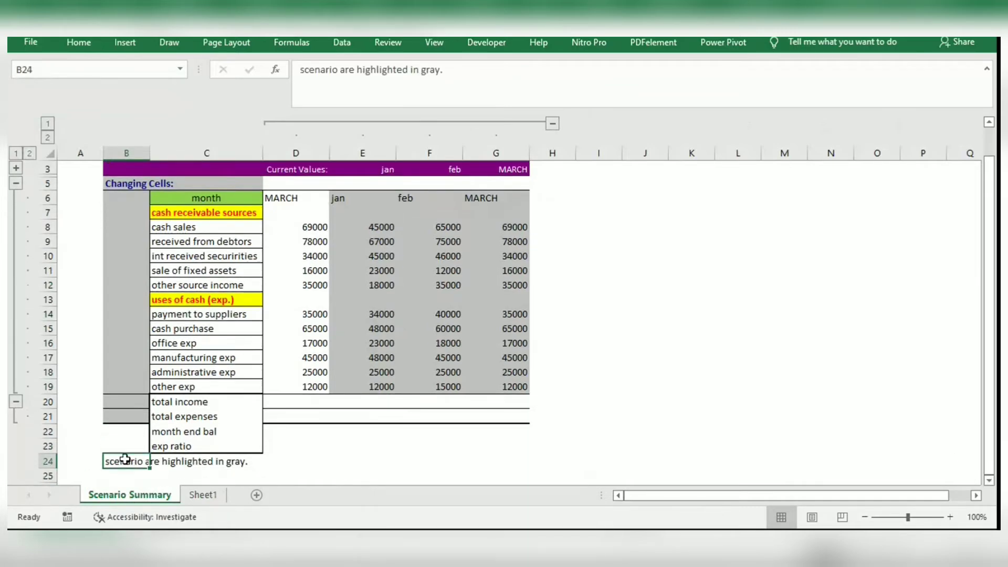
pyautogui.hotkey('shift', 'Right')
pyautogui.hotkey('shift', 'Right')
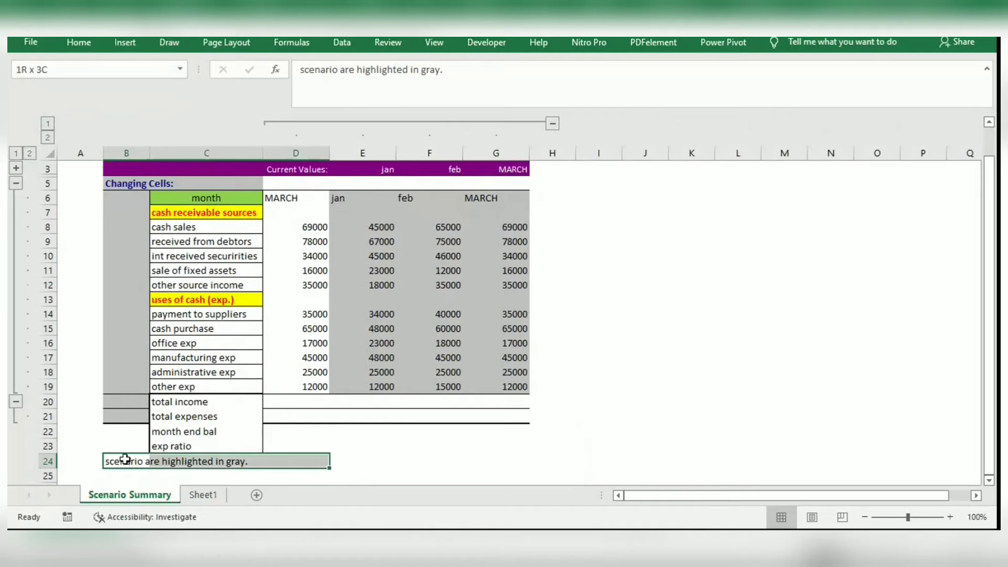
pyautogui.click(376, 446)
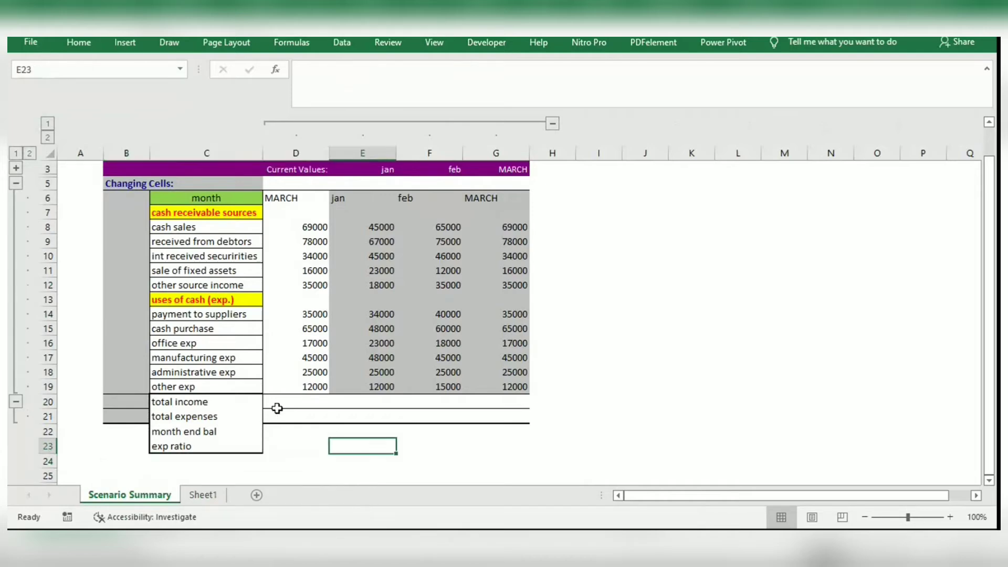
# Clear all contents and formatting from B20:B23, beside the total income through exp ratio labels.
pyautogui.click(131, 397)
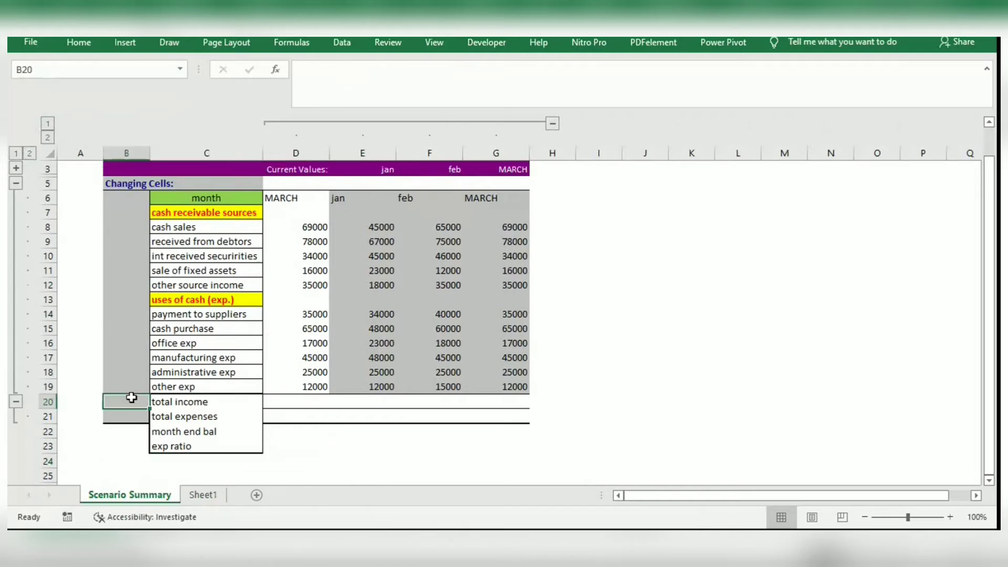
pyautogui.moveTo(131, 397); pyautogui.dragTo(131, 446)
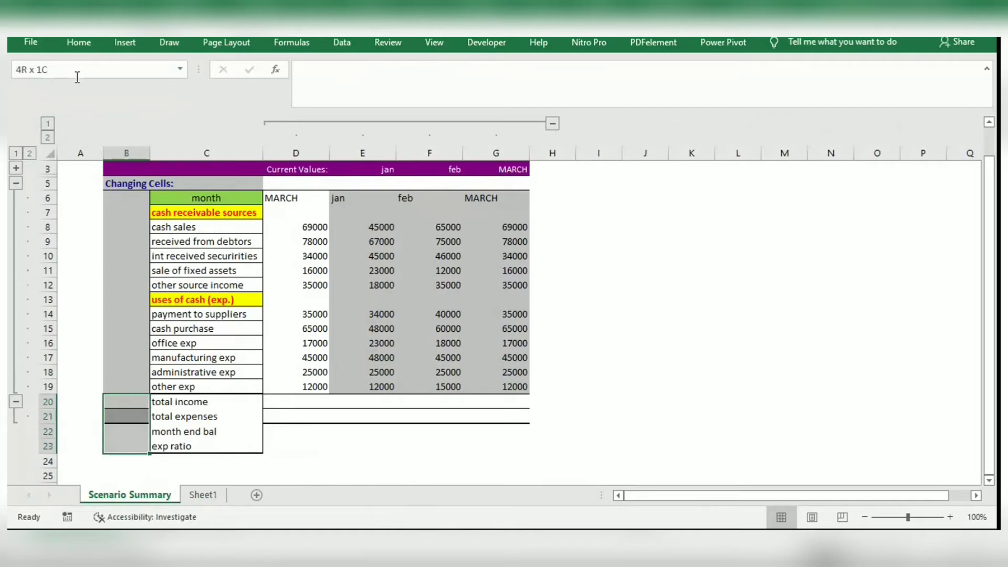
pyautogui.doubleClick(91, 49)
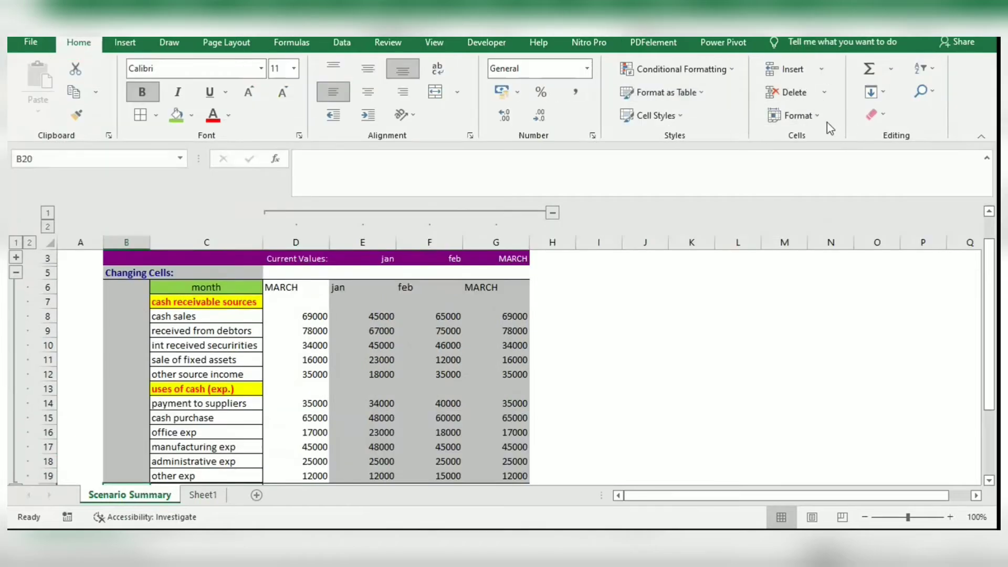
pyautogui.click(890, 118)
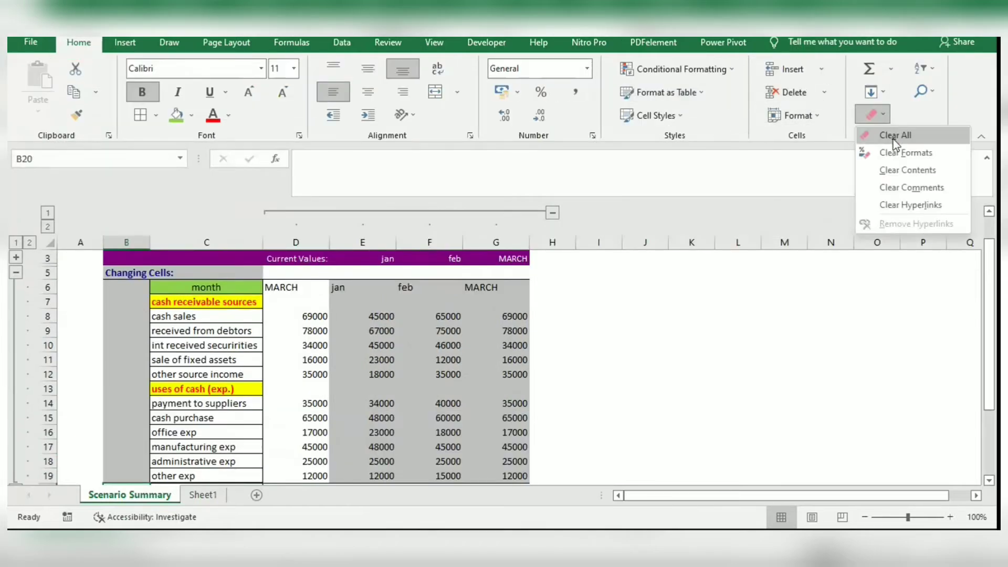
pyautogui.click(893, 140)
pyautogui.click(741, 379)
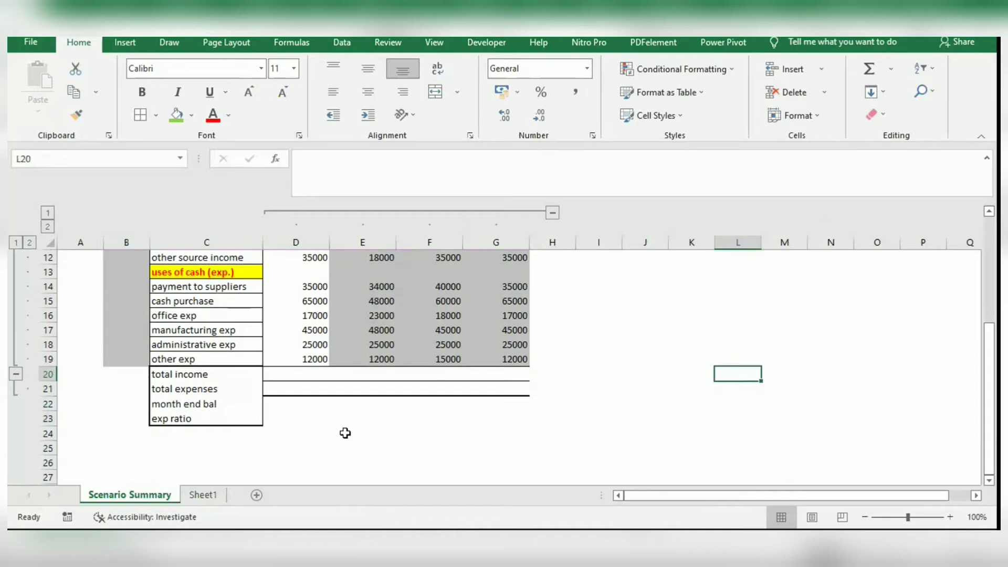
# Clear all contents and formatting from D20:G23, the value area of the total income through exp ratio rows.
pyautogui.click(286, 377)
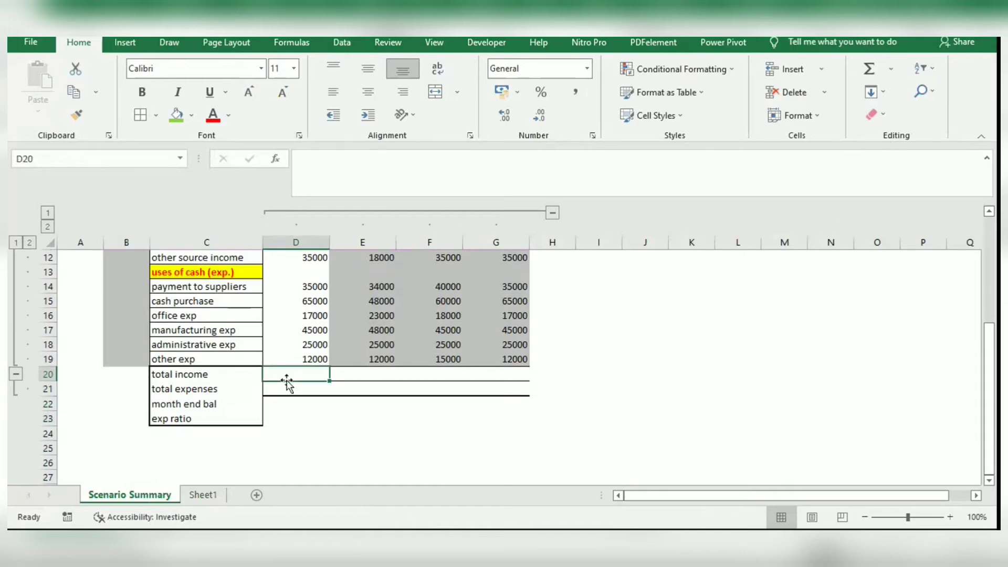
pyautogui.hotkey('shift', 'Right')
pyautogui.hotkey('shift', 'Right')
pyautogui.hotkey('shift', 'Right')
pyautogui.hotkey('shift', 'Down')
pyautogui.hotkey('shift', 'Down')
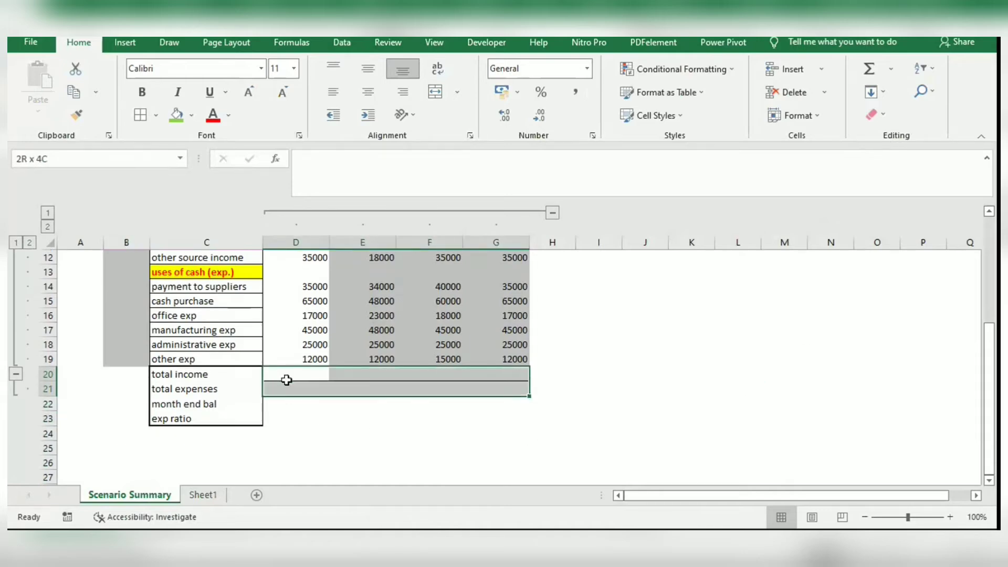
pyautogui.hotkey('shift', 'Down')
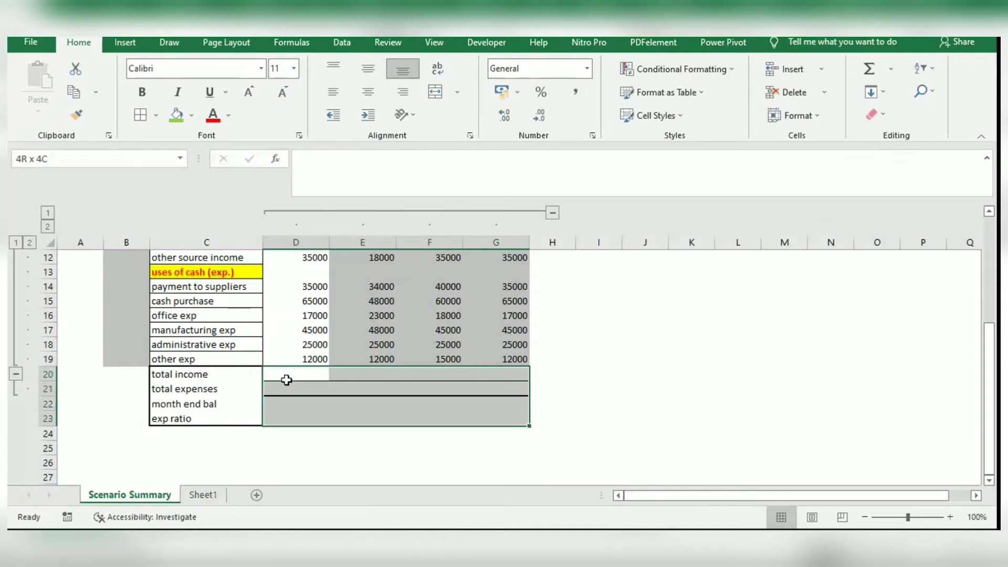
pyautogui.click(875, 114)
pyautogui.click(890, 134)
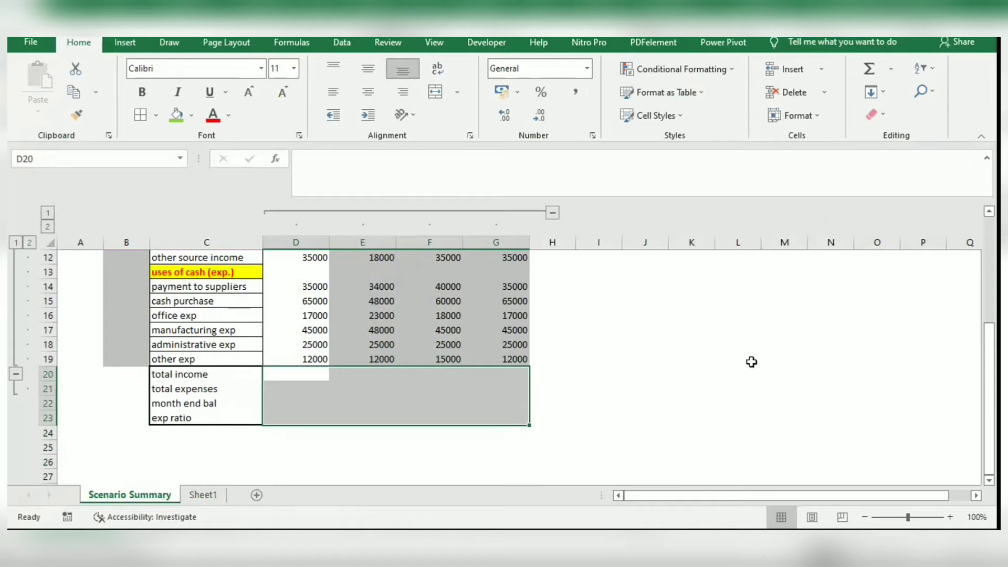
# Enter the label opening bal in C3 and delete the Changing Cells label in B5.
pyautogui.click(745, 372)
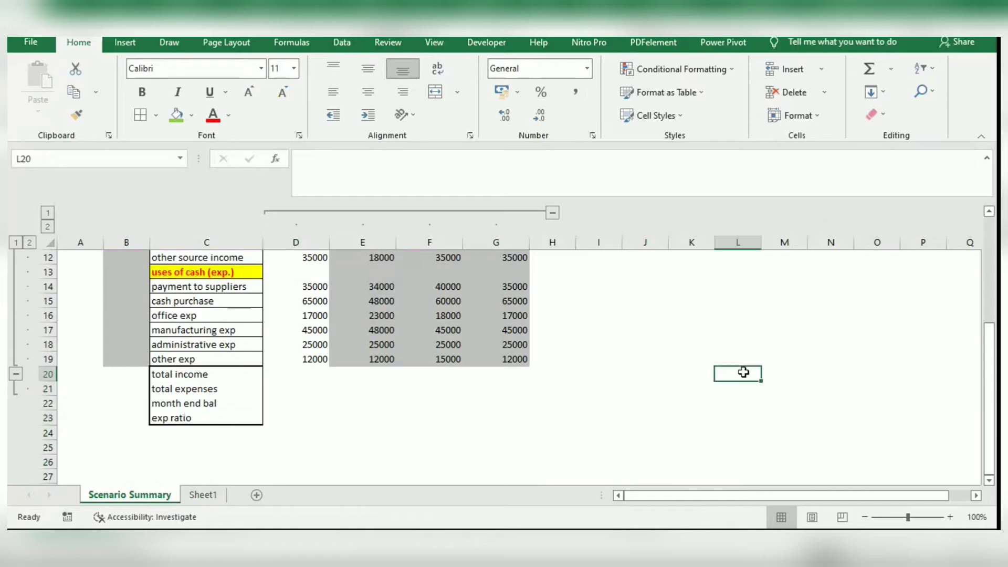
pyautogui.click(989, 391)
pyautogui.moveTo(991, 323); pyautogui.dragTo(990, 315)
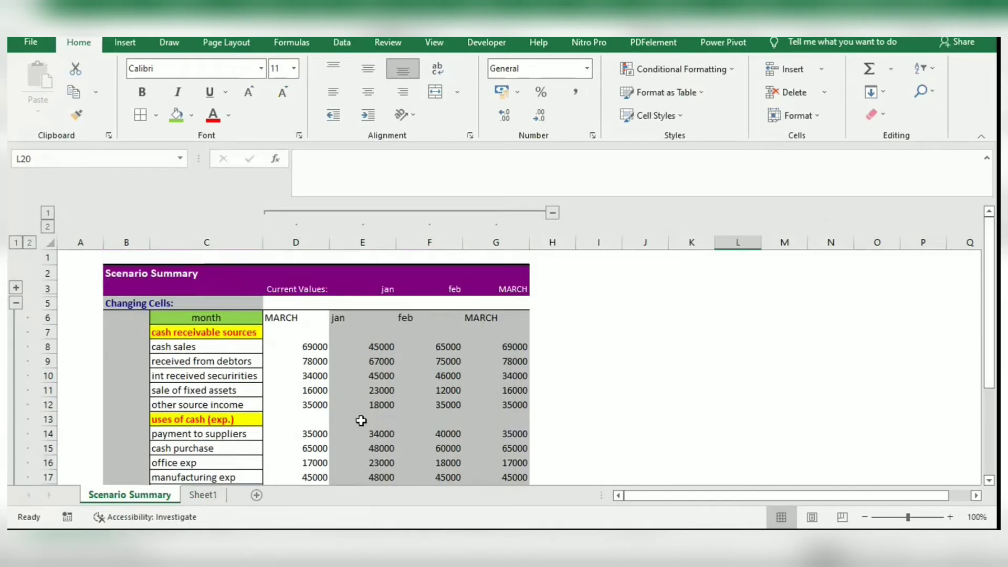
pyautogui.click(134, 307)
pyautogui.click(169, 284)
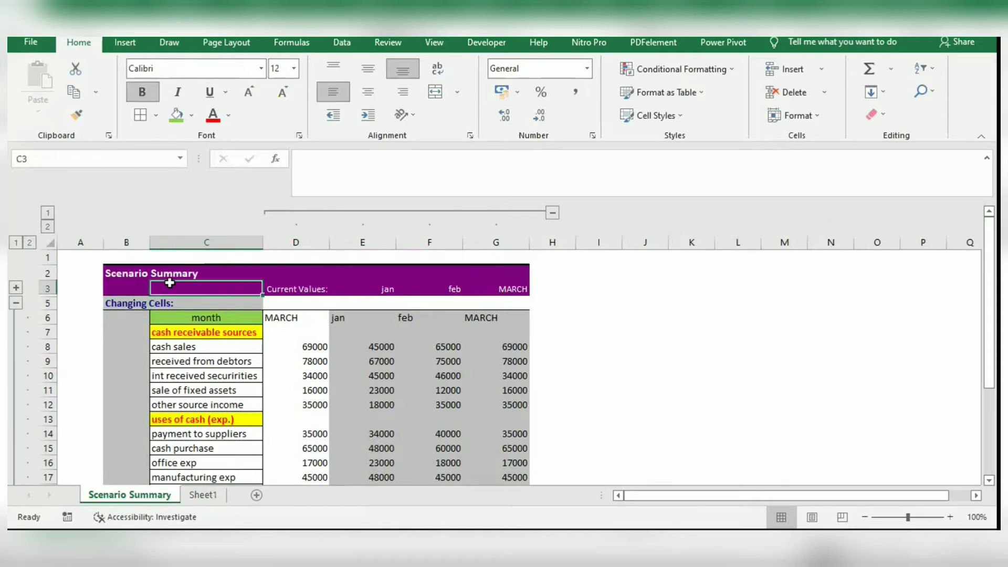
pyautogui.write('opening bal')
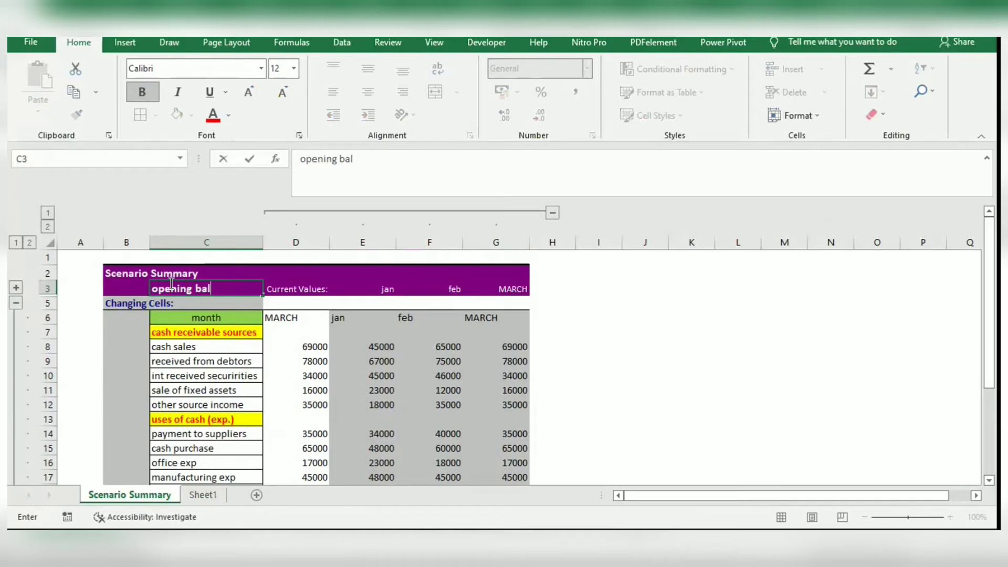
pyautogui.click(132, 303)
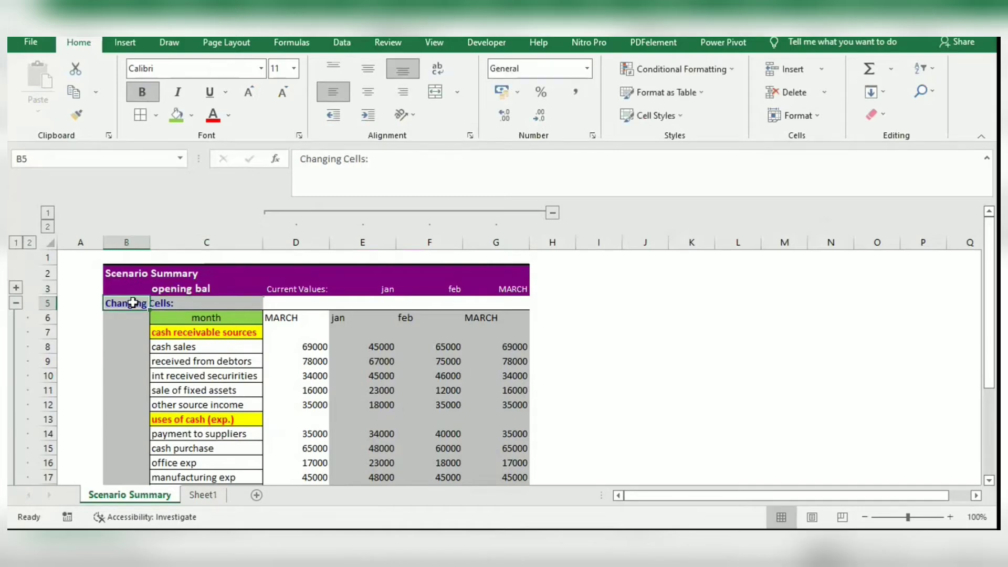
pyautogui.press('Delete')
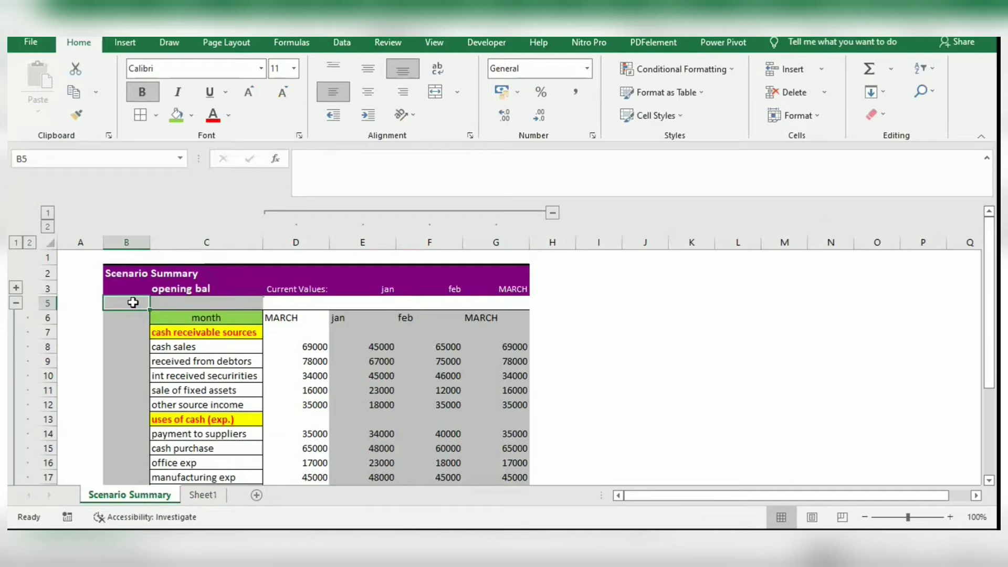
# Merge and center the opening bal label across C3:C5 and align it to the middle vertically.
pyautogui.click(195, 290)
pyautogui.hotkey('shift', 'Down')
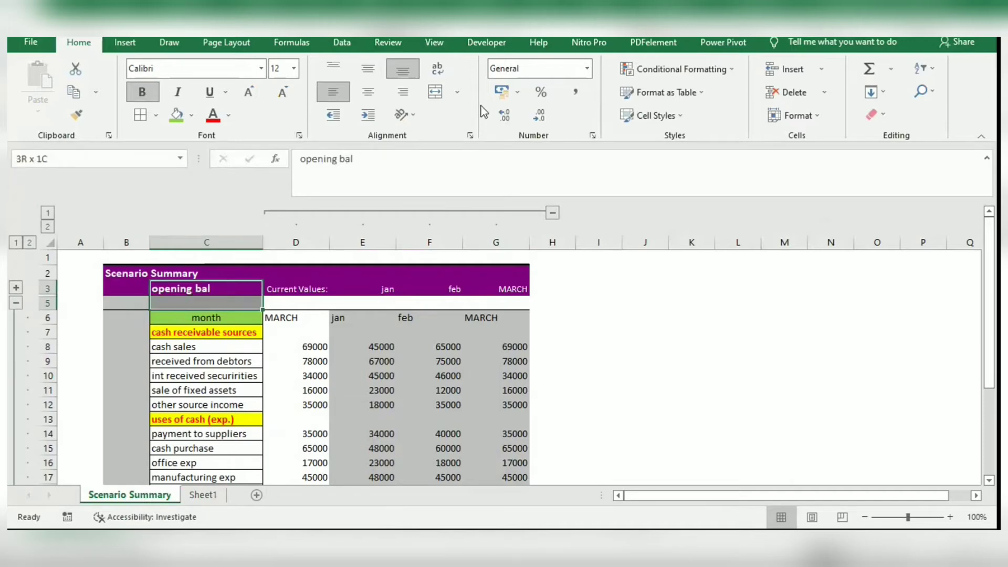
pyautogui.click(435, 92)
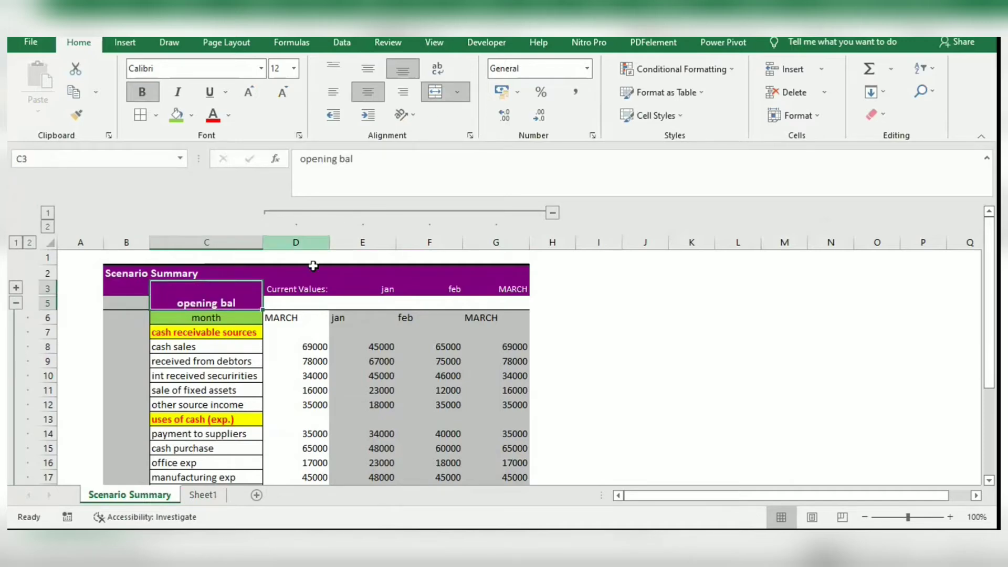
pyautogui.click(366, 70)
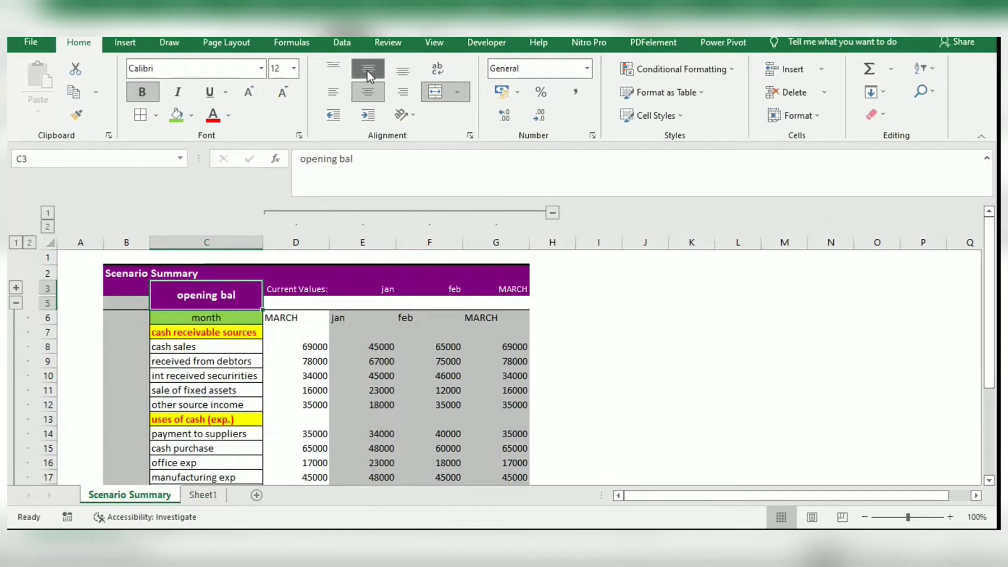
# Center the contents of the entire scenario report horizontally and apply borders to all its cells.
pyautogui.click(297, 307)
pyautogui.click(390, 302)
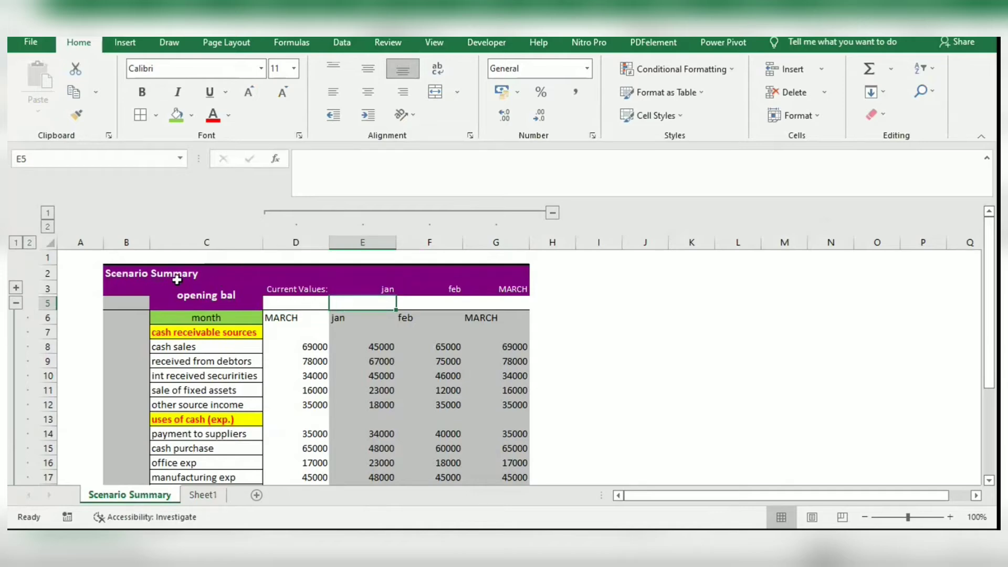
pyautogui.hotkey('ctrl', 'a')
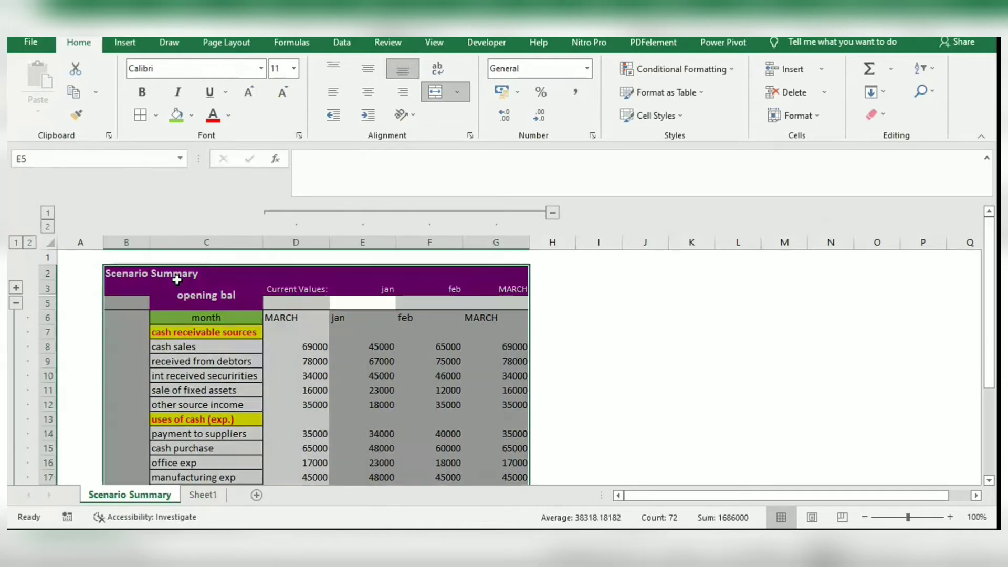
pyautogui.click(367, 93)
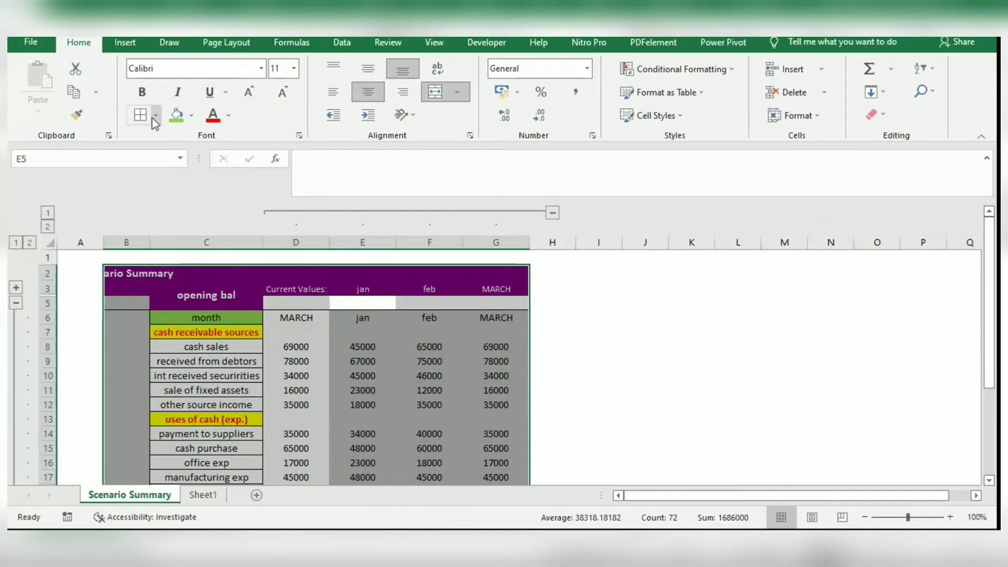
pyautogui.click(137, 116)
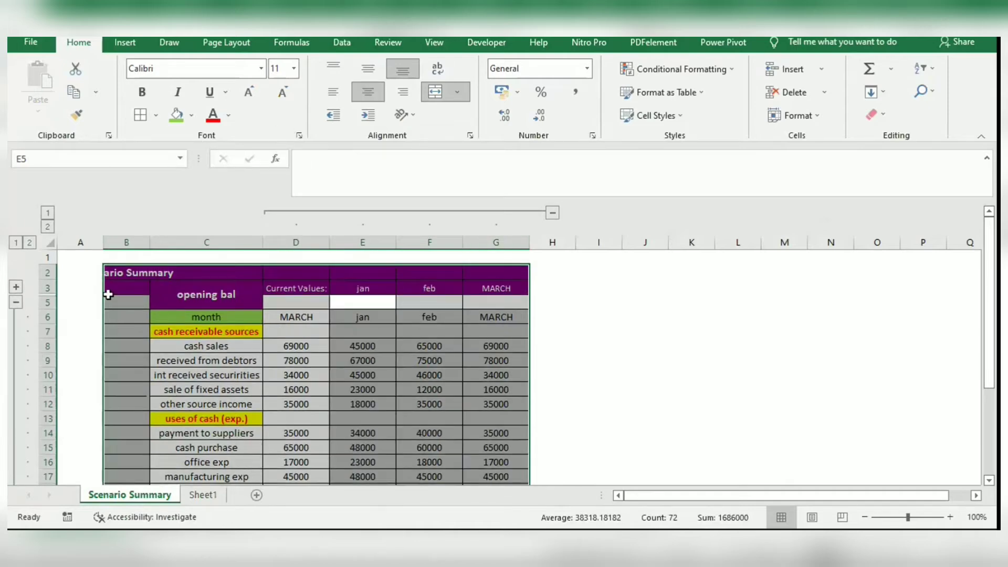
# Delete column B, the spare column before the row labels of the report.
pyautogui.click(127, 238)
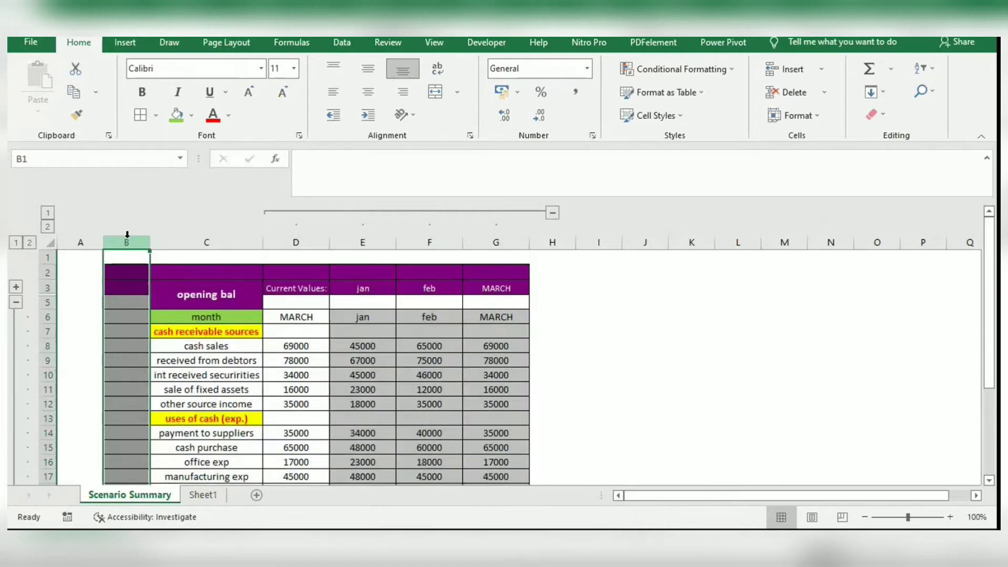
pyautogui.click(779, 83)
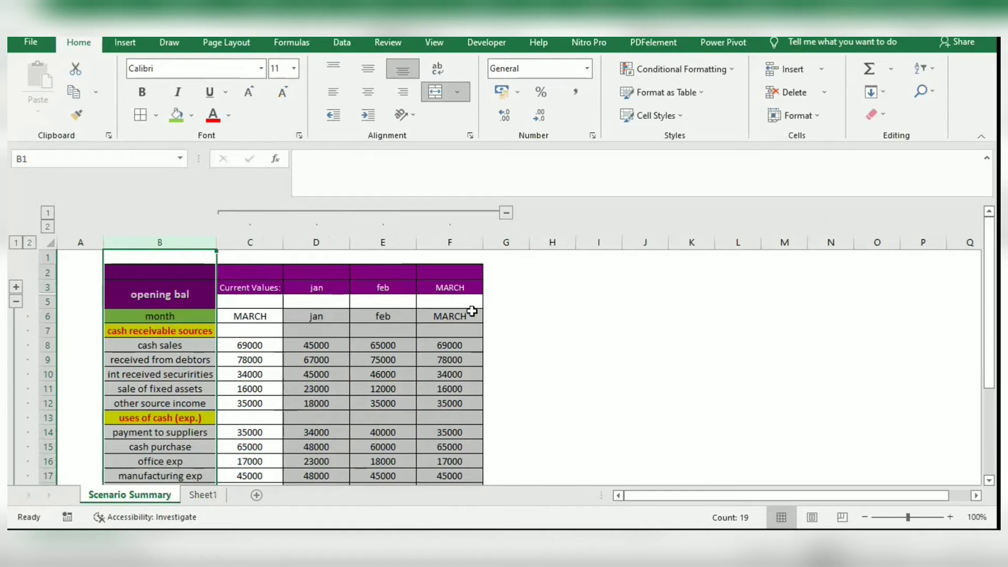
pyautogui.click(249, 301)
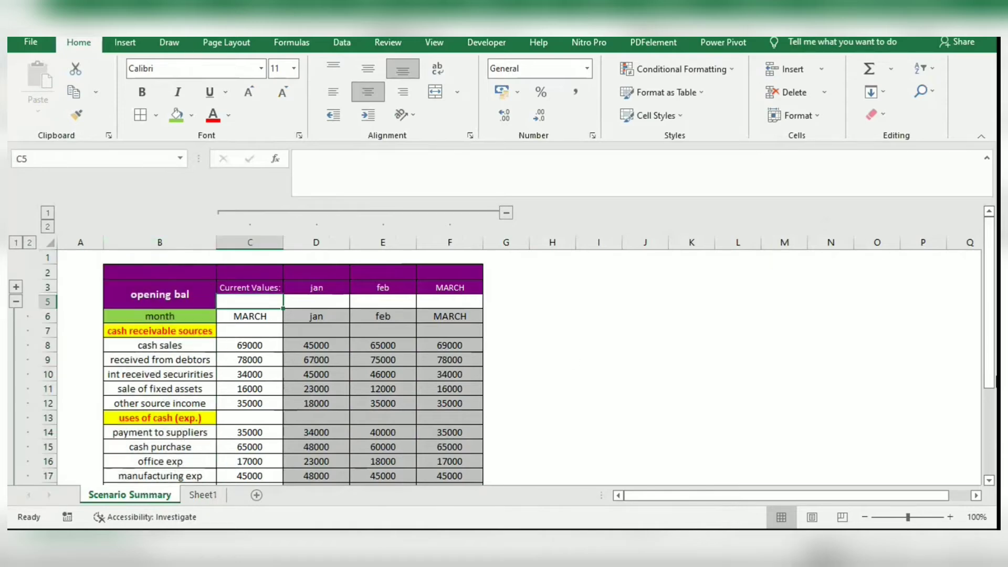
# Calculate total income for the current values in C20 with =SUM(C8:C12).
pyautogui.moveTo(992, 374); pyautogui.dragTo(993, 459)
pyautogui.click(252, 421)
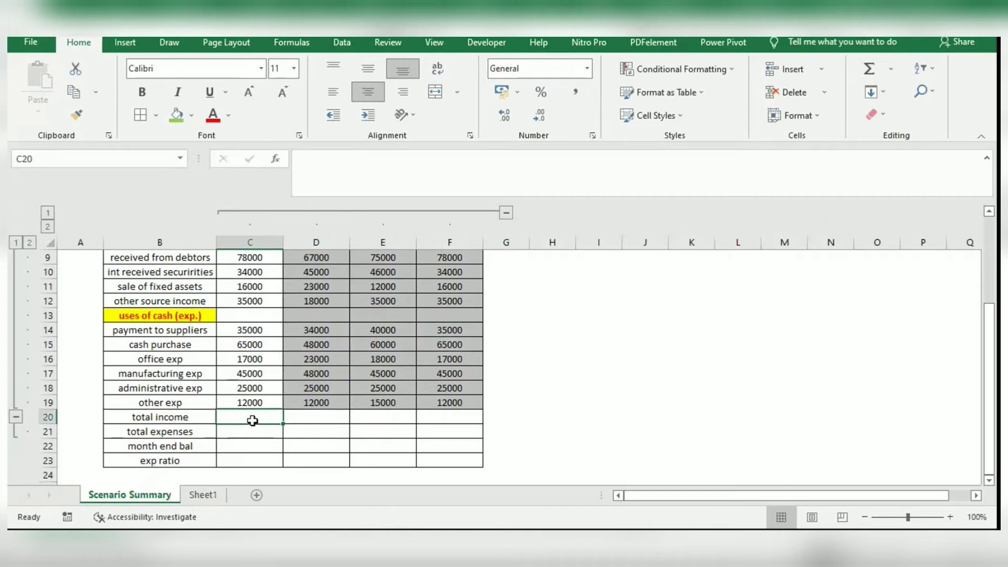
pyautogui.write('=')
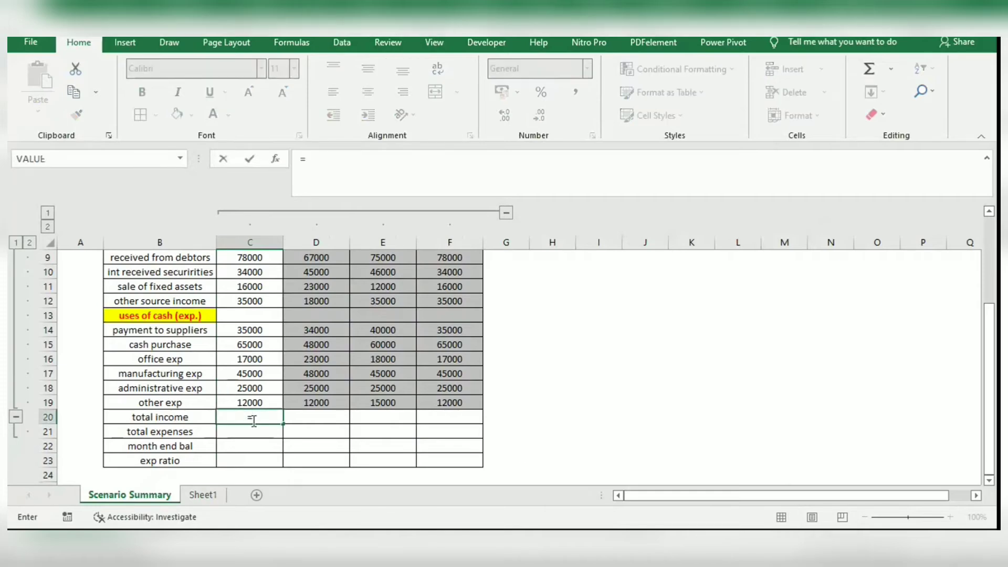
pyautogui.write('sum')
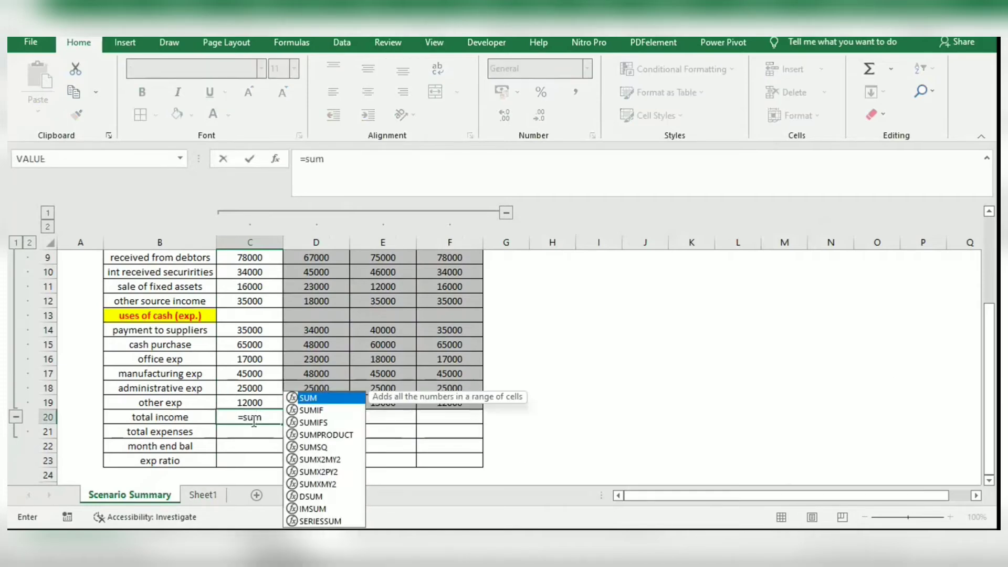
pyautogui.press('Tab')
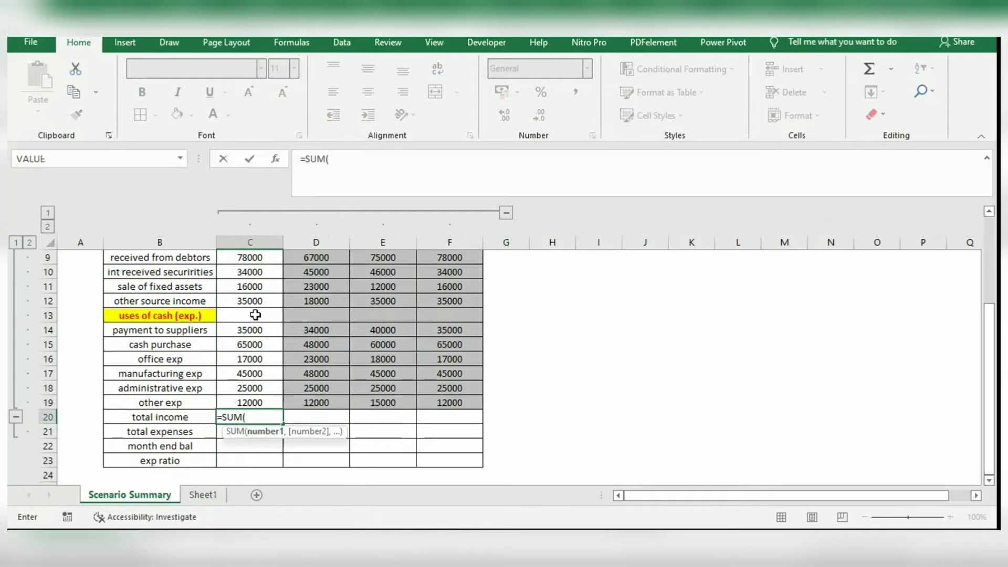
pyautogui.moveTo(989, 436); pyautogui.dragTo(990, 414)
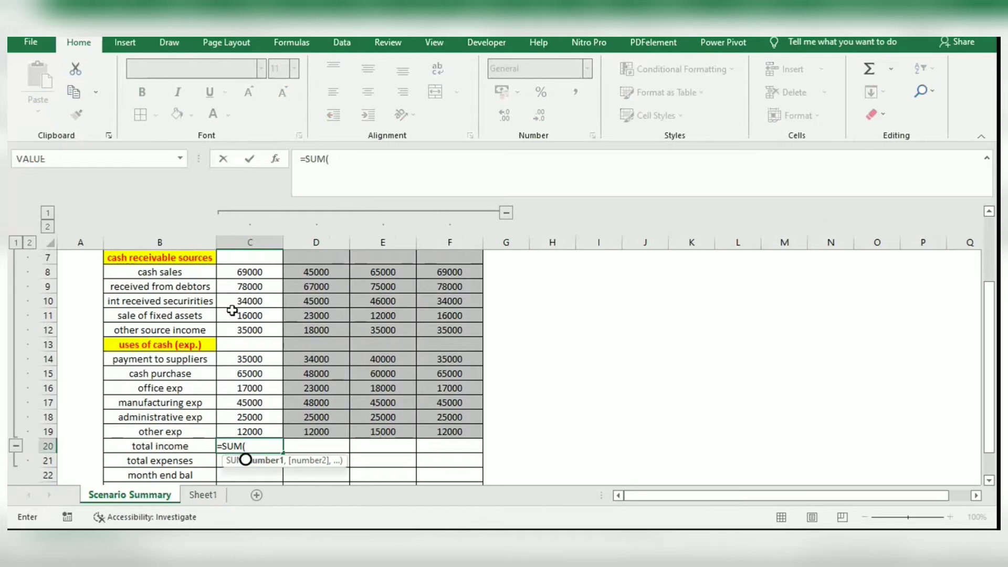
pyautogui.moveTo(252, 279); pyautogui.dragTo(258, 332)
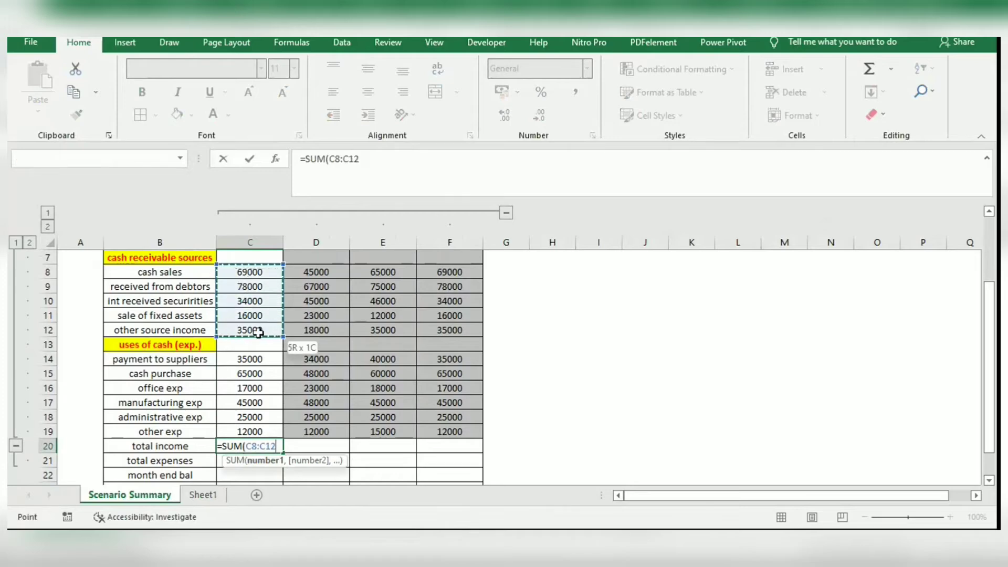
pyautogui.press('Return')
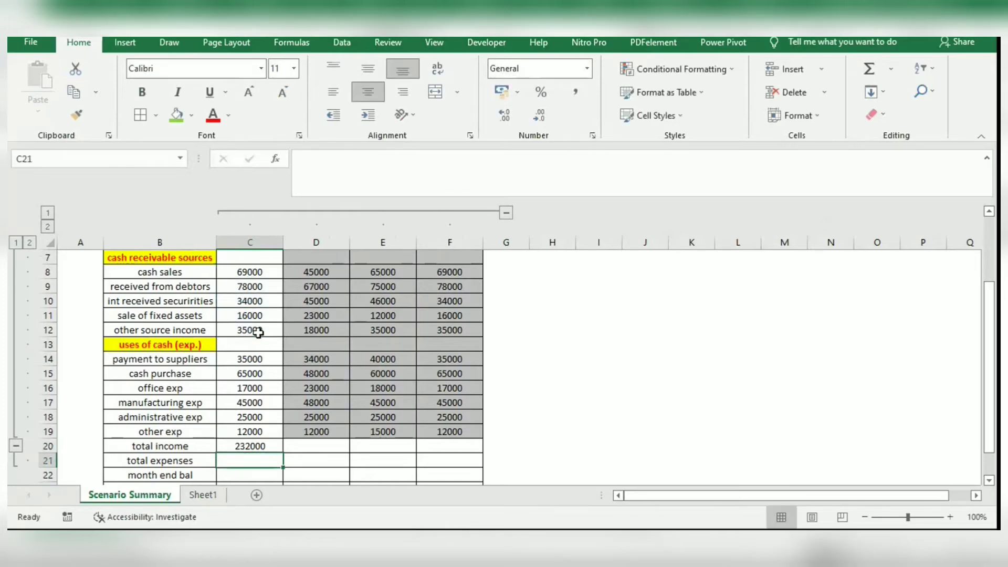
# Calculate total expenses for the current values in C21 with =SUM(C14:C19).
pyautogui.write('=')
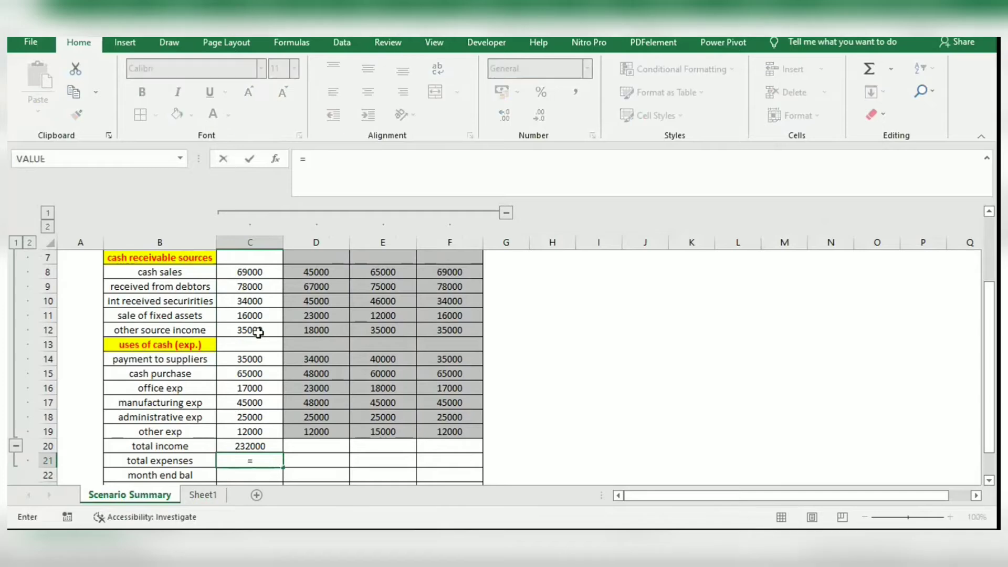
pyautogui.write('sum')
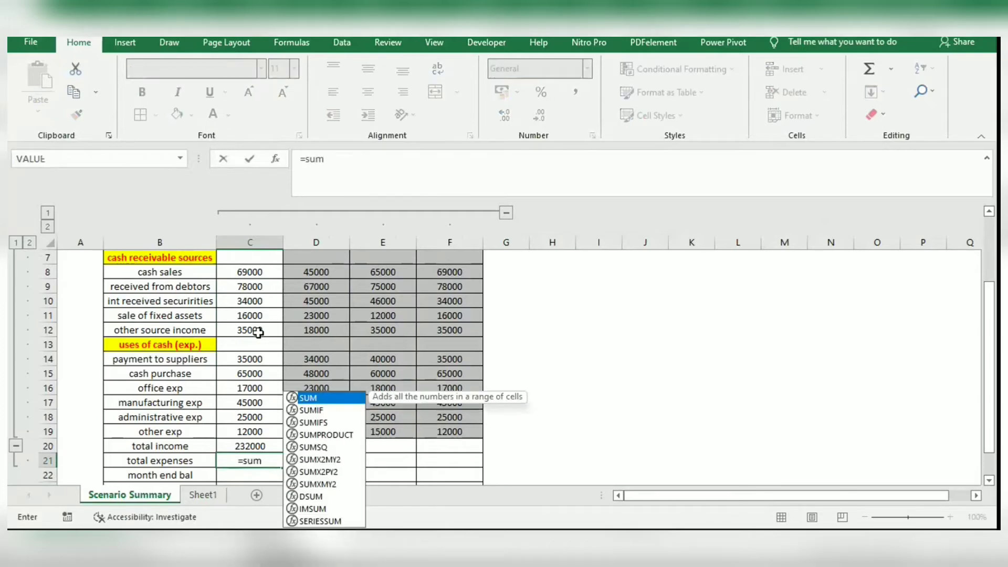
pyautogui.write('(')
pyautogui.moveTo(234, 356); pyautogui.dragTo(244, 432)
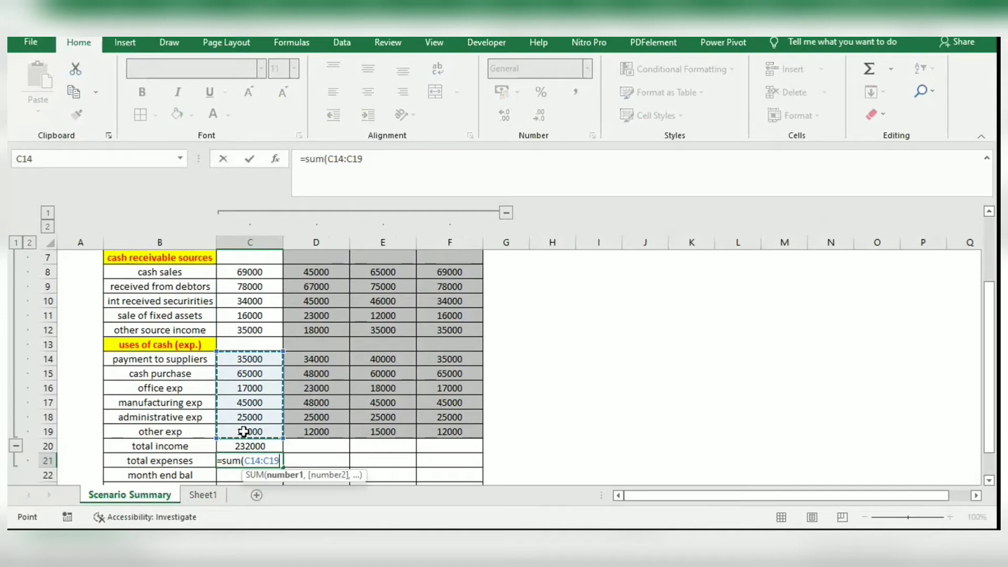
pyautogui.press('Return')
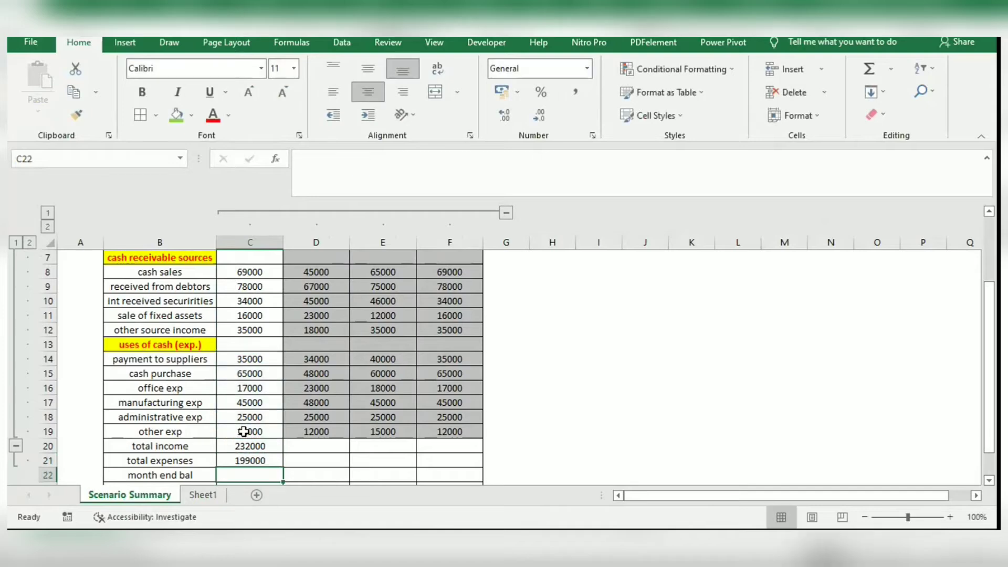
# Calculate the month end bal in C22 by subtracting total expenses from total income, C20-C21.
pyautogui.write('=')
pyautogui.click(257, 476)
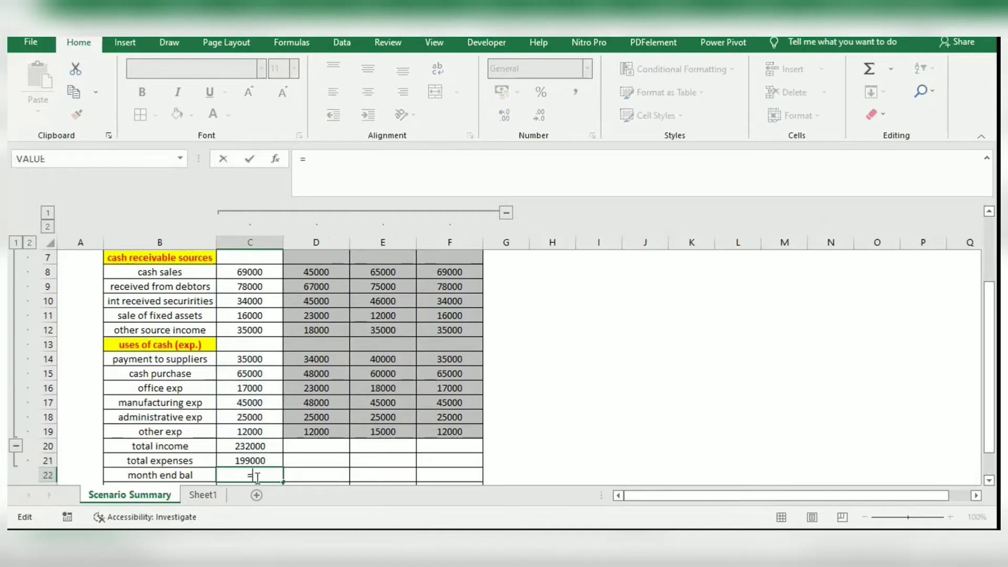
pyautogui.click(239, 447)
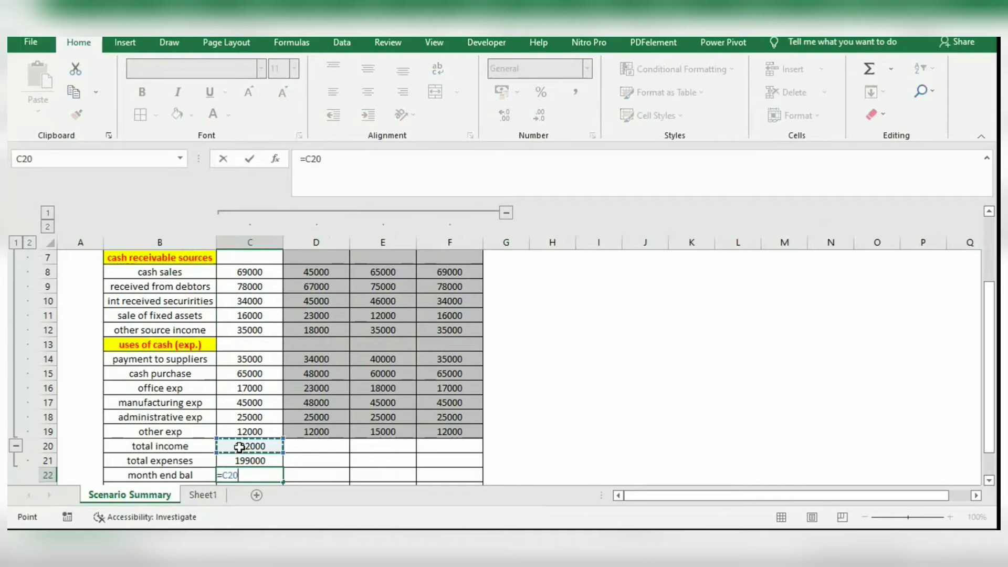
pyautogui.write('-')
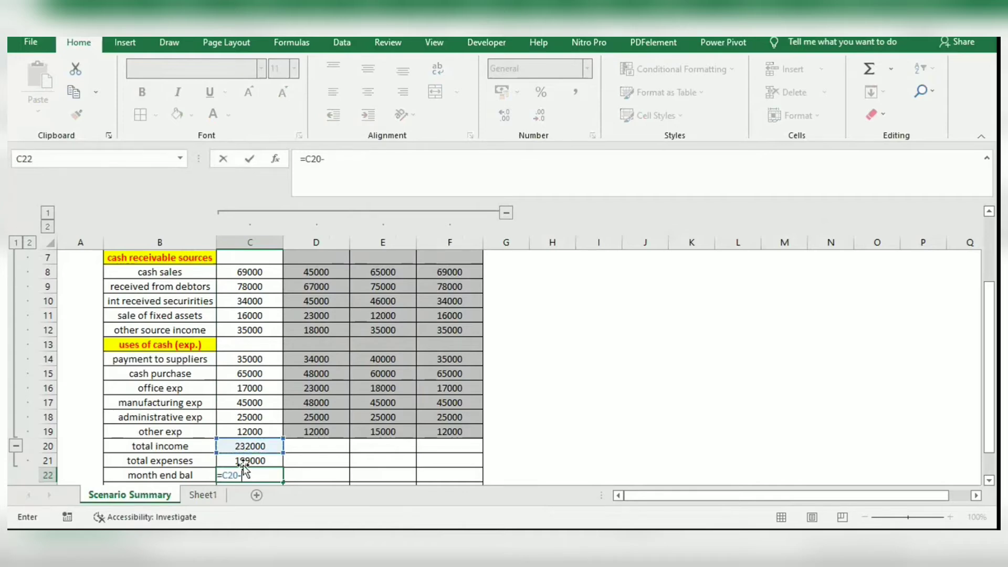
pyautogui.click(246, 460)
pyautogui.click(246, 460)
pyautogui.press('Return')
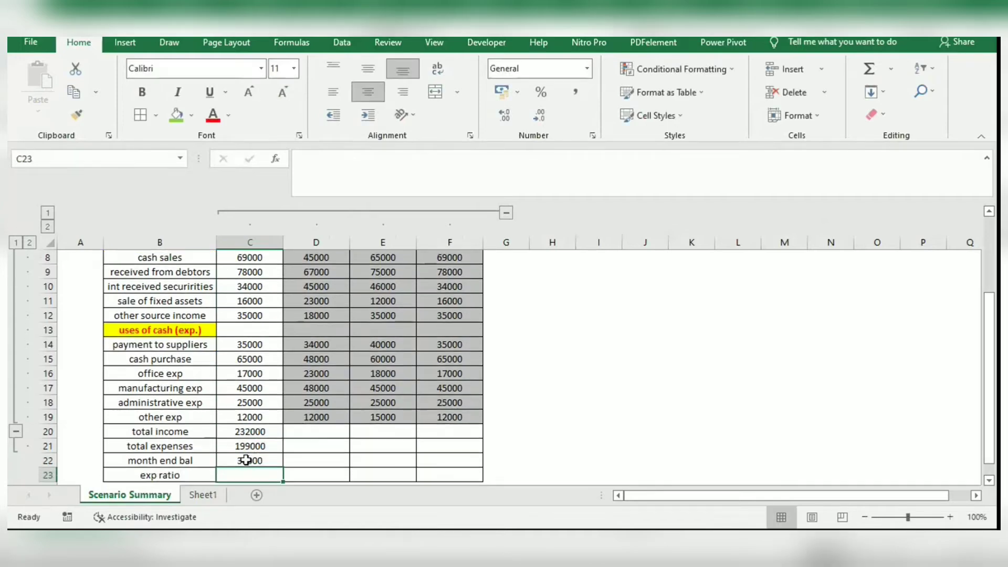
# Start the exp ratio formula in C23 with a reference to total expenses in C21.
pyautogui.write('=')
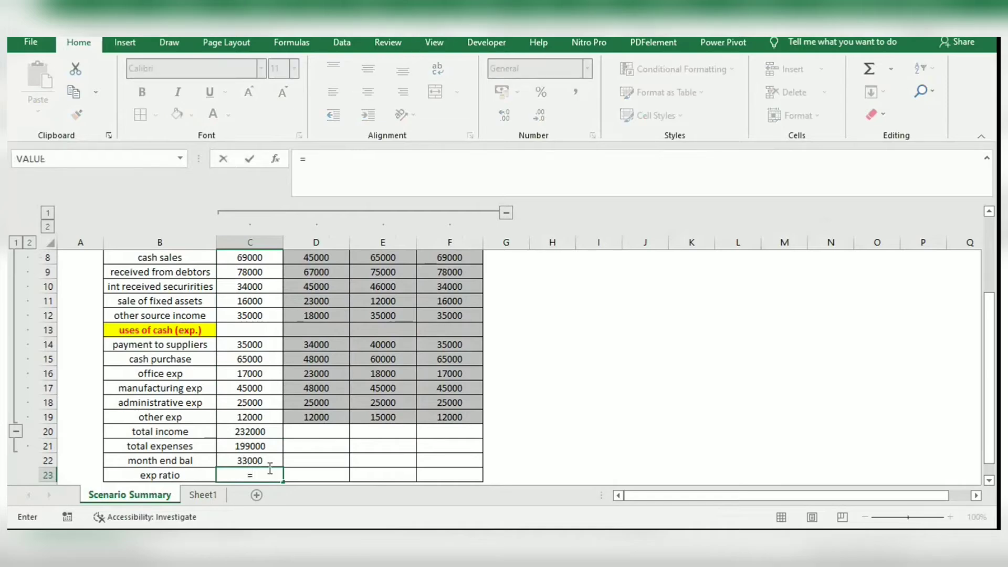
pyautogui.click(249, 446)
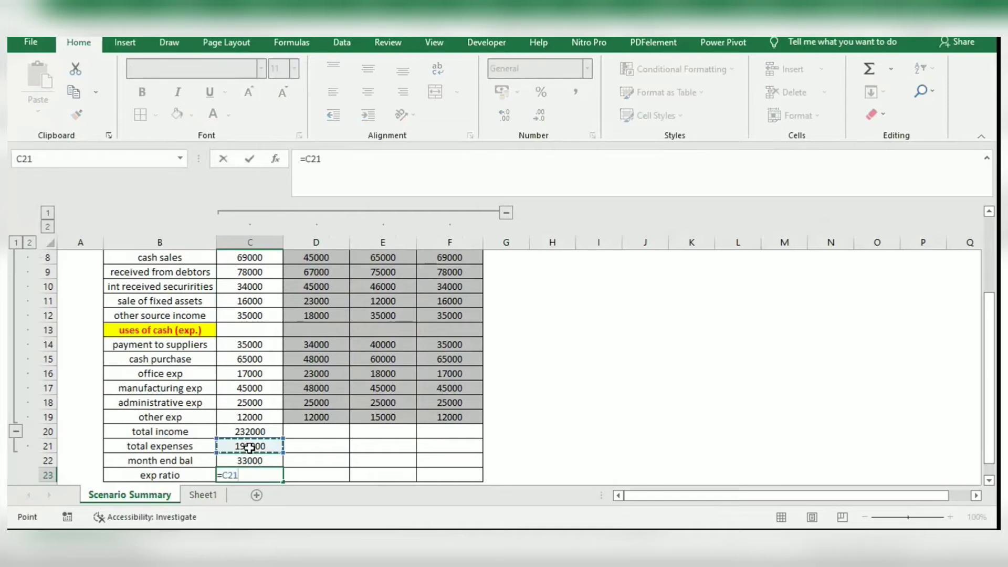
# Complete the exp ratio formula in C23 as =C21/C20 and format the cell as a percentage.
pyautogui.write('/')
pyautogui.click(252, 430)
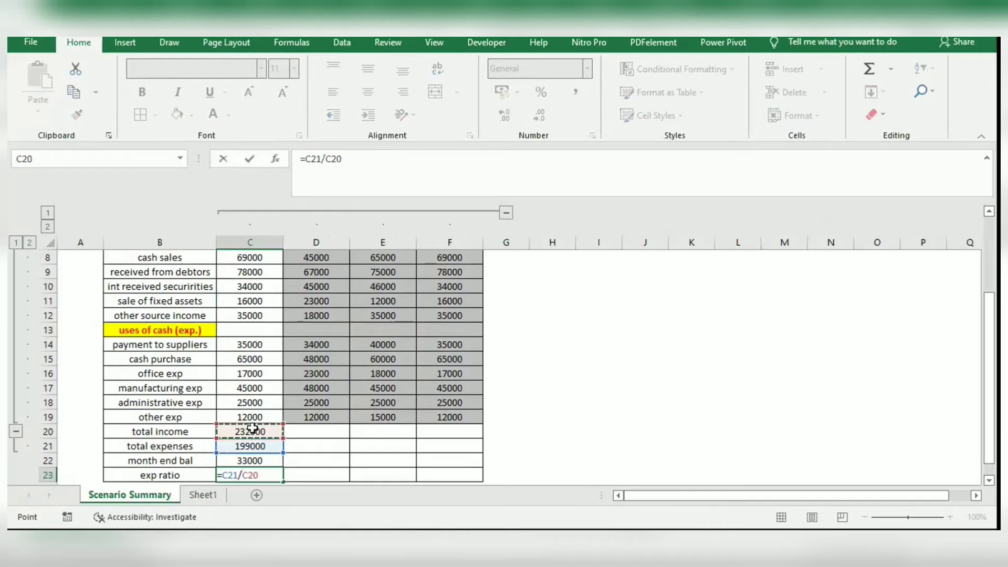
pyautogui.press('Return')
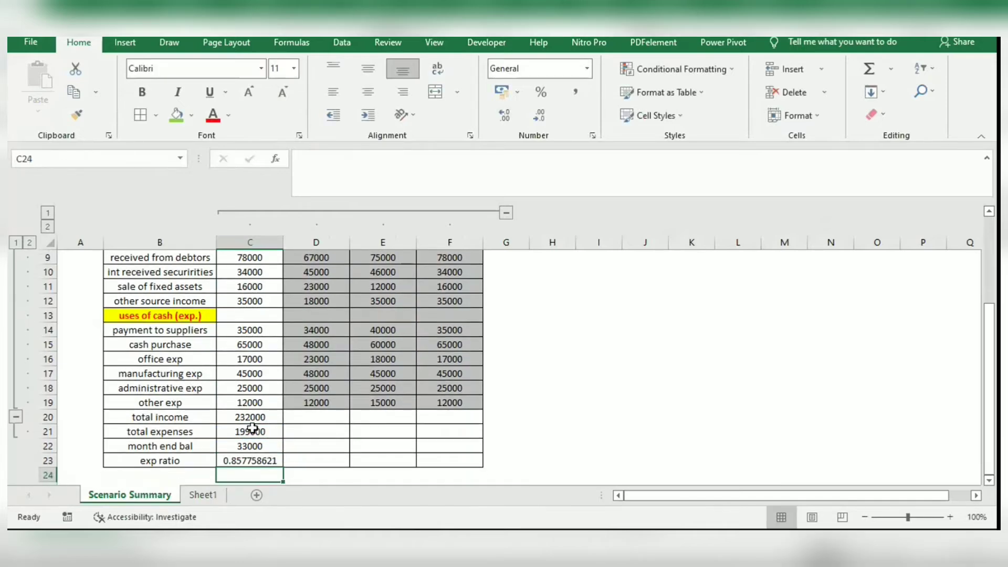
pyautogui.click(253, 460)
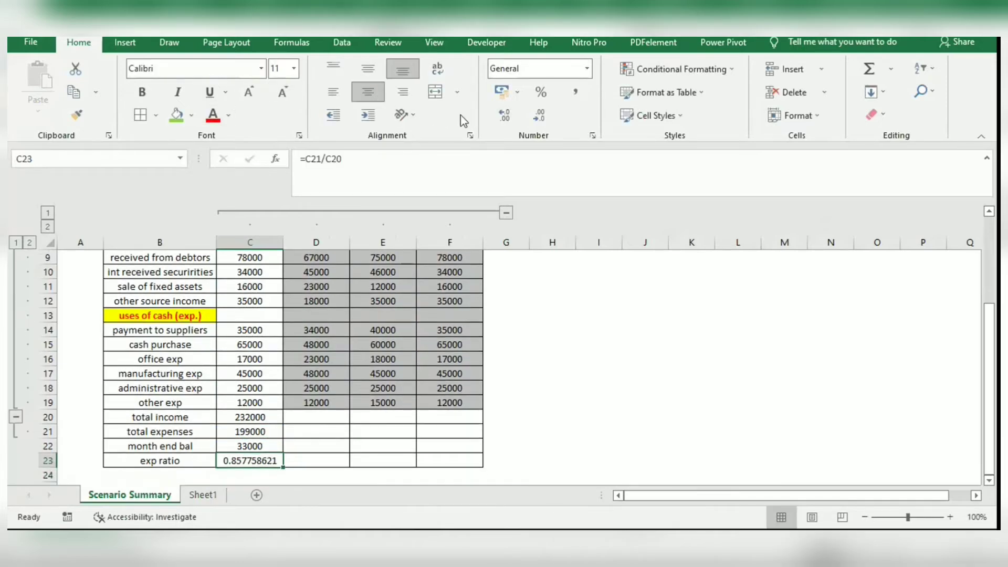
pyautogui.click(537, 95)
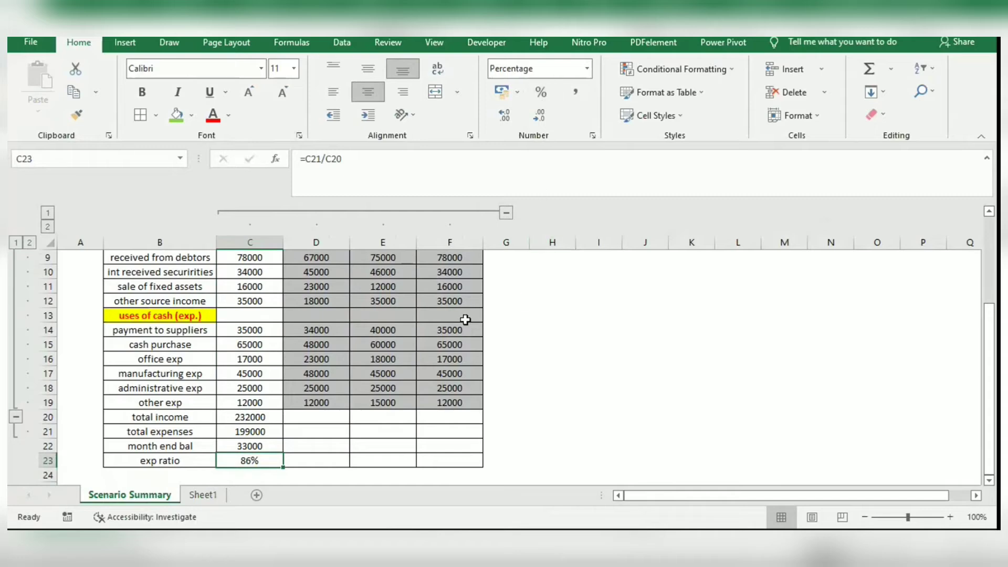
pyautogui.moveTo(990, 391); pyautogui.dragTo(990, 301)
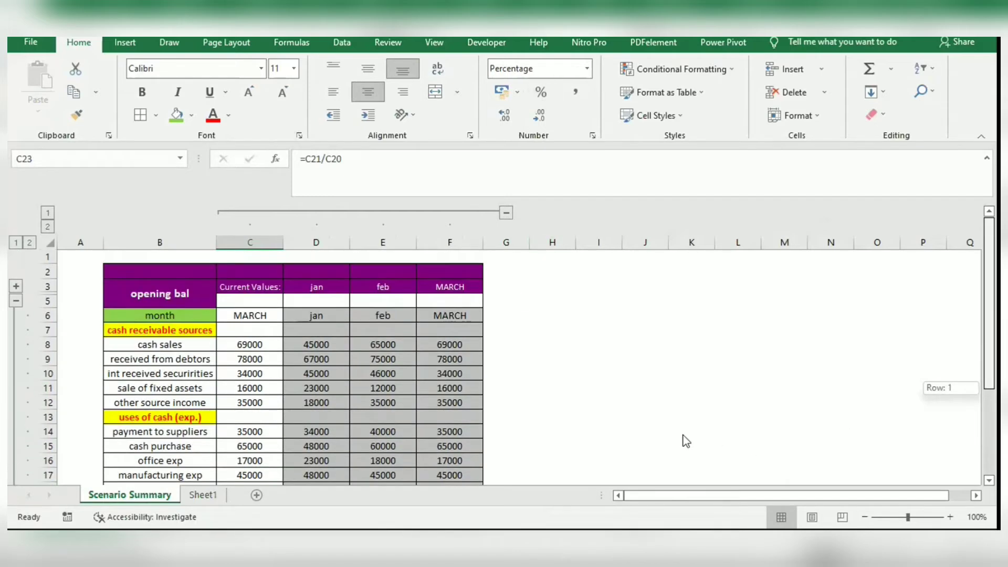
pyautogui.click(322, 299)
pyautogui.click(374, 299)
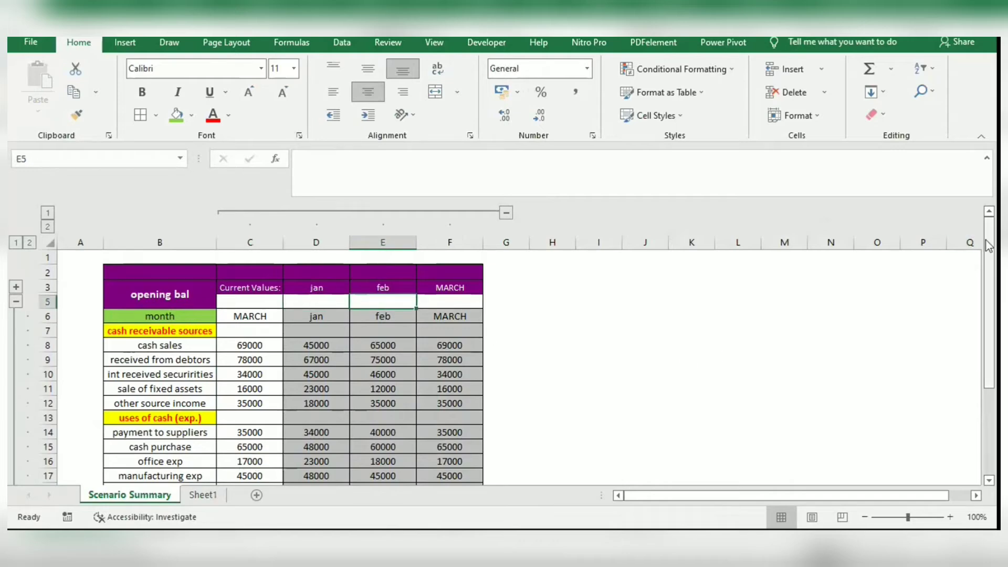
# Fill the total income and total expenses formulas from column C across to the jan, feb and MARCH columns.
pyautogui.moveTo(989, 246); pyautogui.dragTo(989, 257)
pyautogui.click(258, 431)
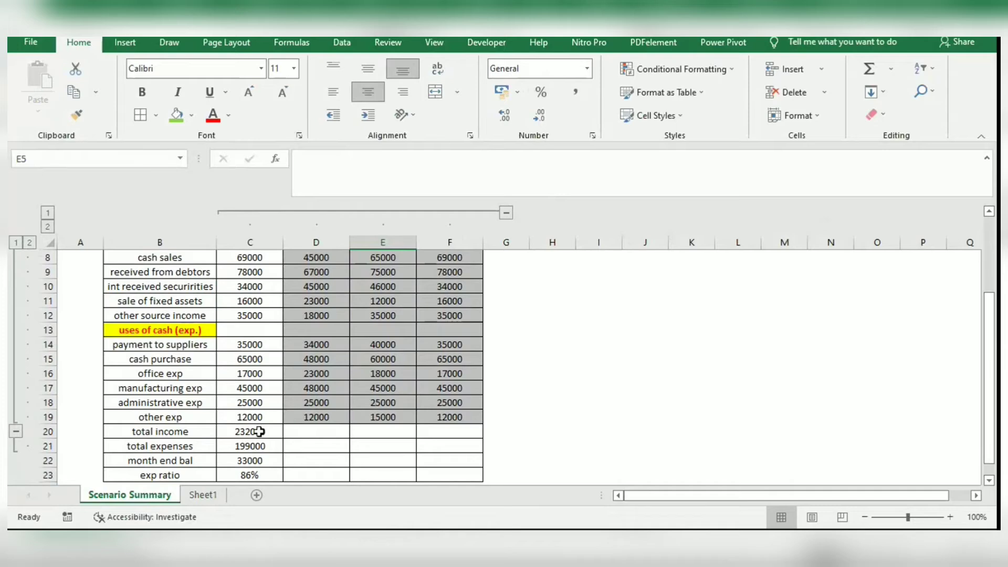
pyautogui.moveTo(286, 439); pyautogui.dragTo(483, 431)
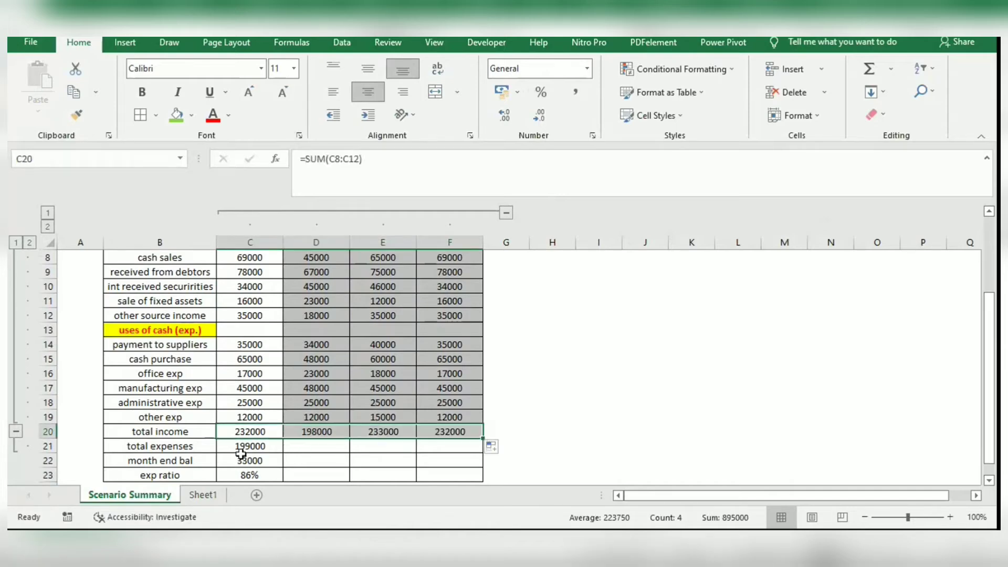
pyautogui.click(243, 459)
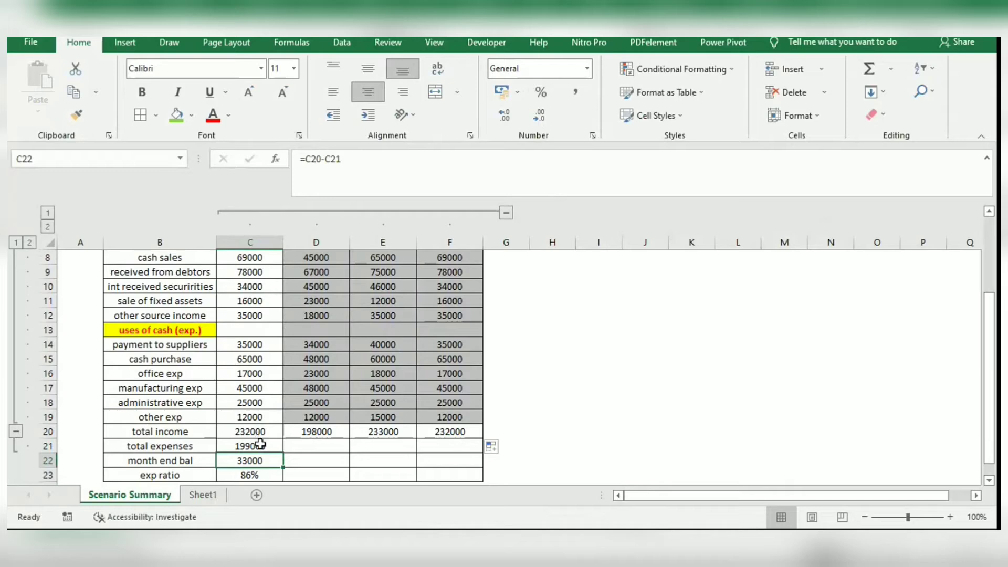
pyautogui.click(261, 445)
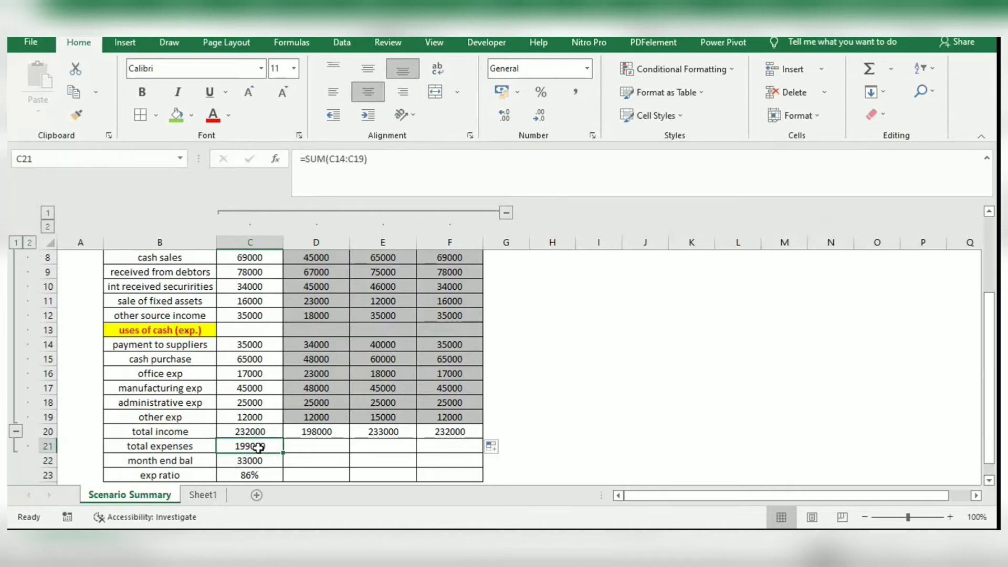
pyautogui.moveTo(283, 452); pyautogui.dragTo(455, 452)
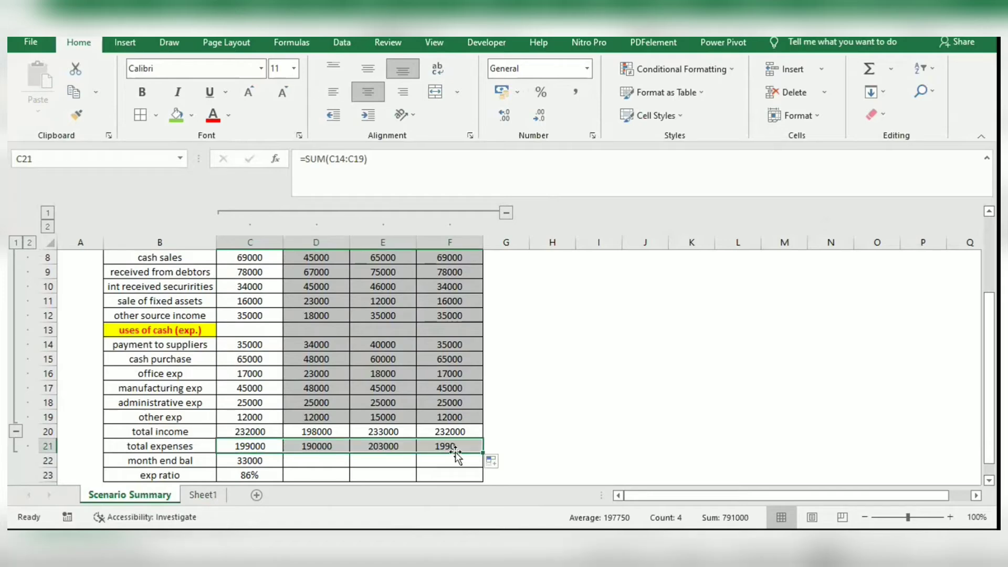
# Fill the month end bal and exp ratio formulas from column C across through column F.
pyautogui.click(255, 461)
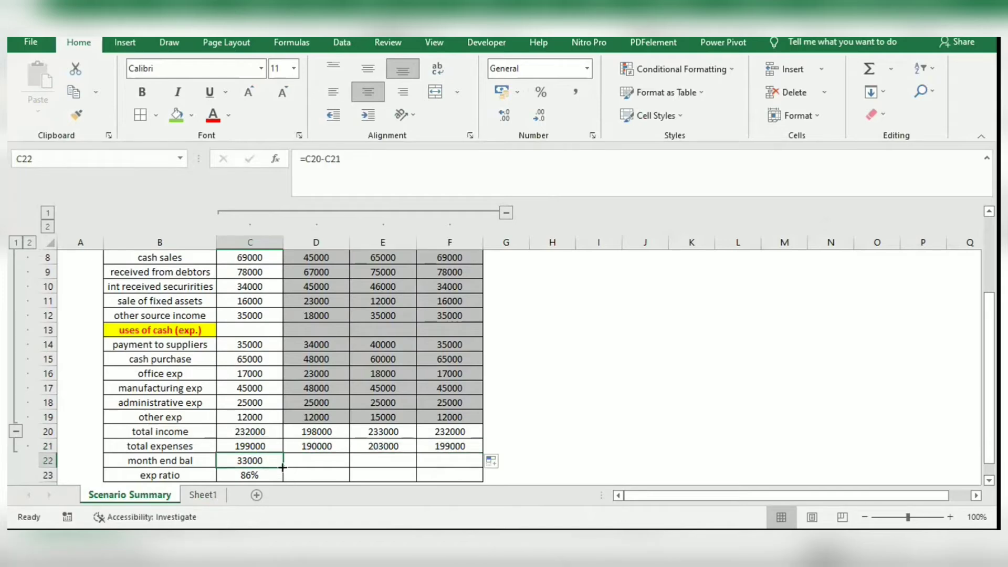
pyautogui.moveTo(282, 466); pyautogui.dragTo(461, 462)
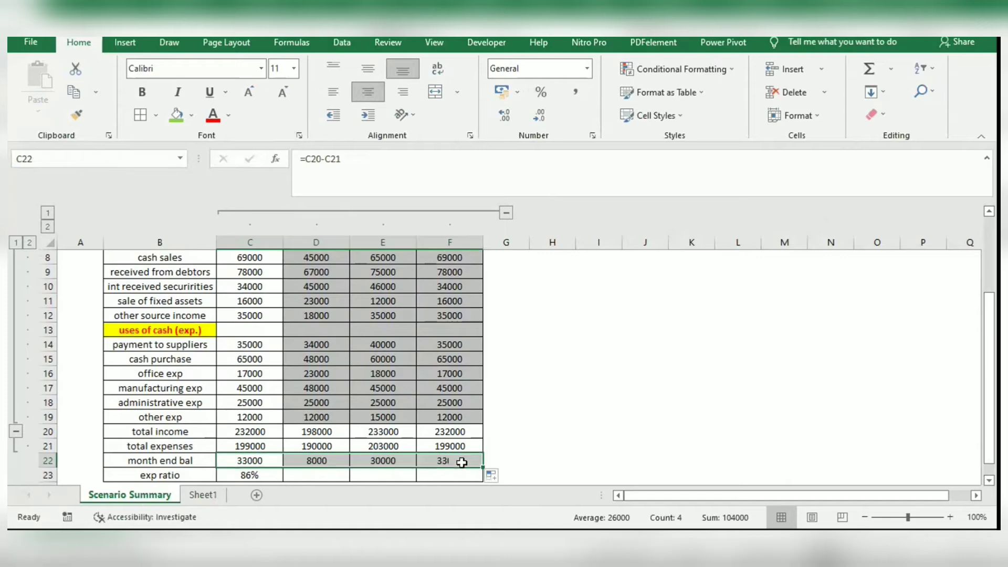
pyautogui.click(266, 478)
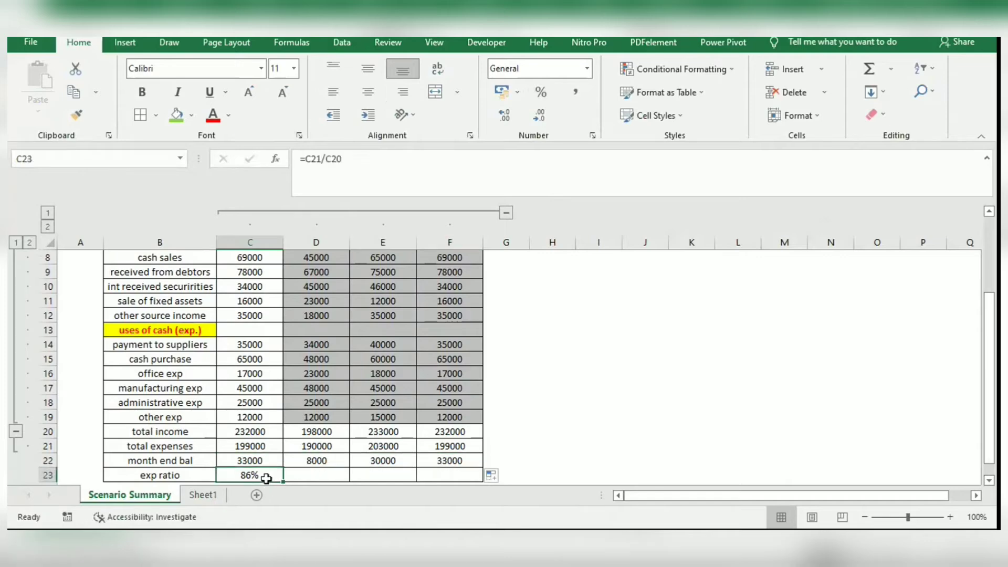
pyautogui.moveTo(286, 482); pyautogui.dragTo(481, 472)
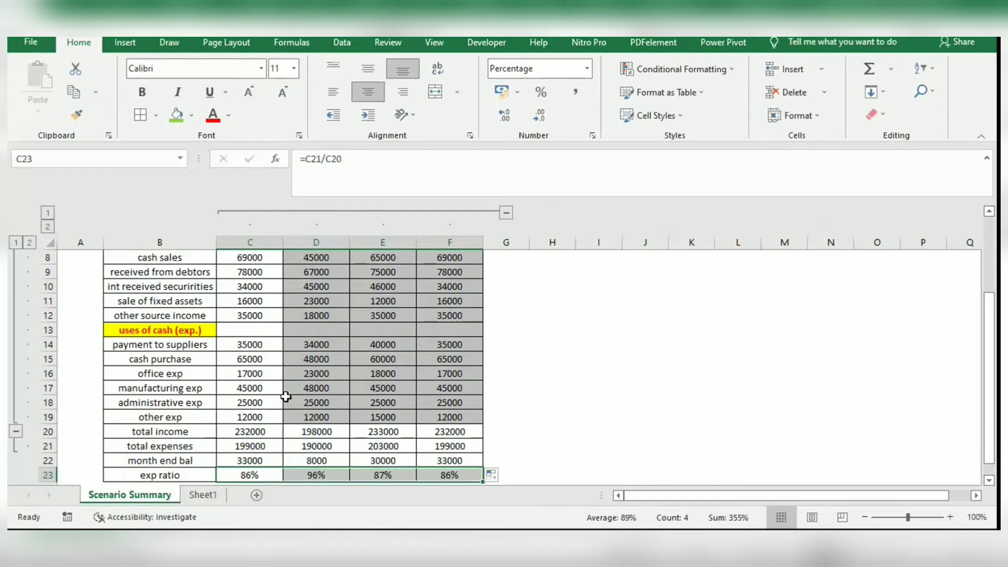
# Set the jan opening balance in D5 to 0 and link the feb opening balance in E5 with =D22.
pyautogui.click(308, 460)
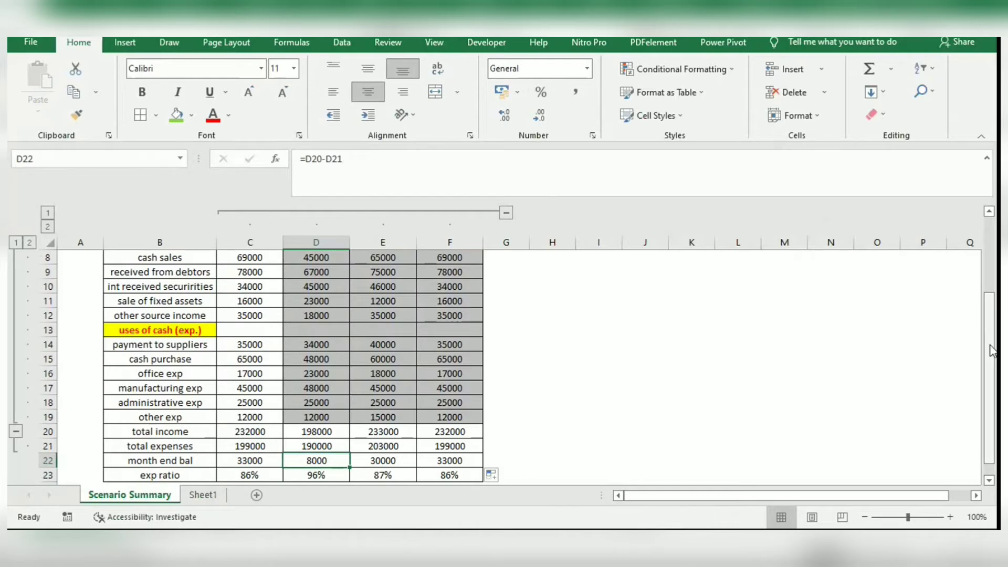
pyautogui.moveTo(990, 344); pyautogui.dragTo(989, 265)
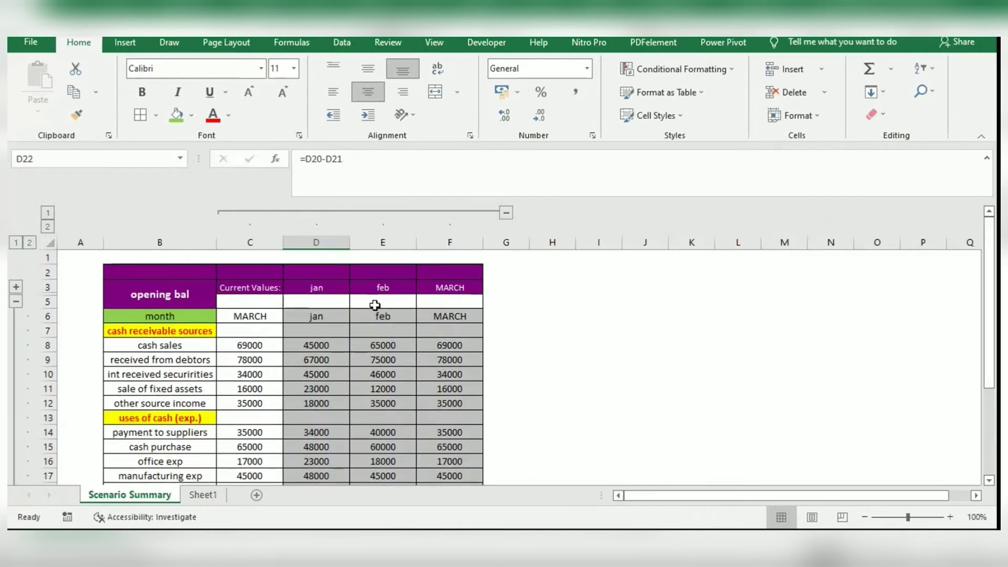
pyautogui.click(315, 301)
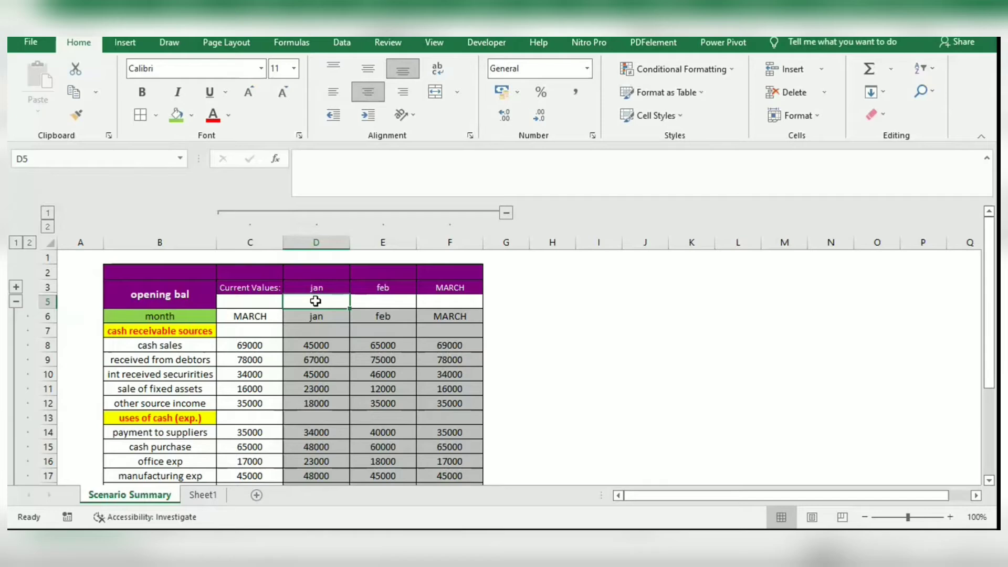
pyautogui.write('0')
pyautogui.press('Tab')
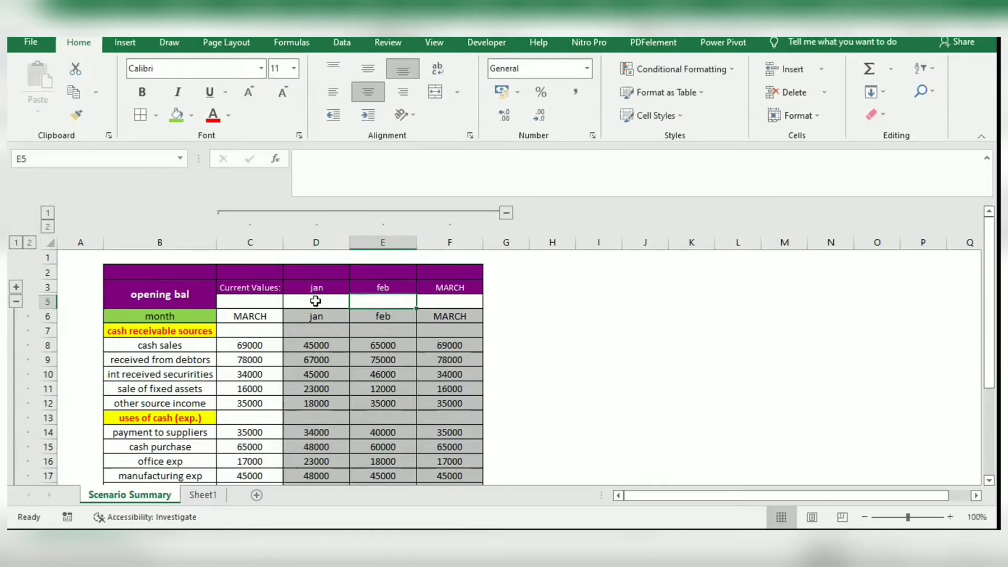
pyautogui.write('=d22')
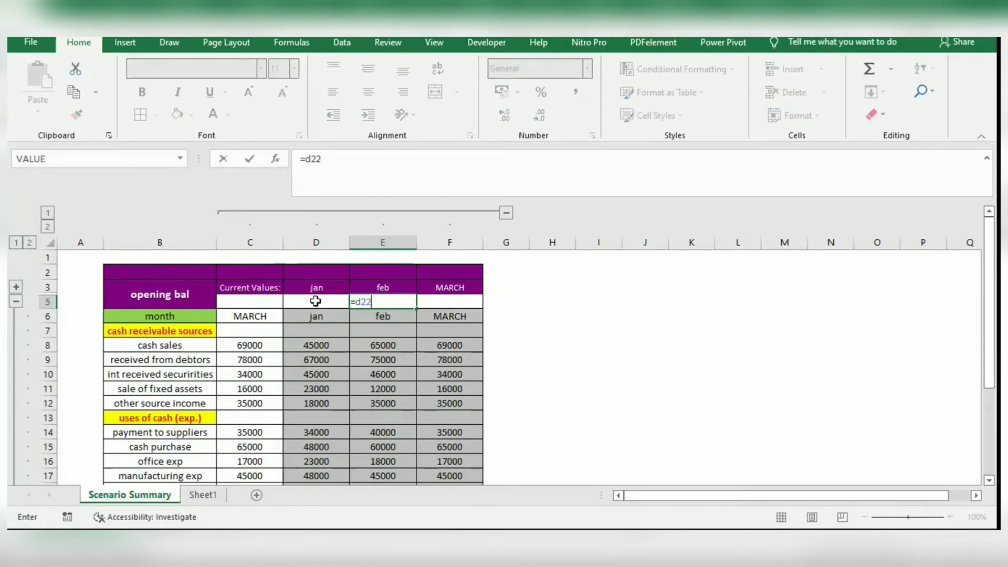
pyautogui.press('Return')
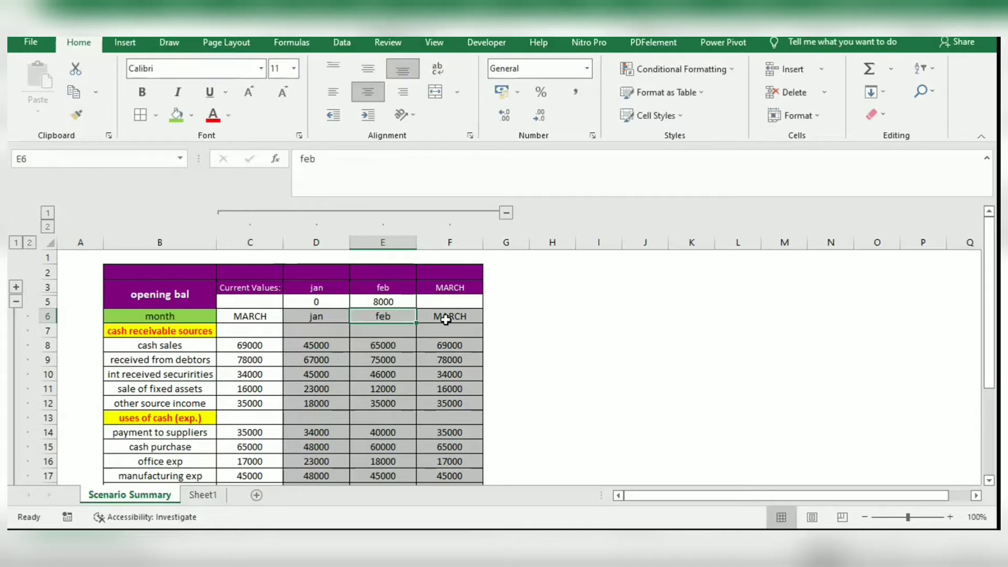
# Link the MARCH opening balance in F5 to the feb month end balance with =E22, and check the E5 and F5 formulas.
pyautogui.click(451, 302)
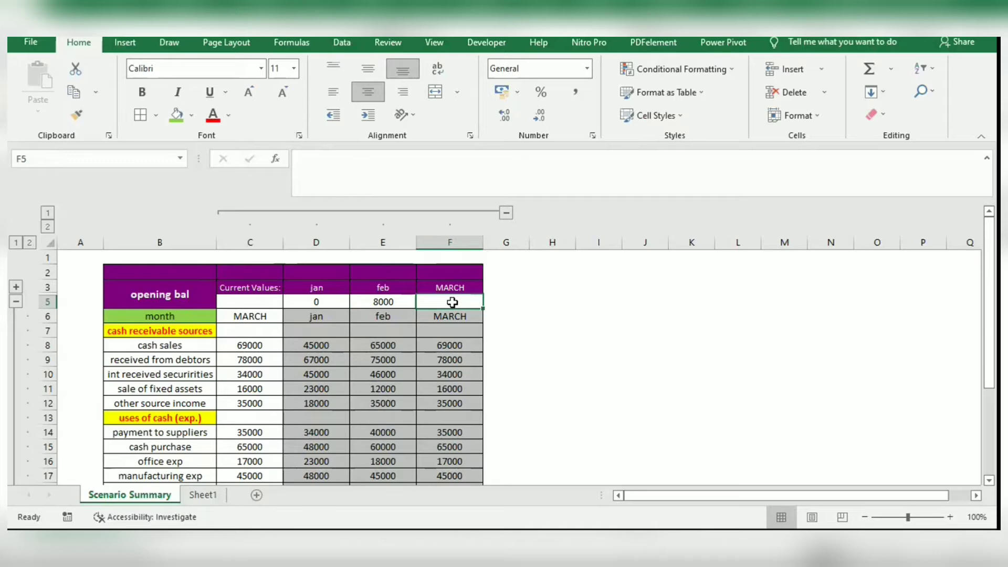
pyautogui.write('=')
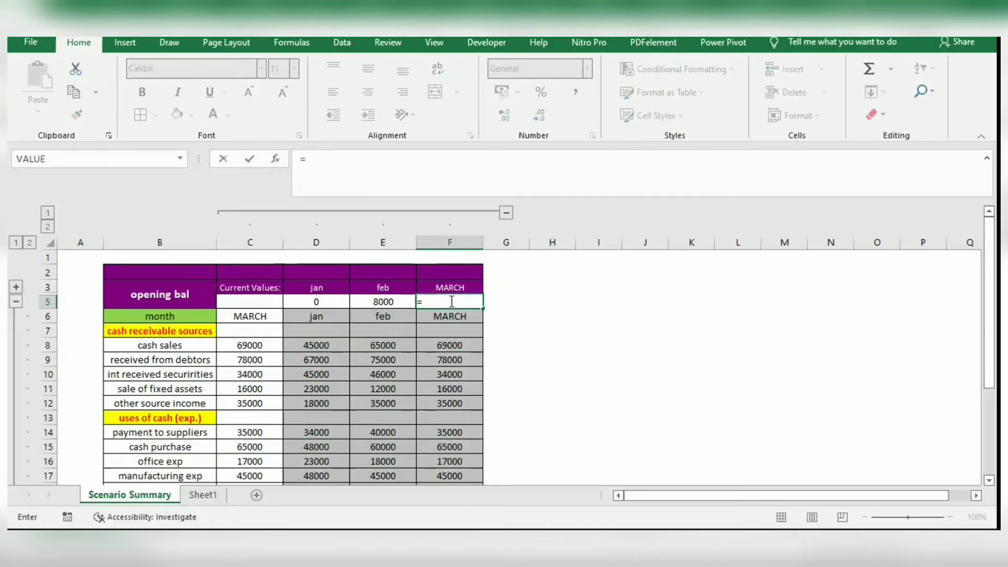
pyautogui.write('e22')
pyautogui.press('Return')
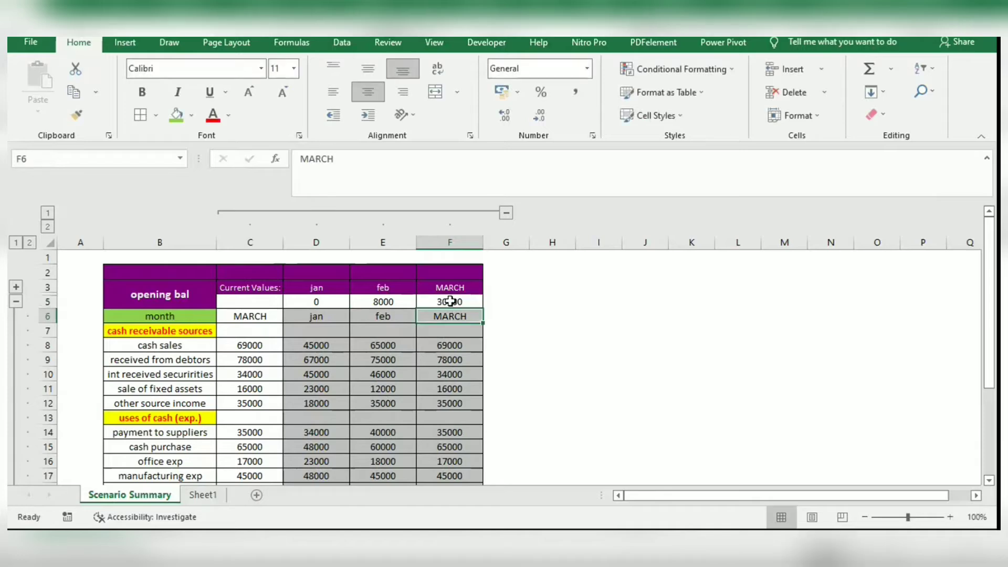
pyautogui.click(391, 301)
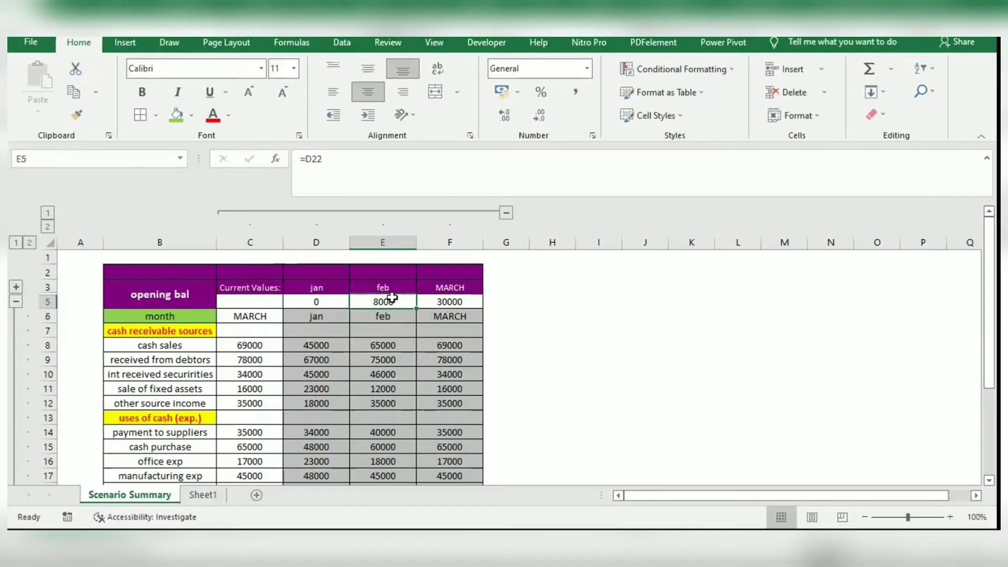
pyautogui.click(457, 301)
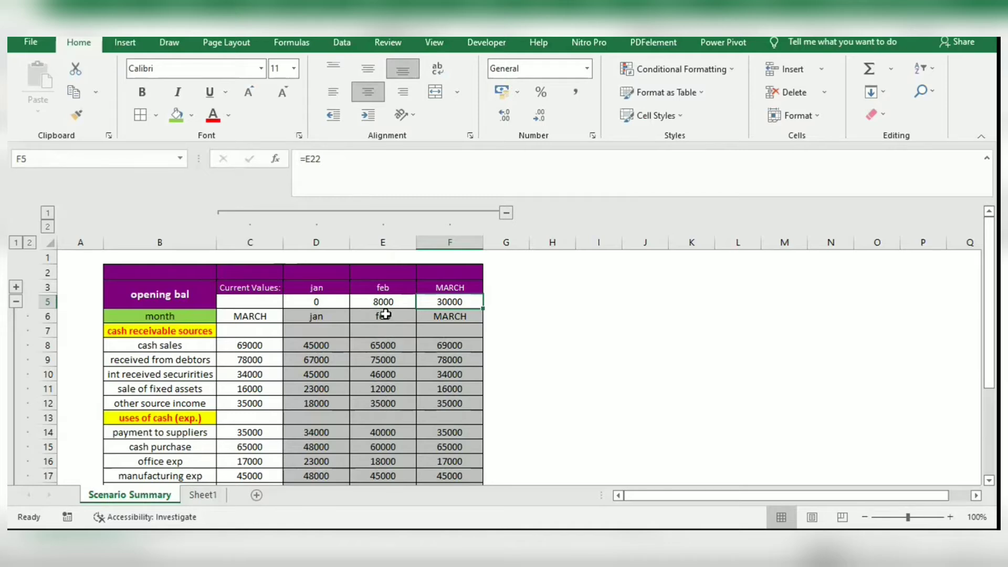
# Add the feb opening balance to the feb total income by changing the formula in E20 to =SUM(E8:E12)+E5.
pyautogui.click(988, 480)
pyautogui.click(989, 480)
pyautogui.click(988, 480)
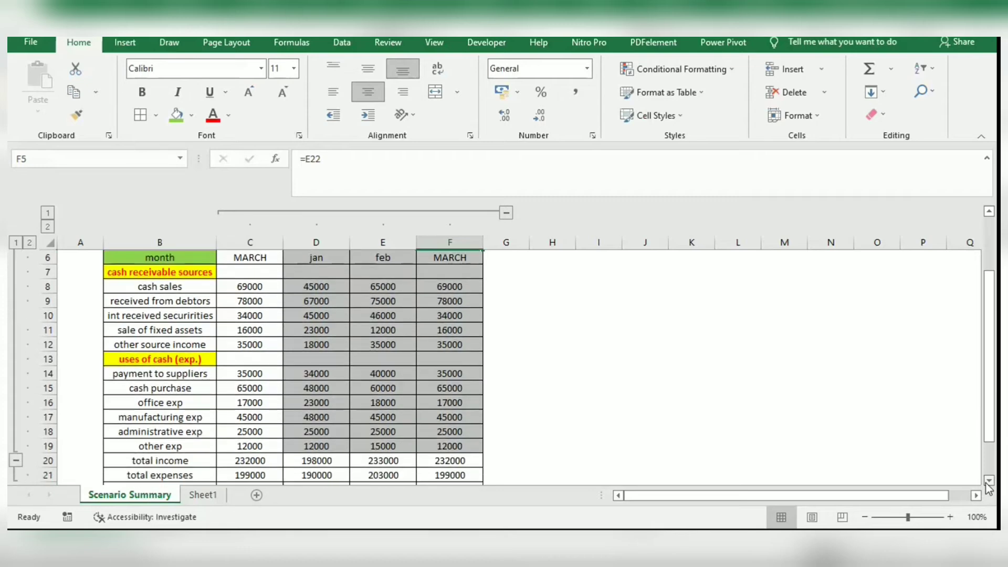
pyautogui.click(988, 480)
pyautogui.click(988, 480)
pyautogui.click(988, 480)
pyautogui.click(988, 480)
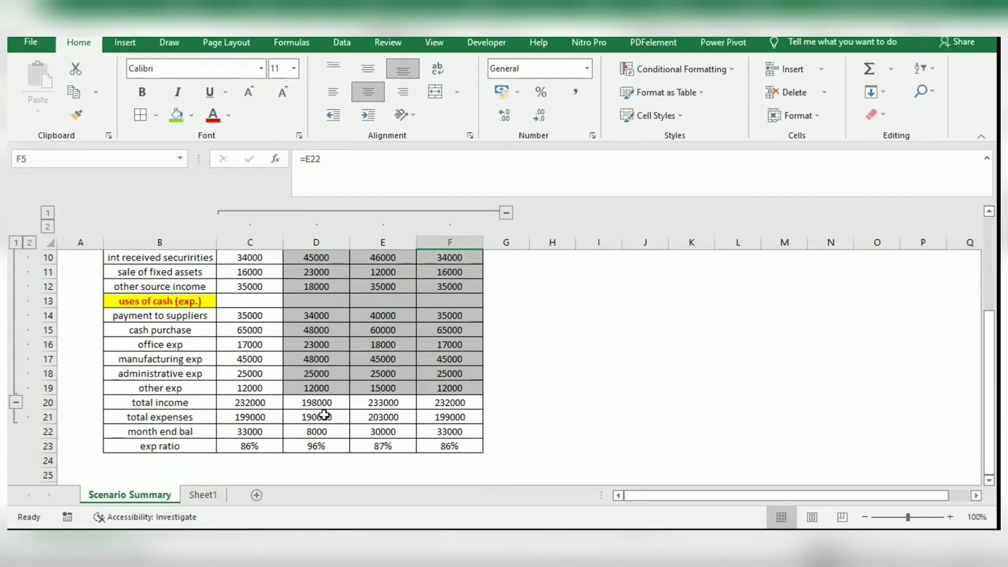
pyautogui.click(381, 405)
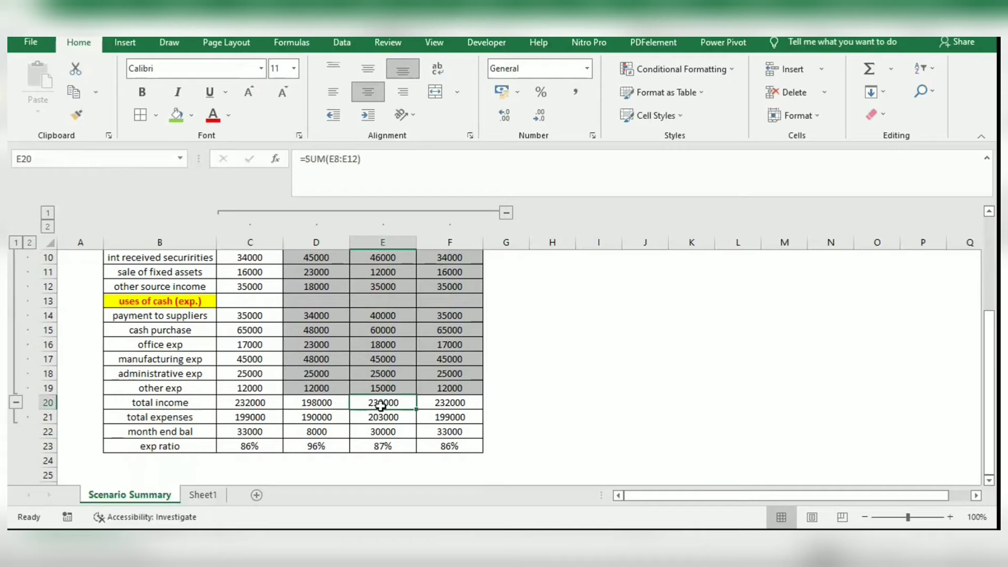
pyautogui.click(413, 159)
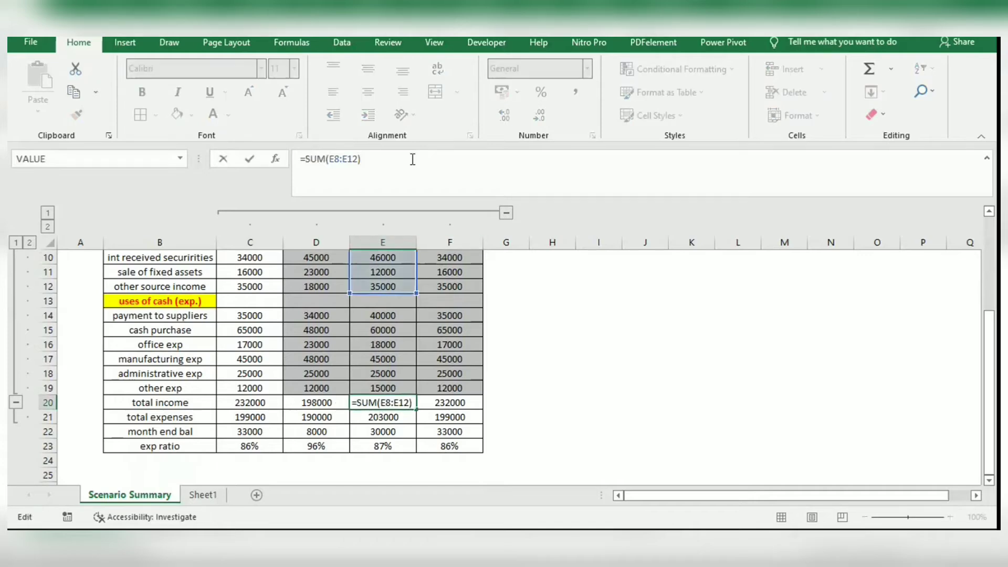
pyautogui.write('=')
pyautogui.press('BackSpace')
pyautogui.write('+')
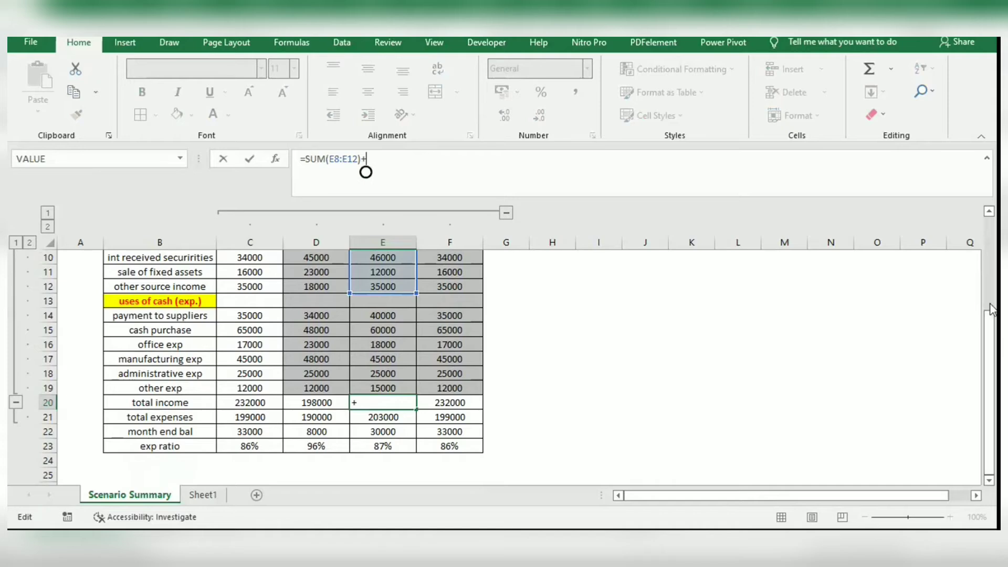
pyautogui.moveTo(991, 302); pyautogui.dragTo(990, 292)
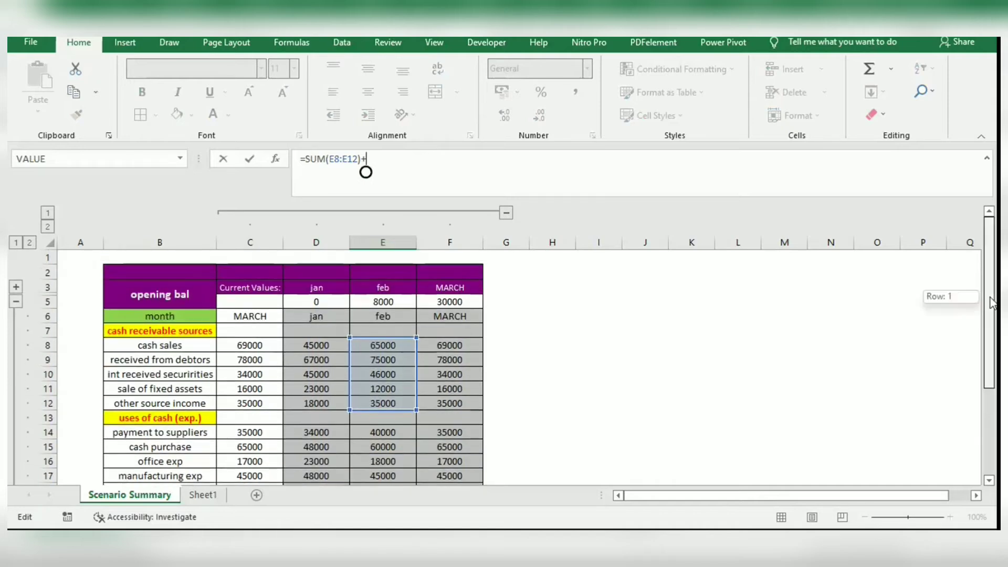
pyautogui.click(383, 302)
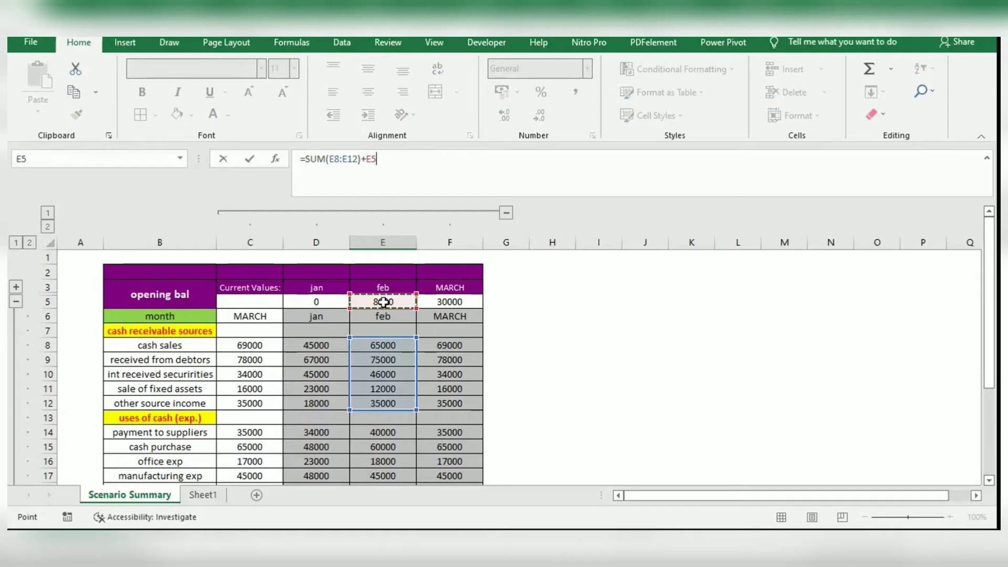
pyautogui.press('Return')
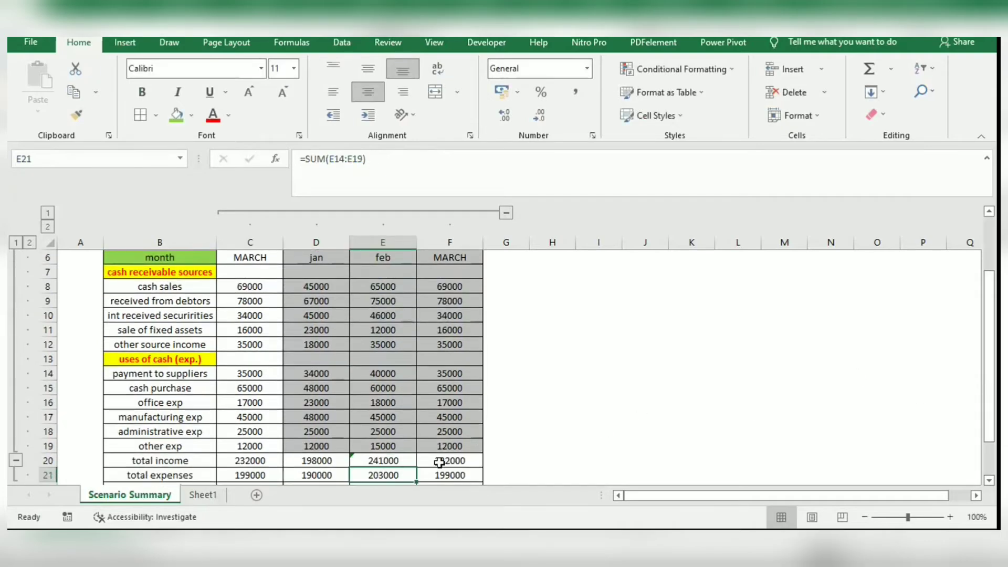
# Fill the feb total income formula in E20 across to the MARCH total income in F20.
pyautogui.click(384, 460)
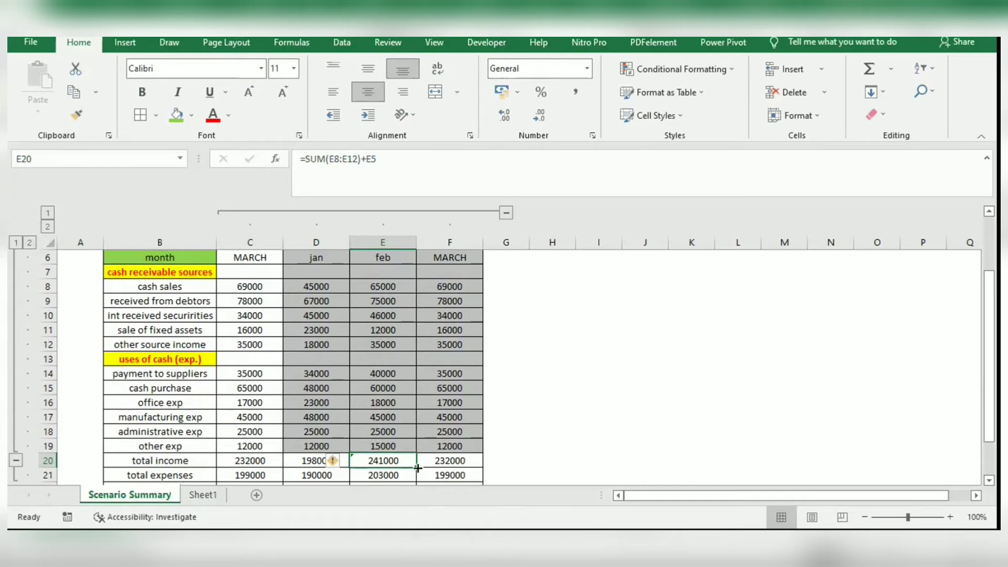
pyautogui.moveTo(418, 467); pyautogui.dragTo(477, 465)
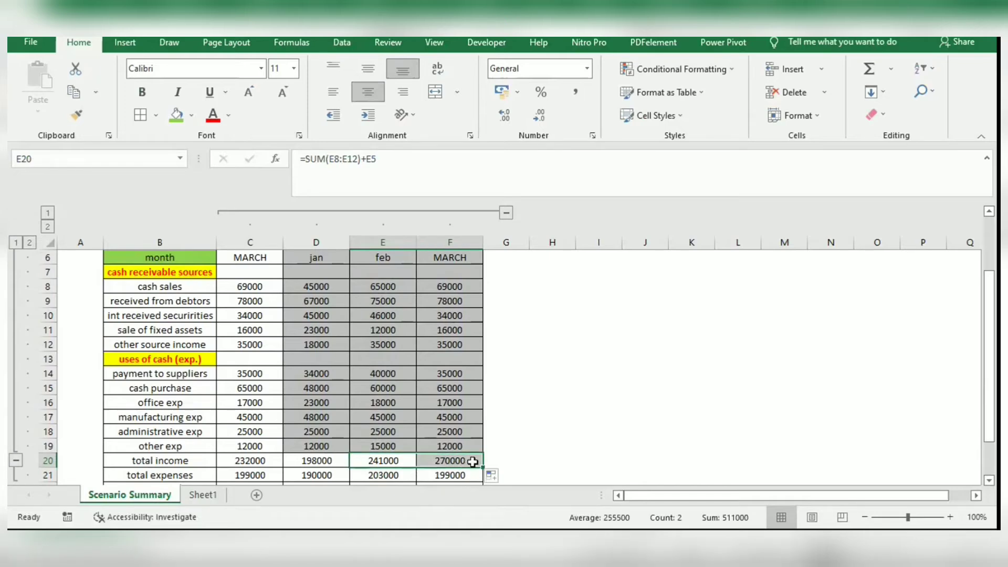
pyautogui.moveTo(996, 339); pyautogui.dragTo(994, 410)
pyautogui.scroll(3, 922, 409)
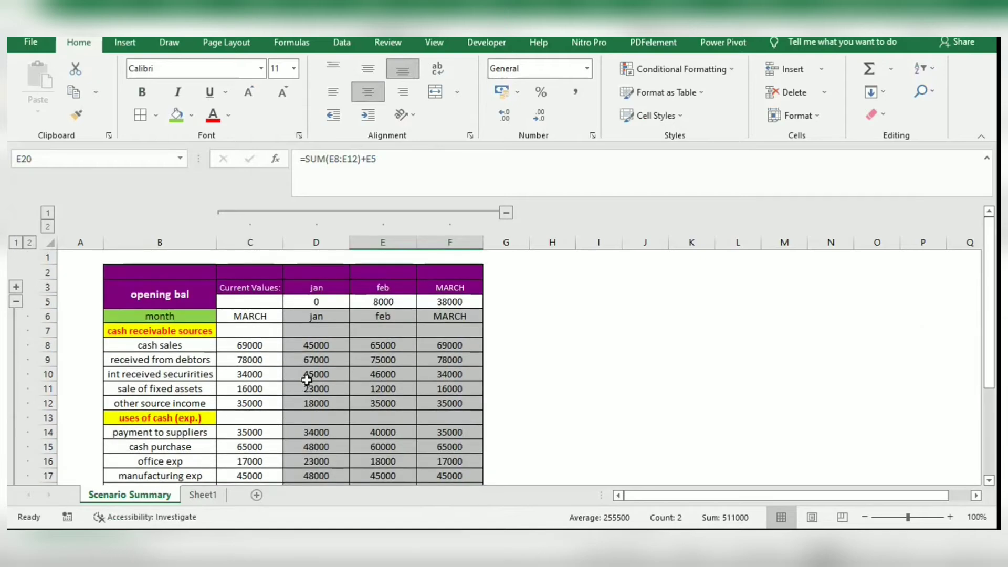
# Fit column C to its contents and slightly narrow column D of the cash budget table.
pyautogui.click(899, 517)
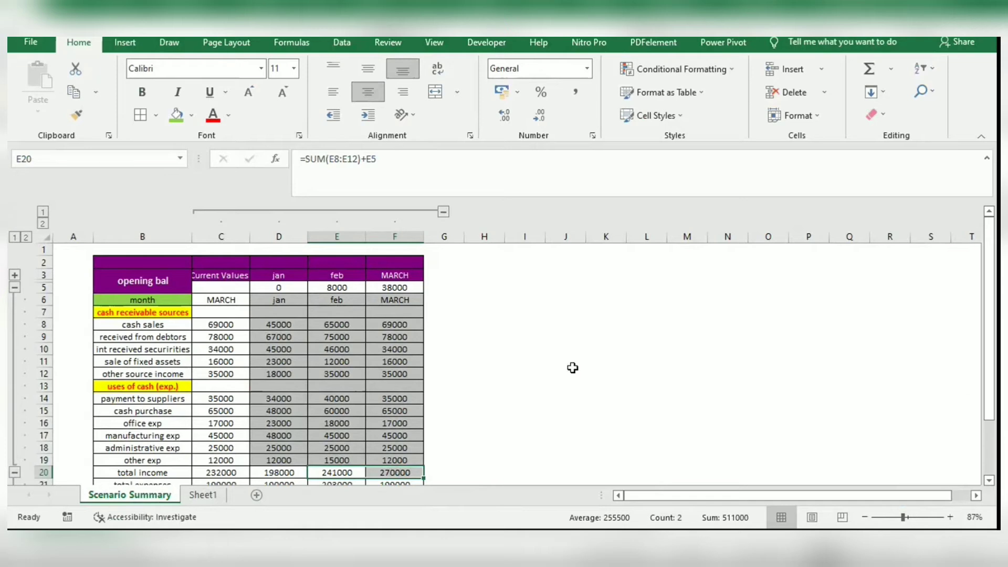
pyautogui.click(975, 138)
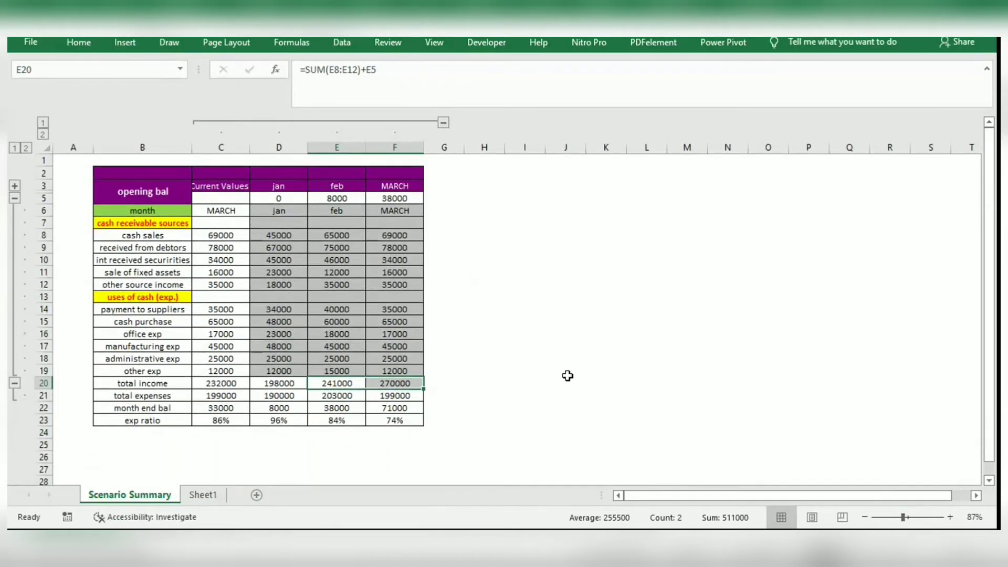
pyautogui.doubleClick(250, 147)
pyautogui.moveTo(314, 148); pyautogui.dragTo(310, 148)
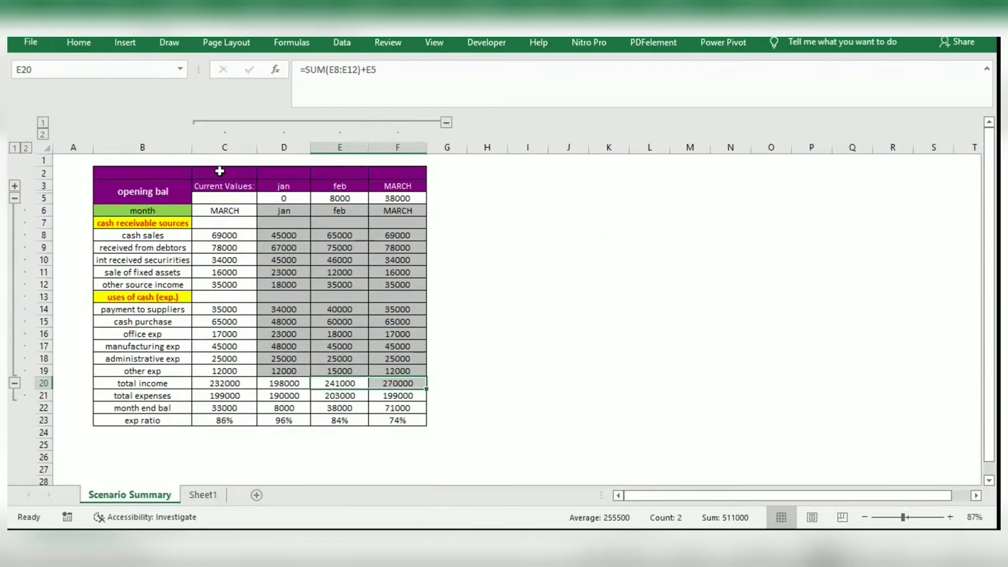
pyautogui.click(156, 168)
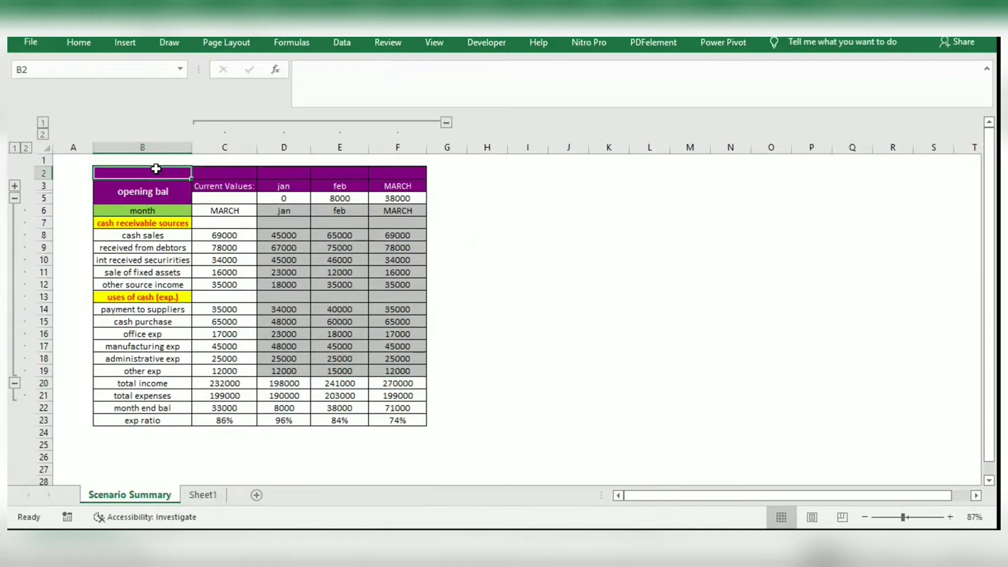
pyautogui.hotkey('shift', 'Right')
pyautogui.hotkey('shift', 'Right')
pyautogui.hotkey('shift', 'Right')
pyautogui.hotkey('shift', 'Right')
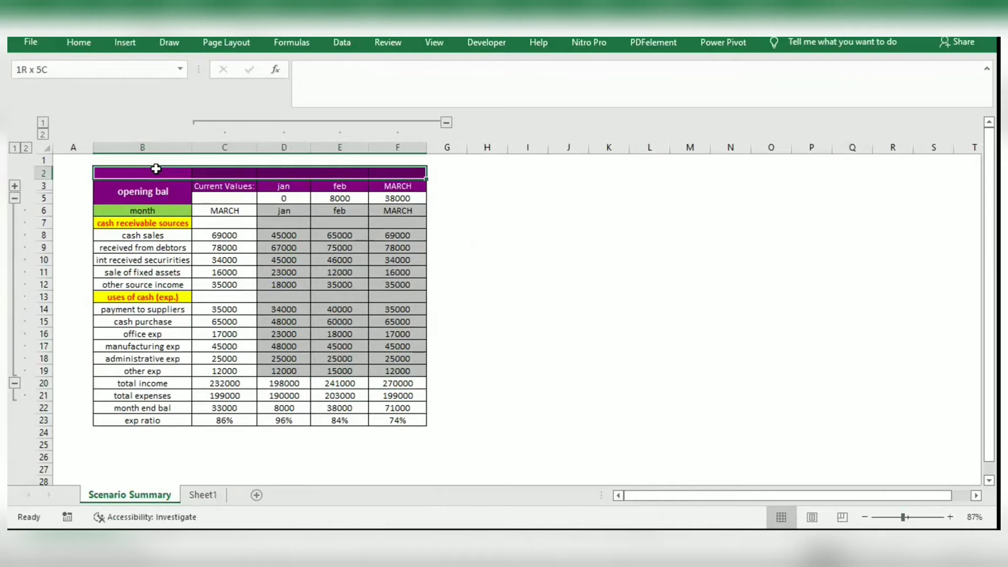
pyautogui.write('cas')
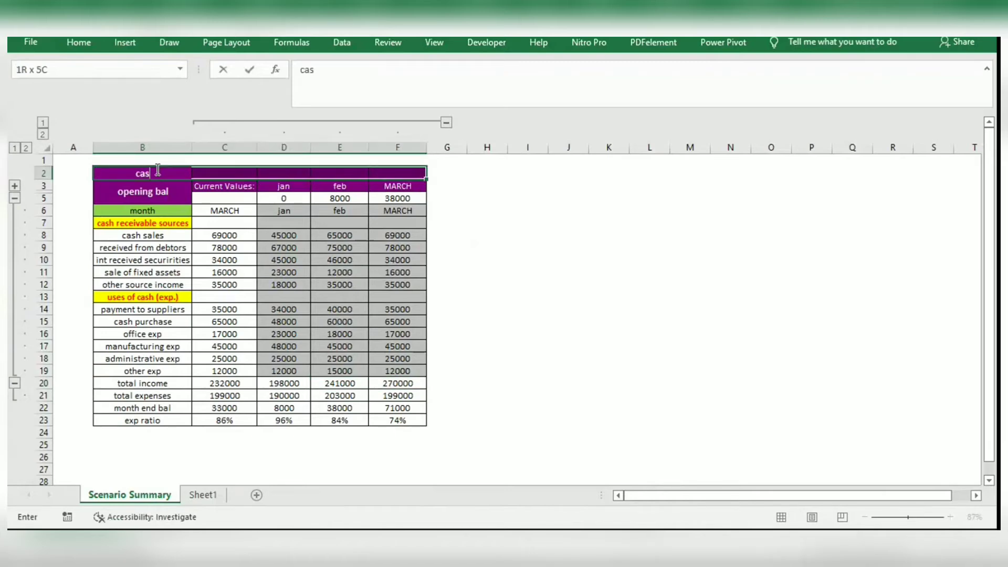
pyautogui.write('h budget')
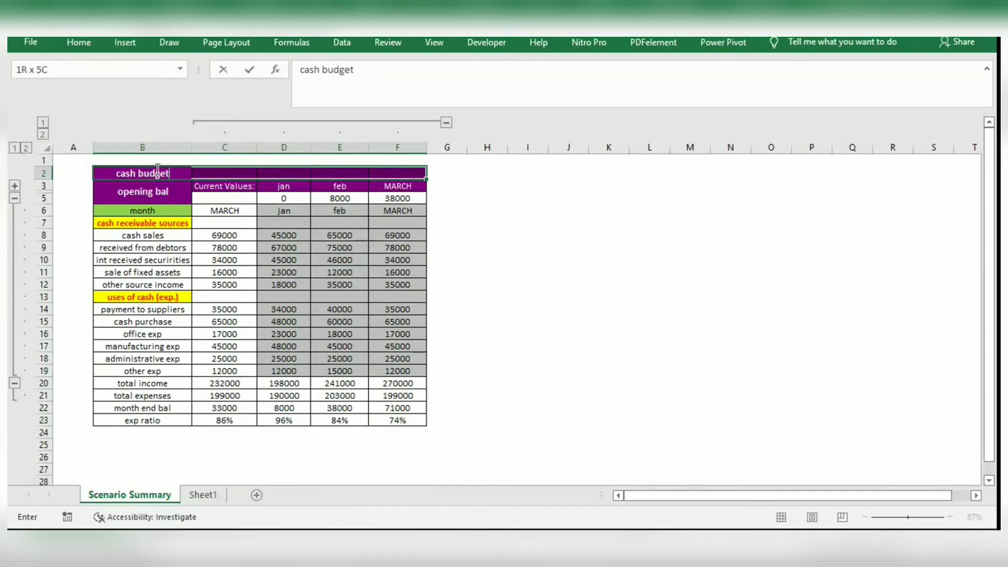
pyautogui.click(79, 42)
pyautogui.press('Escape')
pyautogui.press('Escape')
# Enter the title "cash budget" in B2 and merge and center it across B2:F2.
pyautogui.click(180, 176)
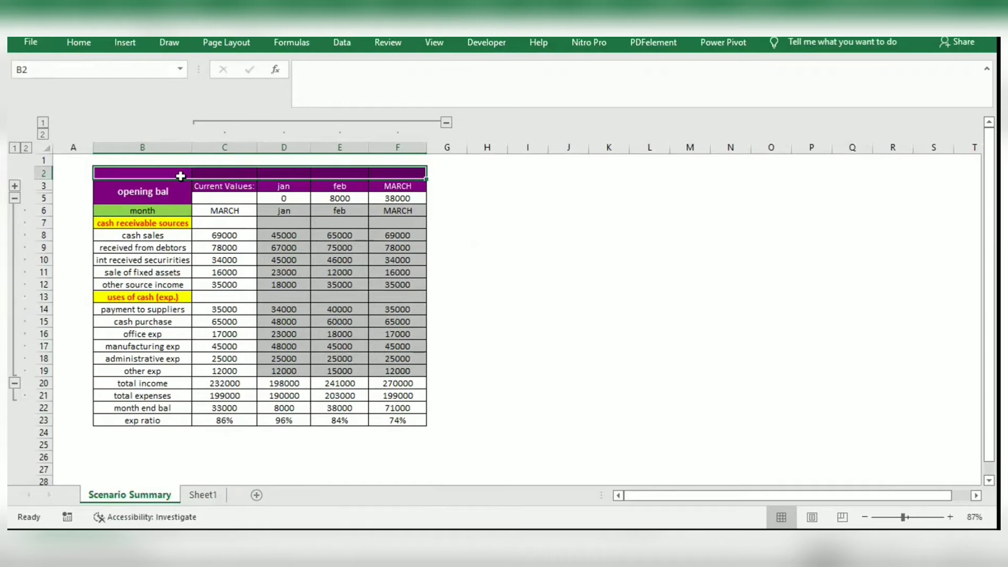
pyautogui.write('cash budget')
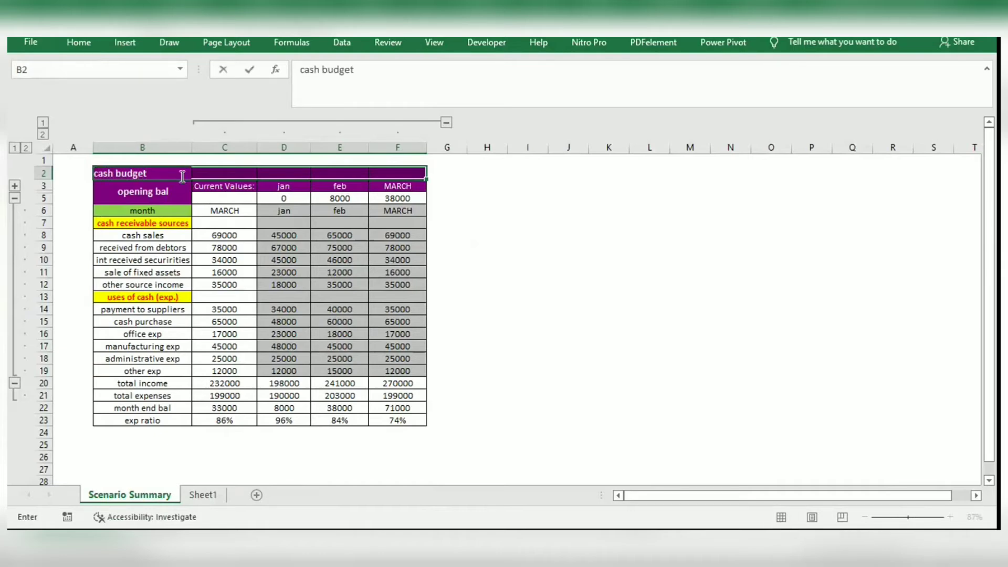
pyautogui.click(498, 260)
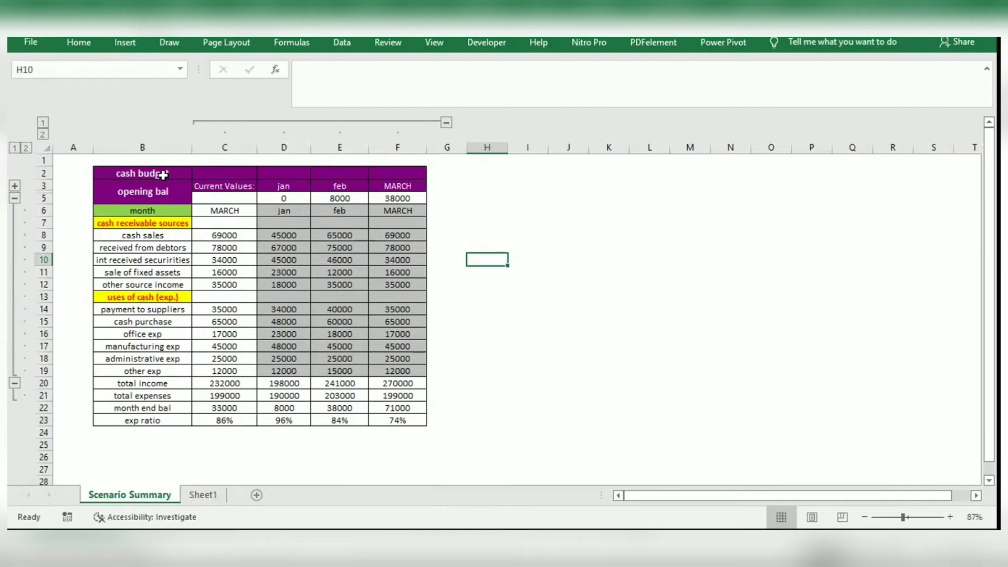
pyautogui.moveTo(164, 175); pyautogui.dragTo(382, 178)
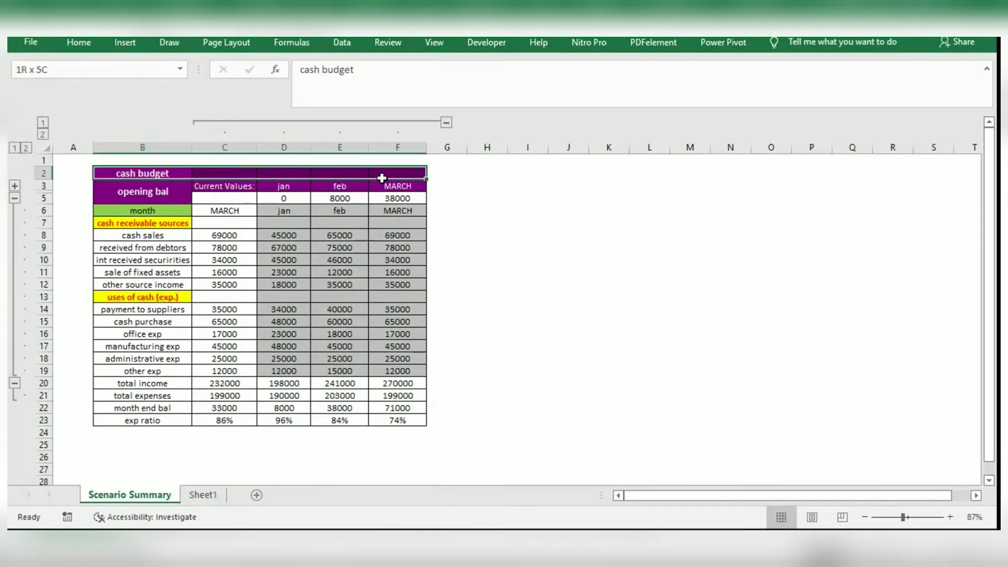
pyautogui.click(84, 40)
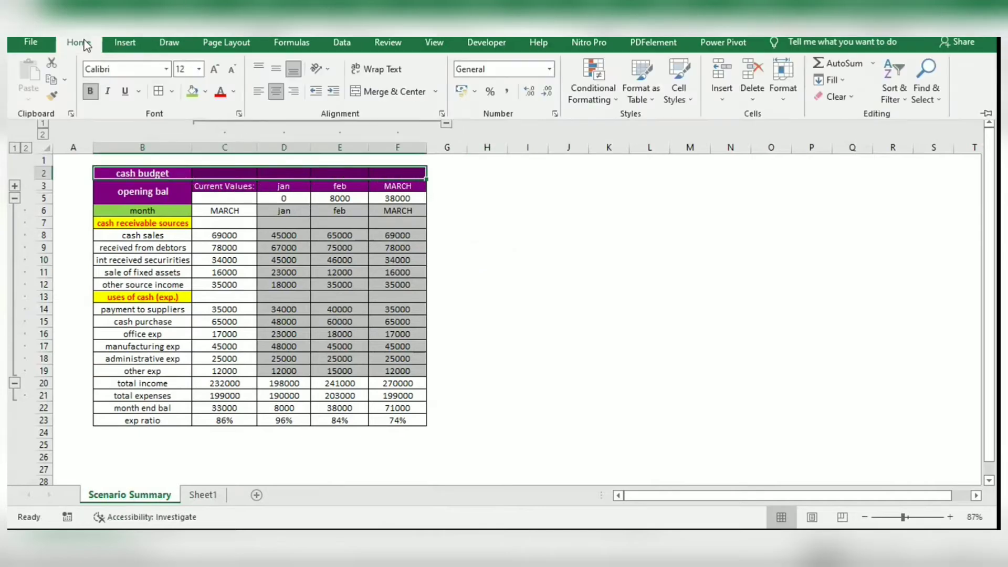
pyautogui.click(387, 91)
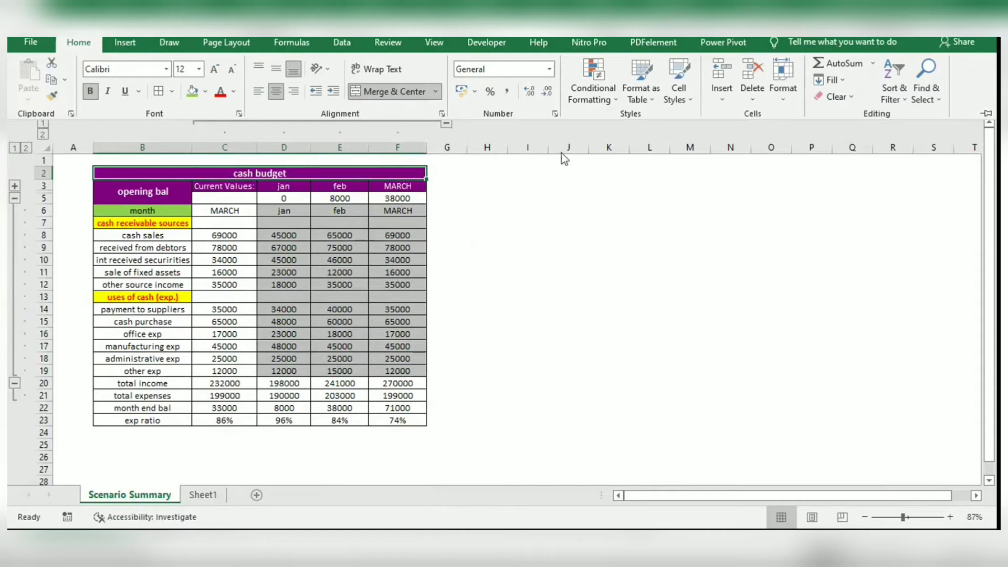
pyautogui.click(607, 216)
pyautogui.click(608, 216)
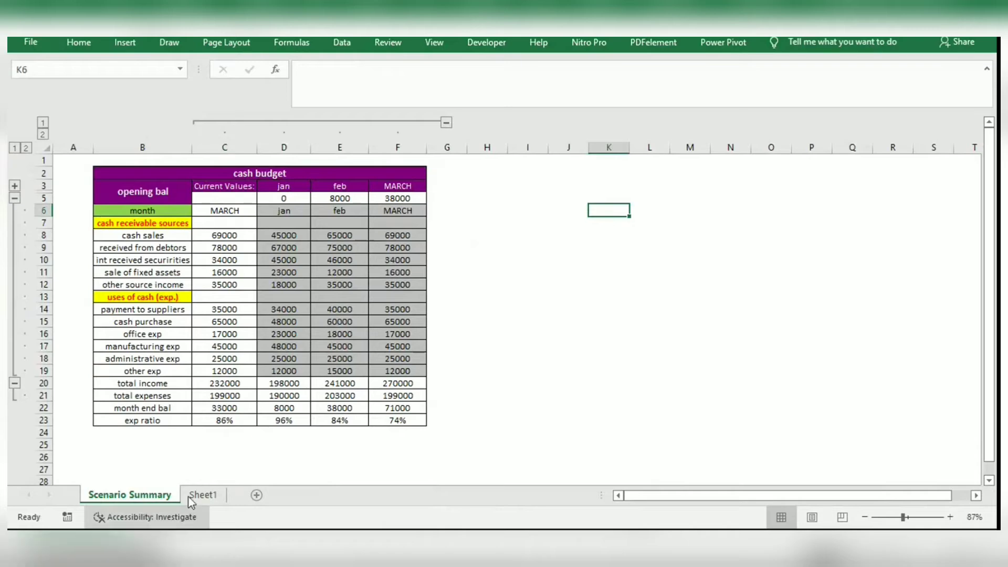
# Switch to Sheet1 and select the MARCH cash sales value in B4.
pyautogui.click(202, 495)
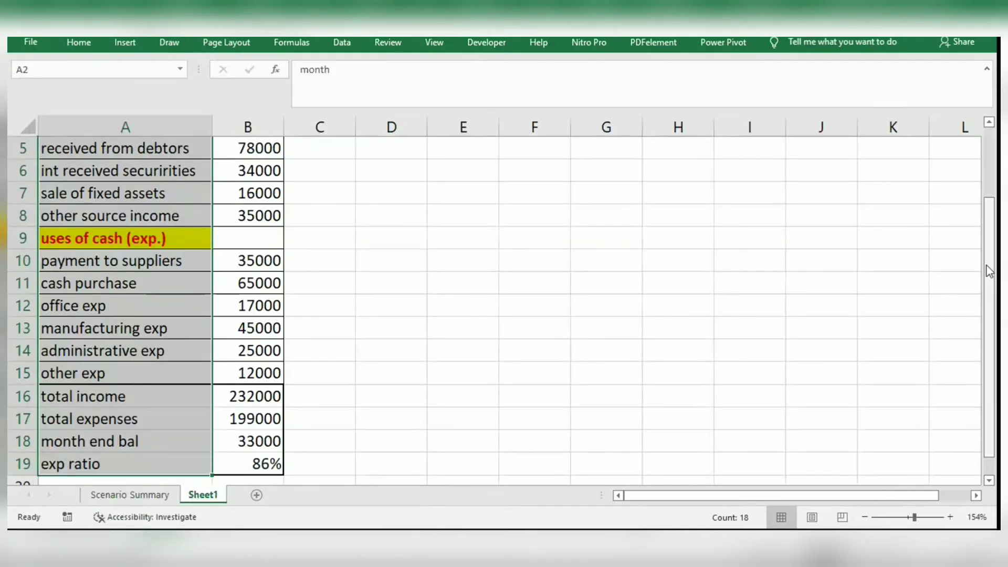
pyautogui.click(120, 497)
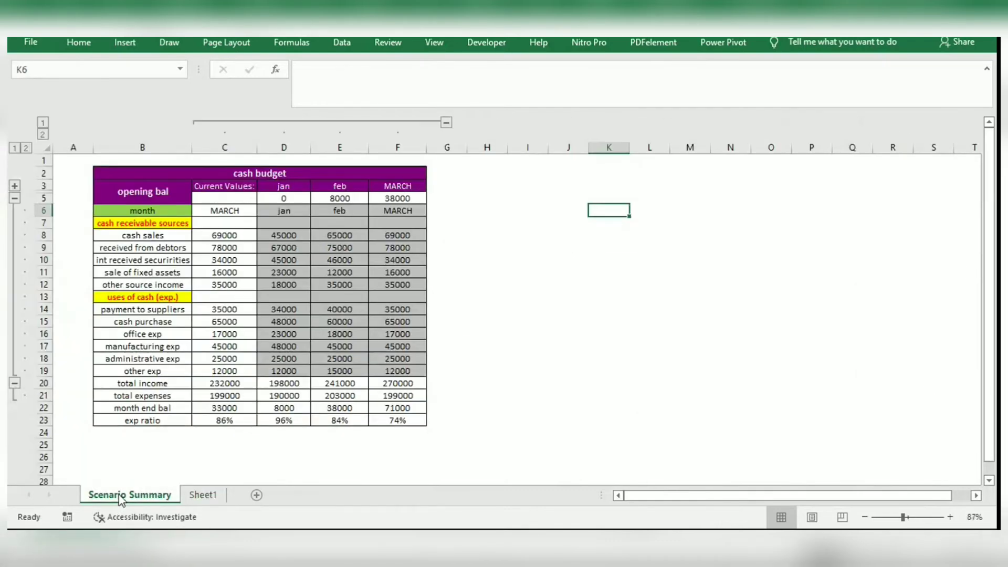
pyautogui.click(203, 494)
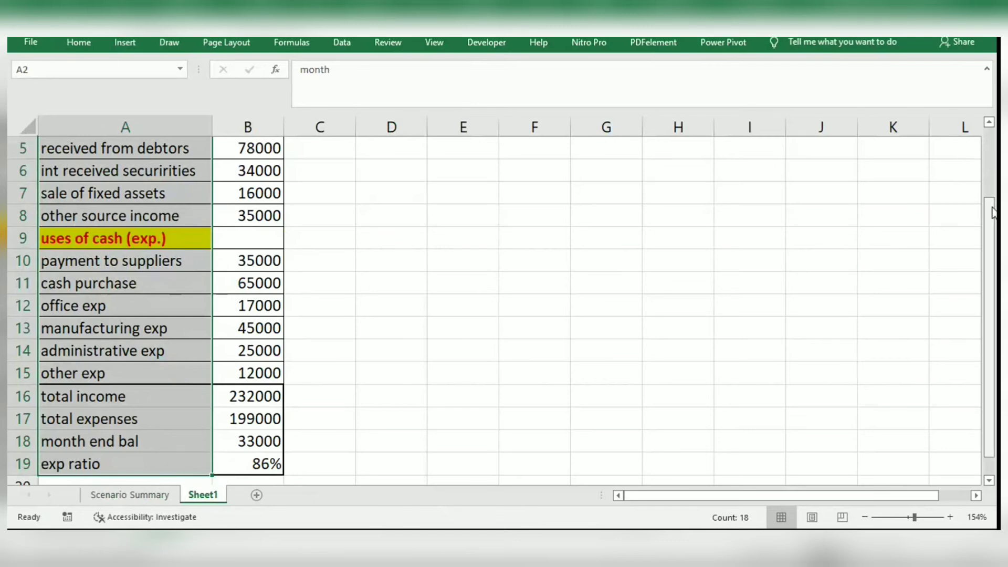
pyautogui.moveTo(993, 213); pyautogui.dragTo(992, 205)
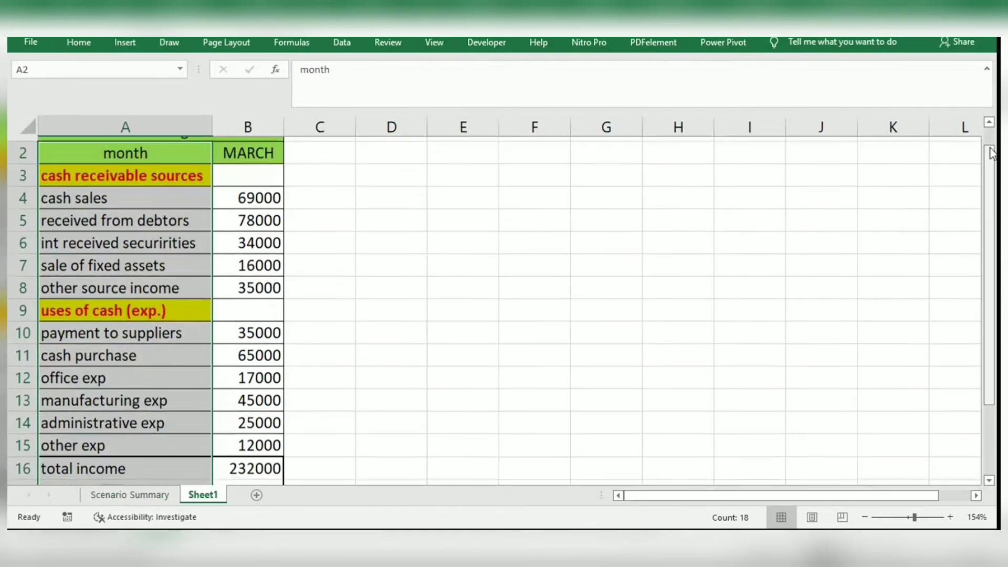
pyautogui.click(253, 191)
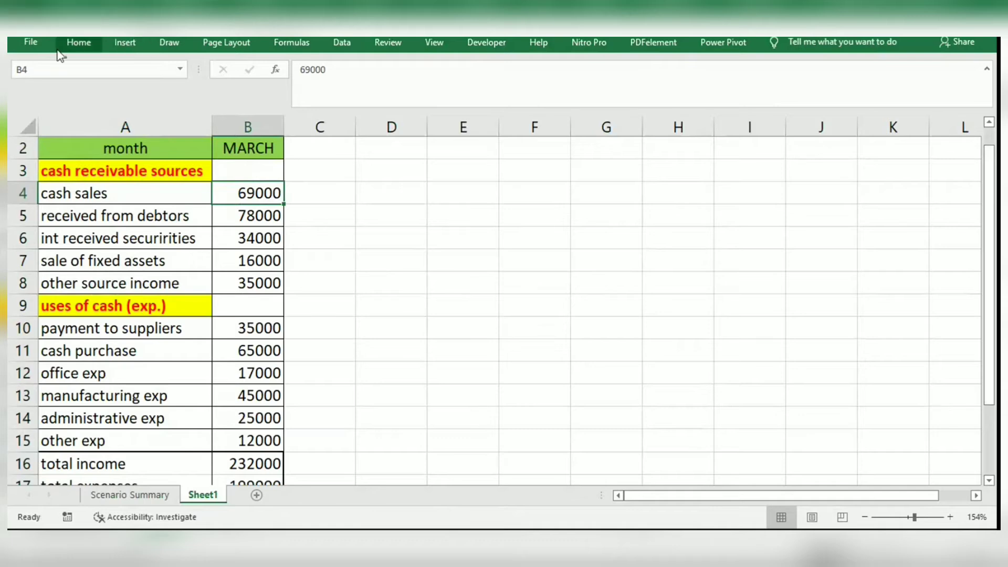
# Generate a scenario summary report from the Scenario Manager, keeping K6 as the result cell.
pyautogui.click(79, 42)
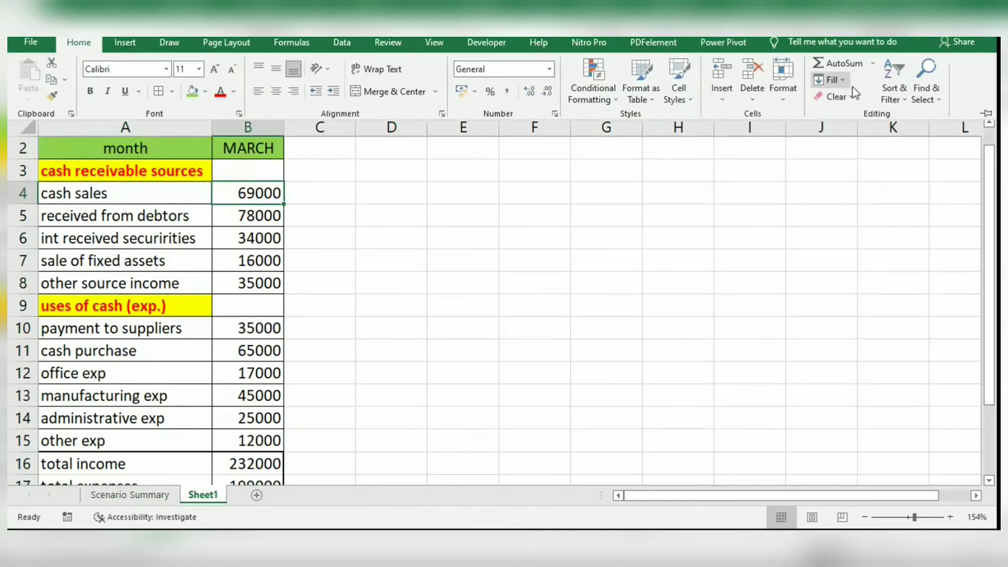
pyautogui.click(348, 45)
pyautogui.click(675, 100)
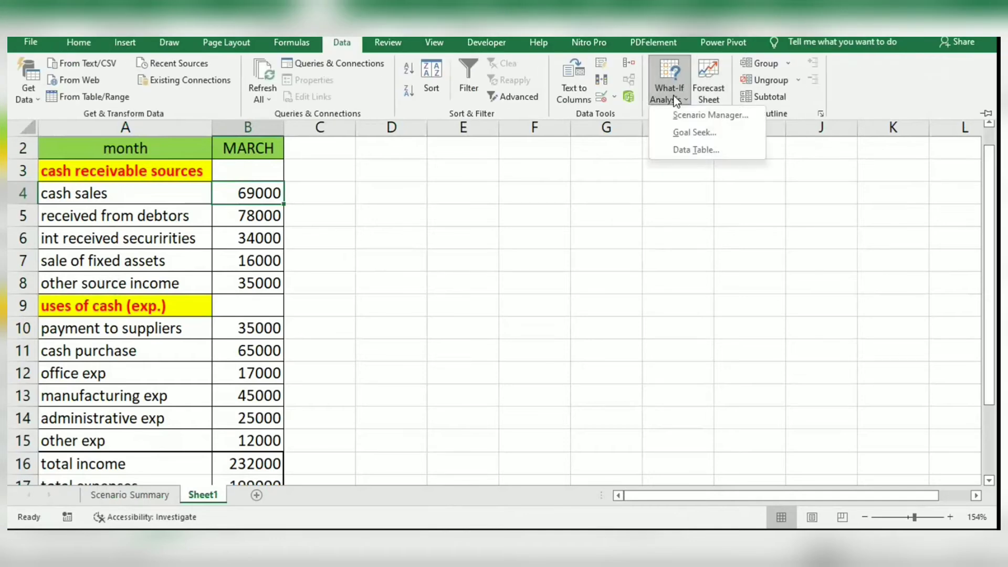
pyautogui.click(732, 116)
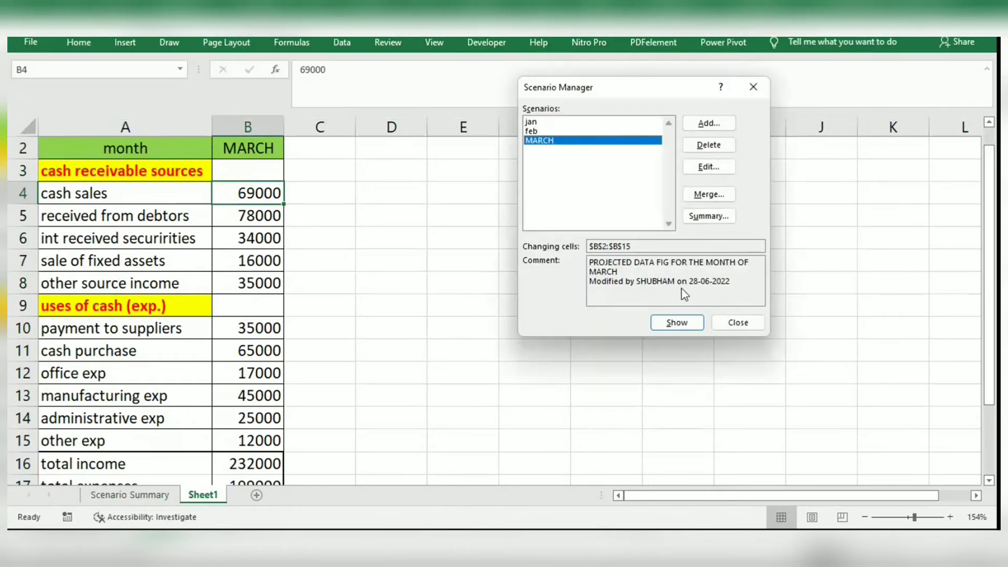
pyautogui.click(705, 218)
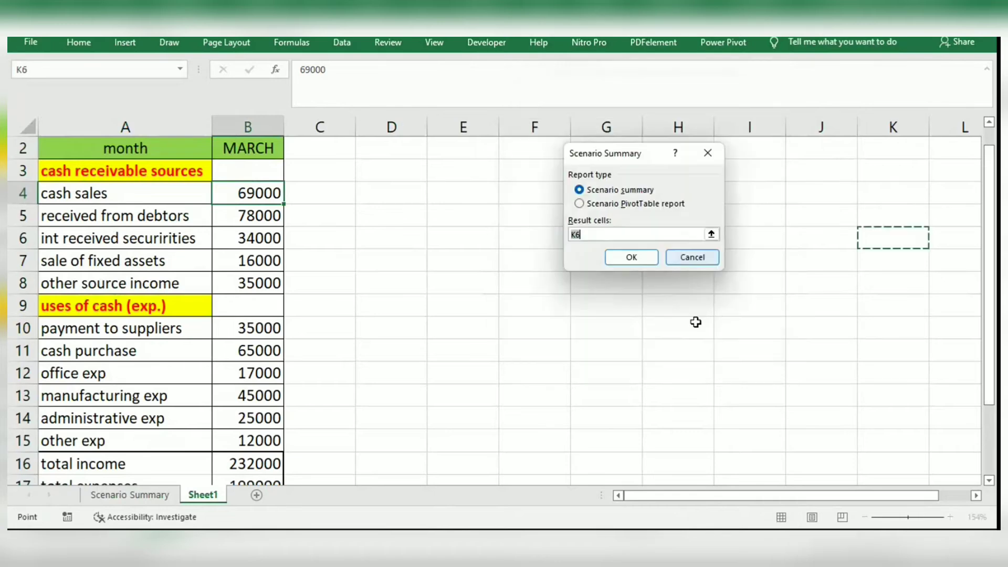
pyautogui.click(631, 257)
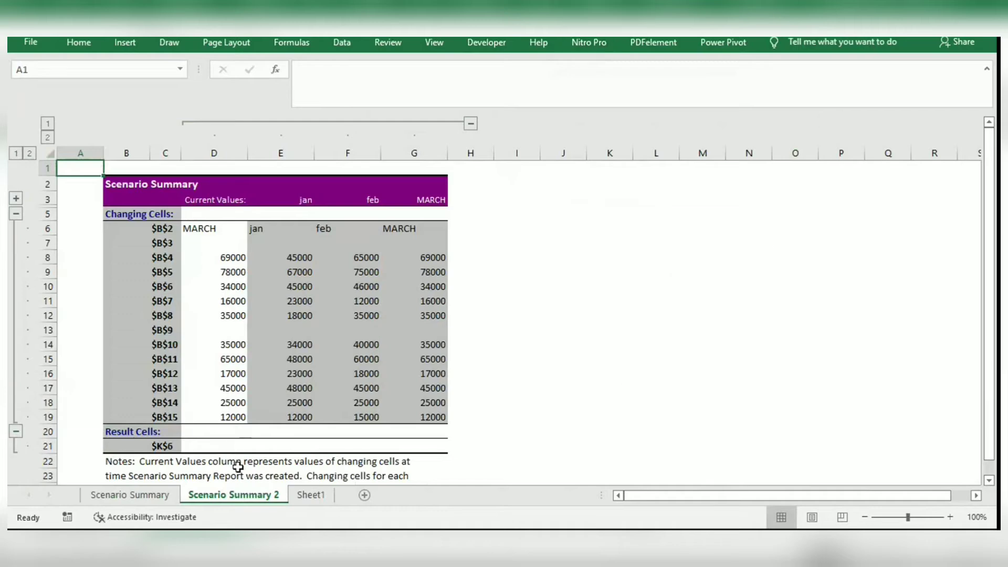
# Delete the Scenario Summary 2 sheet and confirm its permanent removal.
pyautogui.rightClick(258, 497)
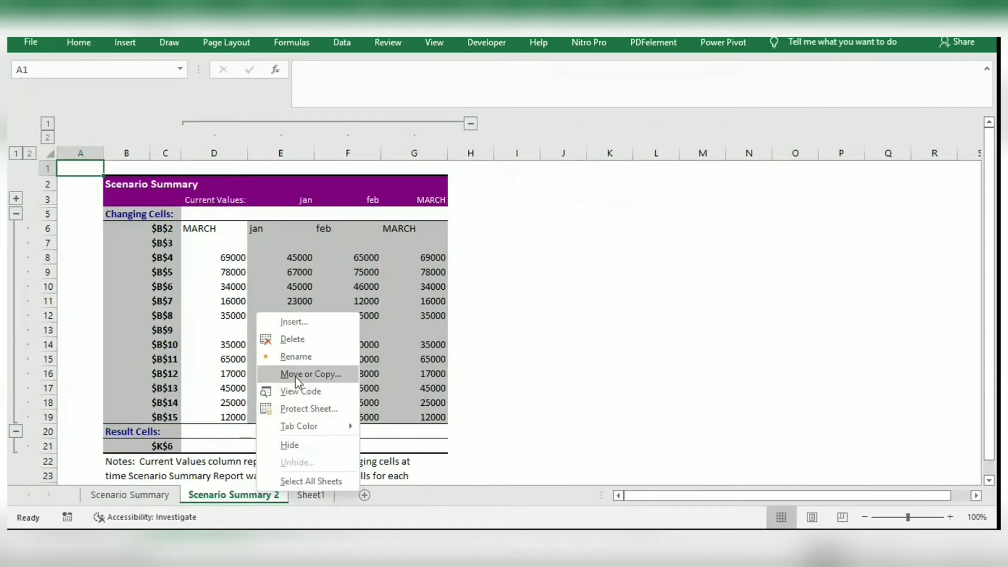
pyautogui.click(299, 340)
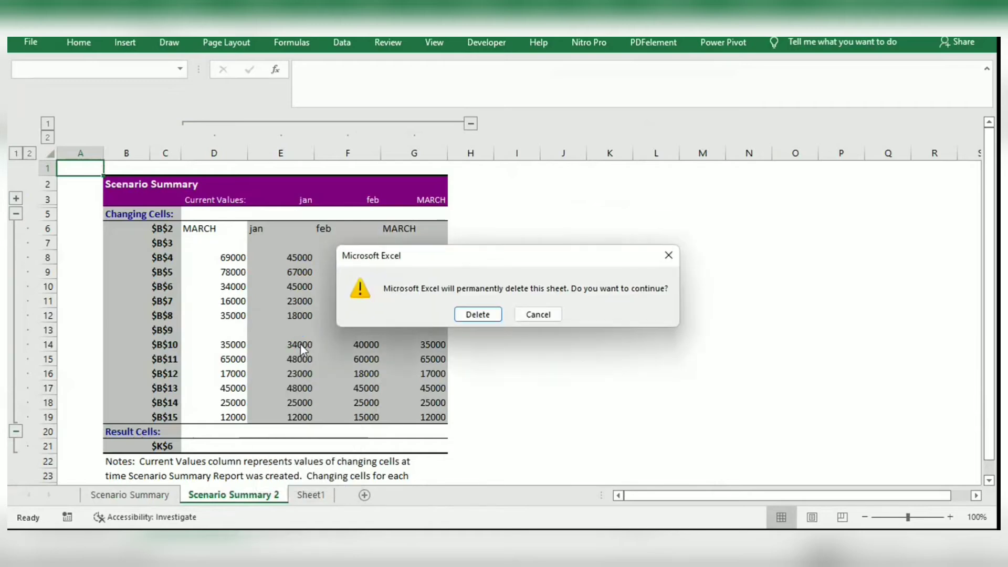
pyautogui.click(471, 313)
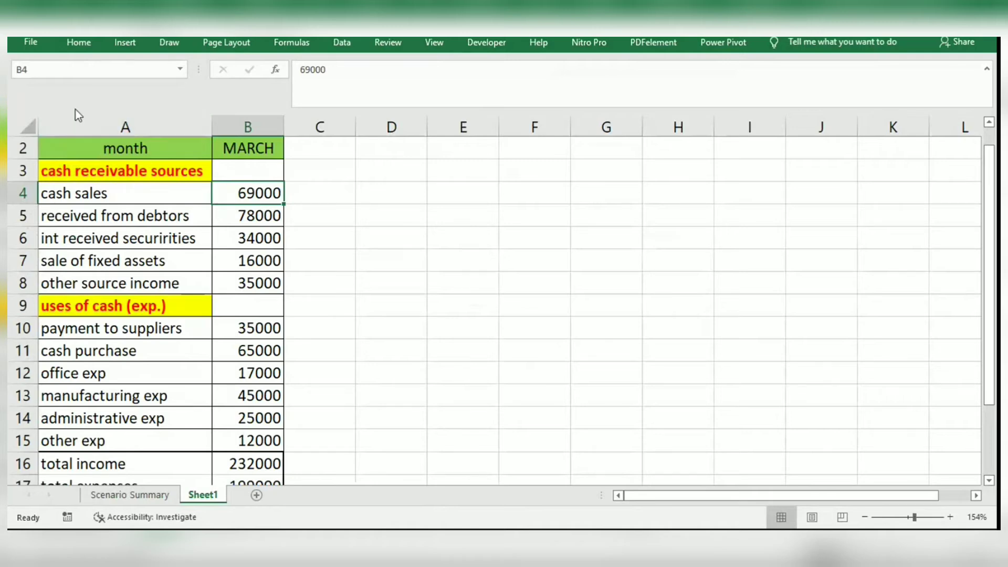
# Name the cash sales value cell B4 on Sheet1 cash_sales and check the assigned name.
pyautogui.click(70, 68)
pyautogui.press('BackSpace')
pyautogui.write('cash_sales')
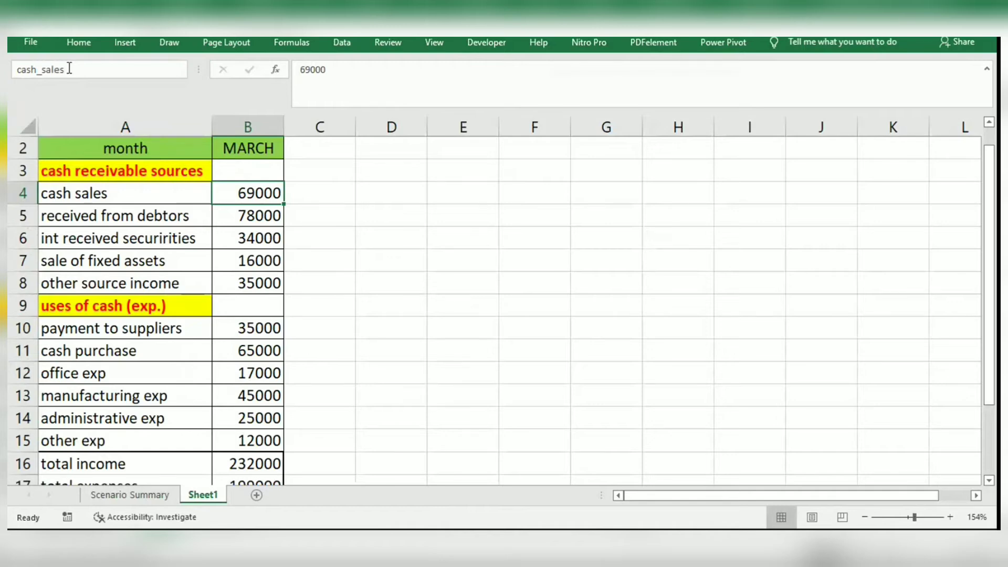
pyautogui.press('Return')
pyautogui.click(242, 216)
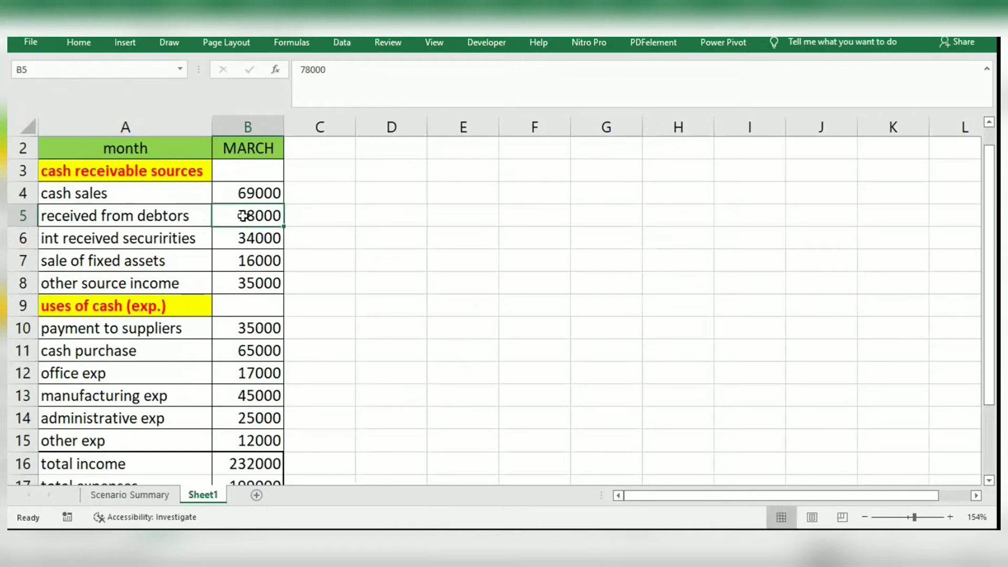
pyautogui.click(246, 193)
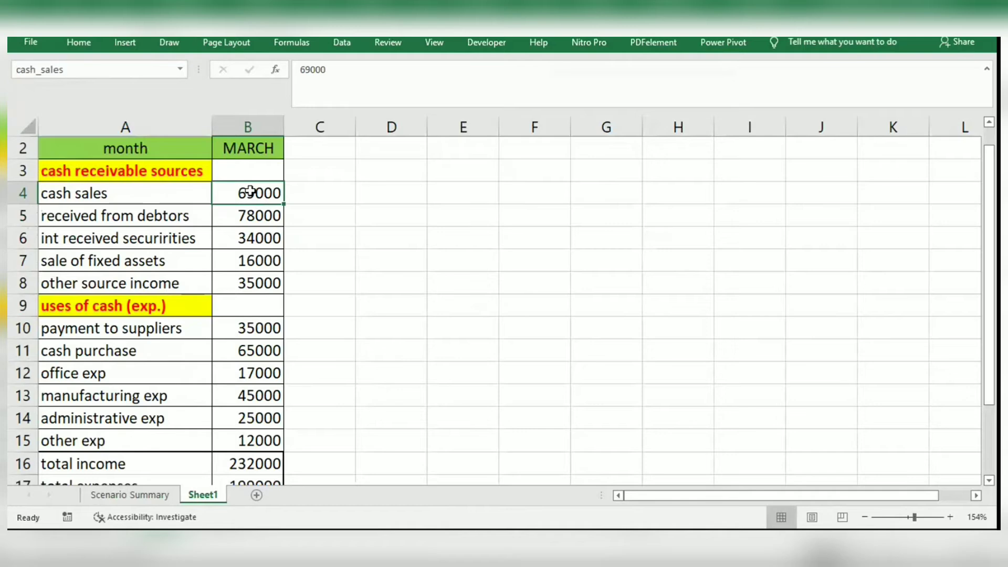
# Name the received from debtors value cell B5 debtors_rec.
pyautogui.click(271, 216)
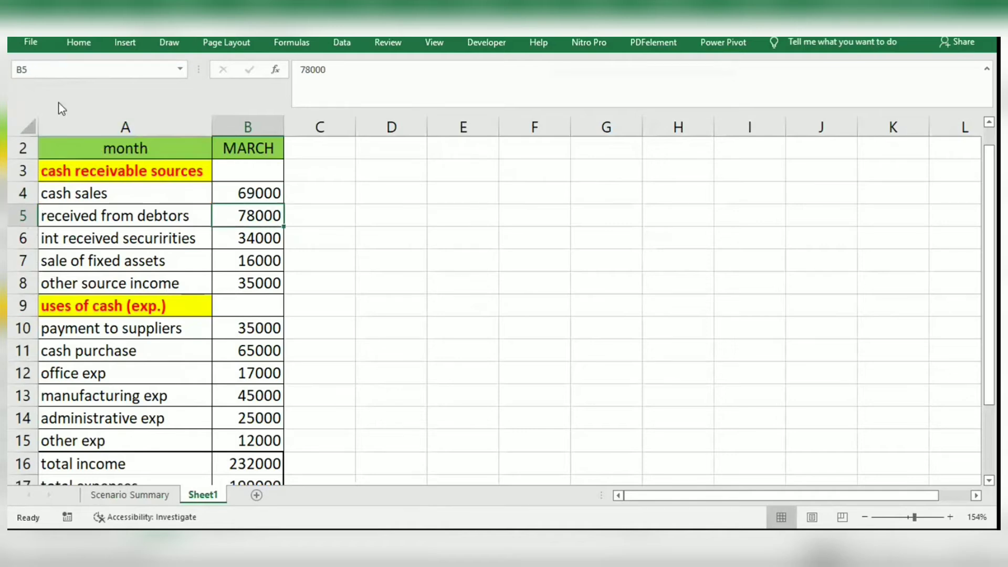
pyautogui.click(89, 70)
pyautogui.press('BackSpace')
pyautogui.write('debtors_rec')
# Name the interest received from securities value cell B6 on Sheet1 int.
pyautogui.click(254, 238)
pyautogui.click(103, 65)
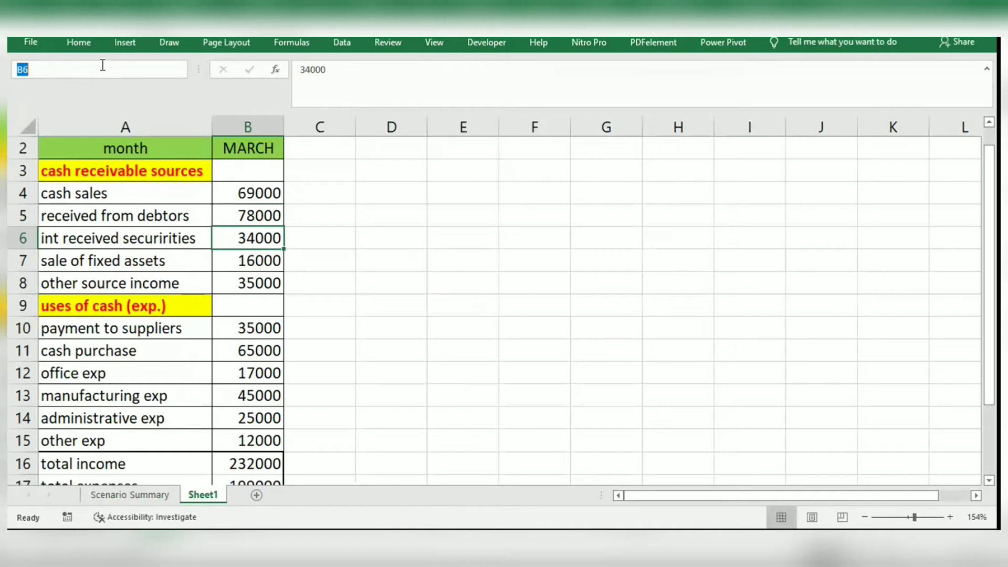
pyautogui.press('BackSpace')
pyautogui.write('im')
pyautogui.press('BackSpace')
pyautogui.write('nt')
pyautogui.press('Escape')
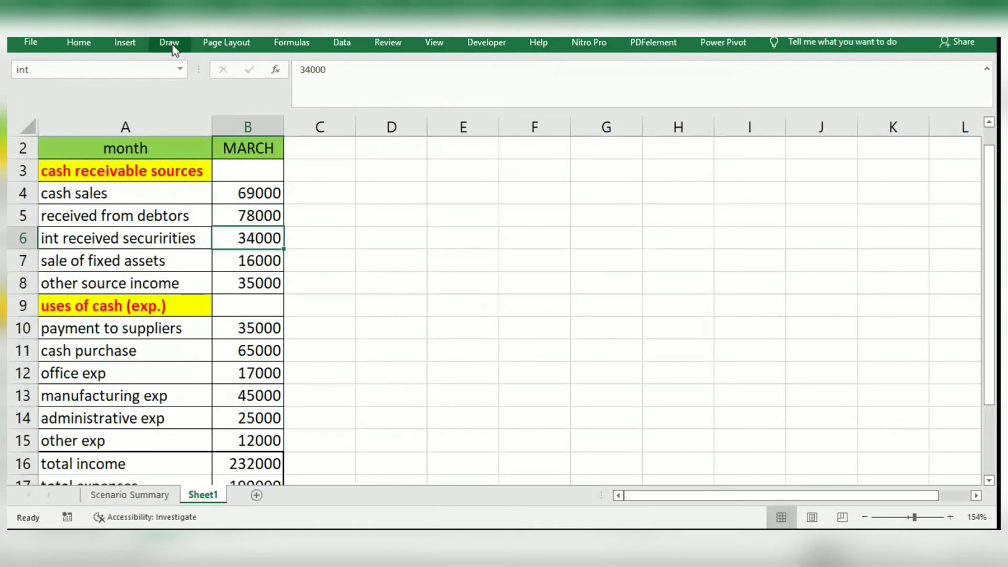
# Generate a scenario summary report with K6 as the result cell and check the cash_sales and int labels in it.
pyautogui.click(80, 42)
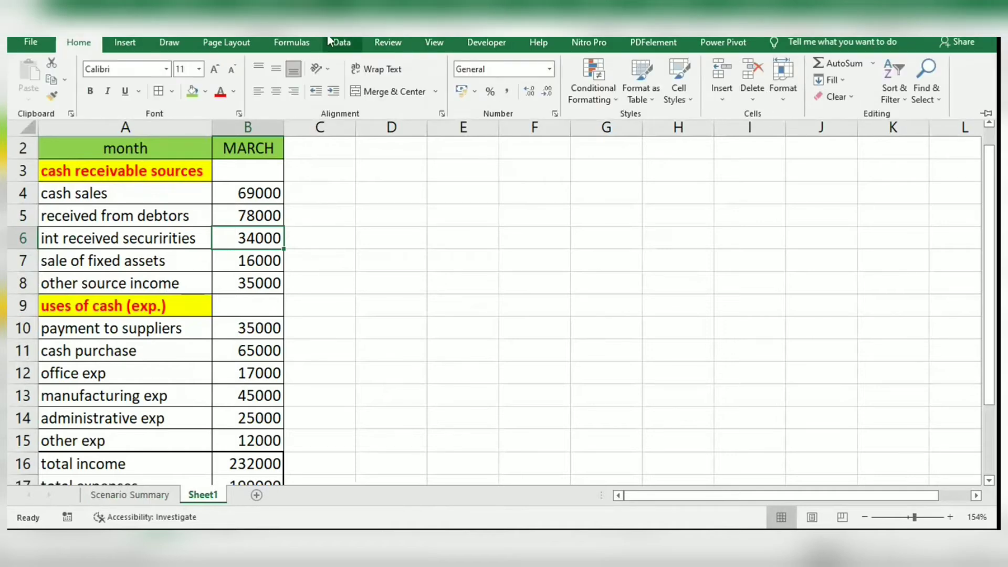
pyautogui.click(340, 42)
pyautogui.click(664, 98)
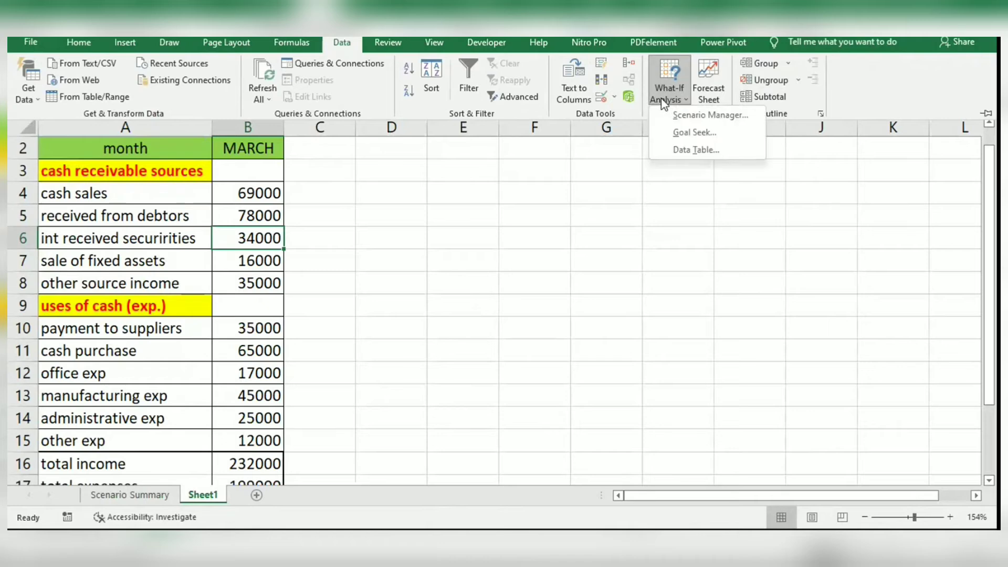
pyautogui.click(703, 117)
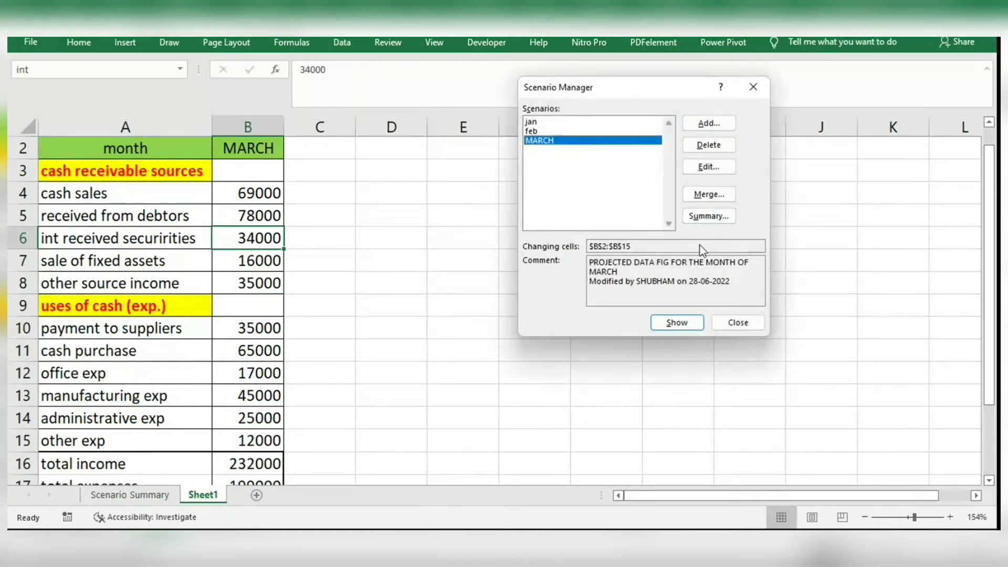
pyautogui.click(707, 219)
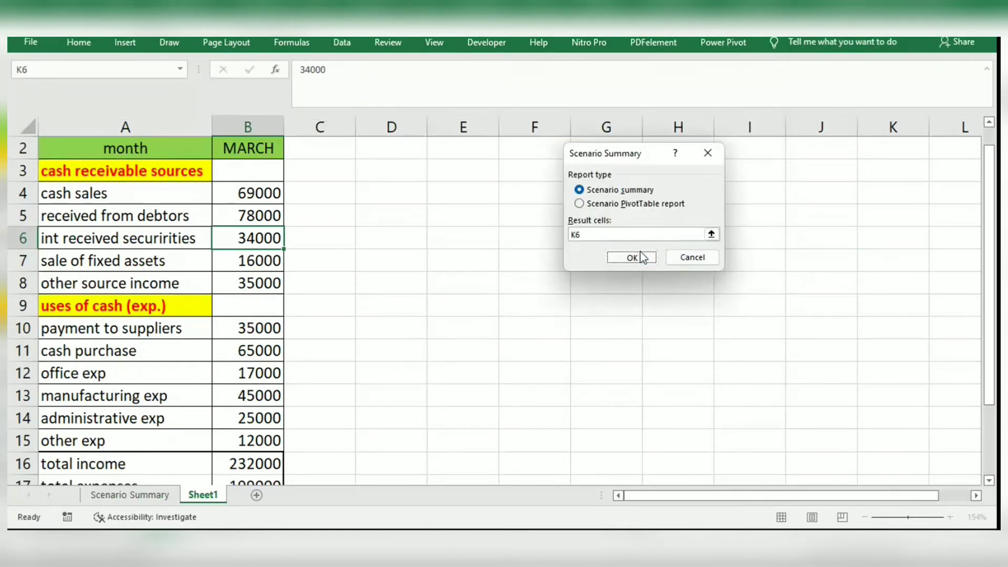
pyautogui.click(632, 257)
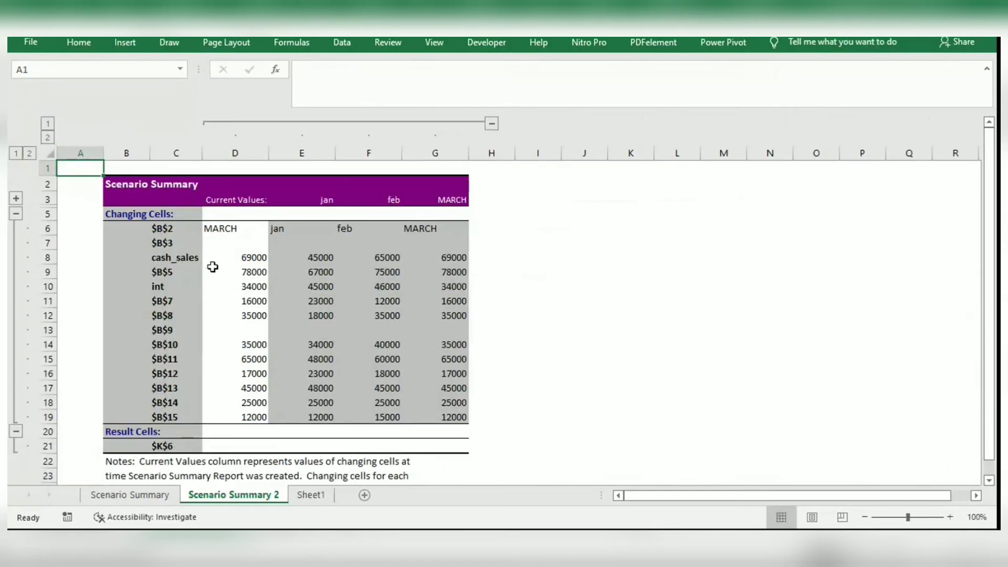
pyautogui.click(171, 257)
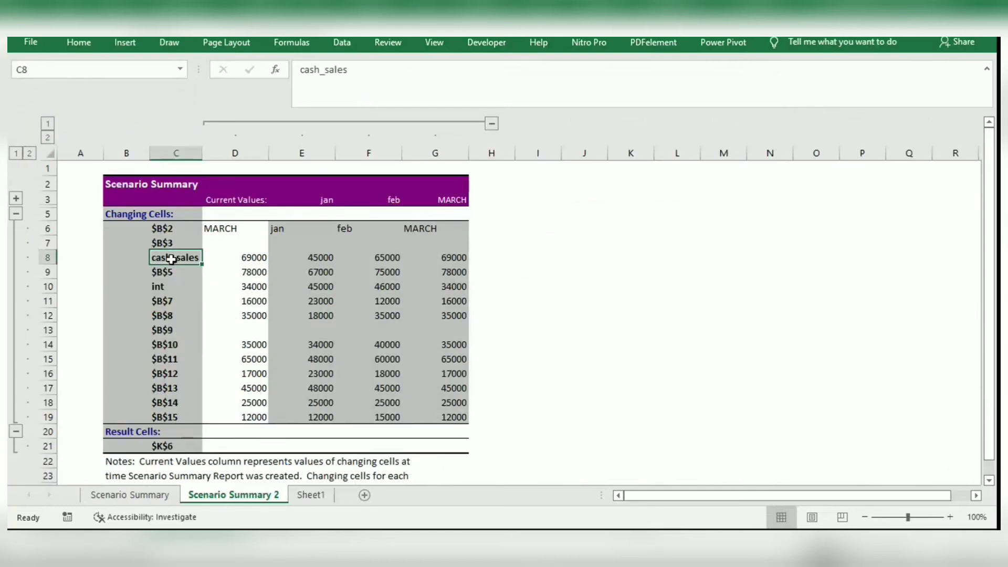
pyautogui.click(162, 288)
pyautogui.click(179, 256)
pyautogui.click(163, 287)
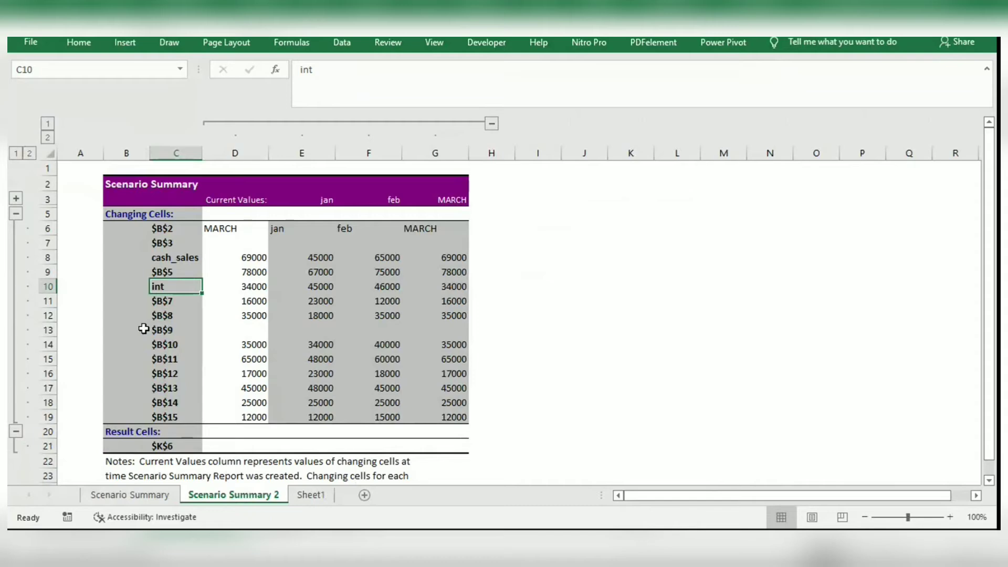
# Return to Sheet1 and enter the heading goal seek in cell E2.
pyautogui.click(81, 42)
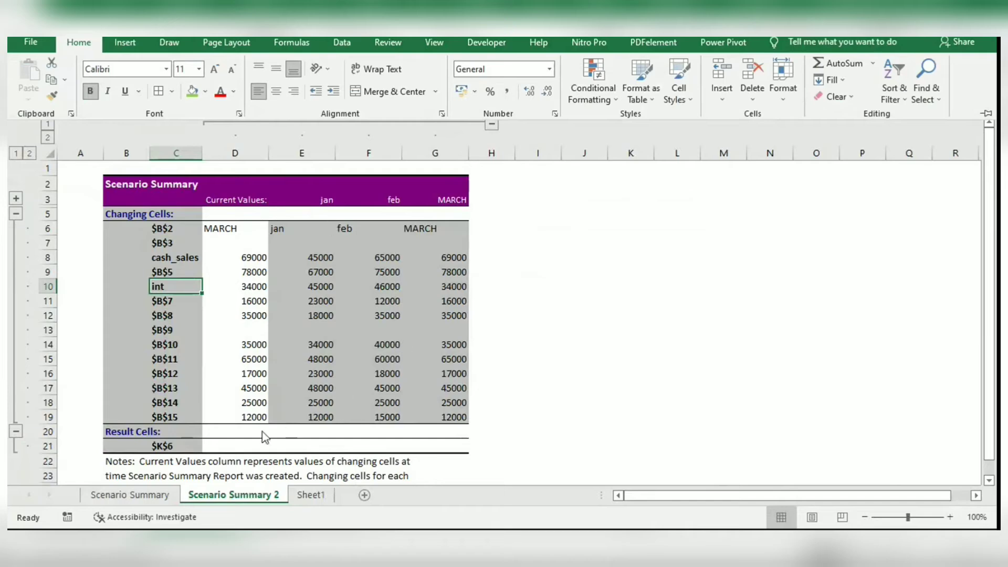
pyautogui.click(312, 496)
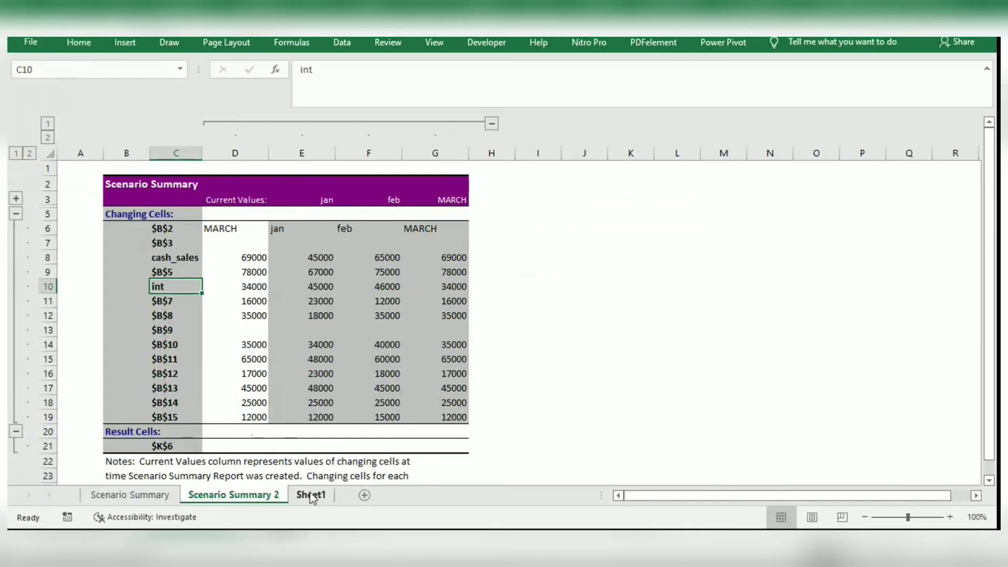
pyautogui.click(311, 495)
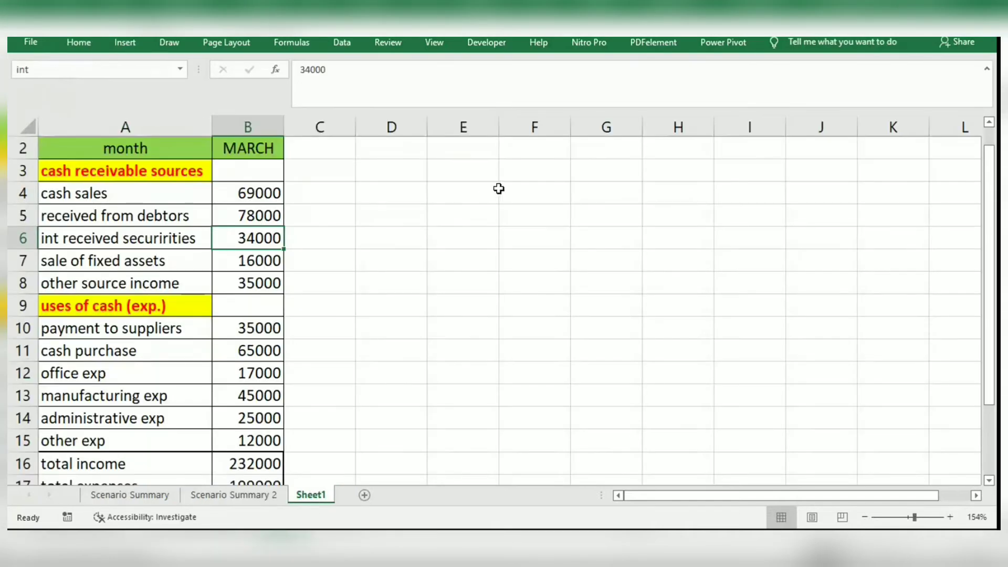
pyautogui.click(479, 167)
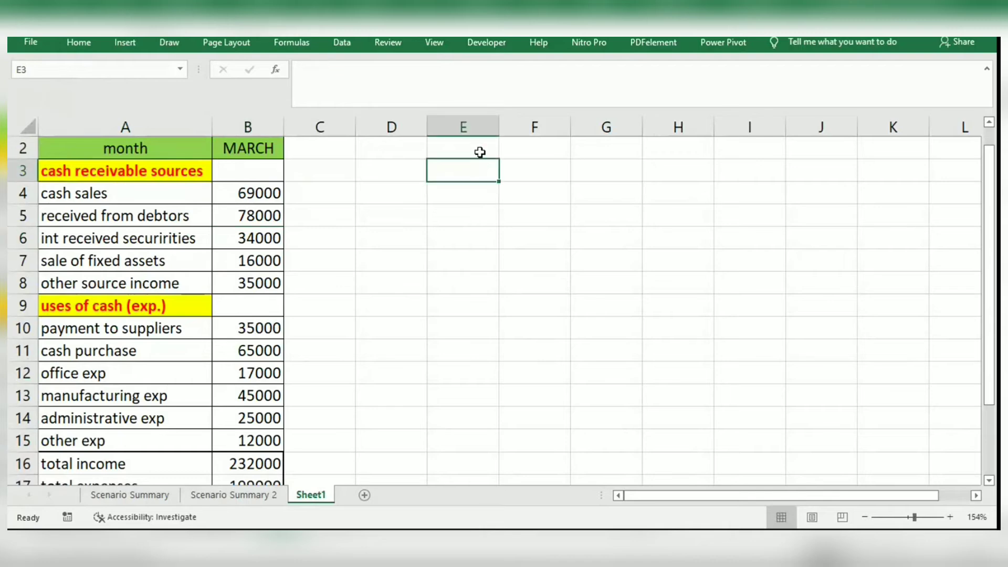
pyautogui.click(479, 153)
pyautogui.write('go')
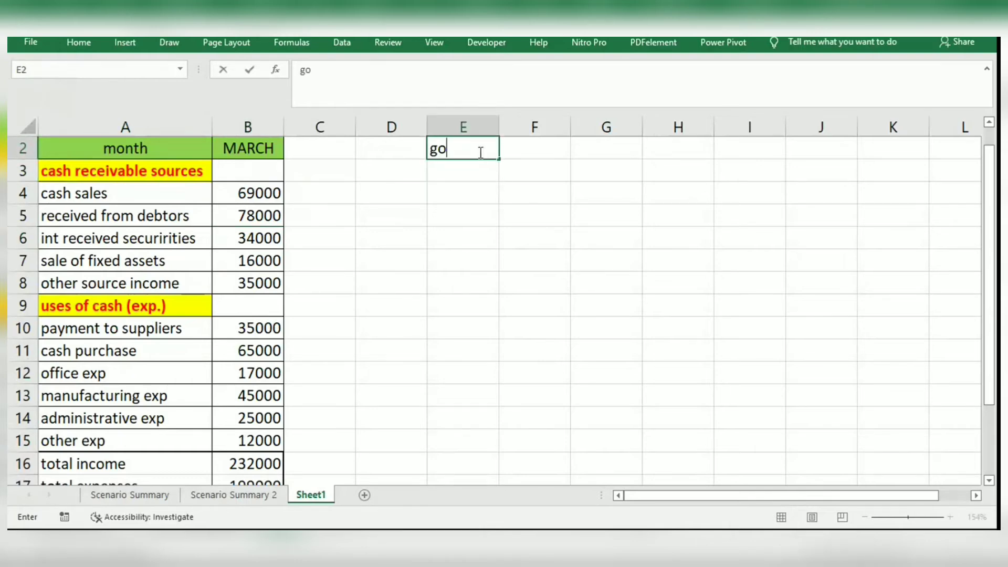
pyautogui.write('al seek')
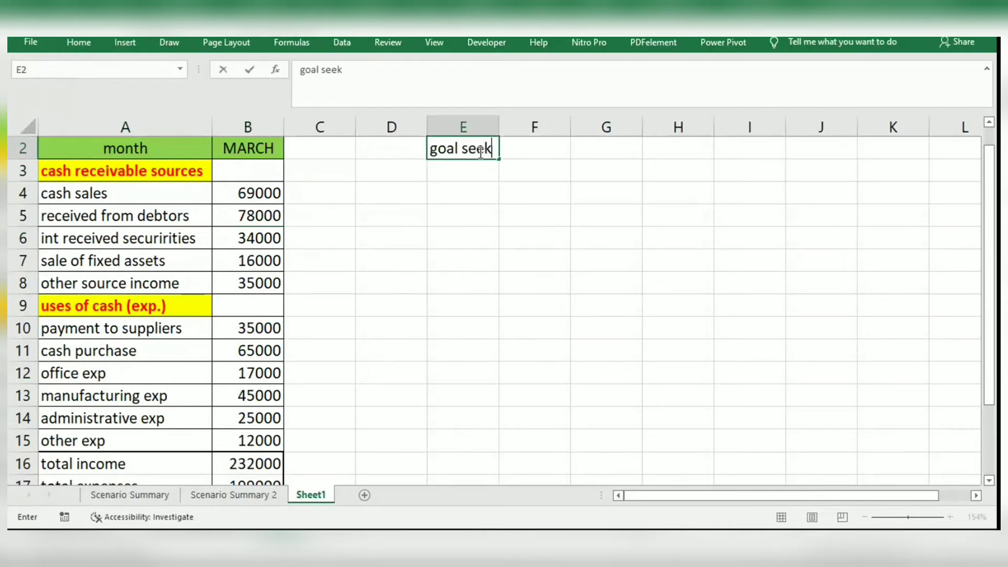
pyautogui.click(487, 185)
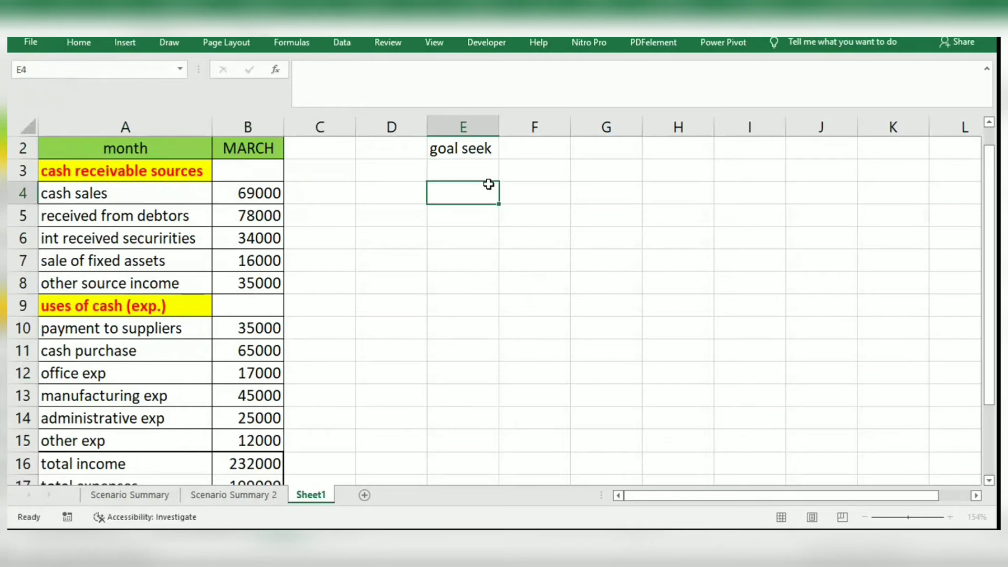
# Enter the label cost in E3 with the value 980 beside it in F3.
pyautogui.click(484, 177)
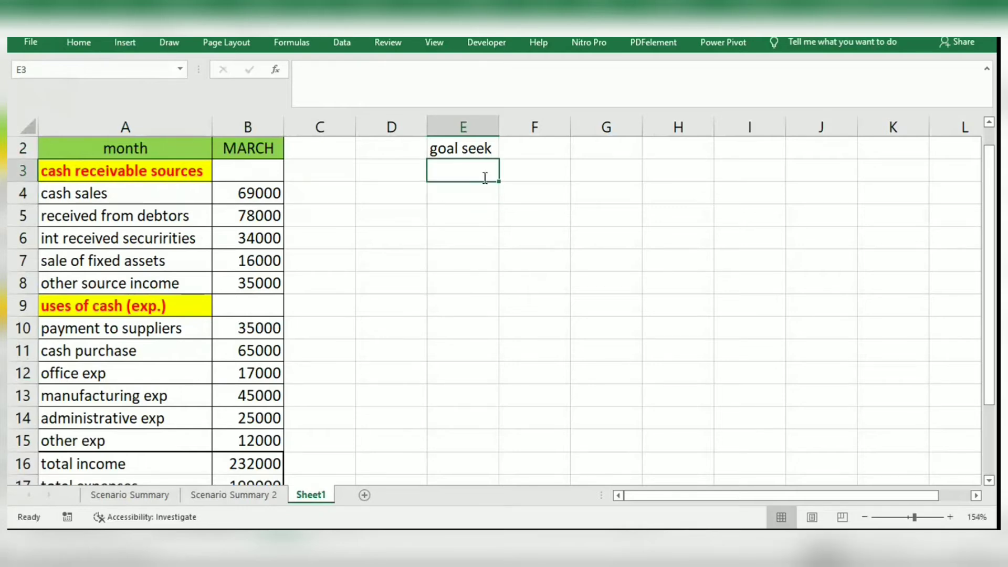
pyautogui.write('cost')
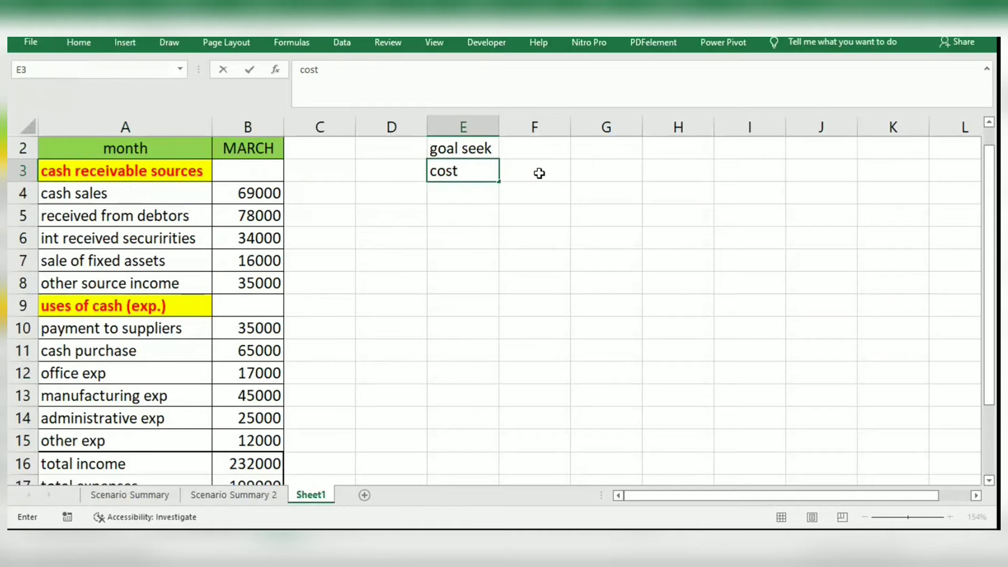
pyautogui.click(539, 173)
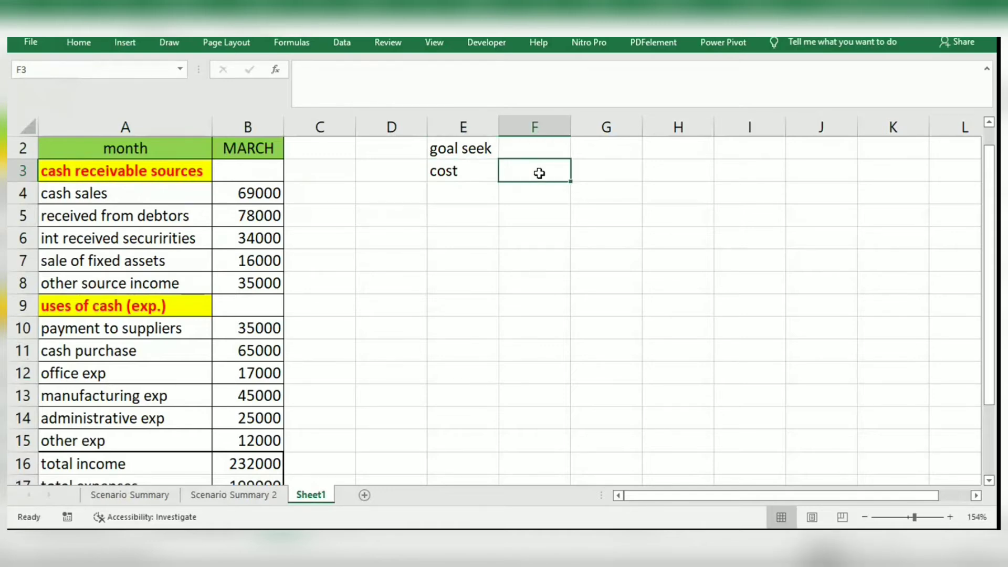
pyautogui.write('980')
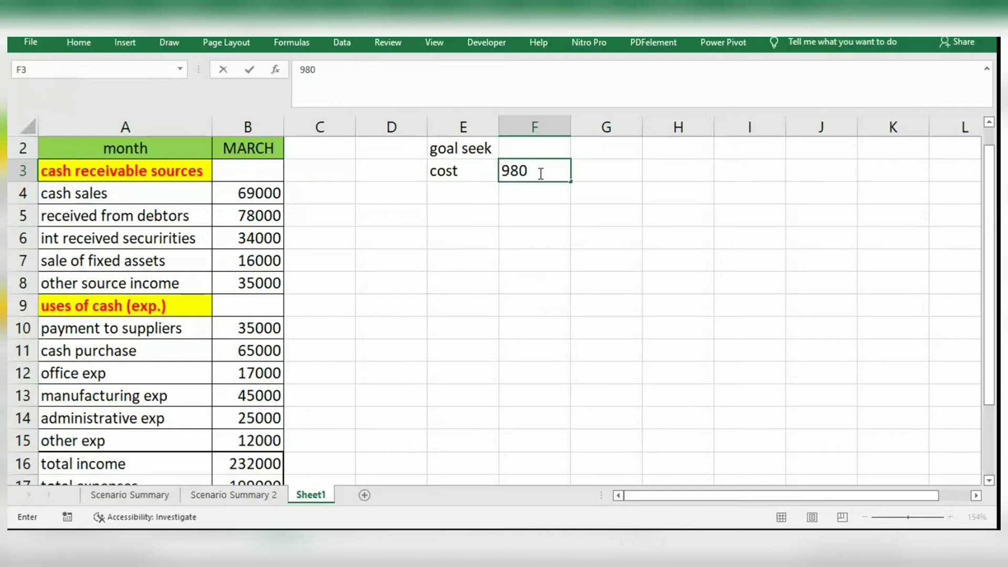
pyautogui.press('Return')
# Enter the label qty in E4 with the value 1 beside it in F4.
pyautogui.press('Left')
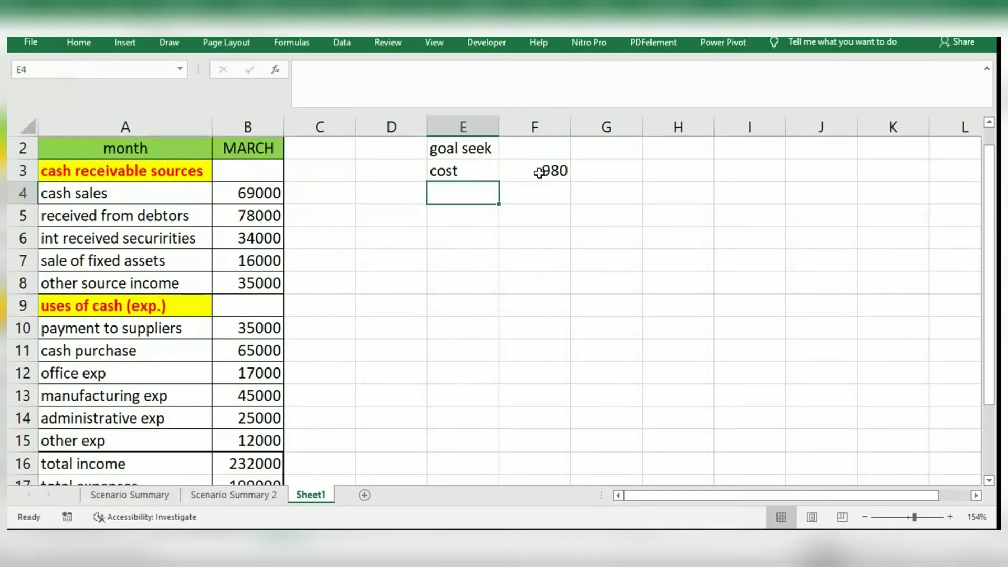
pyautogui.write('qty')
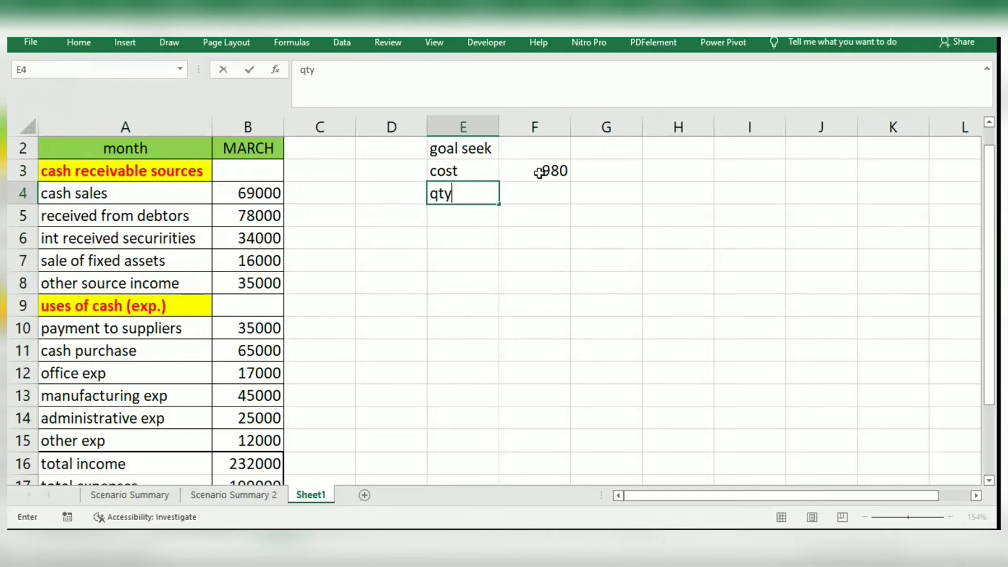
pyautogui.press('Right')
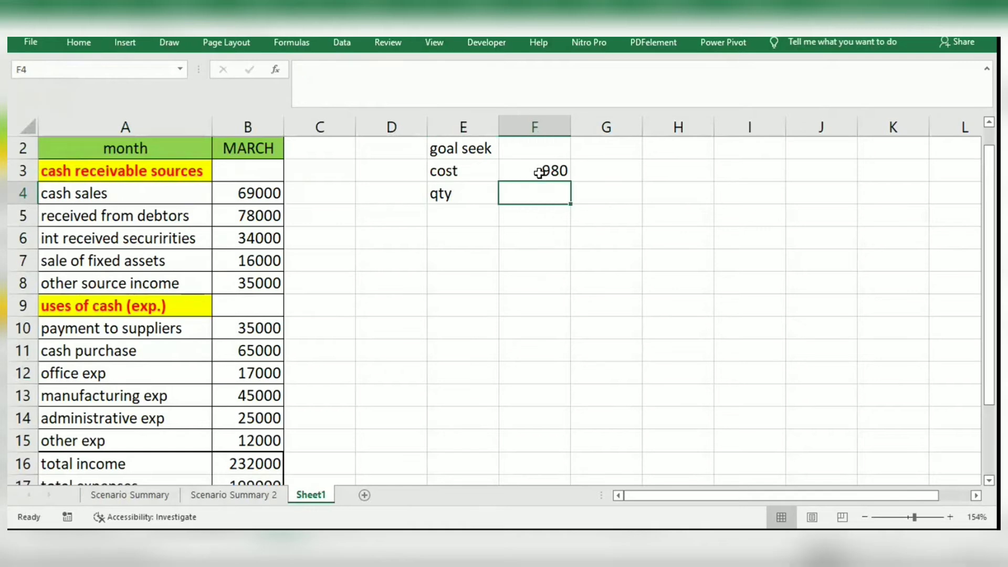
pyautogui.write('1')
pyautogui.press('Return')
# Enter the plain text label pay in cell E5, below the qty label.
pyautogui.press('Left')
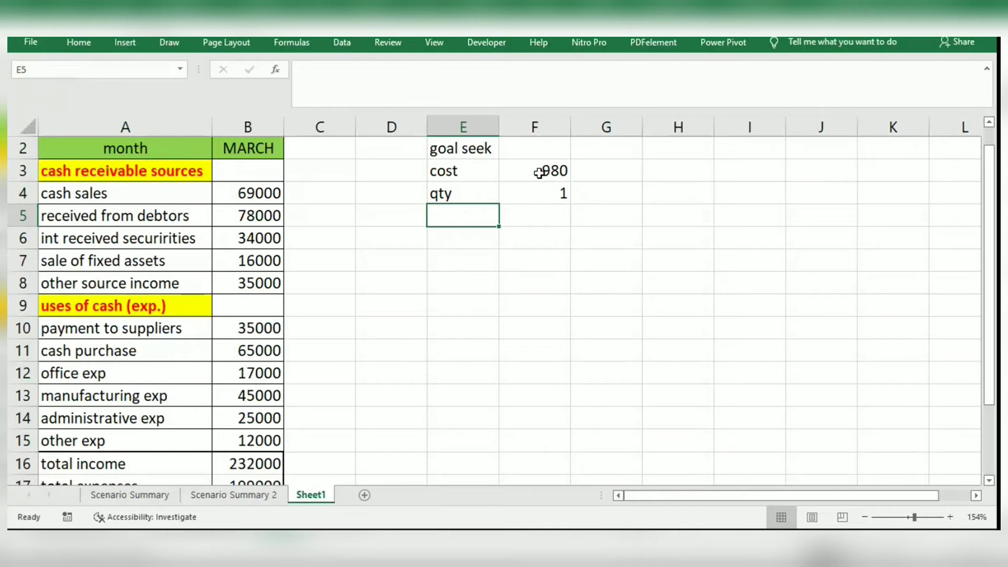
pyautogui.write('=pay')
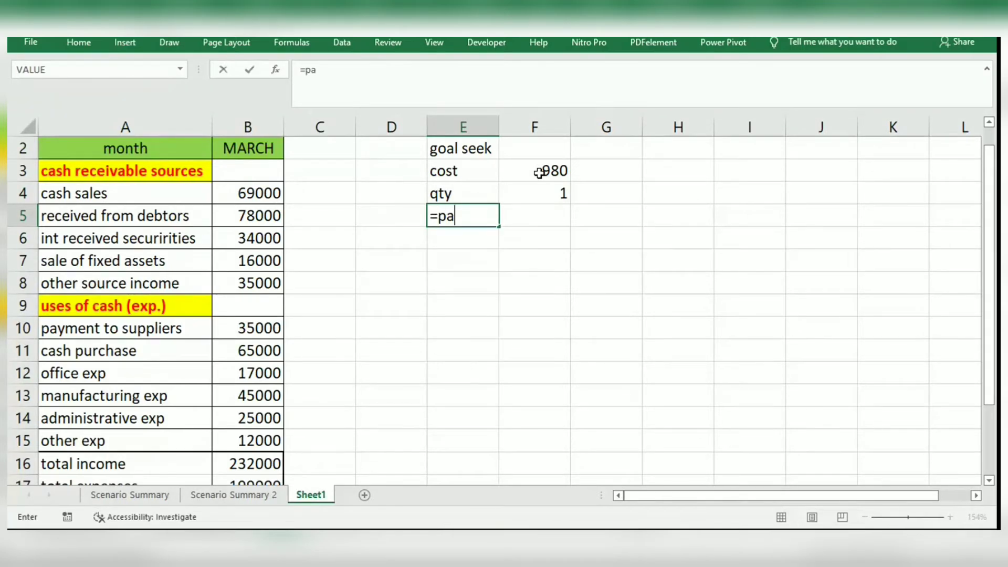
pyautogui.press('BackSpace')
pyautogui.press('BackSpace')
pyautogui.press('BackSpace')
pyautogui.press('BackSpace')
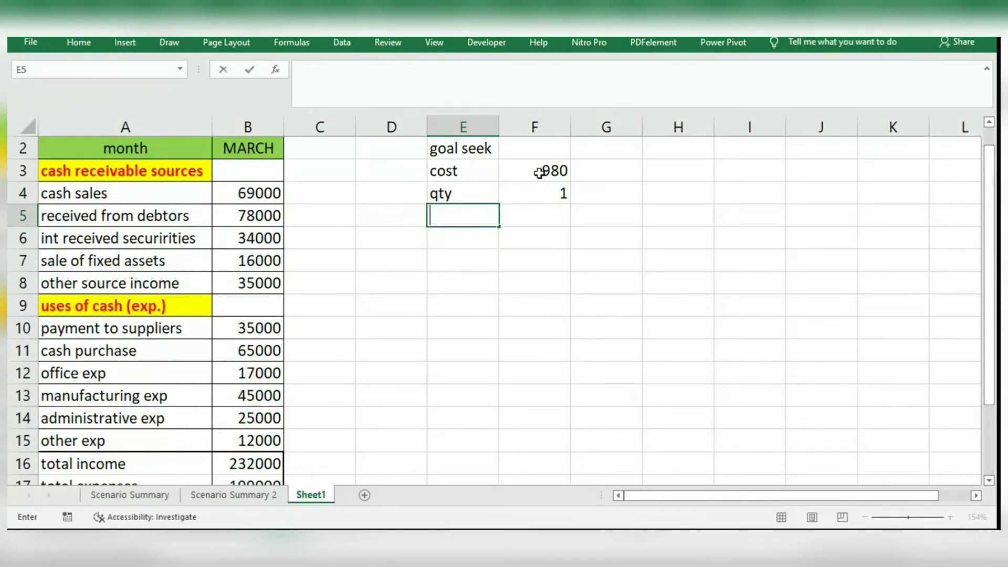
pyautogui.write('pay')
# Multiply cost by quantity in cell F5 with the formula =F3*F4.
pyautogui.press('Tab')
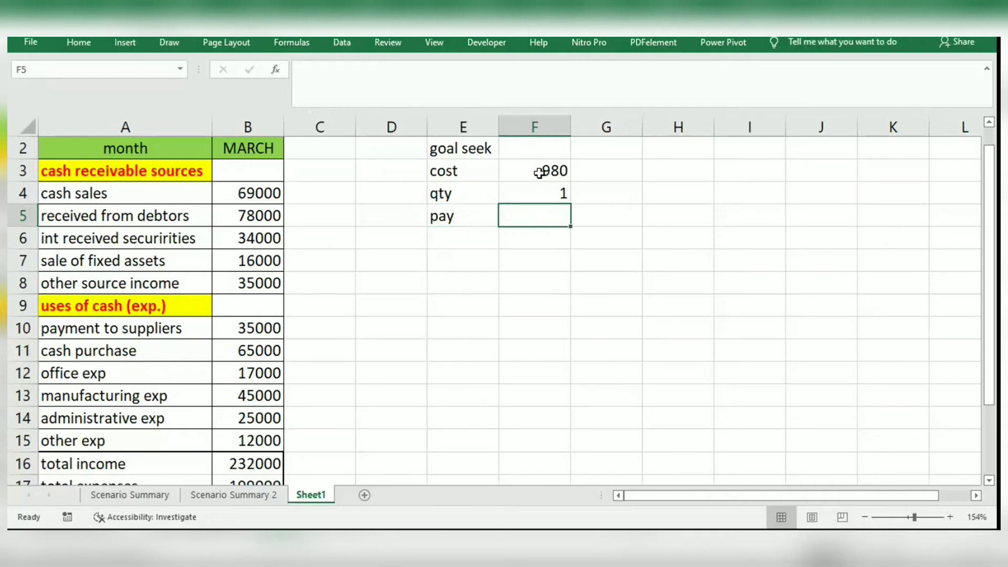
pyautogui.write('=')
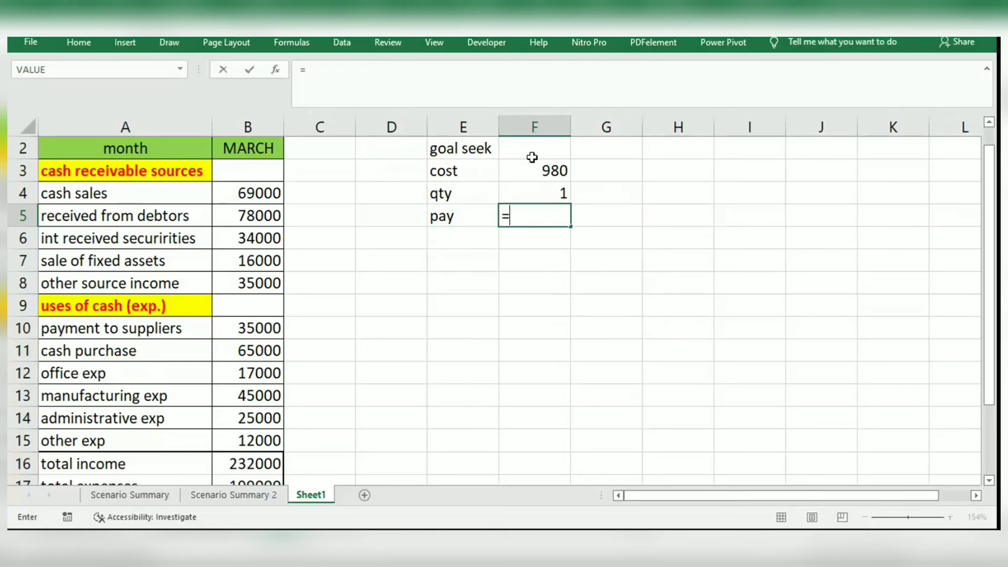
pyautogui.click(532, 174)
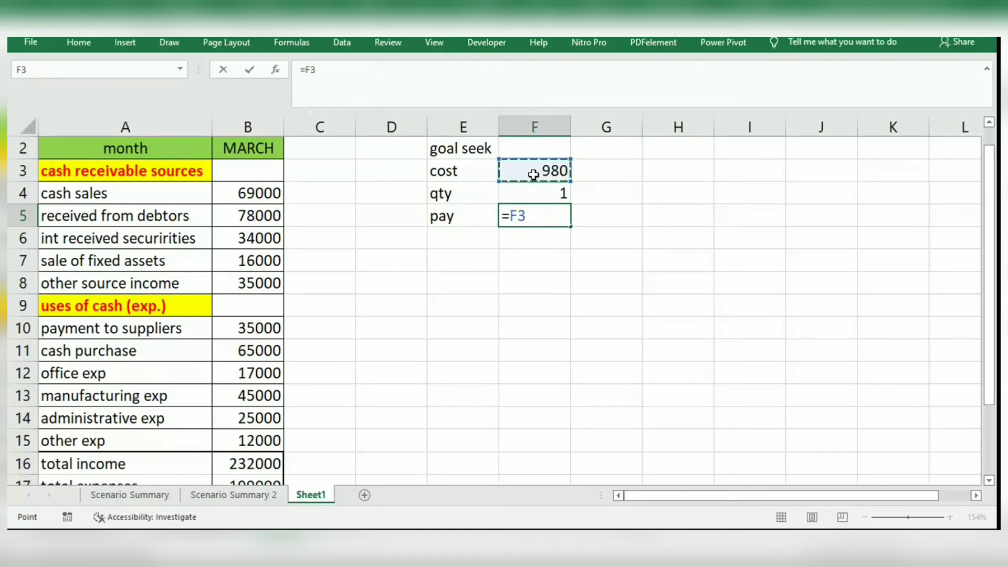
pyautogui.write('*')
pyautogui.click(552, 197)
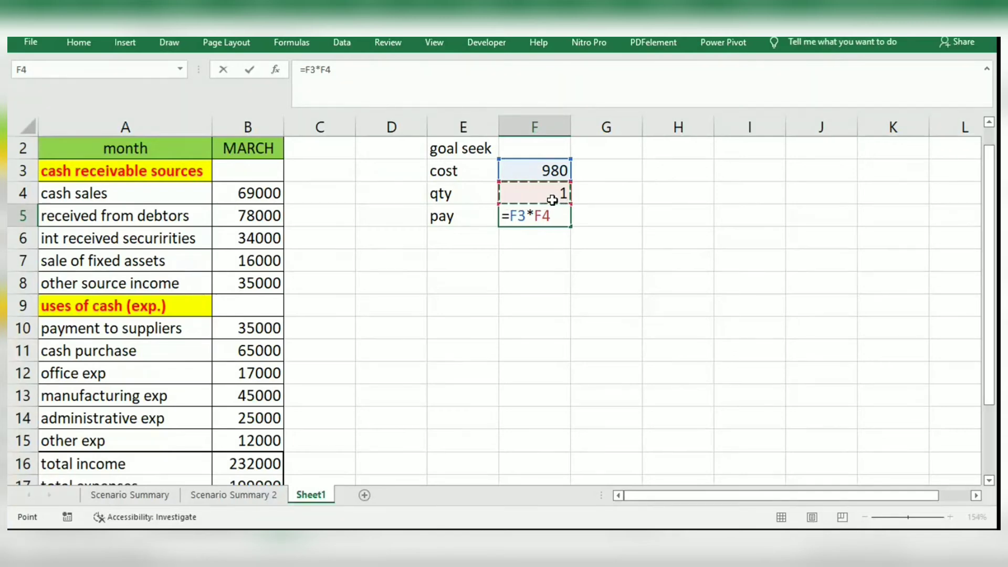
pyautogui.press('Return')
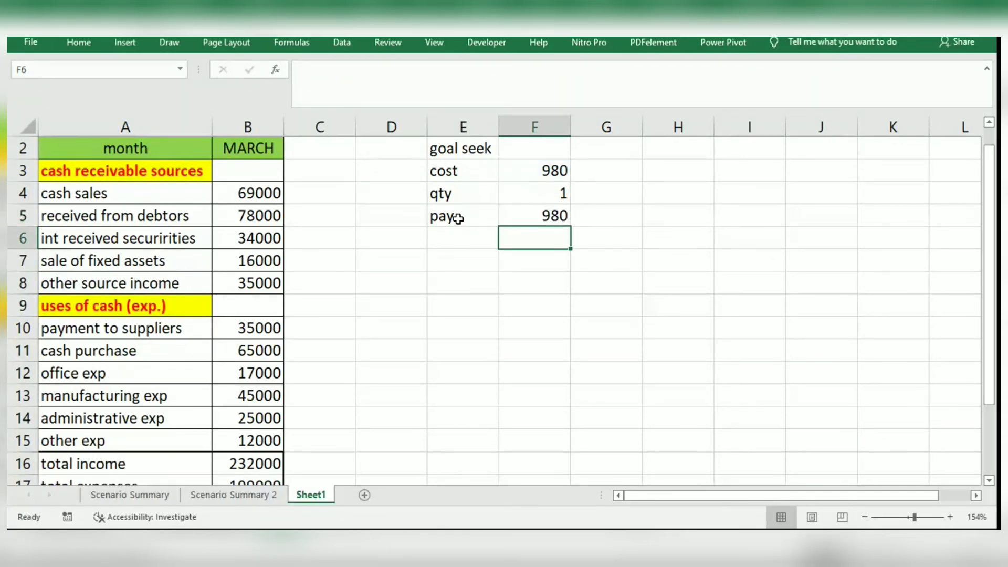
# Change the label in E5 to investment and fit column E's width to its contents.
pyautogui.click(458, 219)
pyautogui.write('in')
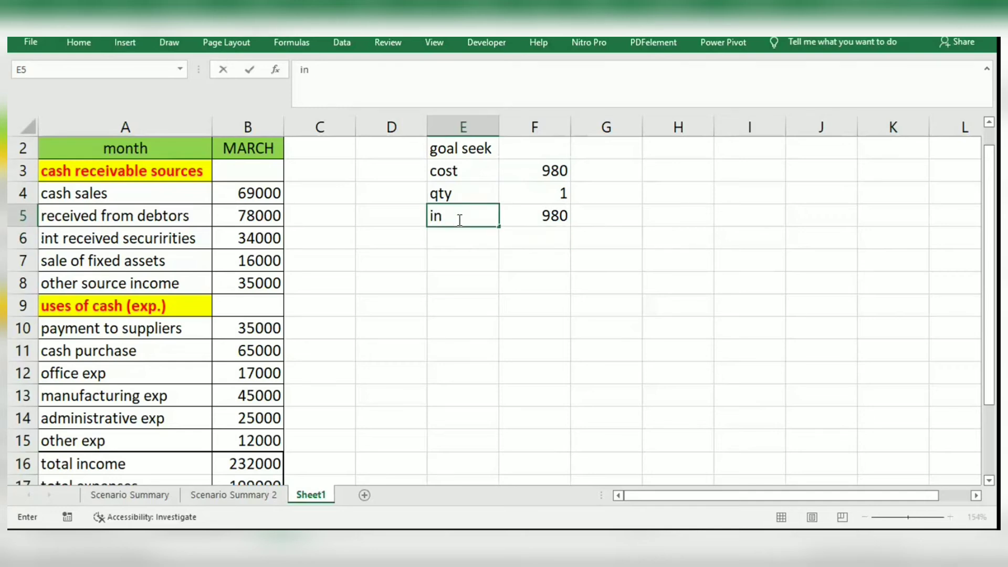
pyautogui.write('vestment')
pyautogui.click(521, 269)
pyautogui.doubleClick(501, 130)
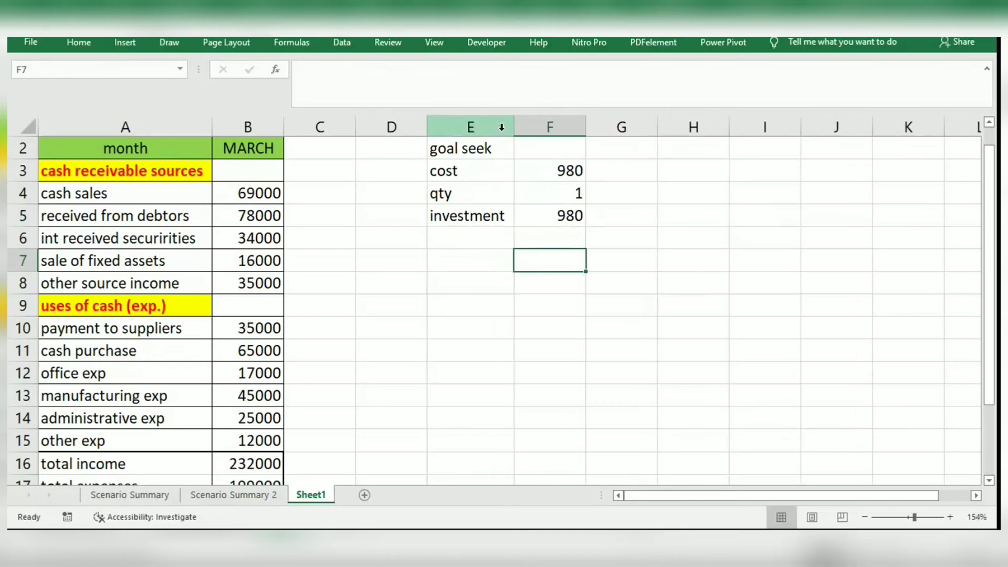
# Merge and center the goal seek heading across cells E2 and F2.
pyautogui.moveTo(480, 155); pyautogui.dragTo(530, 150)
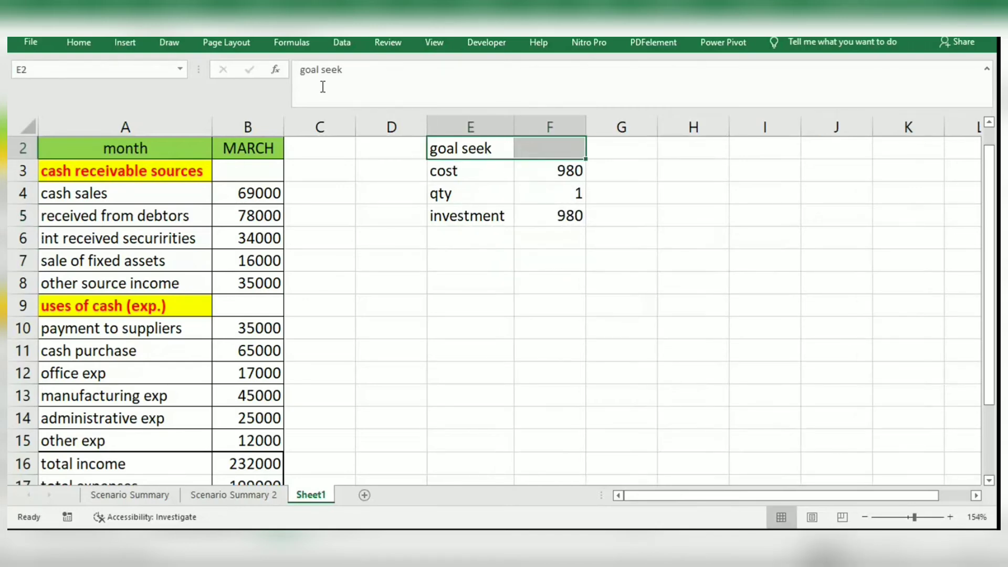
pyautogui.click(84, 43)
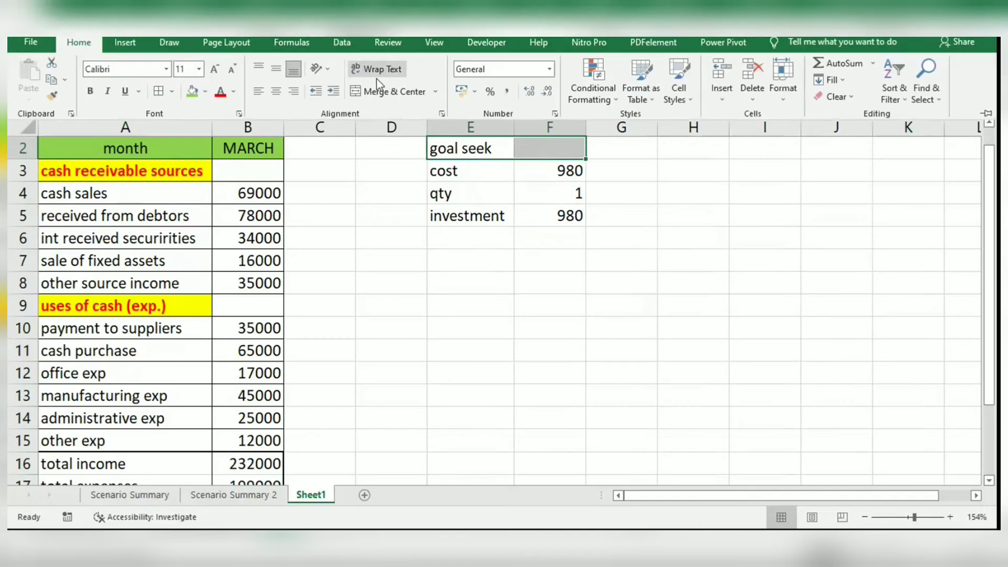
pyautogui.click(386, 94)
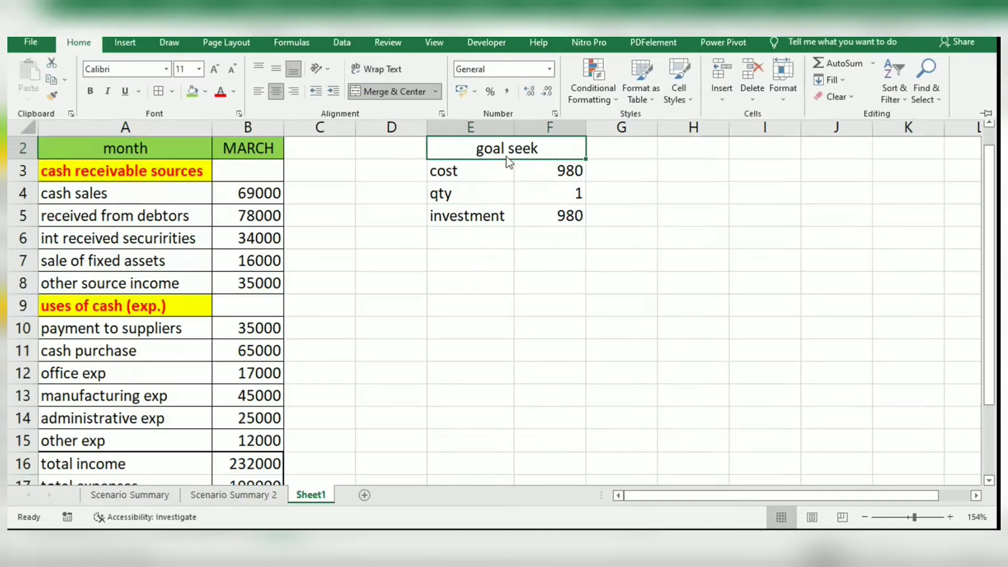
pyautogui.press('Escape')
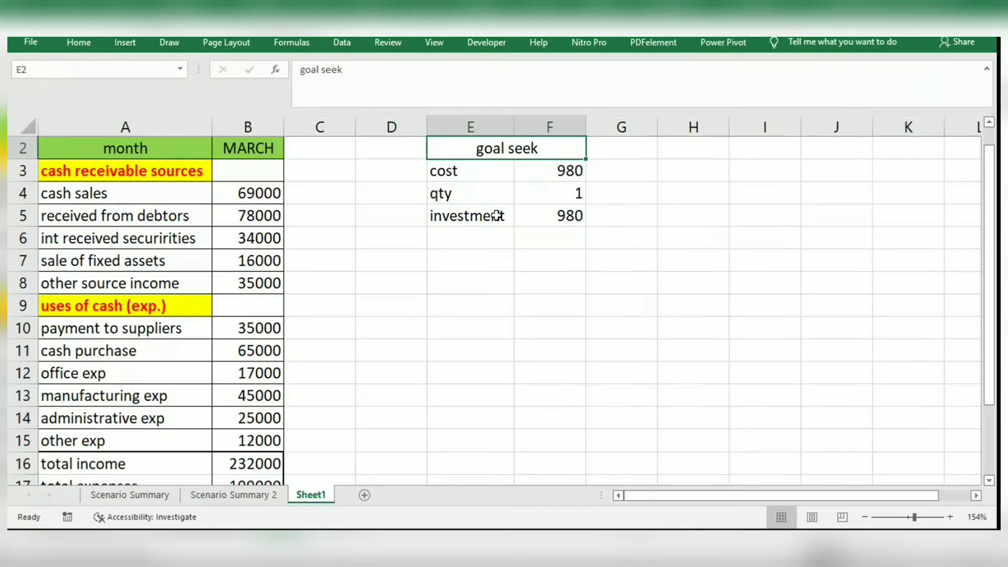
# Add borders around all cells of the goal seek table in E2:F5.
pyautogui.click(496, 215)
pyautogui.hotkey('ctrl', 'a')
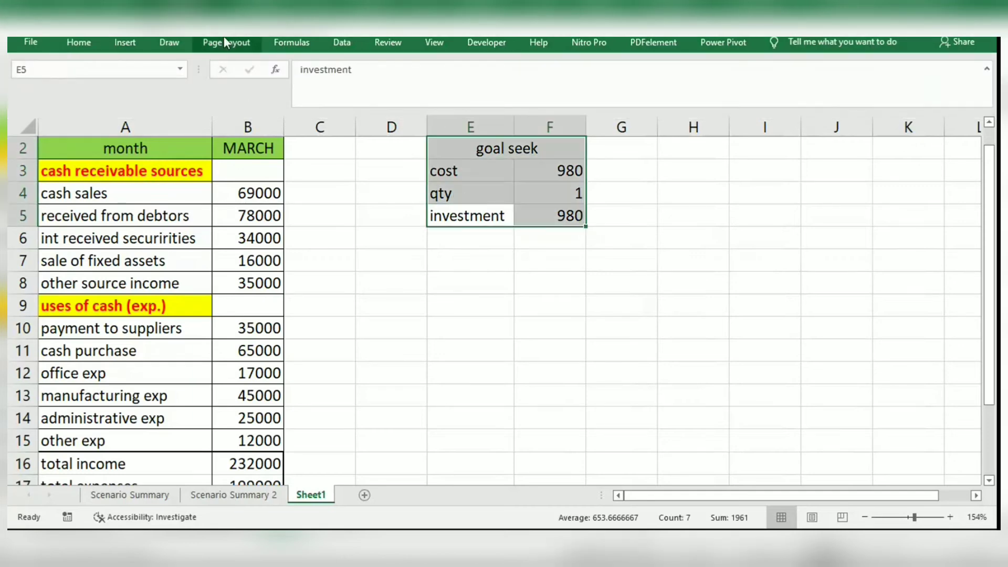
pyautogui.click(84, 44)
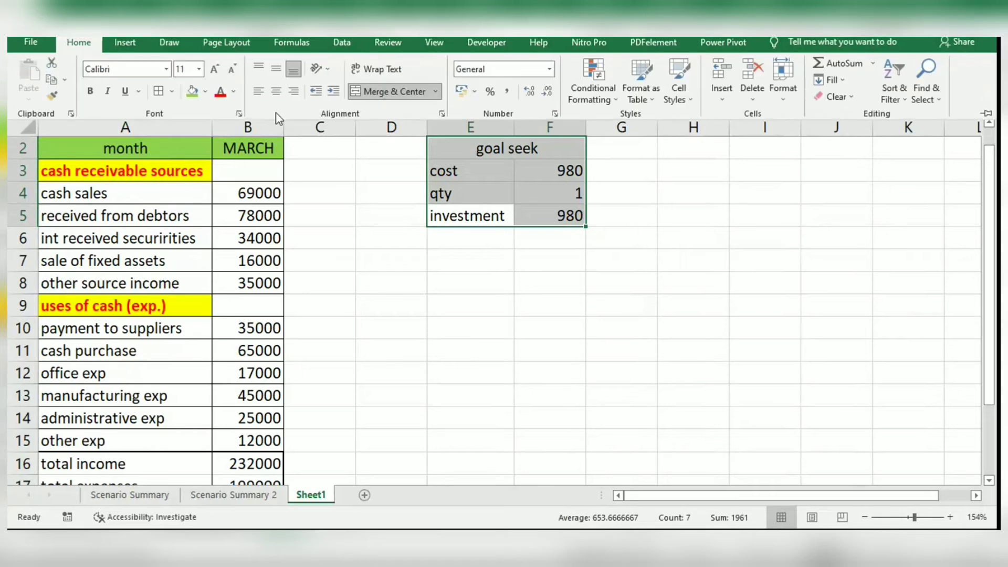
pyautogui.click(163, 93)
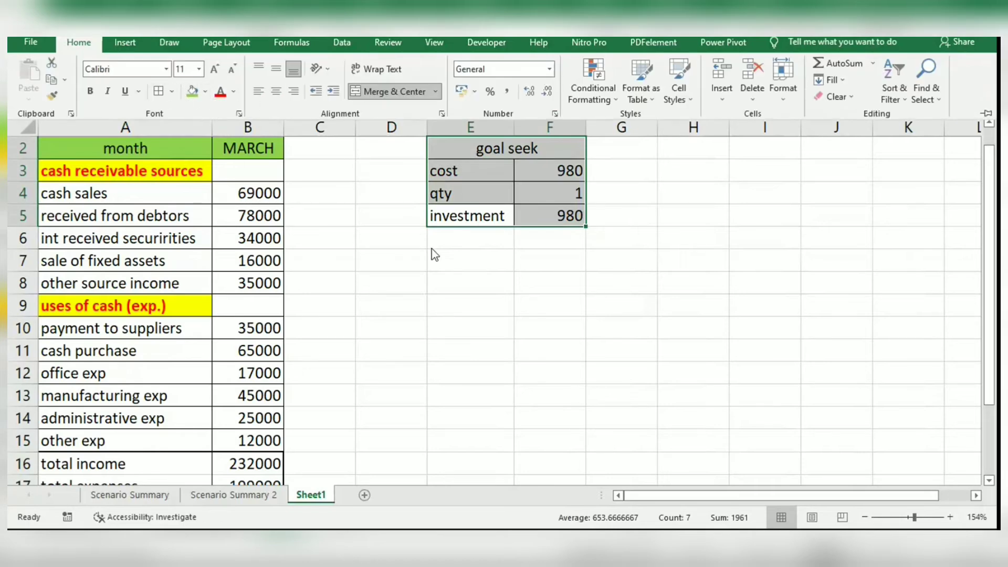
pyautogui.click(618, 255)
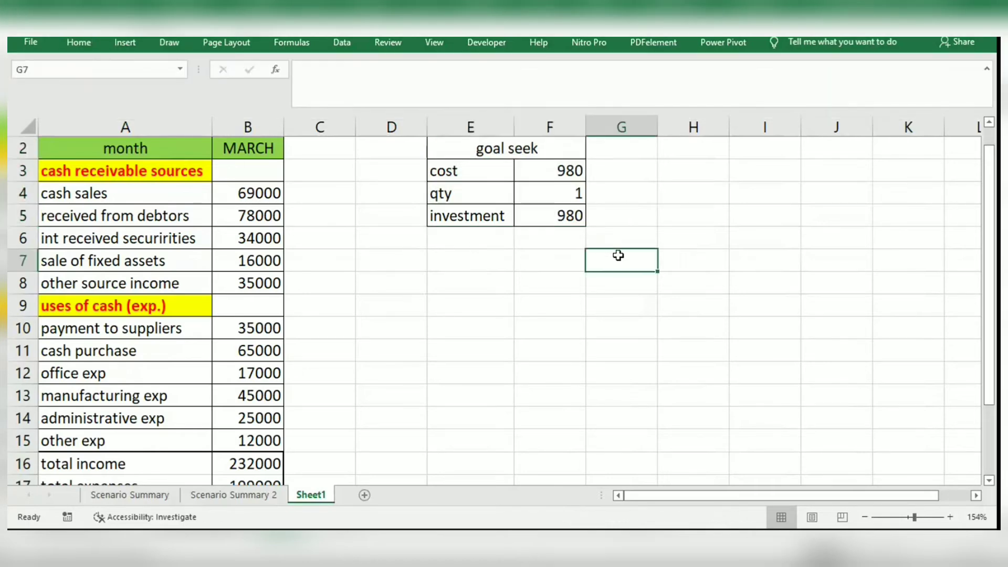
pyautogui.click(563, 220)
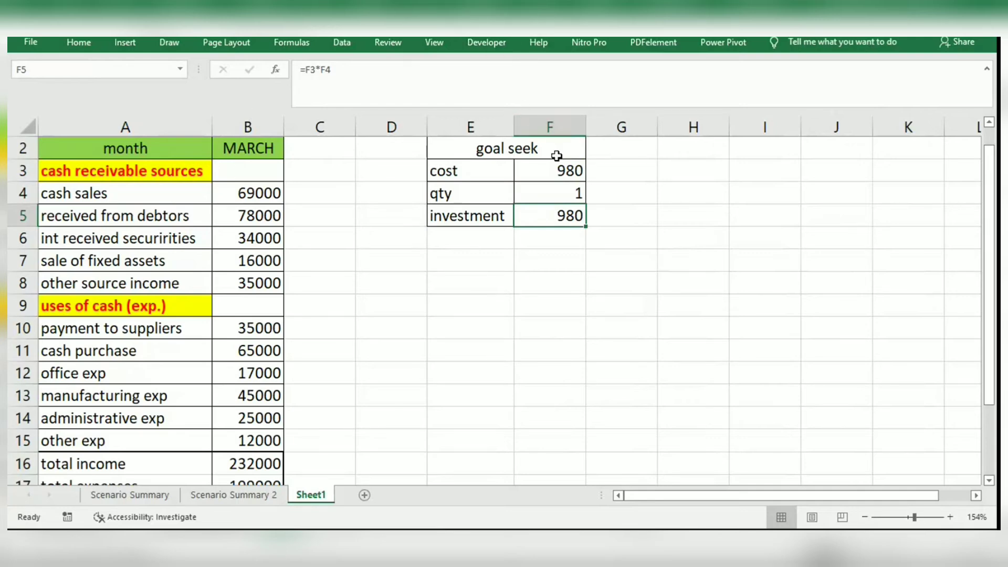
pyautogui.click(632, 220)
pyautogui.write('2')
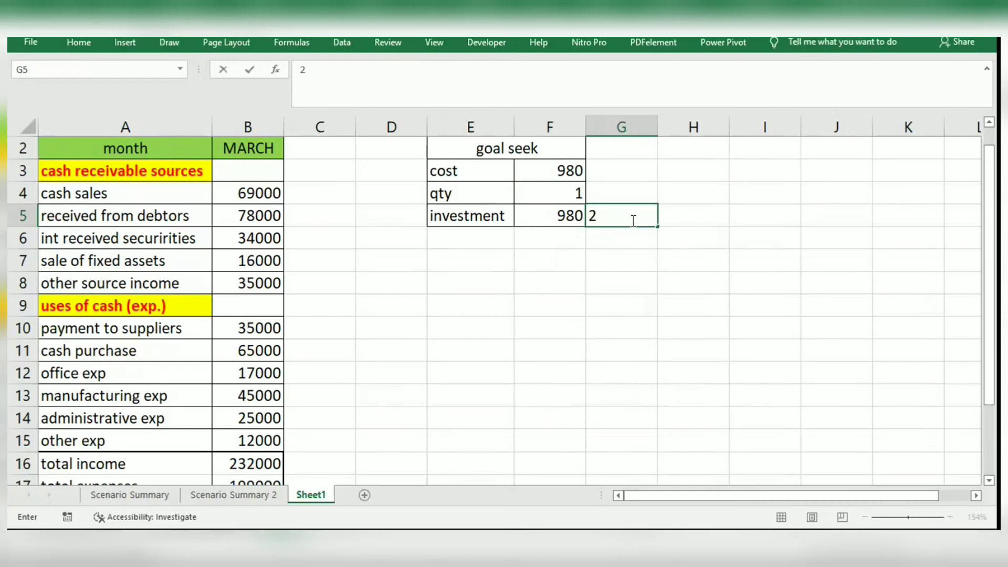
pyautogui.write('6 000')
pyautogui.click(61, 45)
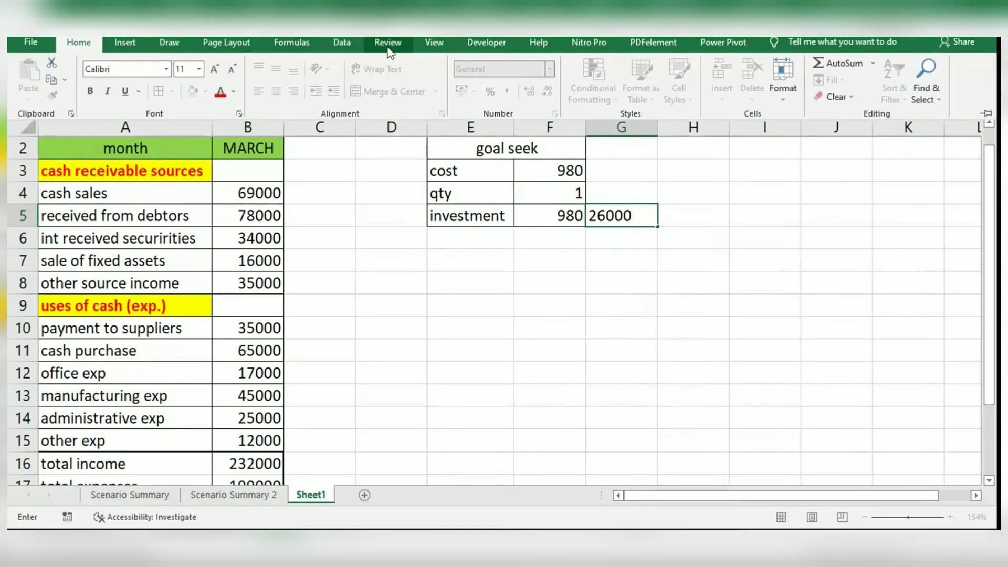
pyautogui.click(351, 46)
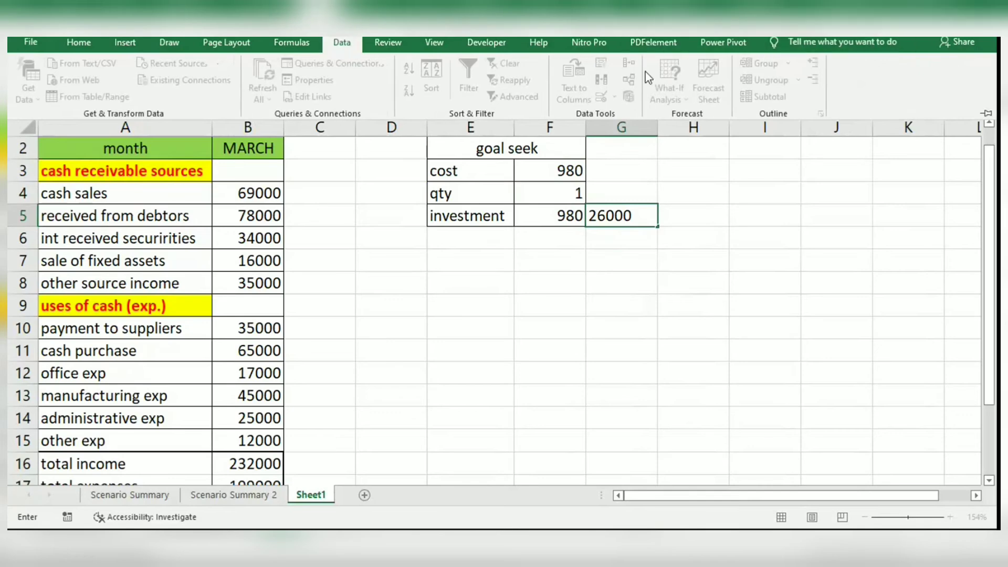
pyautogui.click(517, 219)
pyautogui.press('Escape')
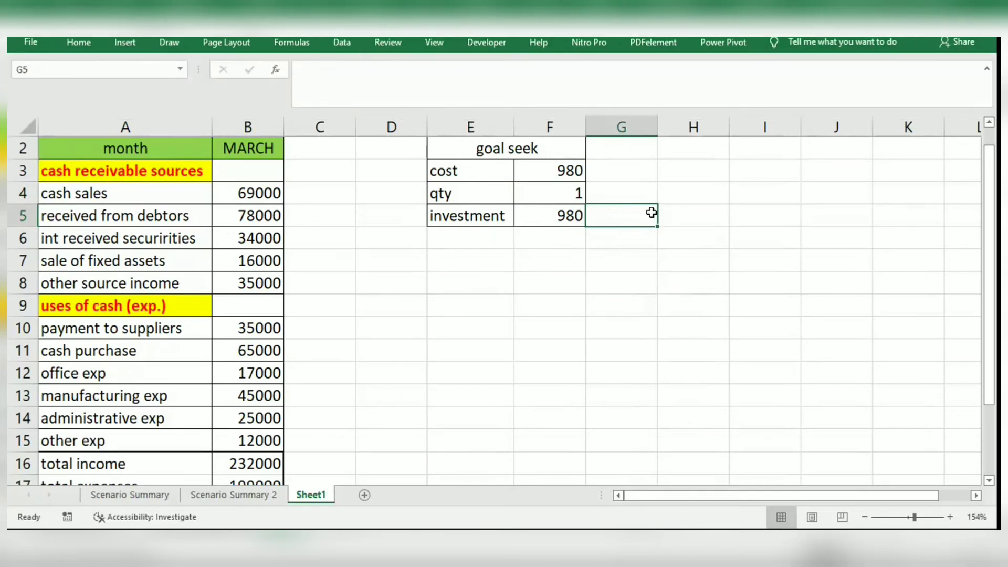
# Enter the target investment 26000 in cell G5, beside the investment formula.
pyautogui.write('26000')
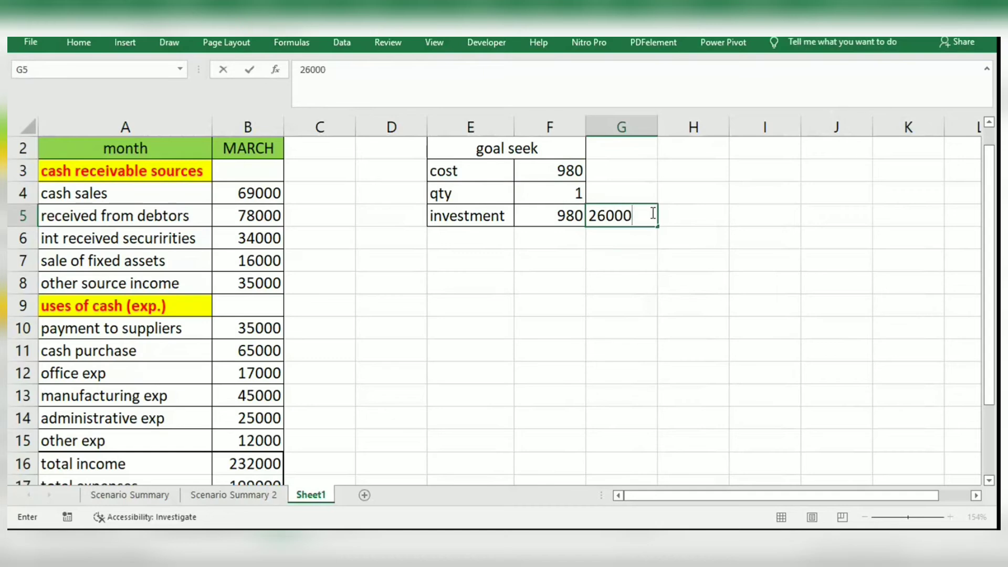
pyautogui.press('Return')
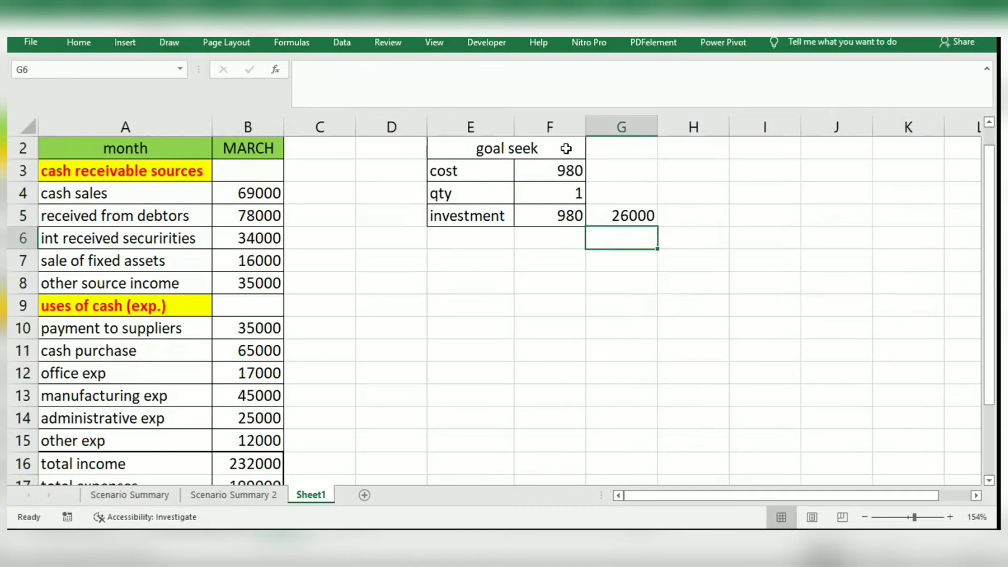
# Open Goal Seek and make the investment formula in F5 the set cell.
pyautogui.click(343, 45)
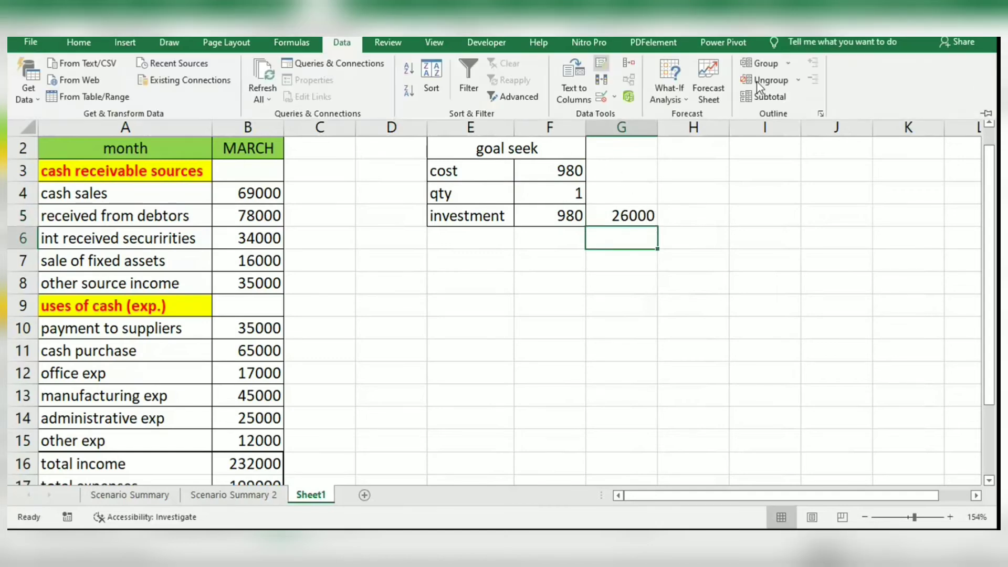
pyautogui.click(685, 101)
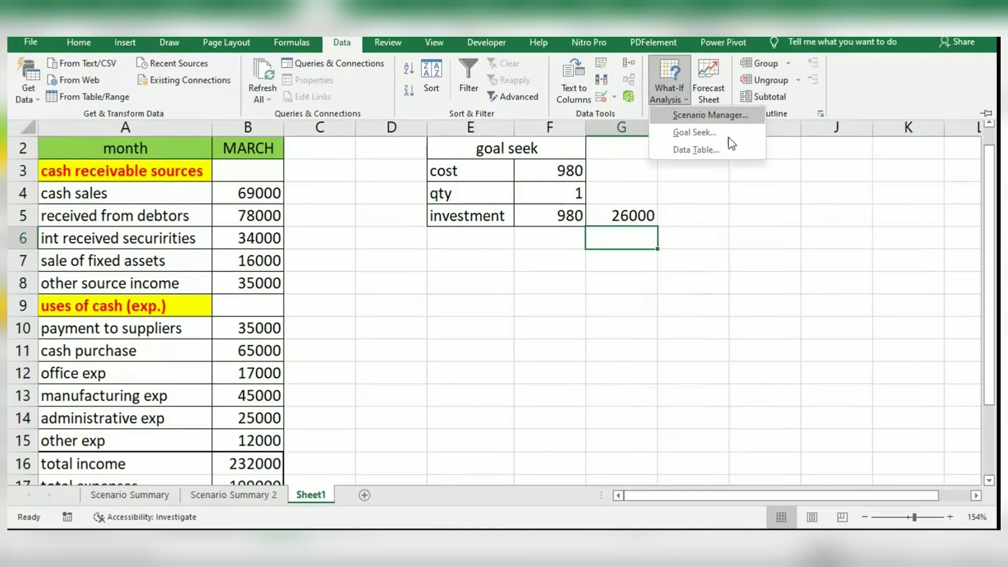
pyautogui.click(693, 133)
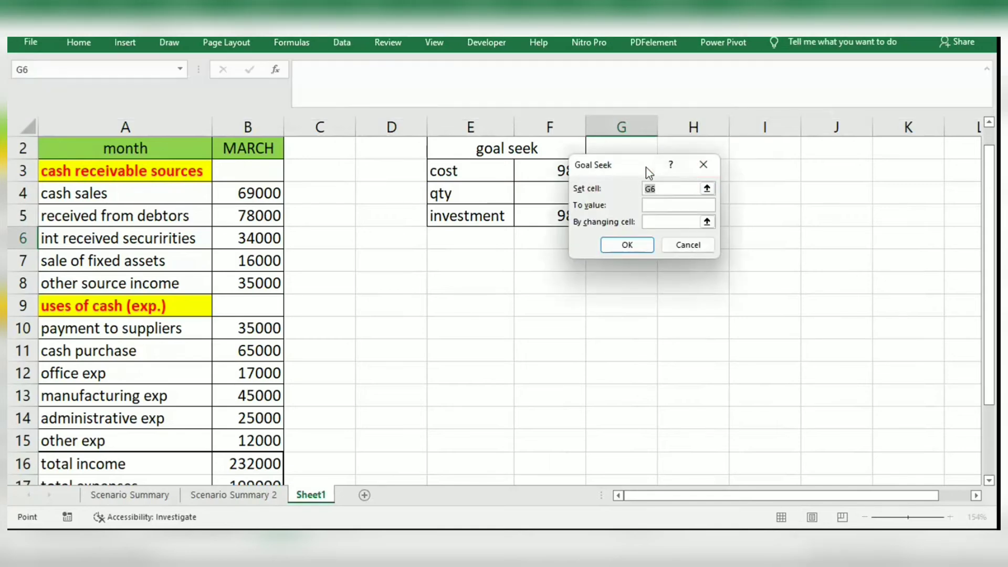
pyautogui.moveTo(647, 172); pyautogui.dragTo(768, 147)
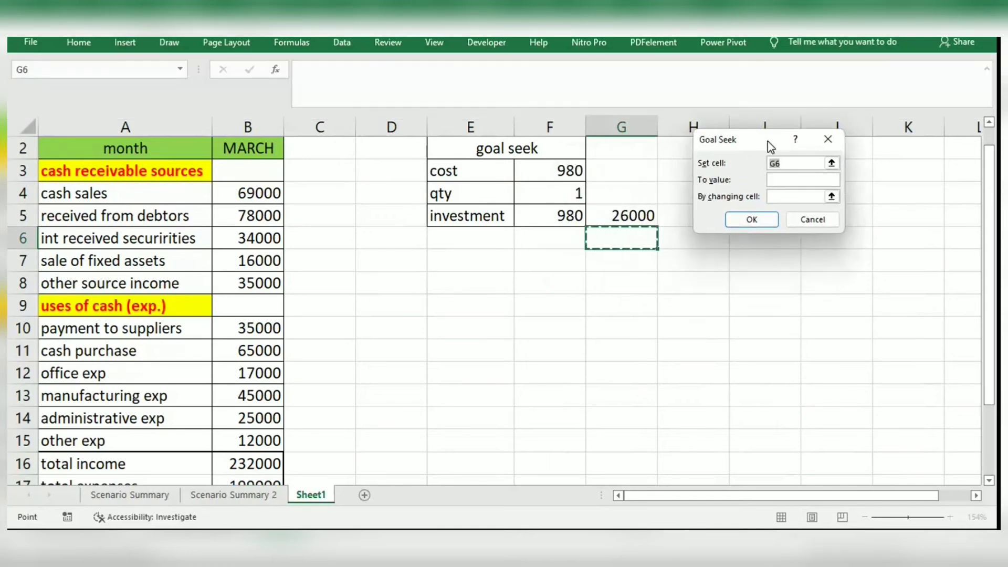
pyautogui.click(800, 163)
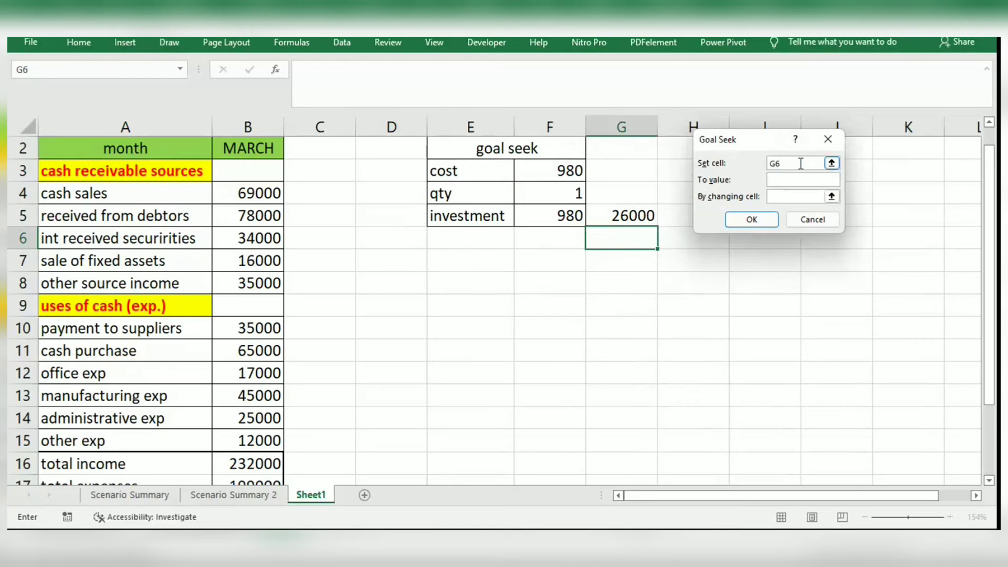
pyautogui.press('BackSpace')
pyautogui.press('BackSpace')
pyautogui.click(548, 217)
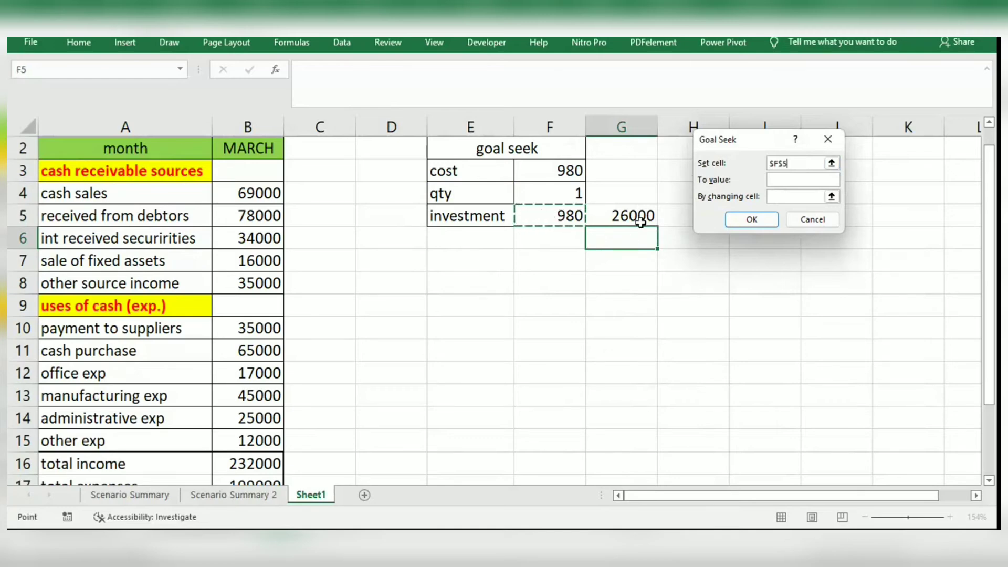
# Try seeking a value of 26000 by changing the quantity in F4, and discard the solution.
pyautogui.click(804, 182)
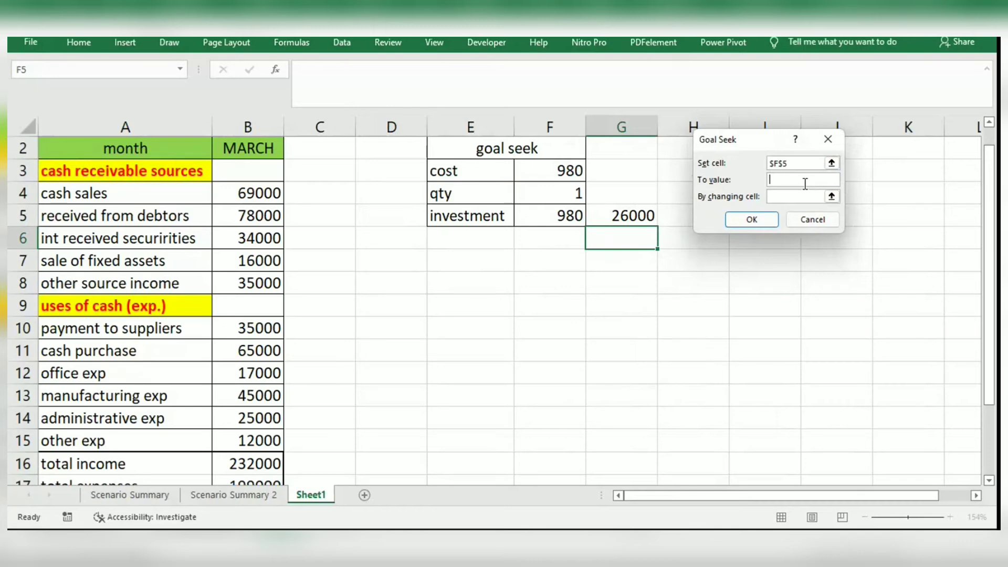
pyautogui.write('26000')
pyautogui.click(783, 199)
pyautogui.click(571, 192)
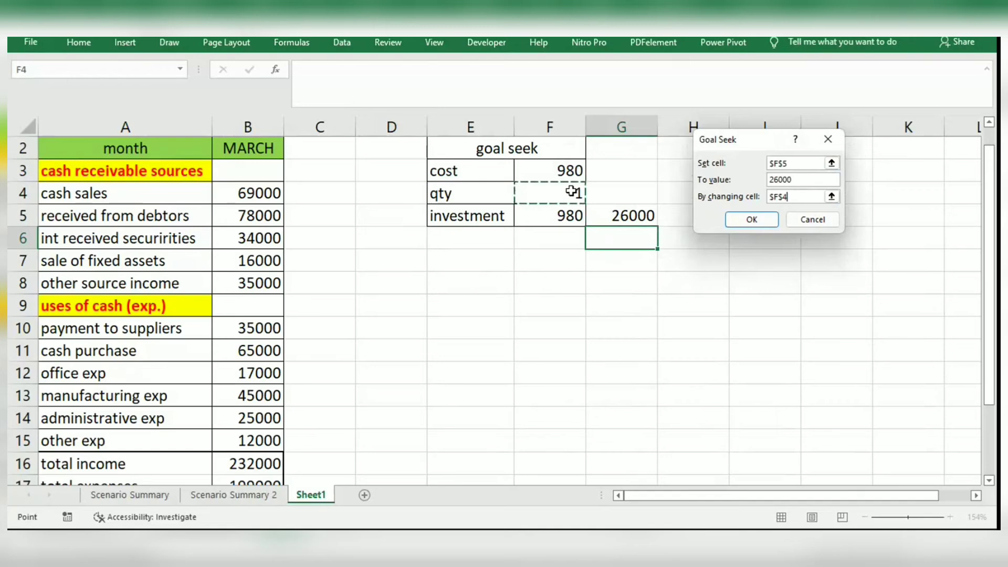
pyautogui.click(749, 220)
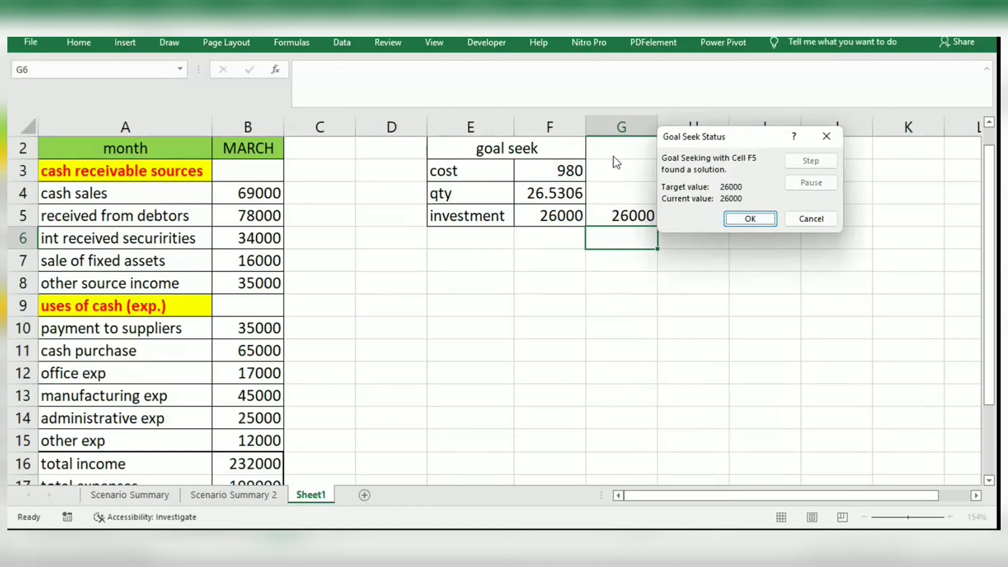
pyautogui.moveTo(749, 137); pyautogui.dragTo(792, 134)
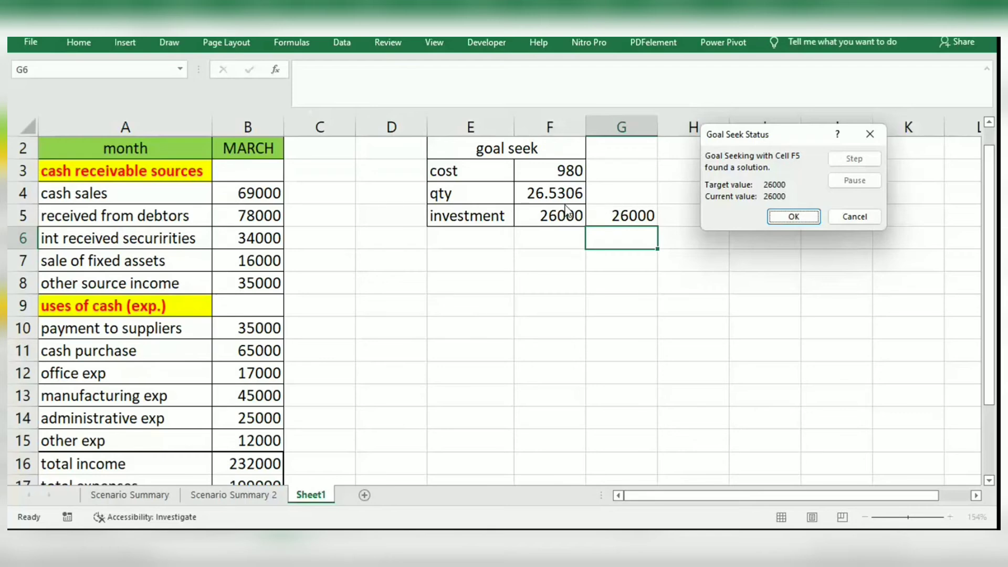
pyautogui.click(841, 219)
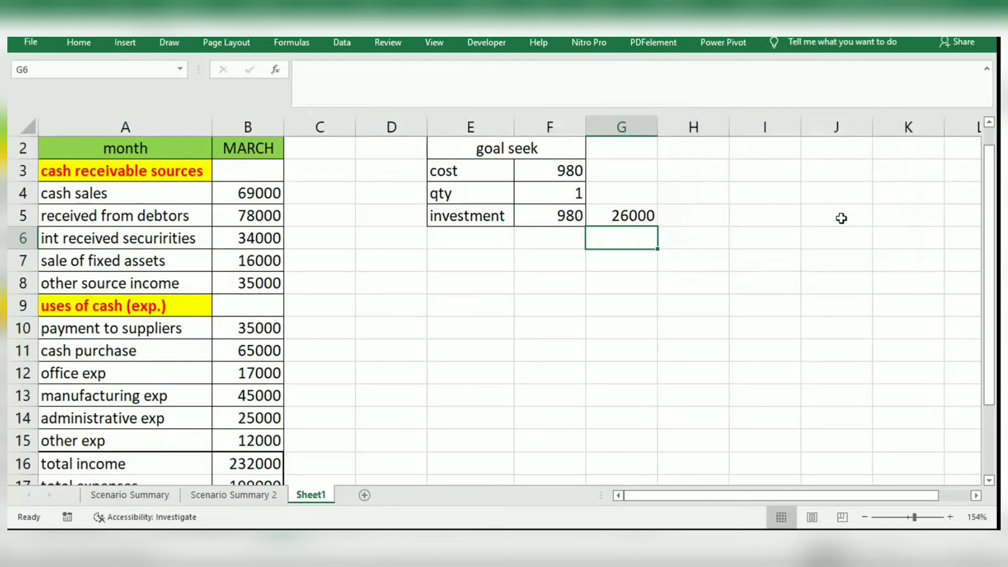
# Set the quantity in F4 to 26.
pyautogui.click(549, 199)
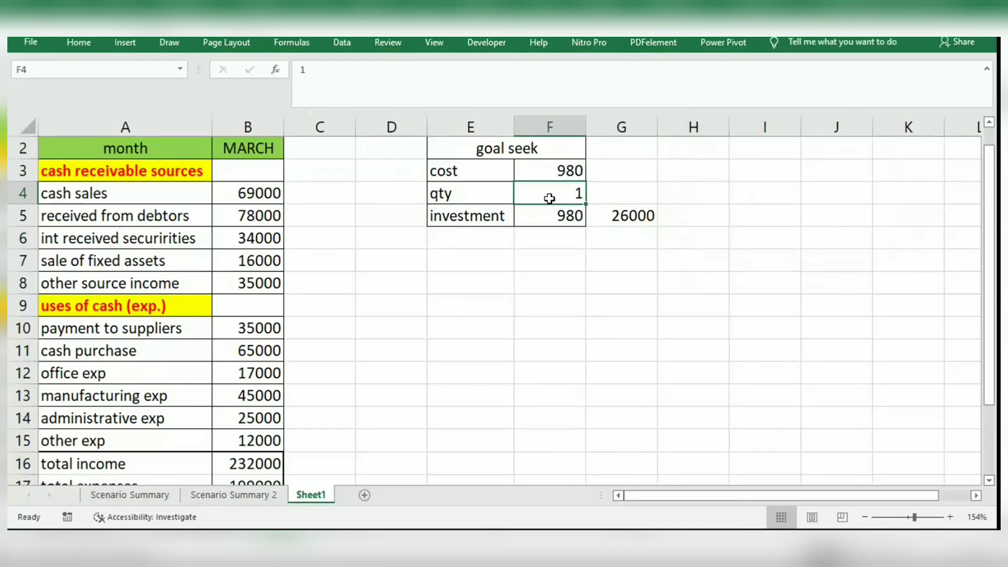
pyautogui.write('26')
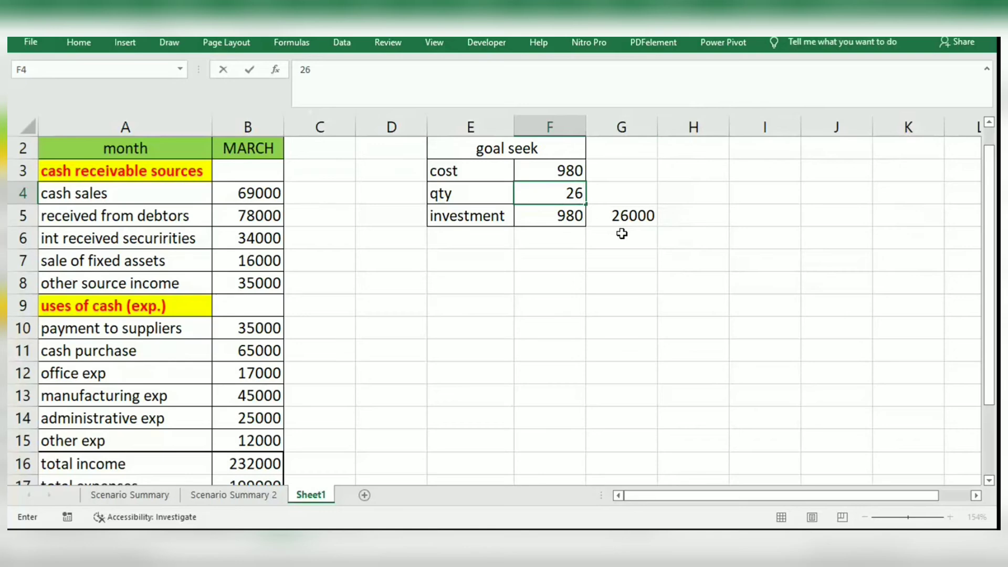
pyautogui.press('Return')
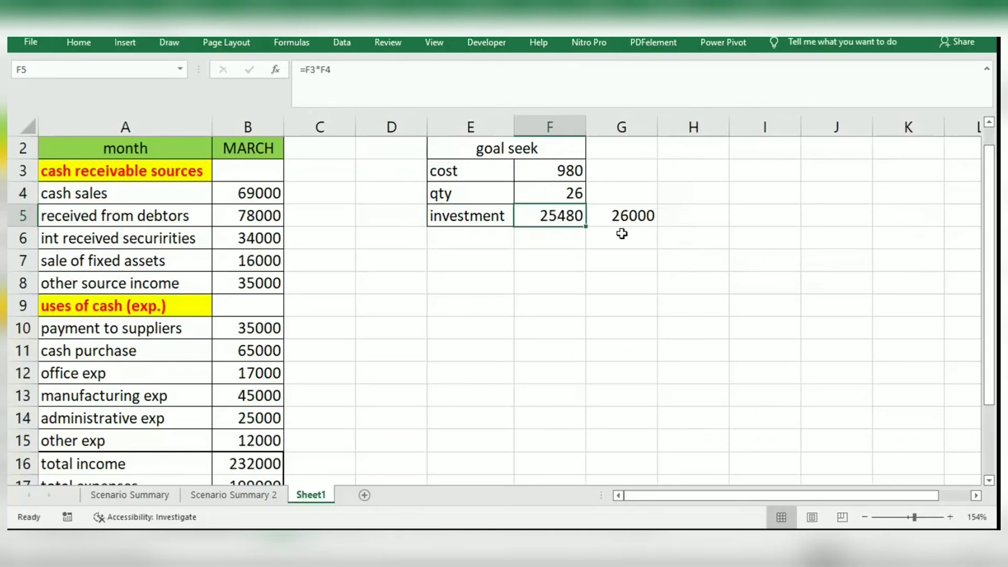
# Enter a second target investment of 83000 in cell H5.
pyautogui.click(666, 216)
pyautogui.write('83000')
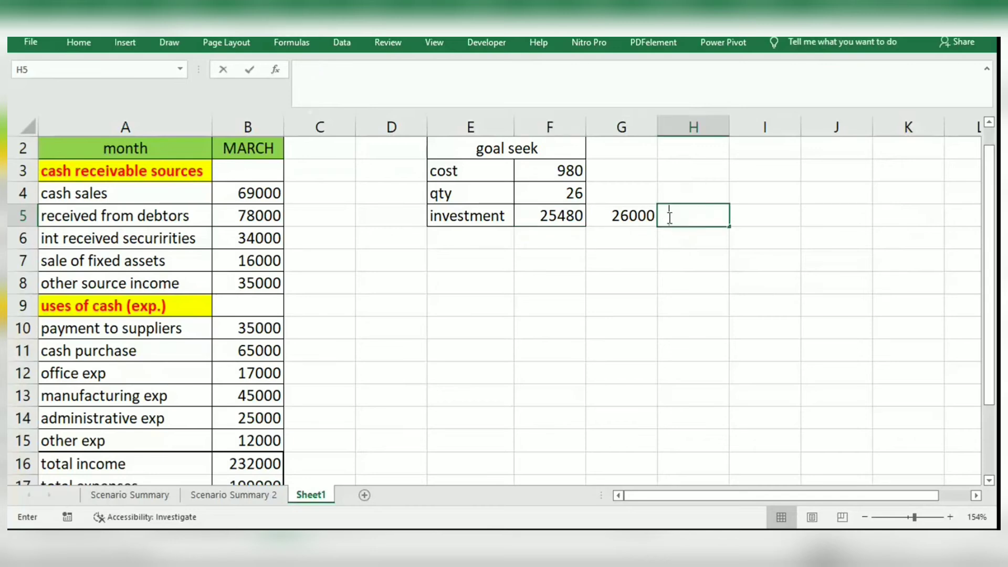
pyautogui.press('Return')
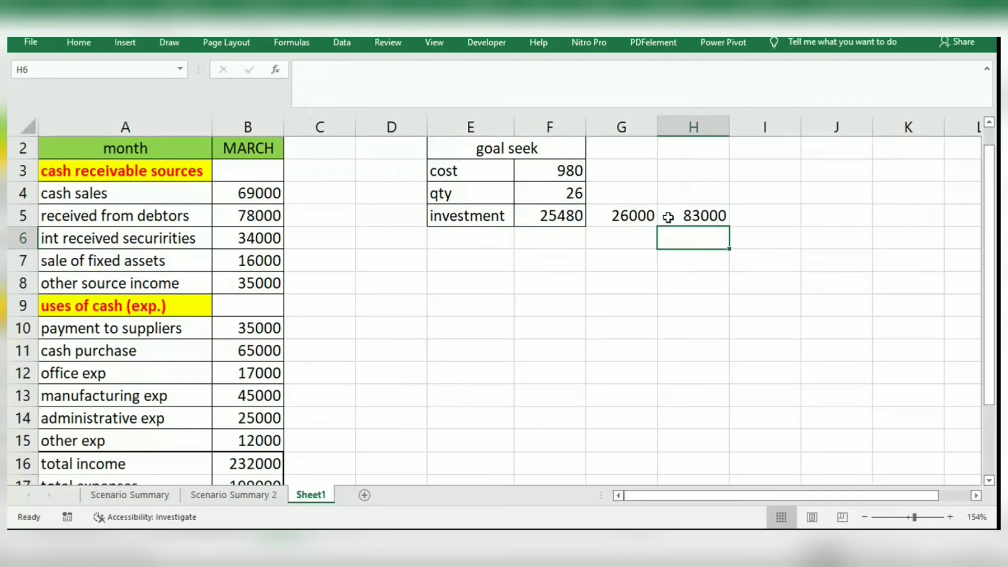
# Select the investment formula in cell F5.
pyautogui.click(540, 187)
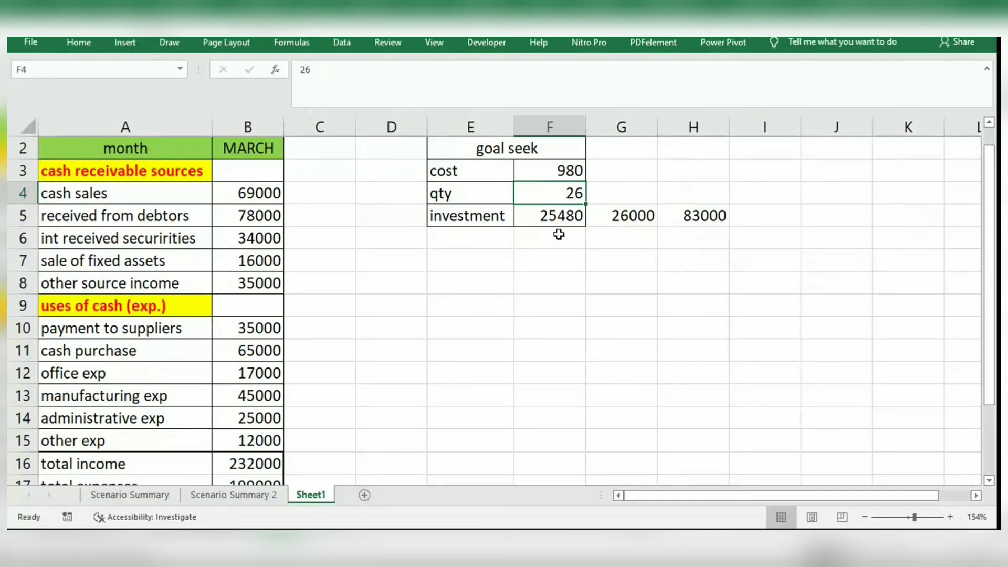
pyautogui.click(694, 216)
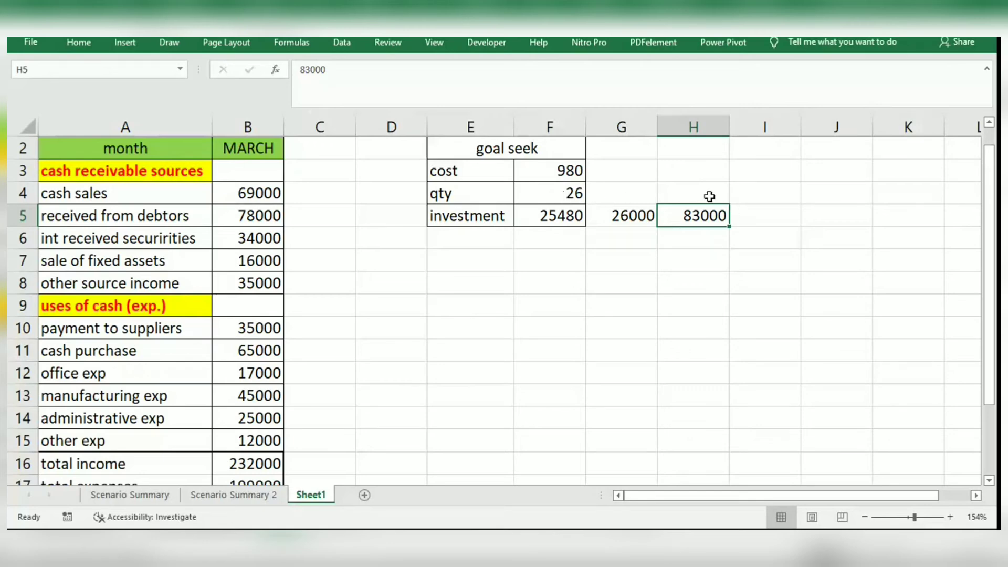
pyautogui.click(564, 219)
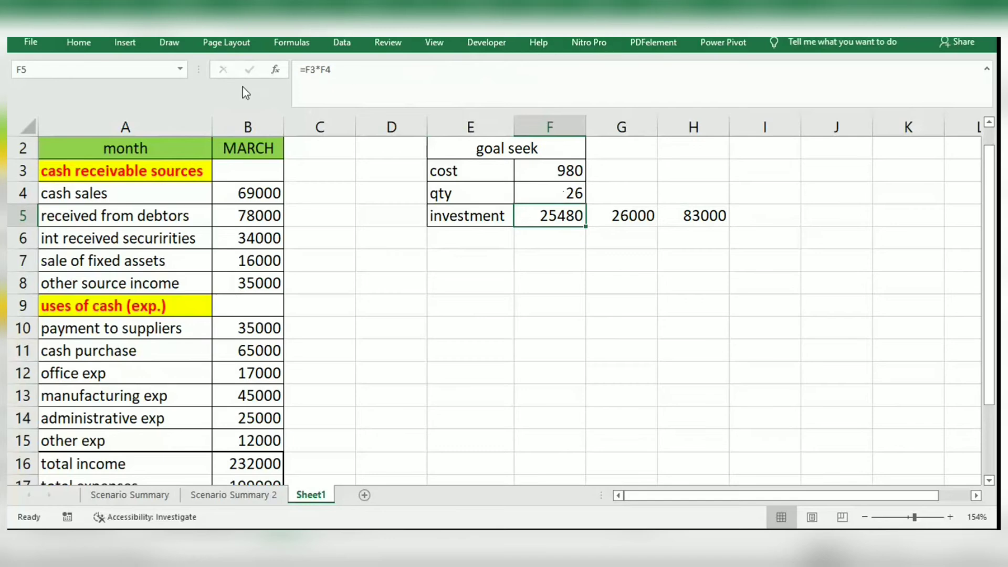
pyautogui.click(344, 42)
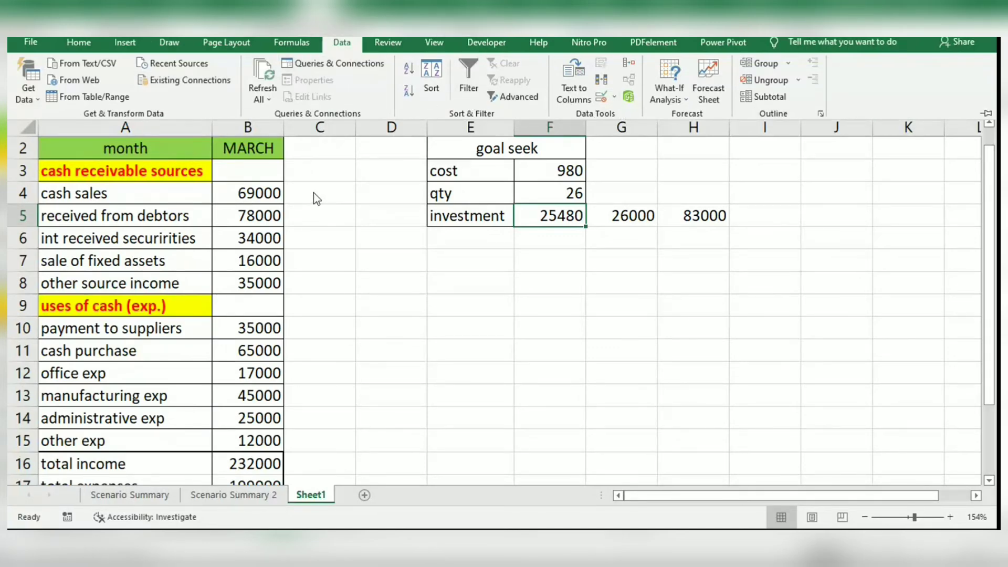
# Enable the Solver Add-in through the Excel add-ins options.
pyautogui.click(31, 43)
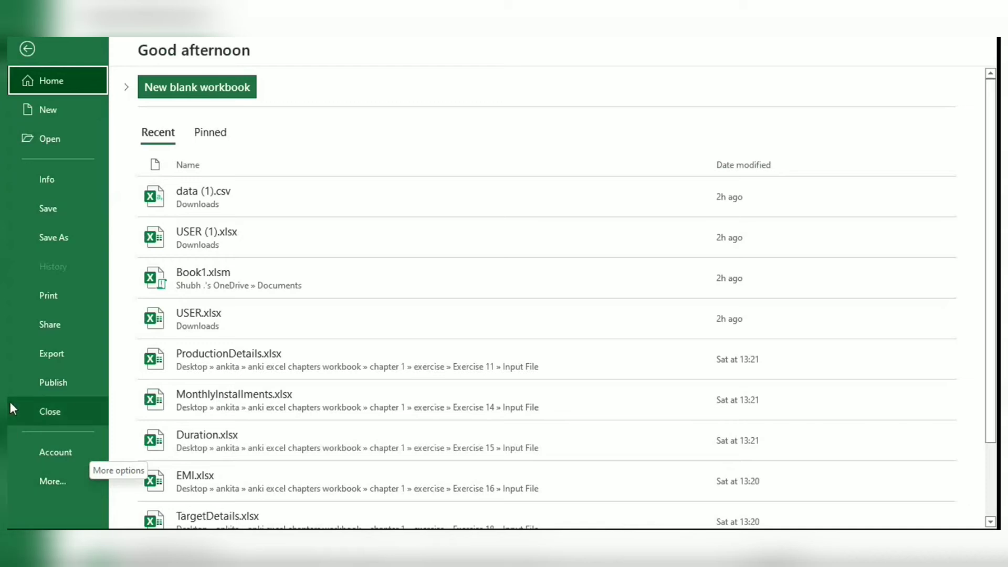
pyautogui.click(45, 480)
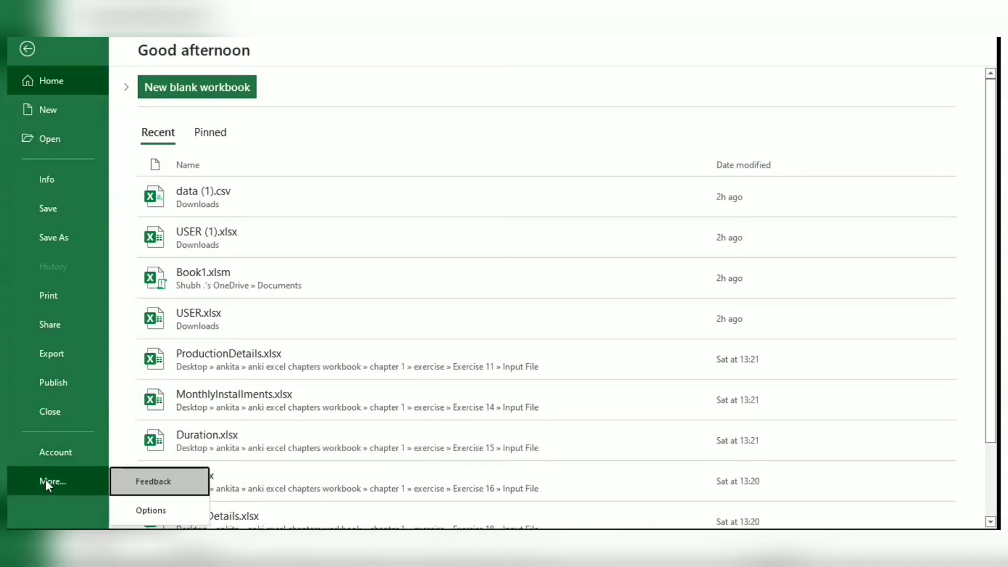
pyautogui.click(174, 505)
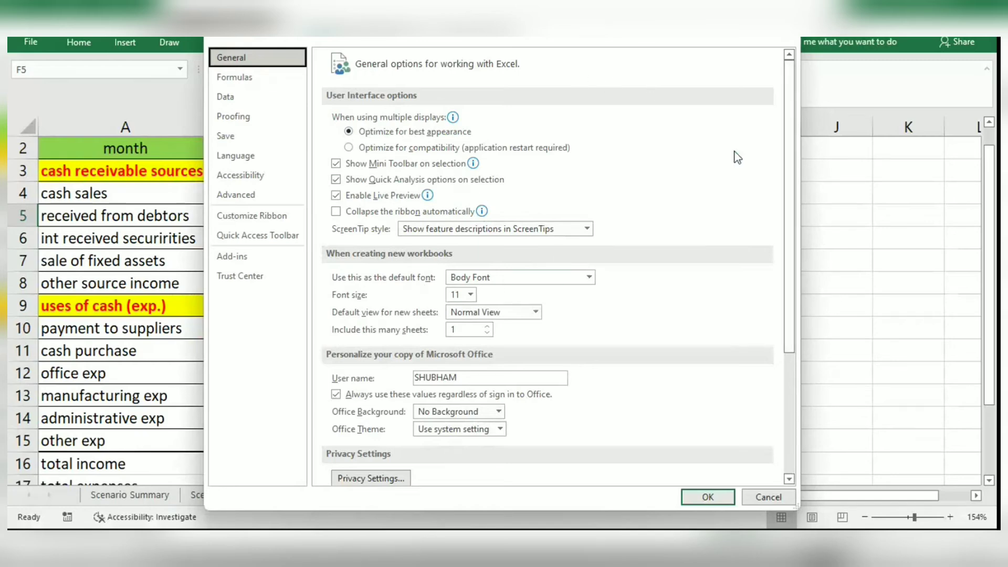
pyautogui.scroll(-5, 397, 344)
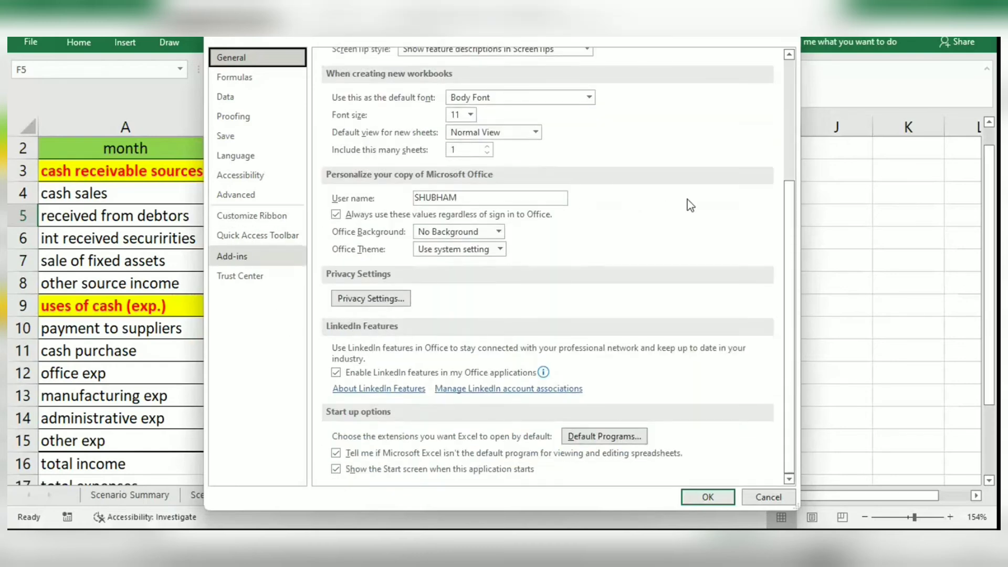
pyautogui.click(268, 260)
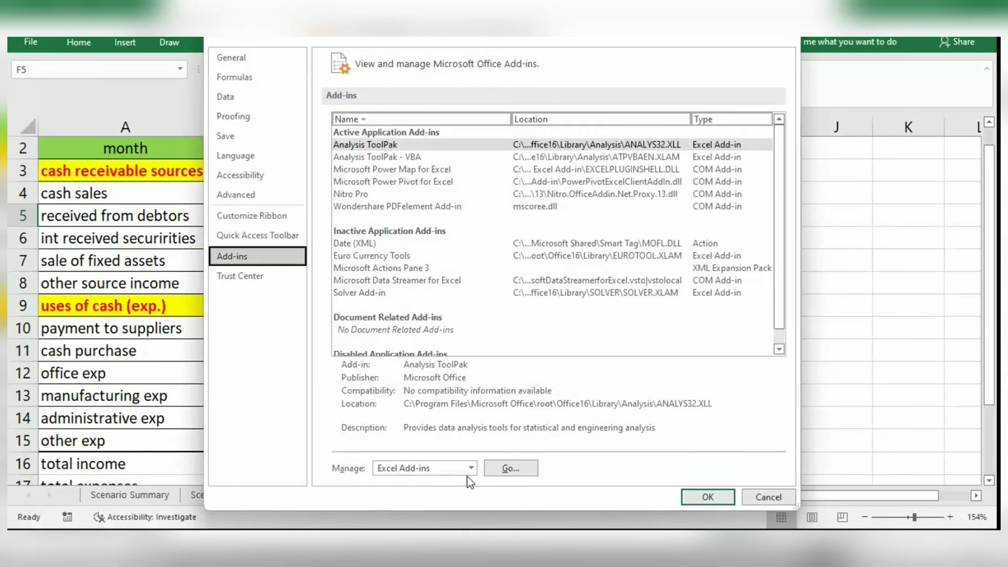
pyautogui.click(511, 468)
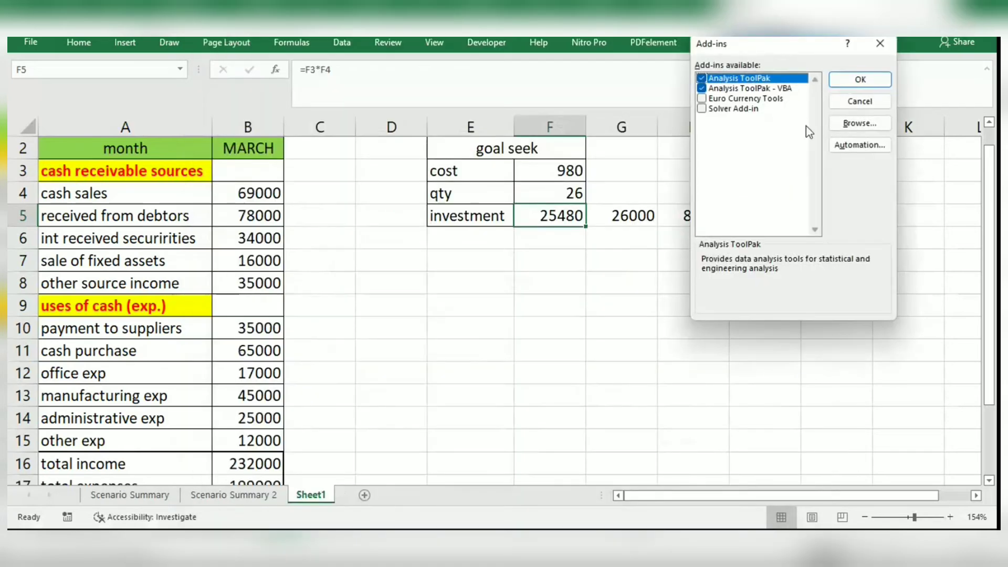
pyautogui.click(701, 109)
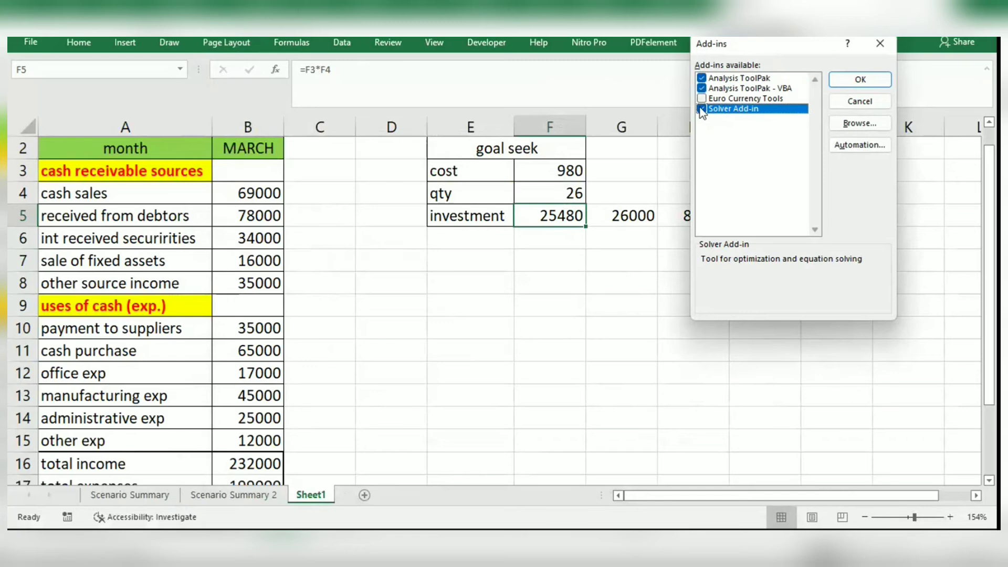
pyautogui.click(868, 81)
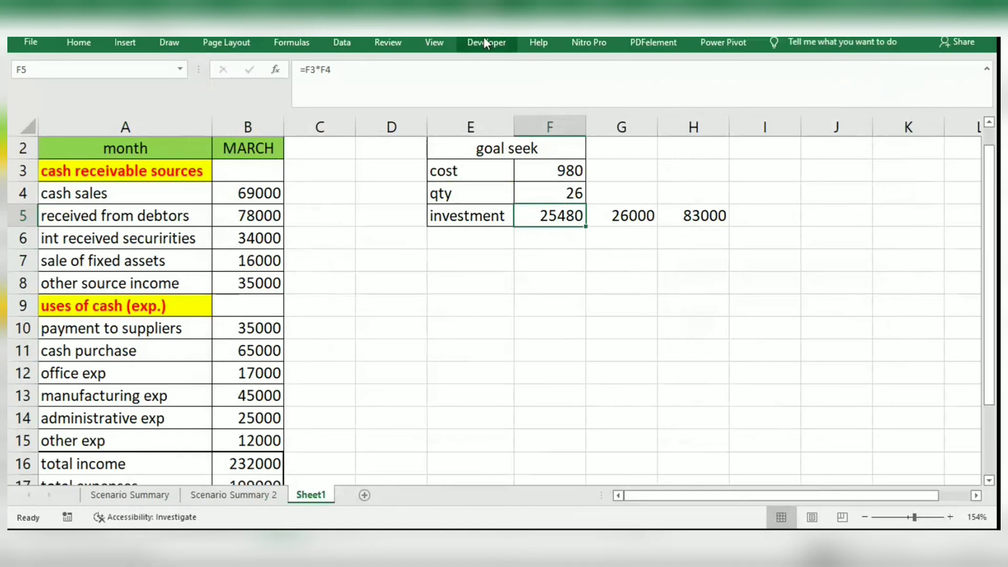
# Open Solver with F5 as the objective to maximize, and set the quantity in F4 as the changing variable cell.
pyautogui.click(346, 44)
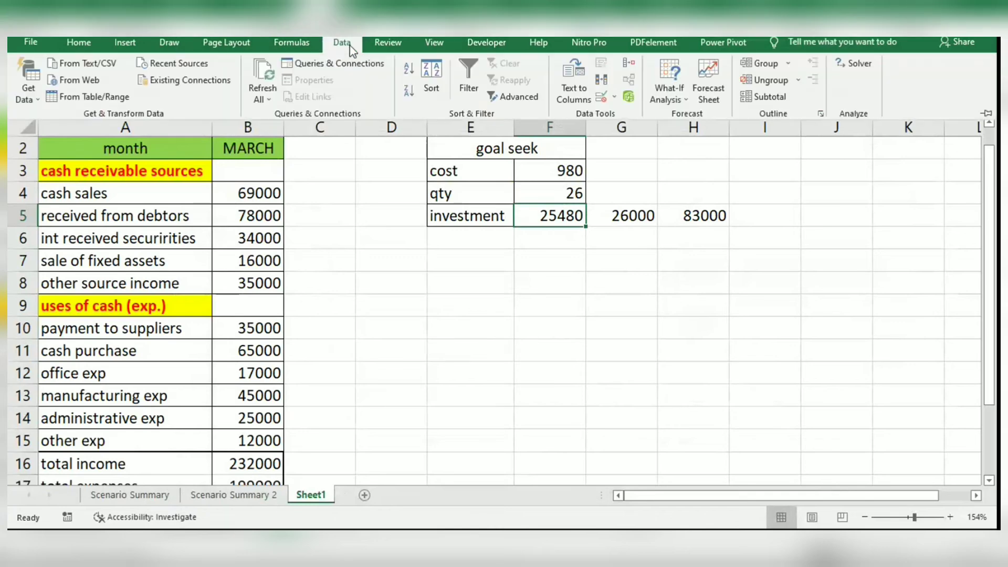
pyautogui.click(855, 65)
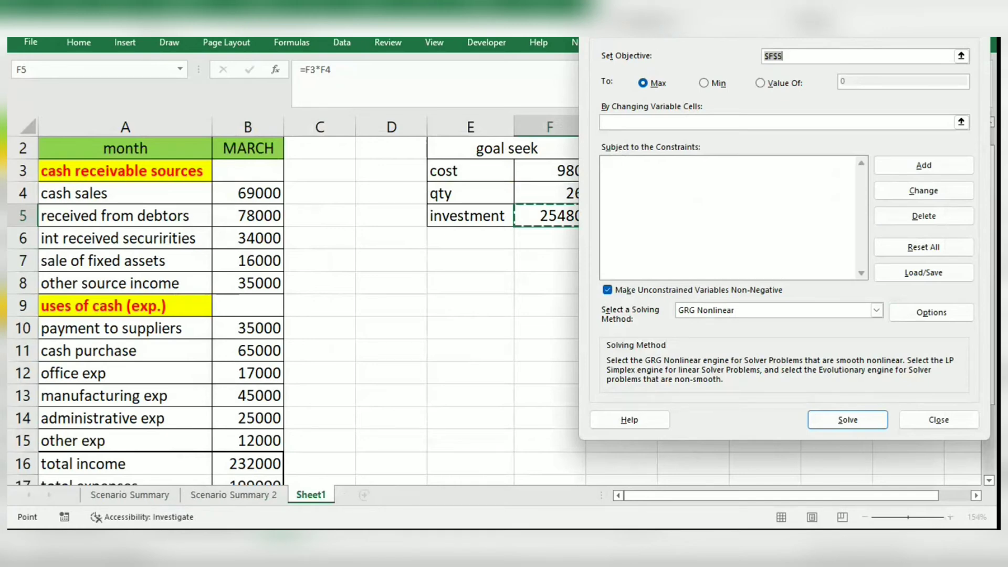
pyautogui.moveTo(767, 25); pyautogui.dragTo(193, 59)
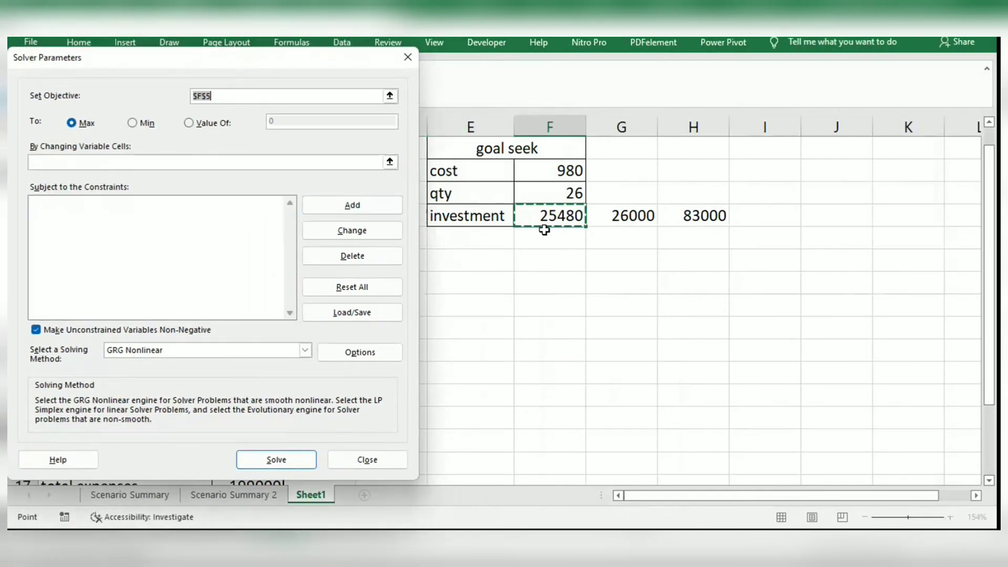
pyautogui.click(126, 160)
pyautogui.click(153, 164)
pyautogui.click(548, 201)
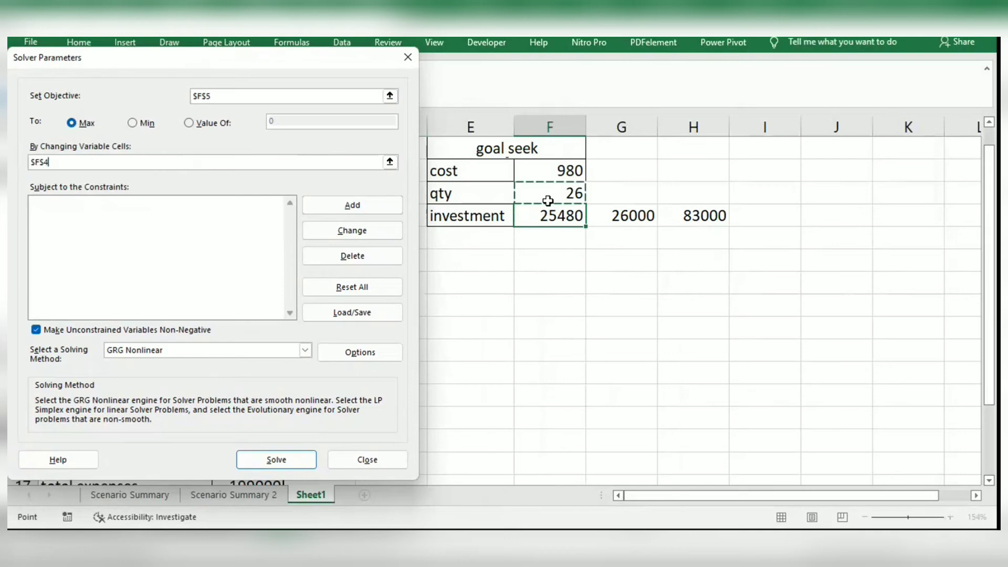
pyautogui.moveTo(548, 201)
pyautogui.mouseDown()
pyautogui.moveTo(522, 227)
pyautogui.moveTo(536, 196)
pyautogui.mouseUp()
pyautogui.click(261, 92)
# Add a Solver constraint requiring the investment in F5 to be <= 83000.
pyautogui.click(329, 210)
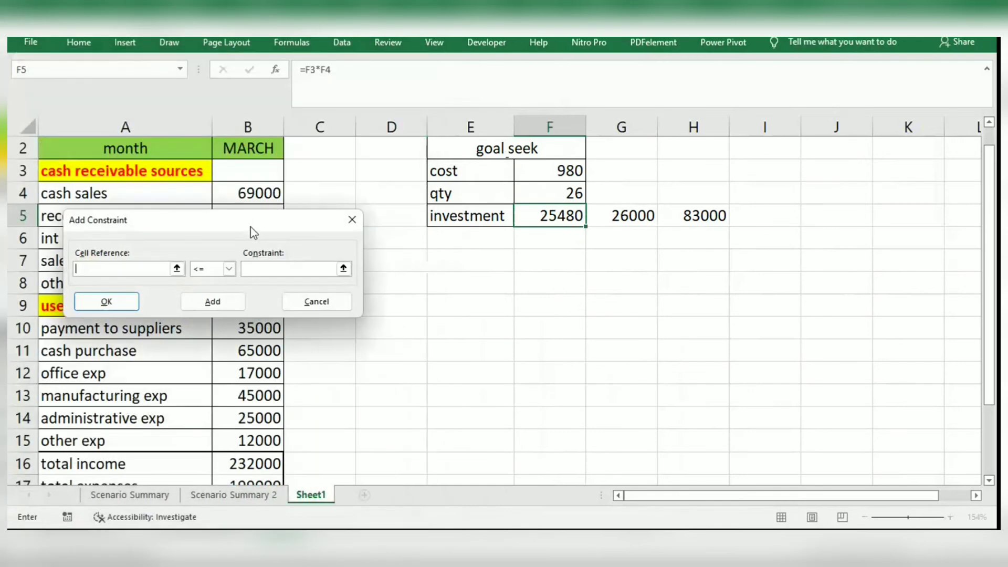
pyautogui.moveTo(250, 227); pyautogui.dragTo(585, 269)
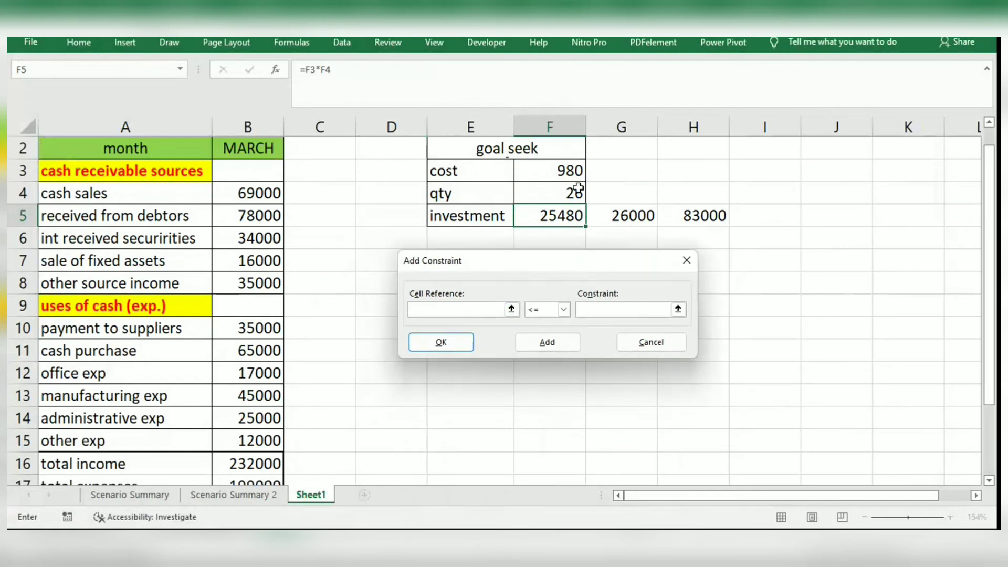
pyautogui.click(549, 215)
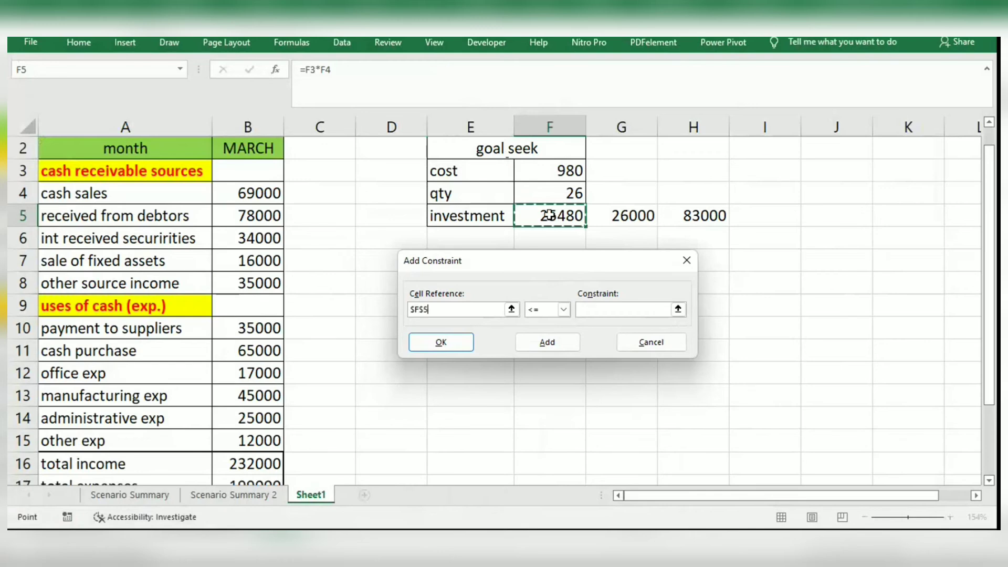
pyautogui.click(564, 310)
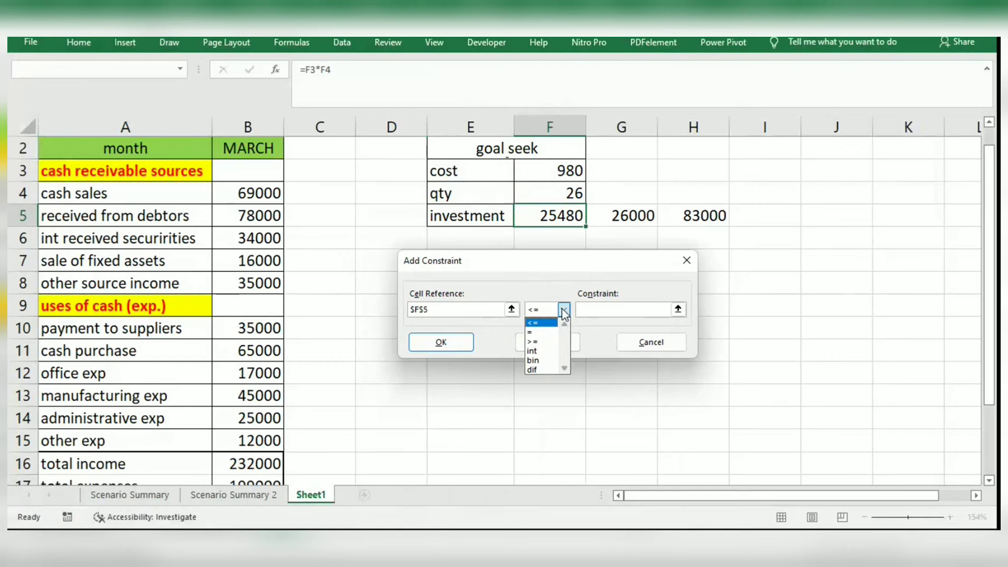
pyautogui.click(538, 323)
pyautogui.click(612, 309)
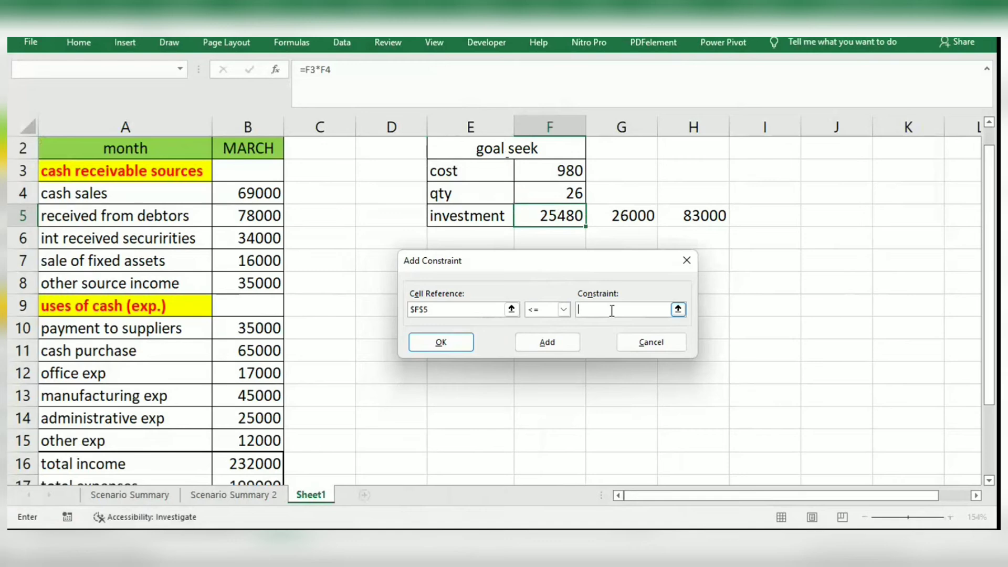
pyautogui.write('83000')
pyautogui.click(549, 344)
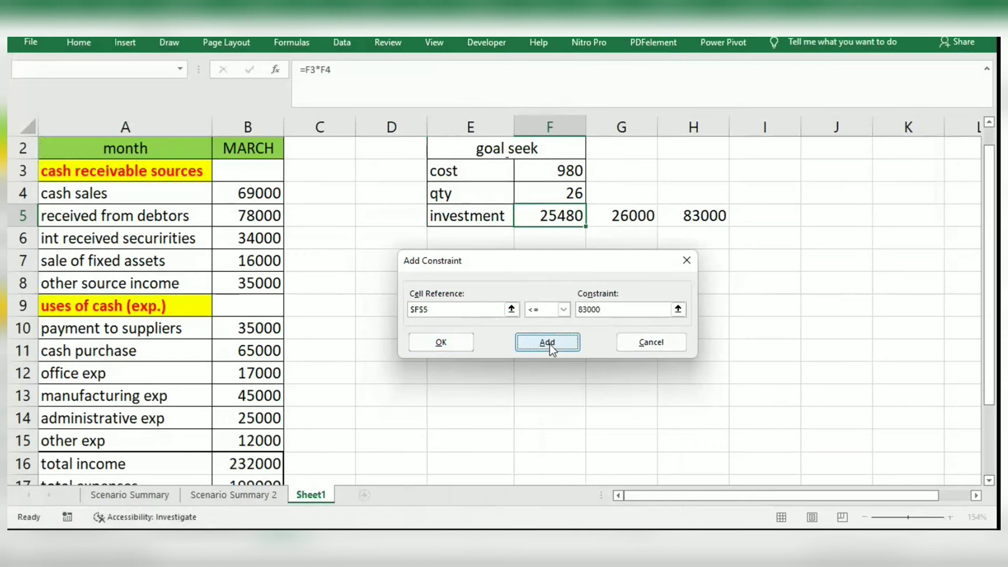
# Add a Solver constraint requiring the quantity in F4 to be an integer.
pyautogui.click(550, 188)
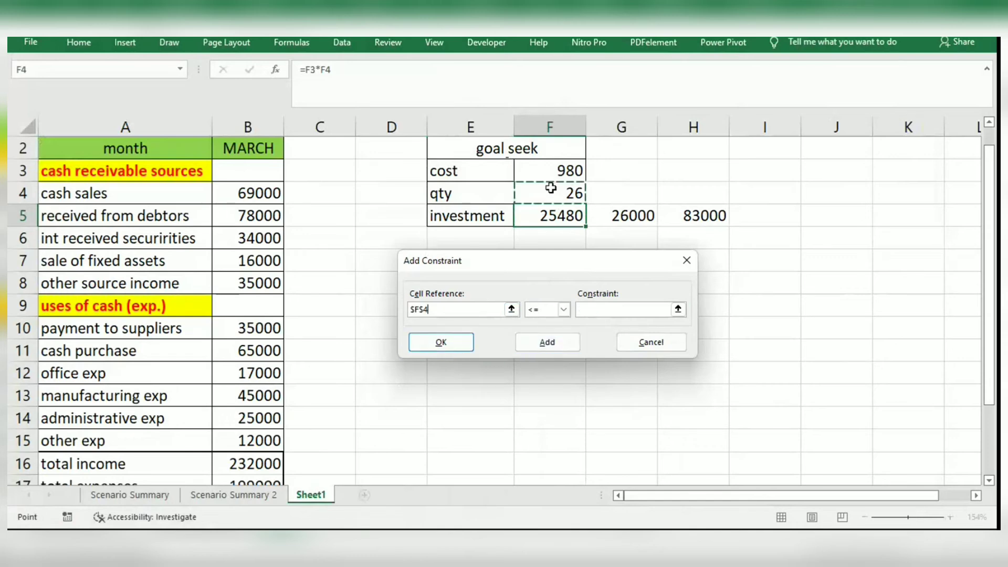
pyautogui.click(563, 310)
pyautogui.click(535, 352)
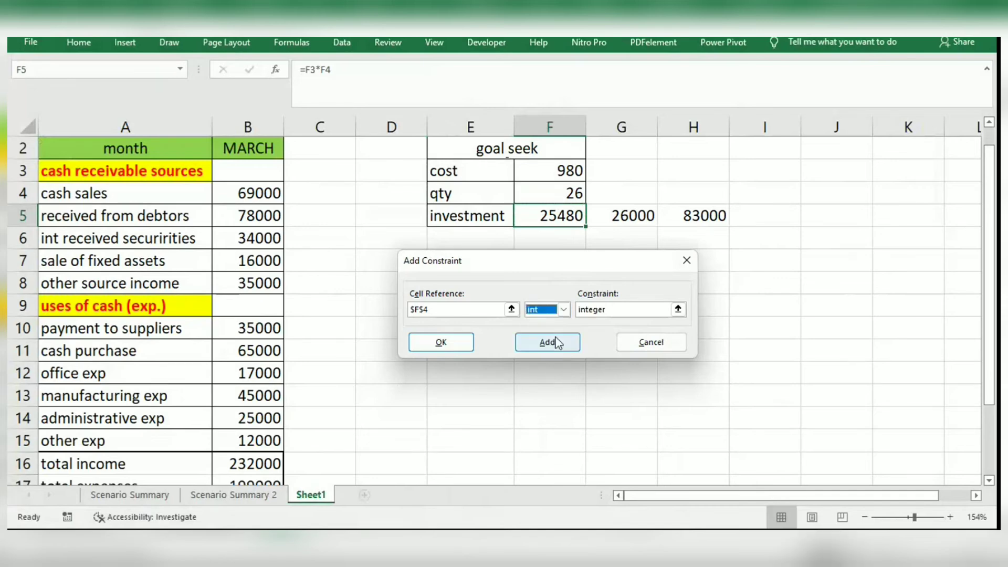
pyautogui.click(555, 338)
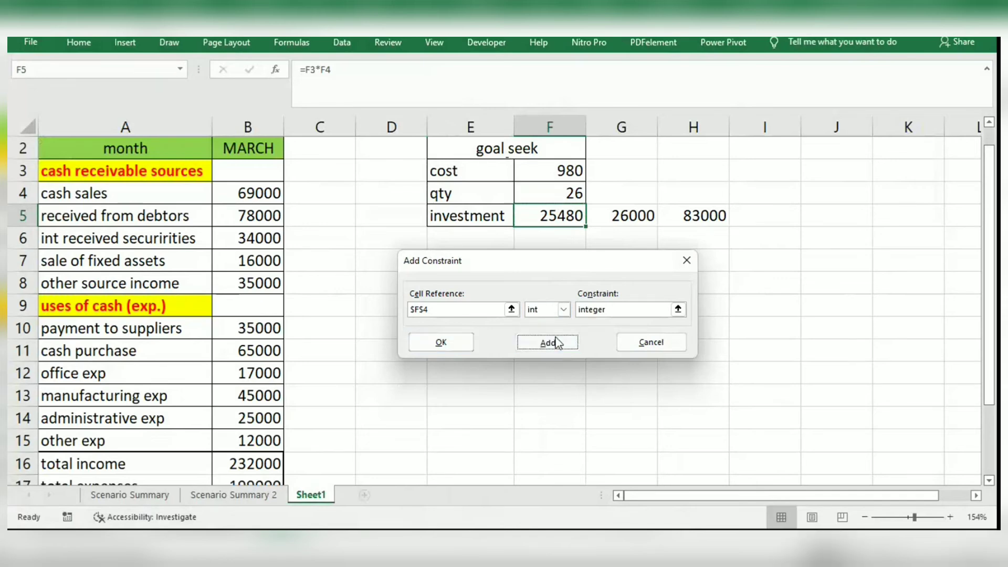
# Add a Solver constraint keeping the quantity in F4 >= 0, and return to the Solver parameters.
pyautogui.click(478, 313)
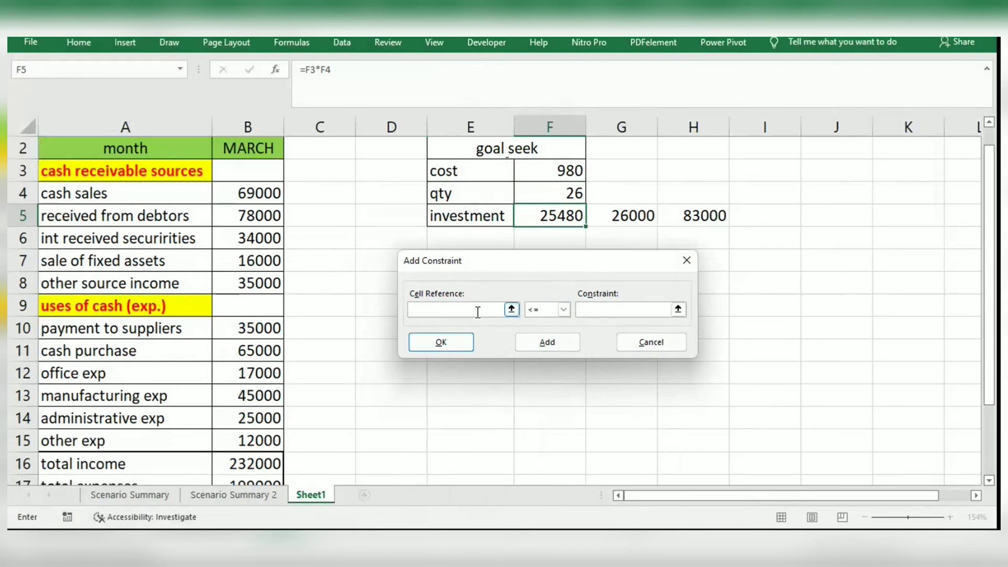
pyautogui.click(540, 193)
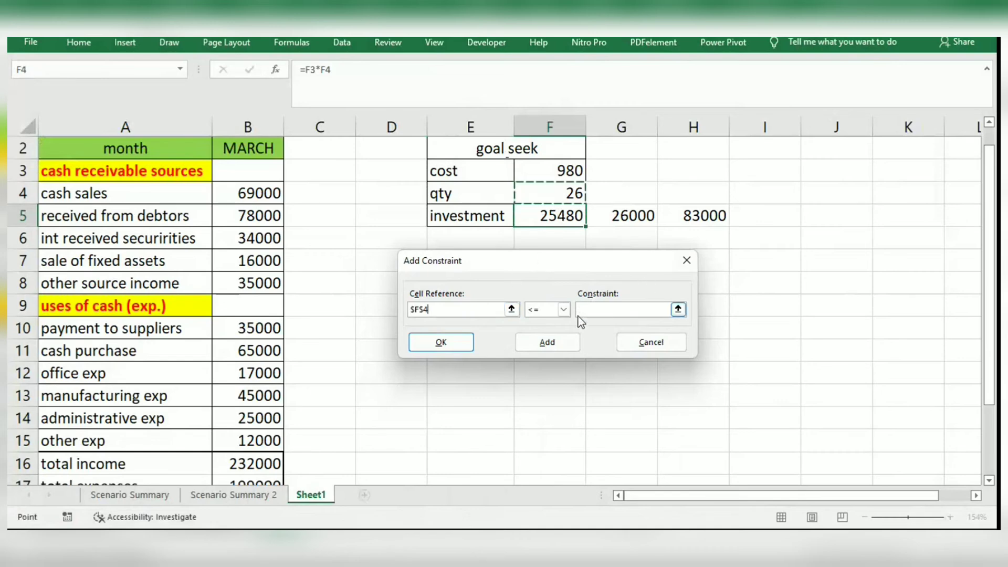
pyautogui.click(565, 311)
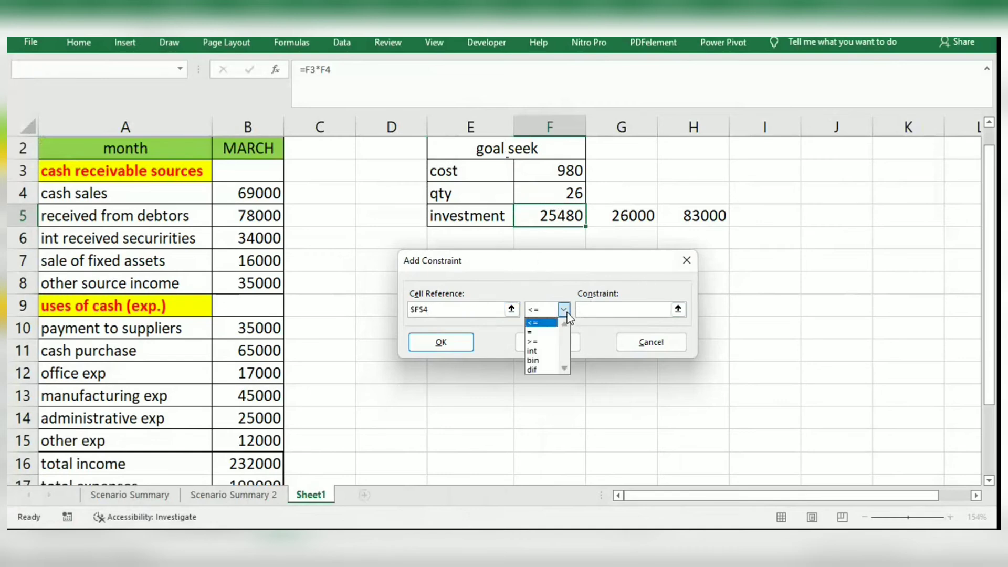
pyautogui.click(541, 342)
pyautogui.write('0')
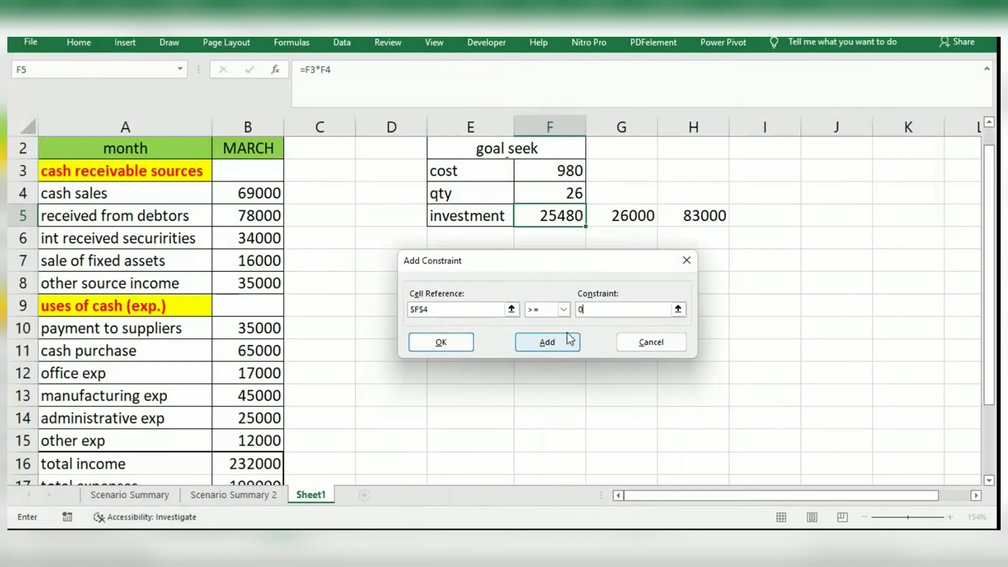
pyautogui.click(556, 344)
pyautogui.click(660, 343)
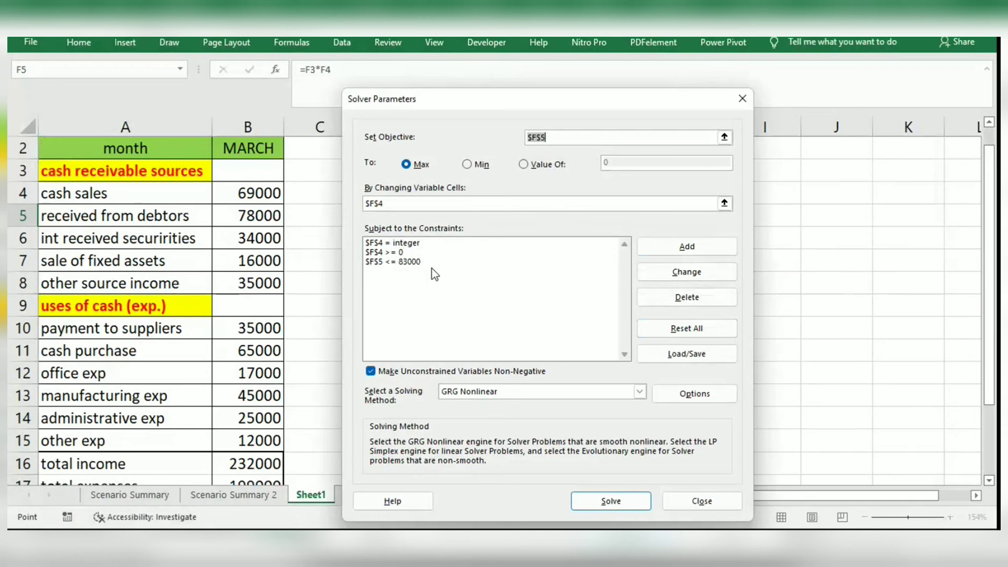
# Solve the model for the maximum investment, review the solution in the table, and restore the original values.
pyautogui.click(601, 502)
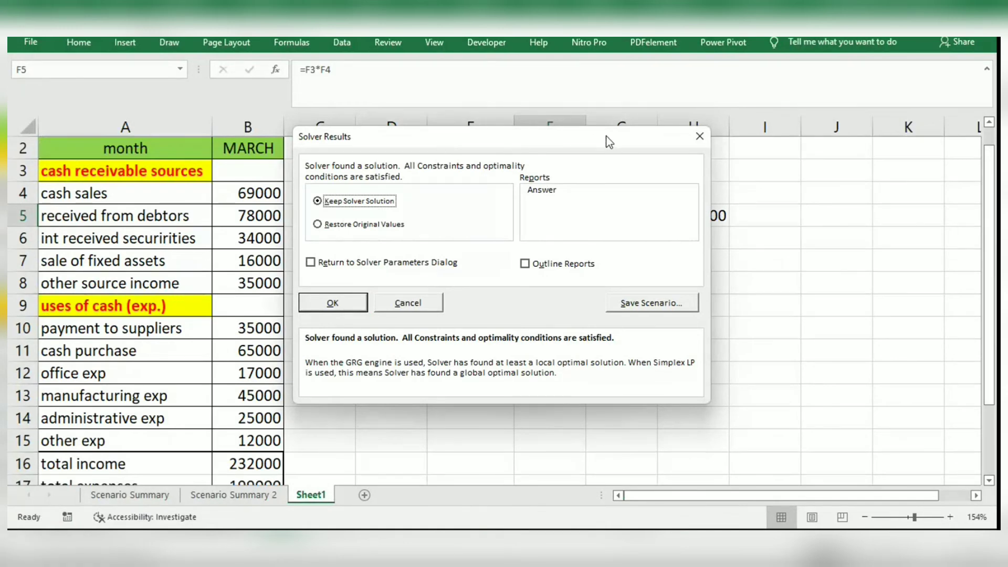
pyautogui.moveTo(606, 136); pyautogui.dragTo(767, 256)
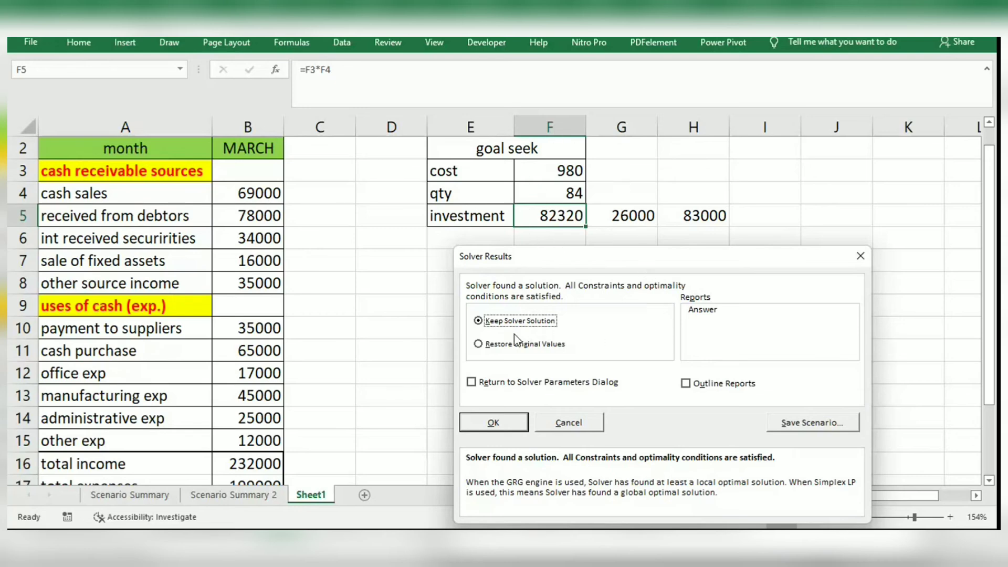
pyautogui.click(479, 345)
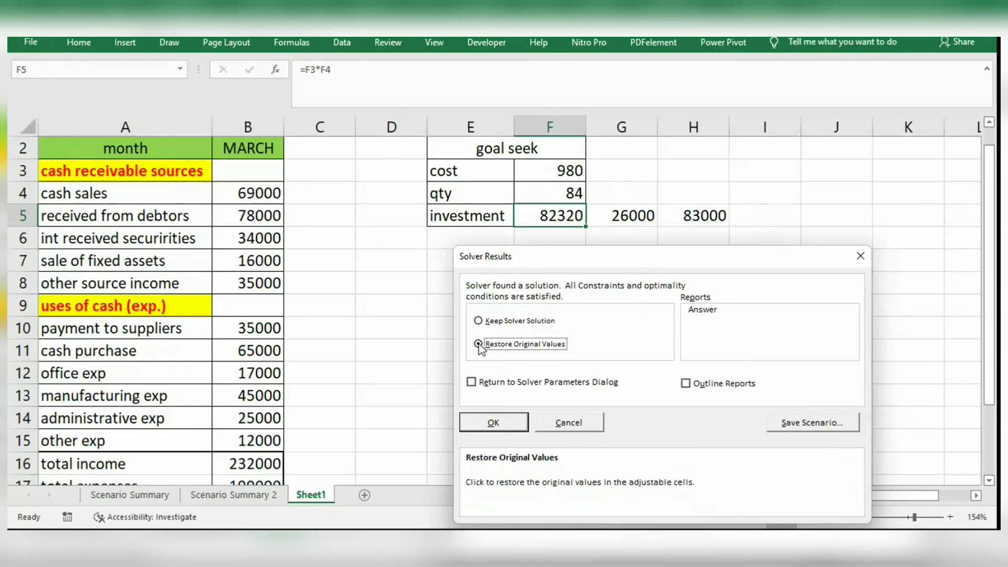
pyautogui.click(487, 423)
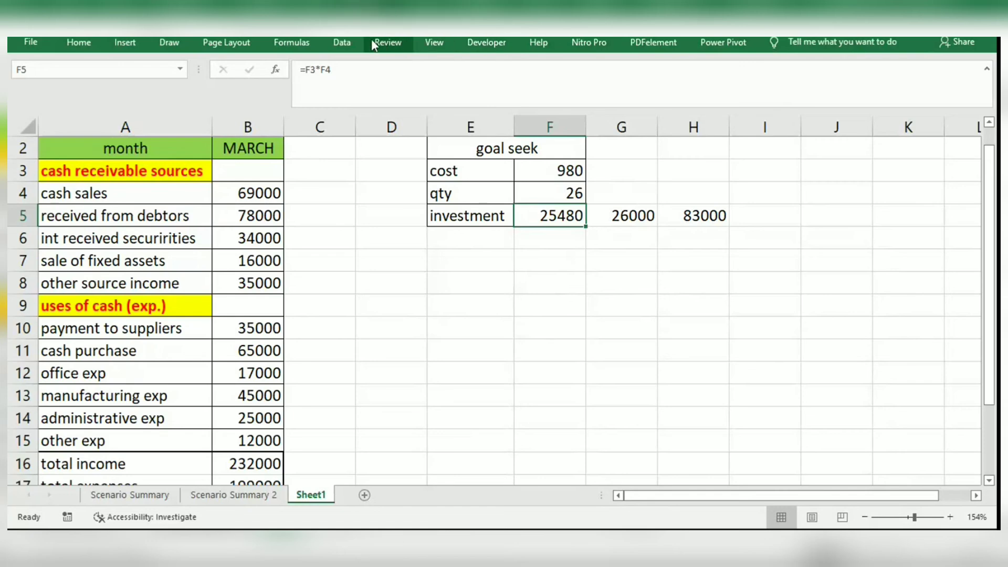
pyautogui.click(357, 40)
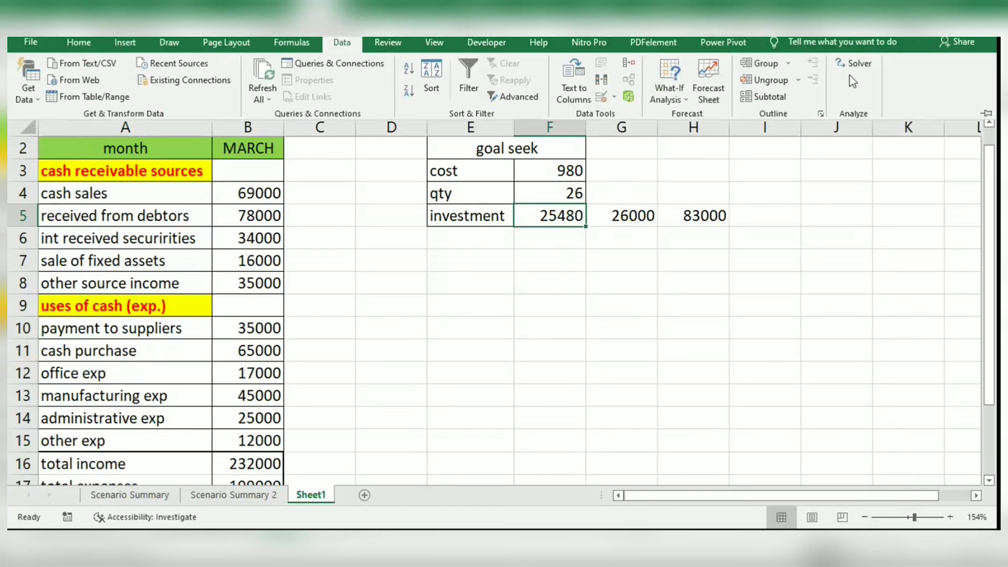
# Change the Solver constraint on the investment in F5 to <= 50000, and return to the Solver parameters.
pyautogui.click(851, 62)
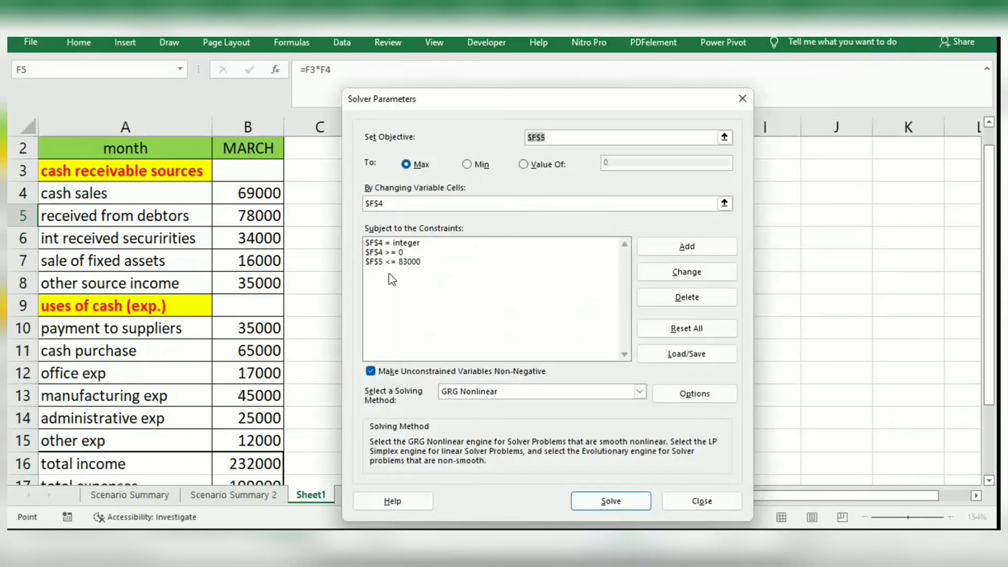
pyautogui.click(414, 260)
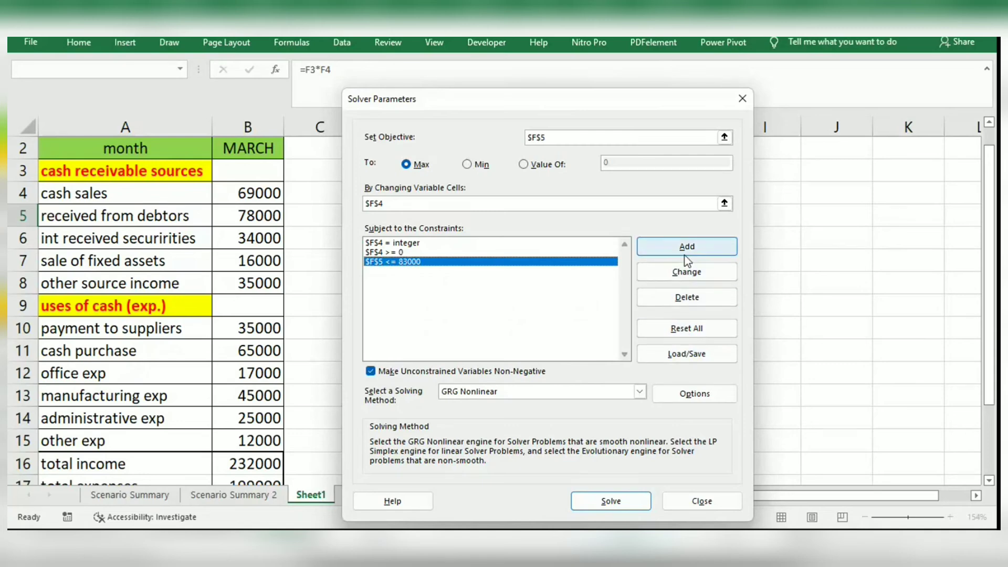
pyautogui.click(679, 279)
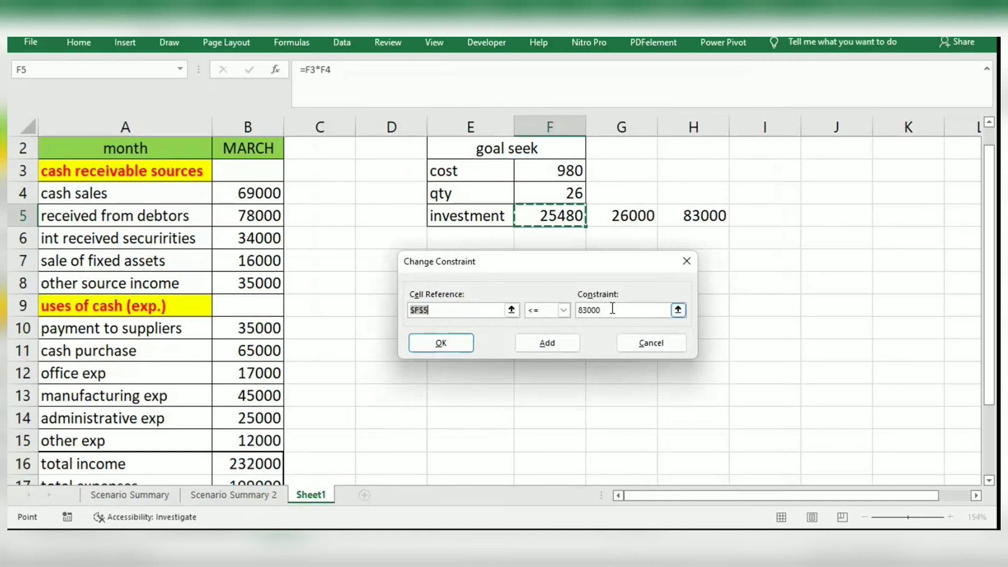
pyautogui.click(612, 308)
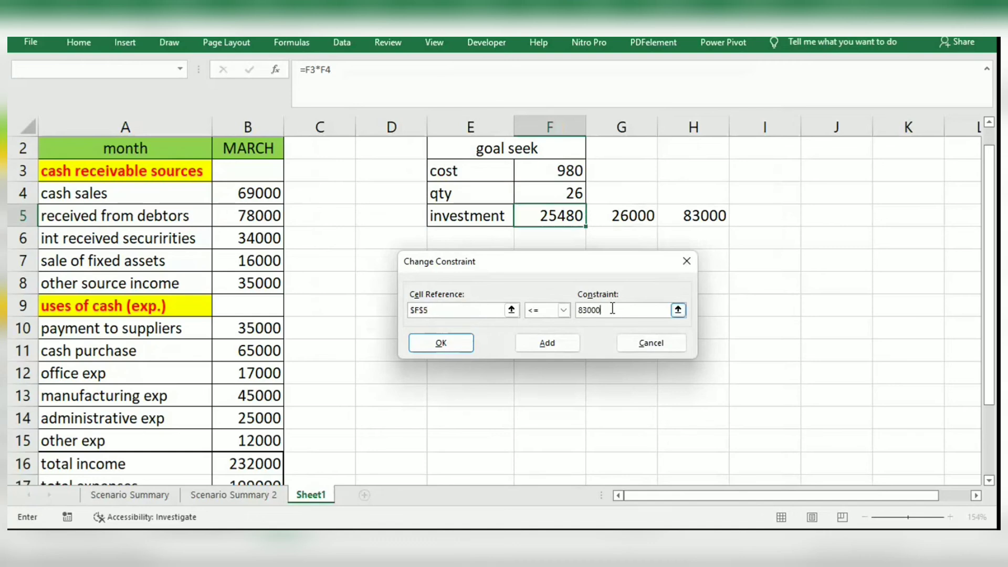
pyautogui.press('BackSpace')
pyautogui.press('BackSpace')
pyautogui.press('BackSpace')
pyautogui.press('BackSpace')
pyautogui.press('BackSpace')
pyautogui.write('4')
pyautogui.press('BackSpace')
pyautogui.write('50000')
pyautogui.click(545, 346)
pyautogui.click(650, 345)
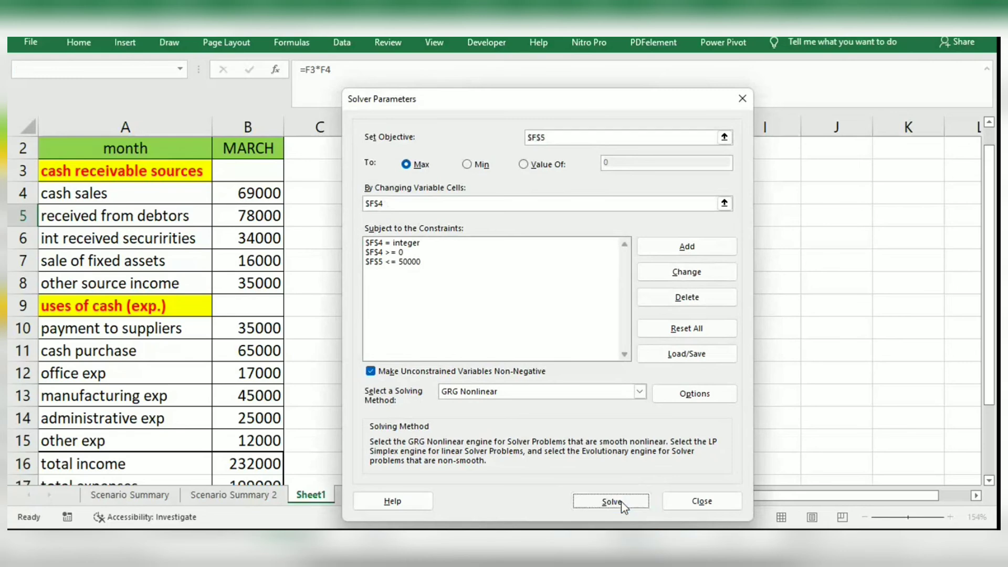
# Solve the model, uncover the table to review the result, and keep the Solver solution.
pyautogui.click(610, 501)
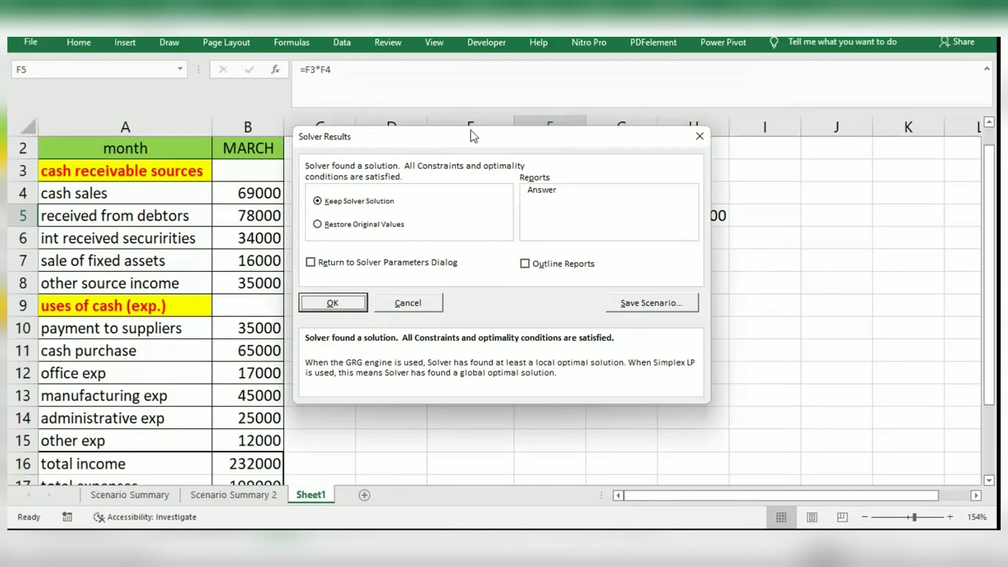
pyautogui.moveTo(474, 137); pyautogui.dragTo(470, 129)
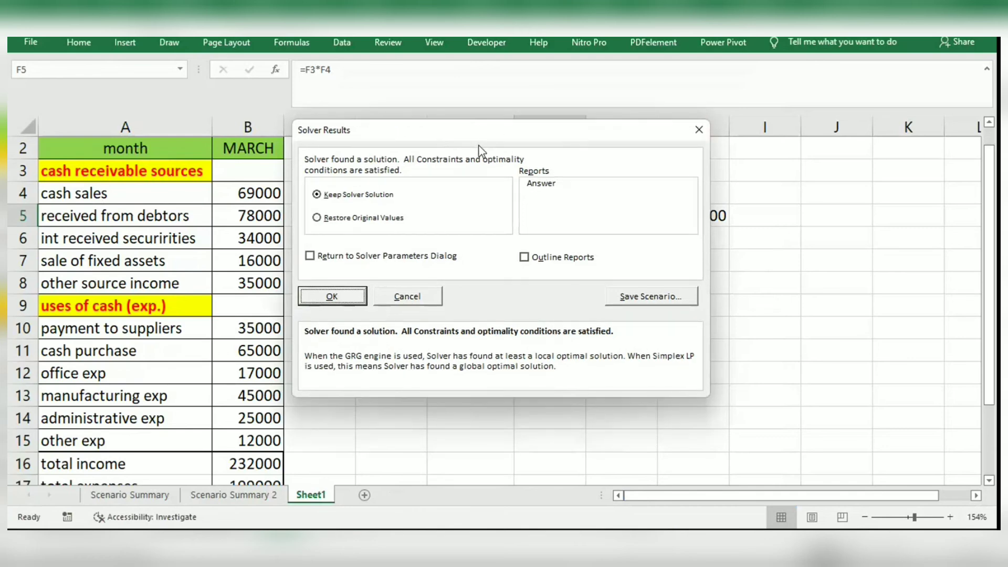
pyautogui.moveTo(480, 130); pyautogui.dragTo(566, 256)
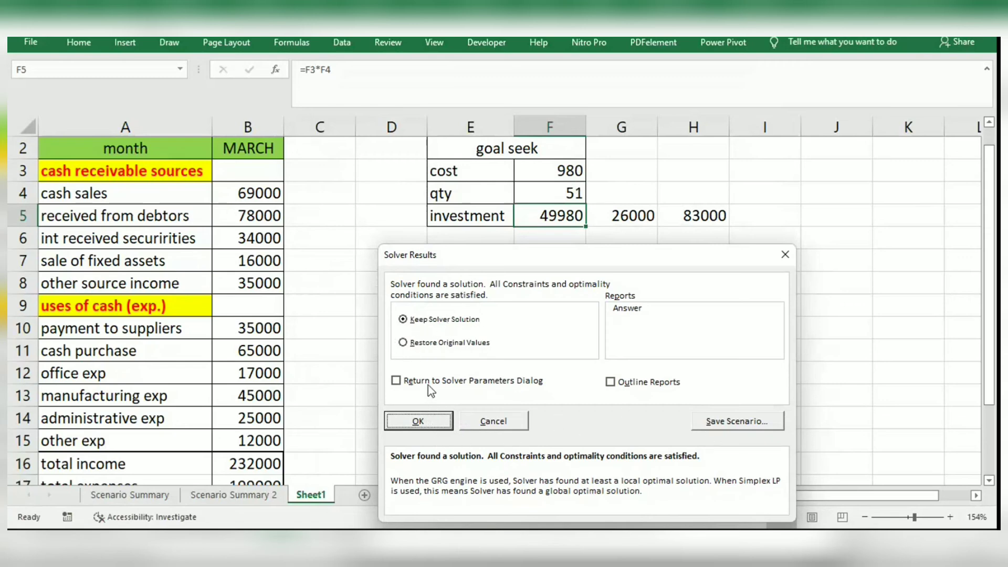
pyautogui.click(428, 420)
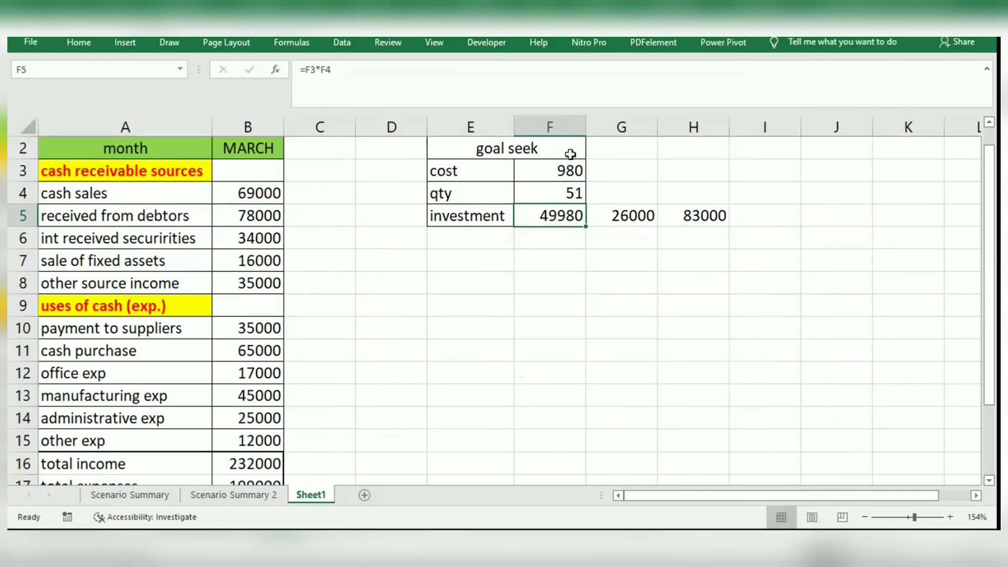
# Set the quantity in F4 to 5.
pyautogui.click(564, 170)
pyautogui.click(544, 214)
pyautogui.click(545, 198)
pyautogui.write('5')
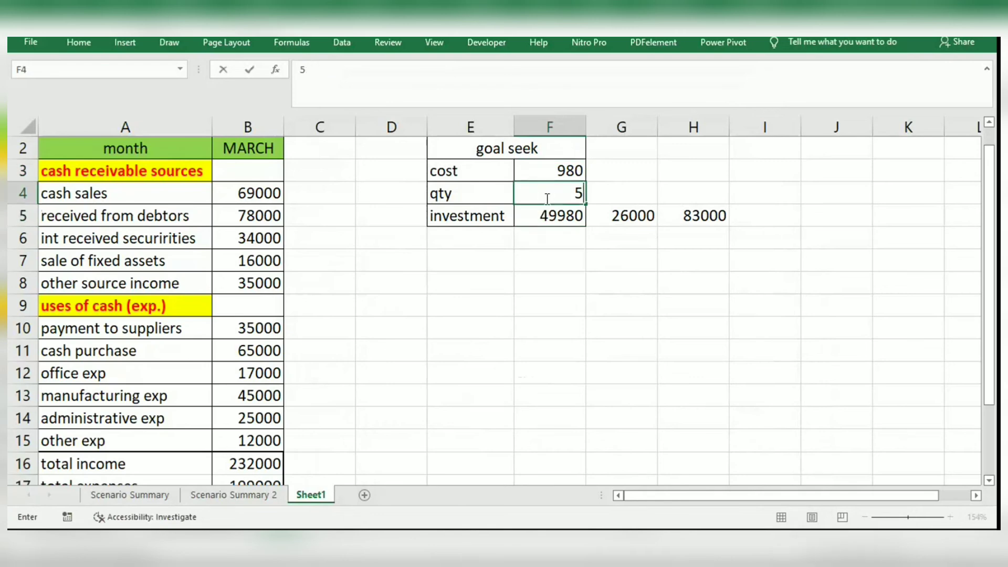
pyautogui.click(556, 211)
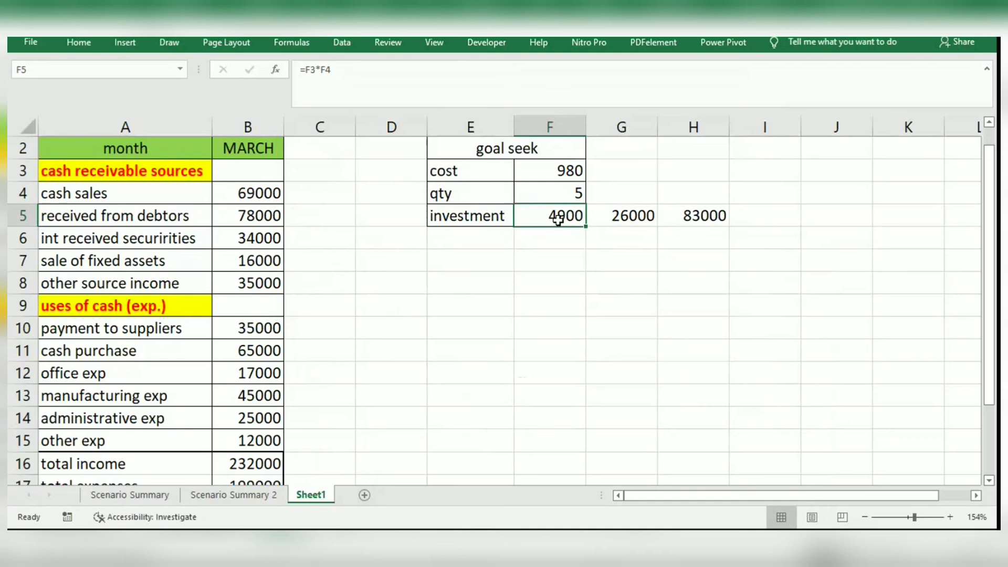
# Try overwriting the investment formula in F5 with 5500, check the dependent cells, and undo the entry.
pyautogui.write('5500')
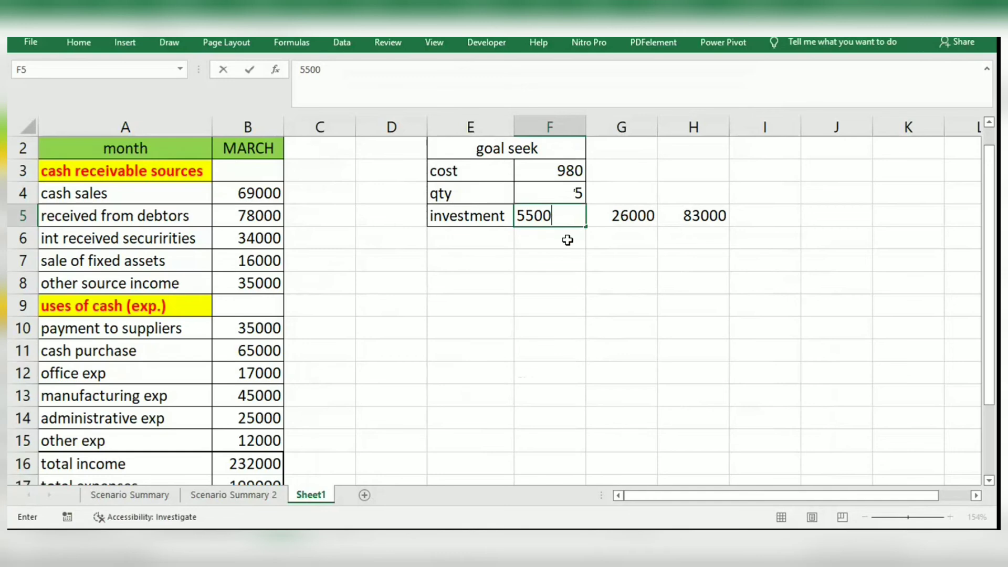
pyautogui.press('Return')
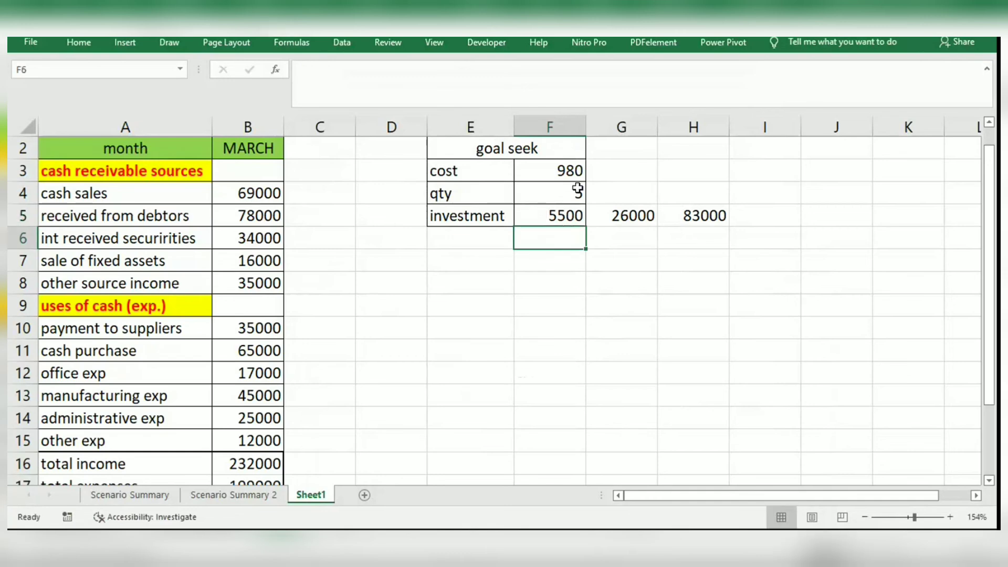
pyautogui.click(559, 212)
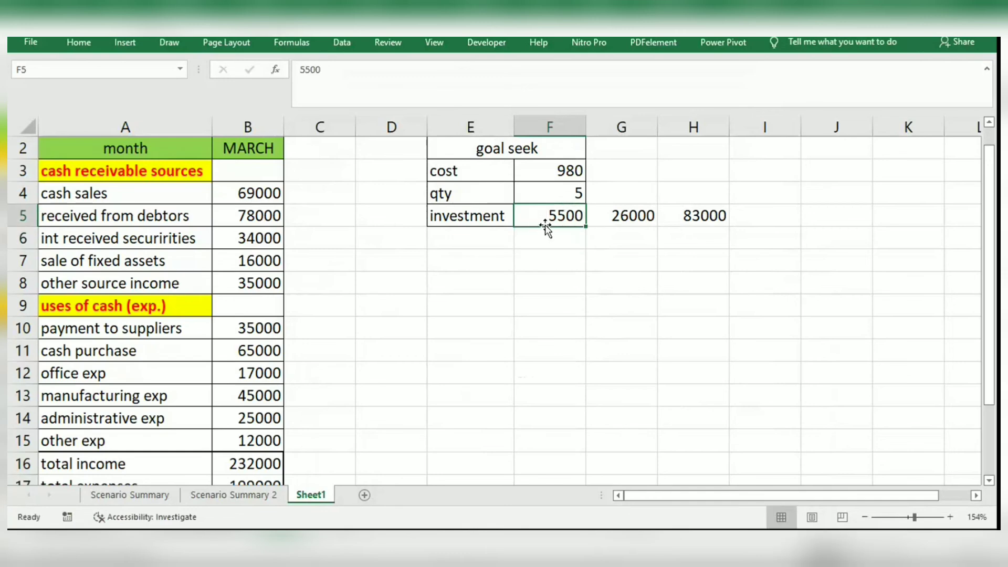
pyautogui.click(570, 187)
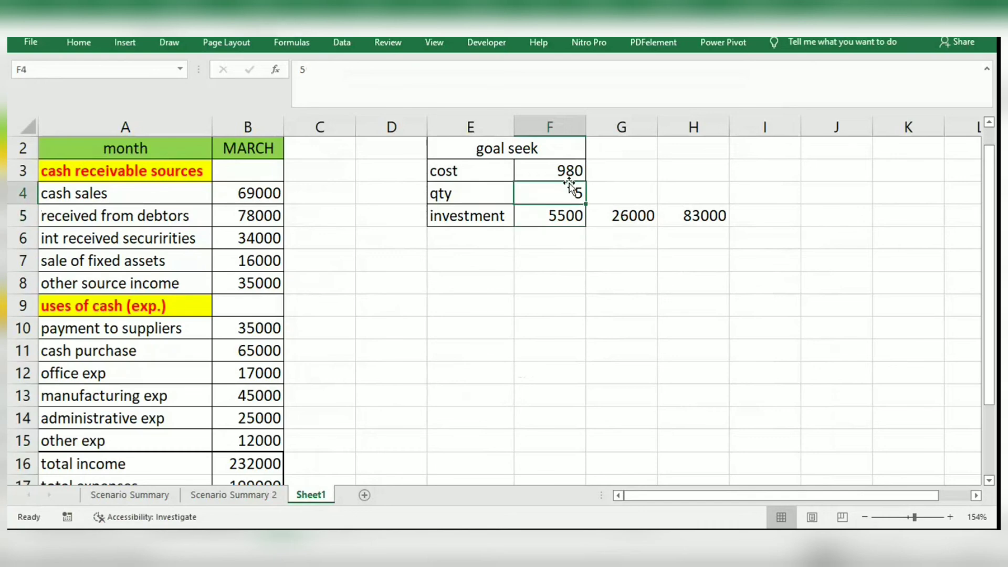
pyautogui.click(540, 221)
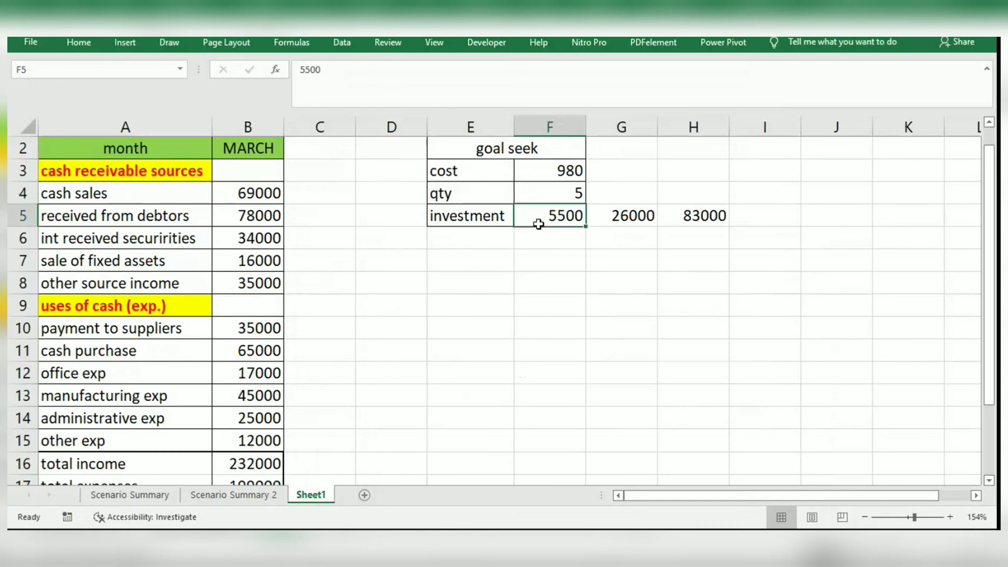
pyautogui.hotkey('ctrl', 'z')
pyautogui.click(634, 284)
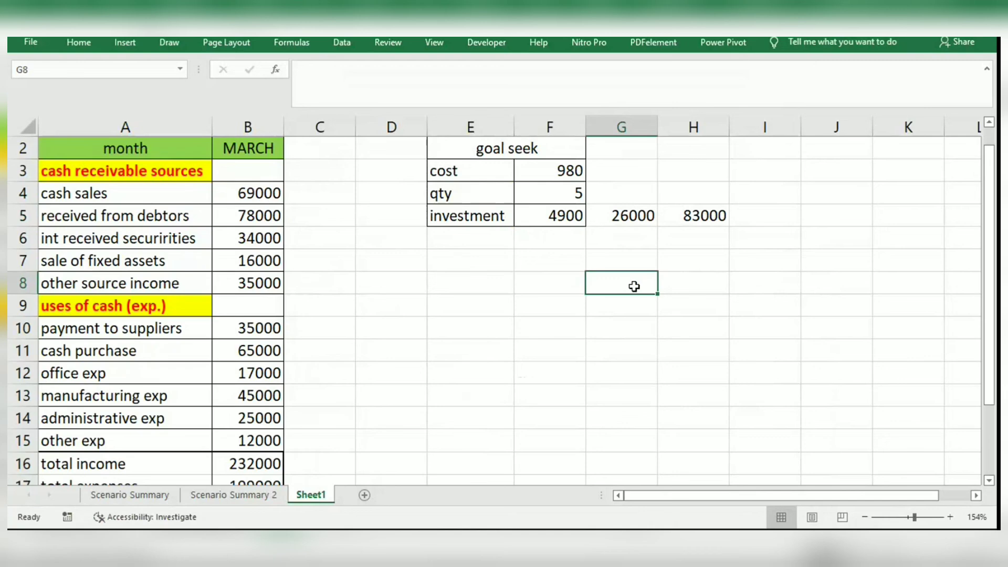
# Start Goal Seek and specify the investment in F5 as the cell to set.
pyautogui.click(553, 222)
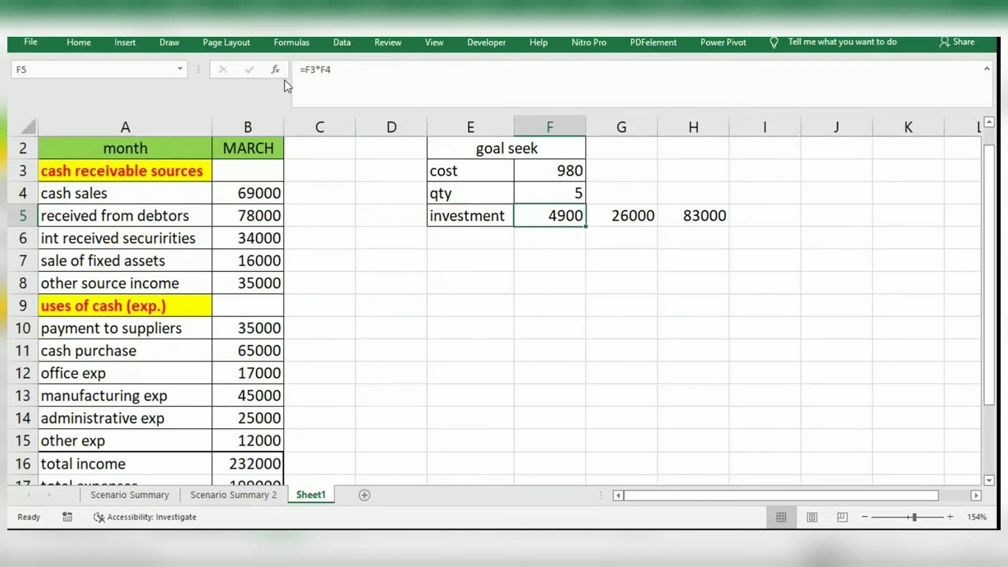
pyautogui.click(339, 42)
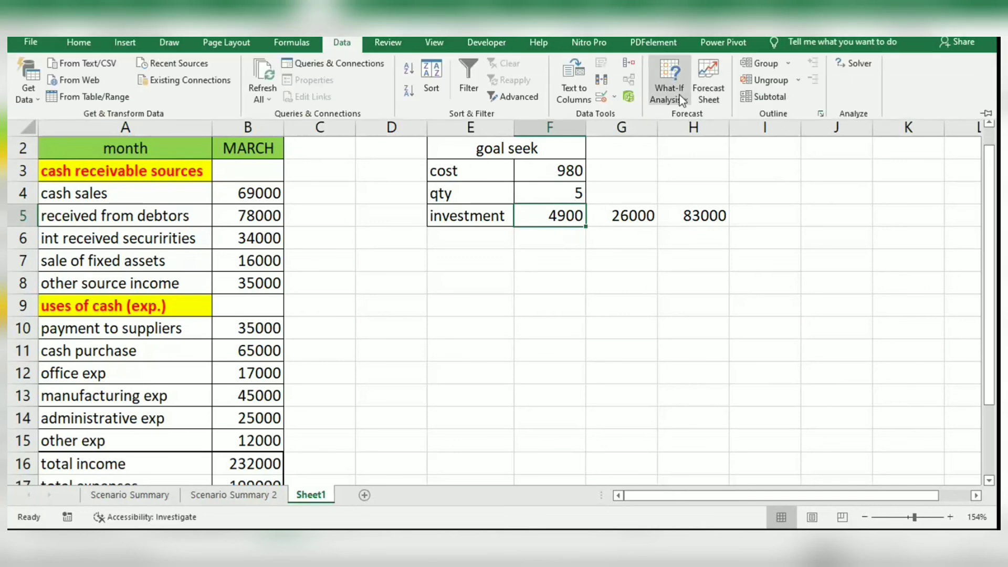
pyautogui.click(682, 100)
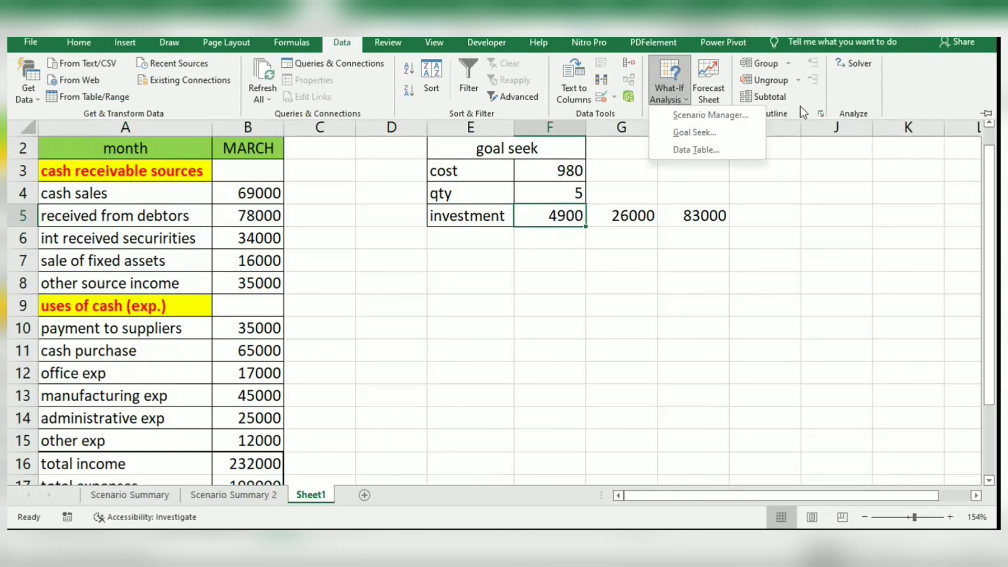
pyautogui.click(677, 134)
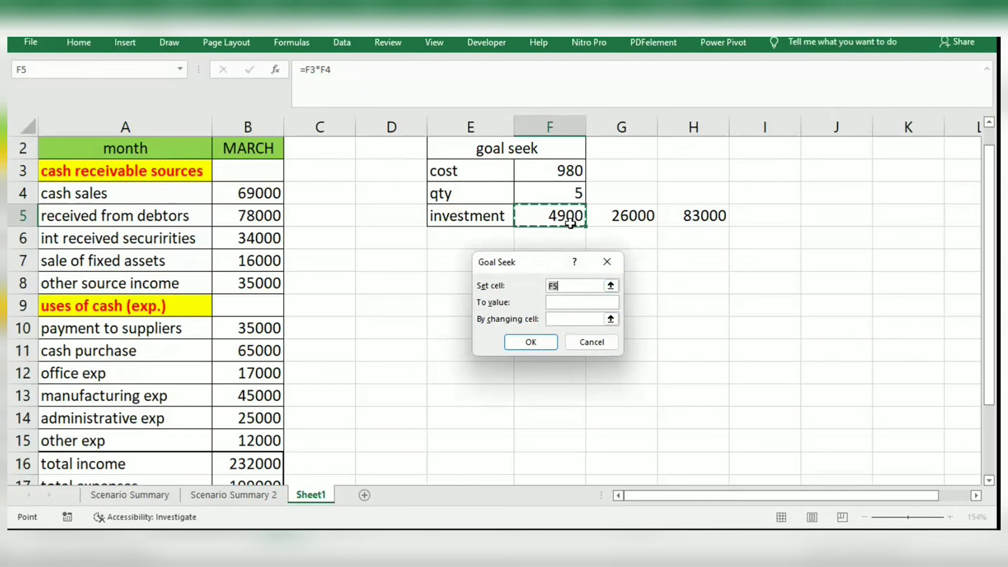
pyautogui.click(583, 285)
pyautogui.press('BackSpace')
pyautogui.press('BackSpace')
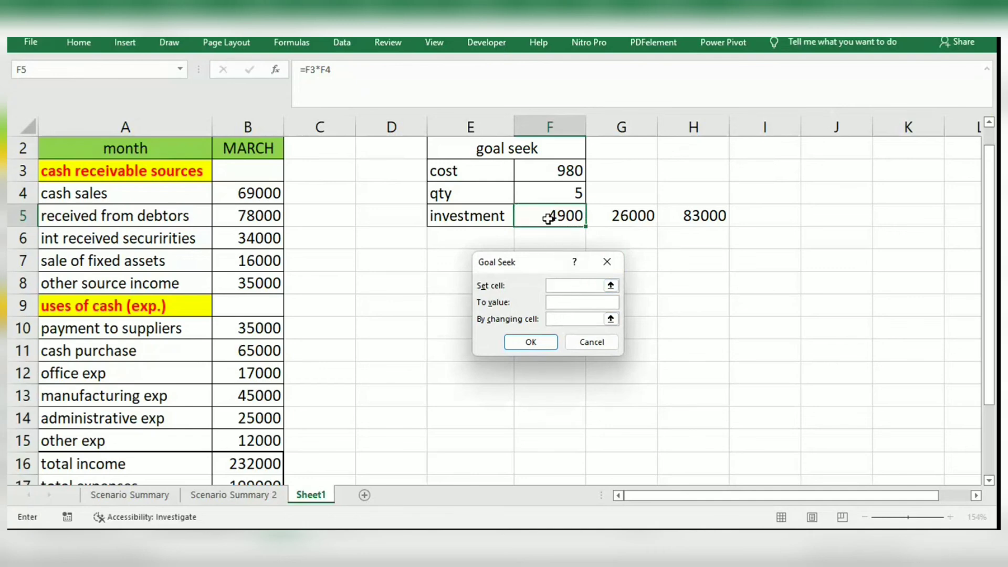
pyautogui.click(548, 218)
# Seek a target value of 5500 by changing the cost in F3, and accept the solution.
pyautogui.click(553, 300)
pyautogui.click(556, 322)
pyautogui.click(556, 172)
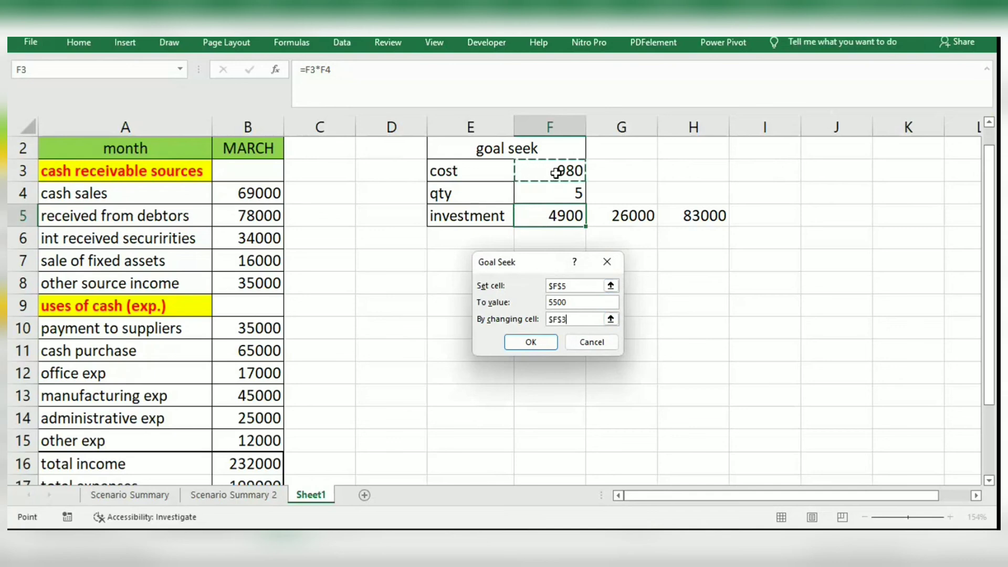
pyautogui.click(522, 343)
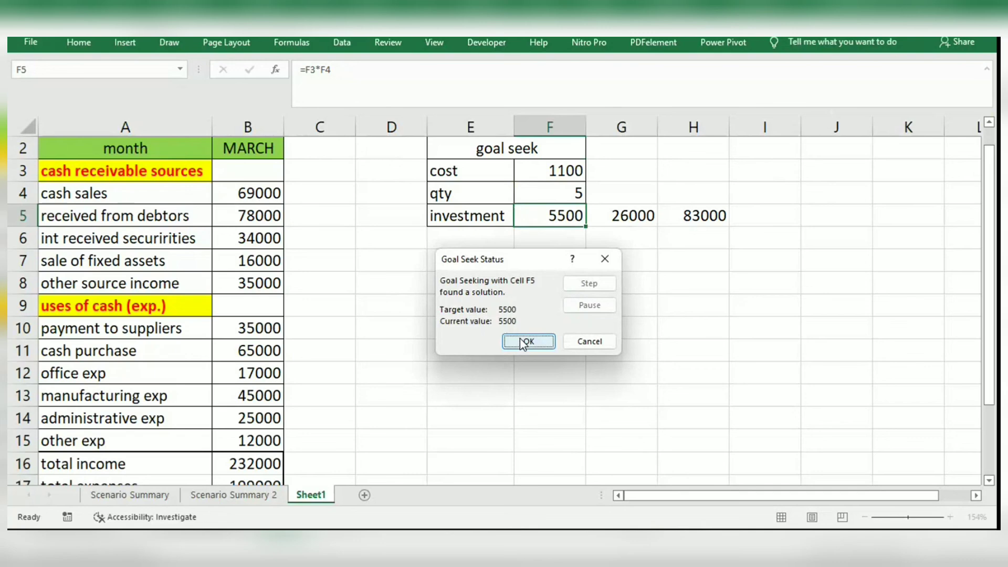
pyautogui.click(522, 342)
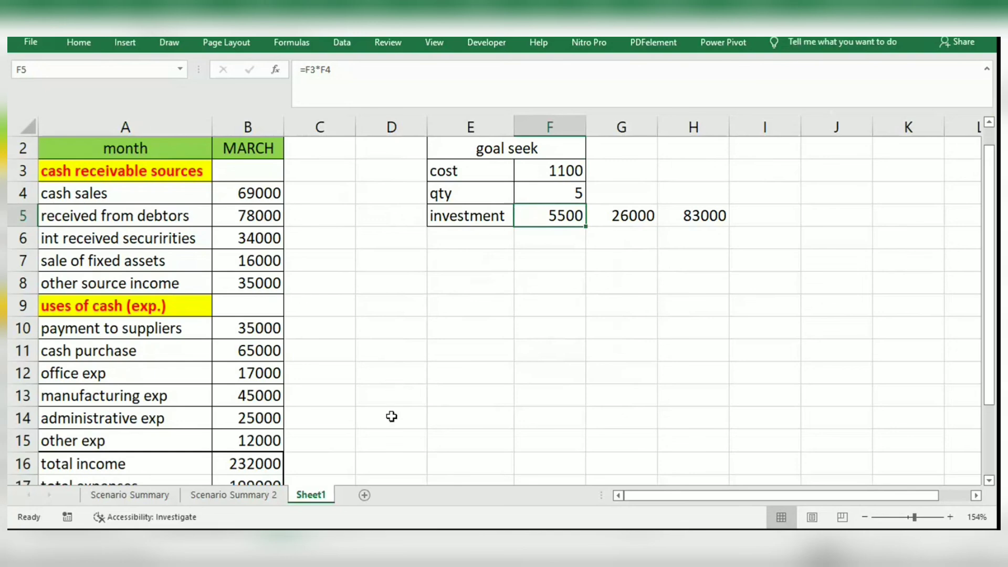
# Add a new blank worksheet, leave its cell A1 empty, and return to Sheet1.
pyautogui.click(366, 496)
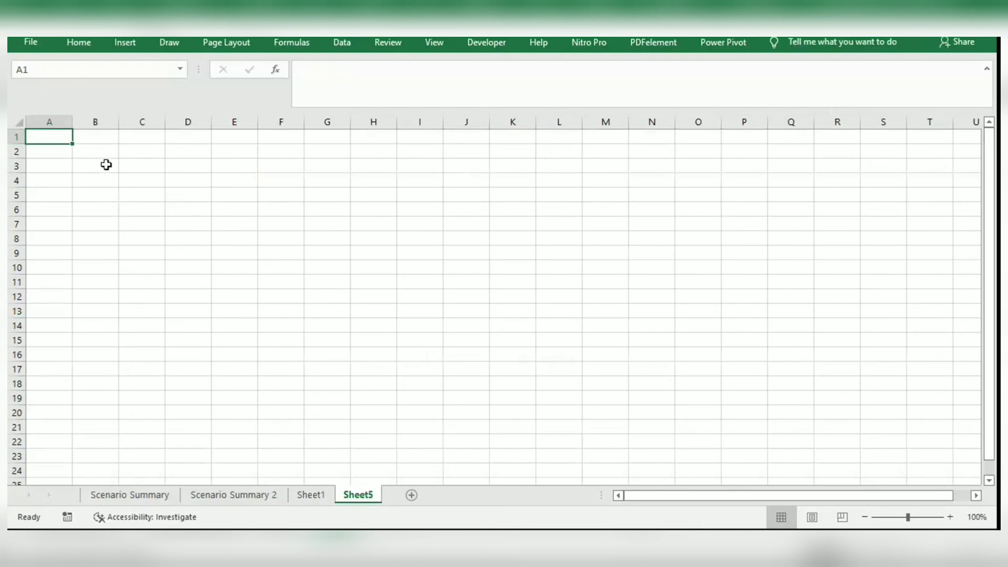
pyautogui.write('mu')
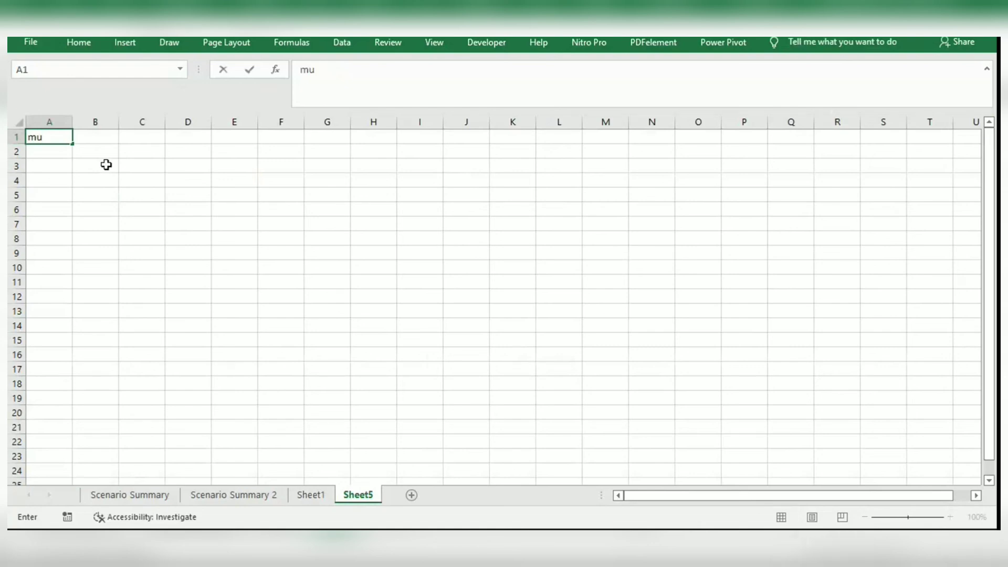
pyautogui.press('BackSpace')
pyautogui.press('BackSpace')
pyautogui.click(301, 491)
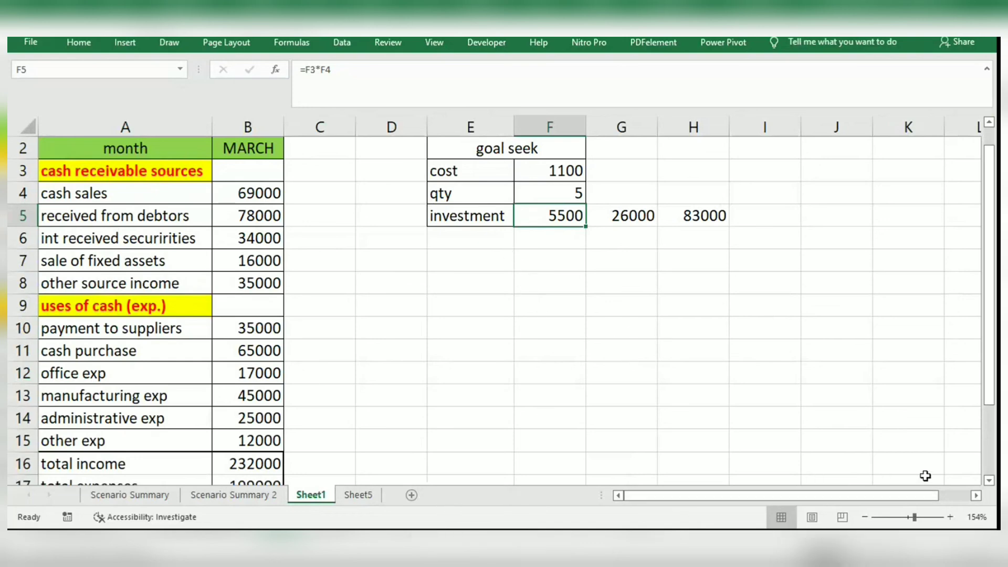
# Clear the target values 26000 in G5 and 83000 in H5.
pyautogui.hscroll(4, 983, 499)
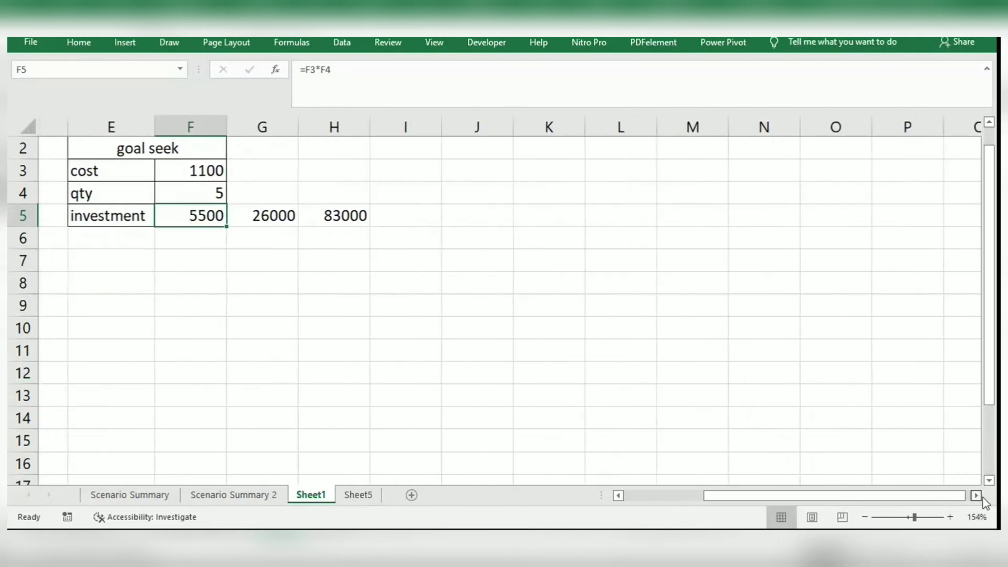
pyautogui.click(225, 217)
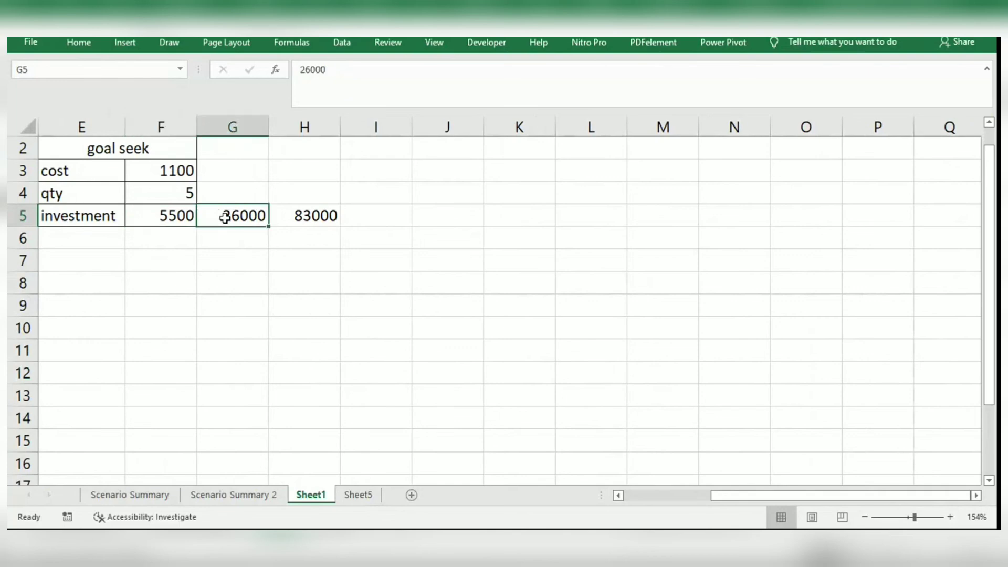
pyautogui.press('Delete')
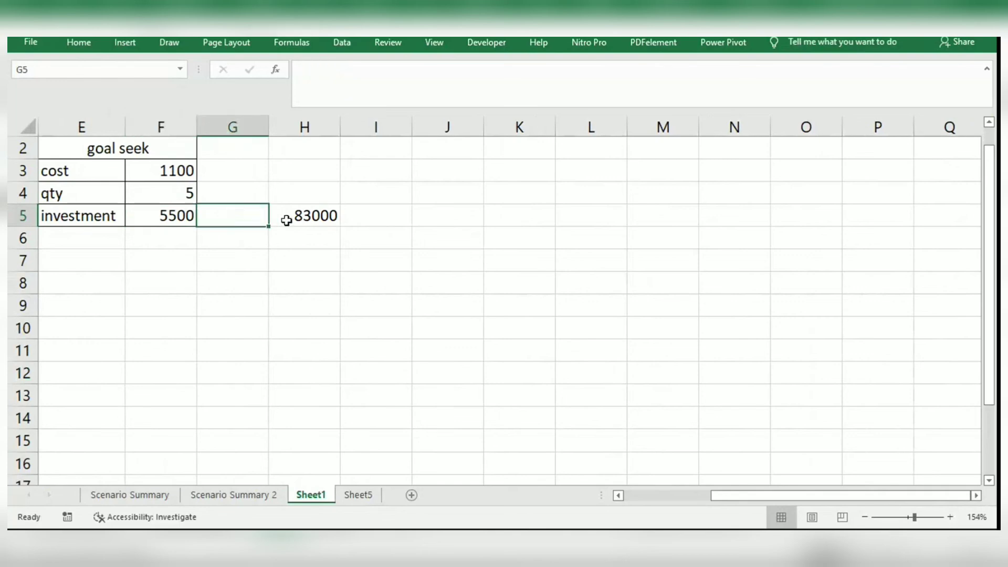
pyautogui.click(298, 218)
pyautogui.press('Delete')
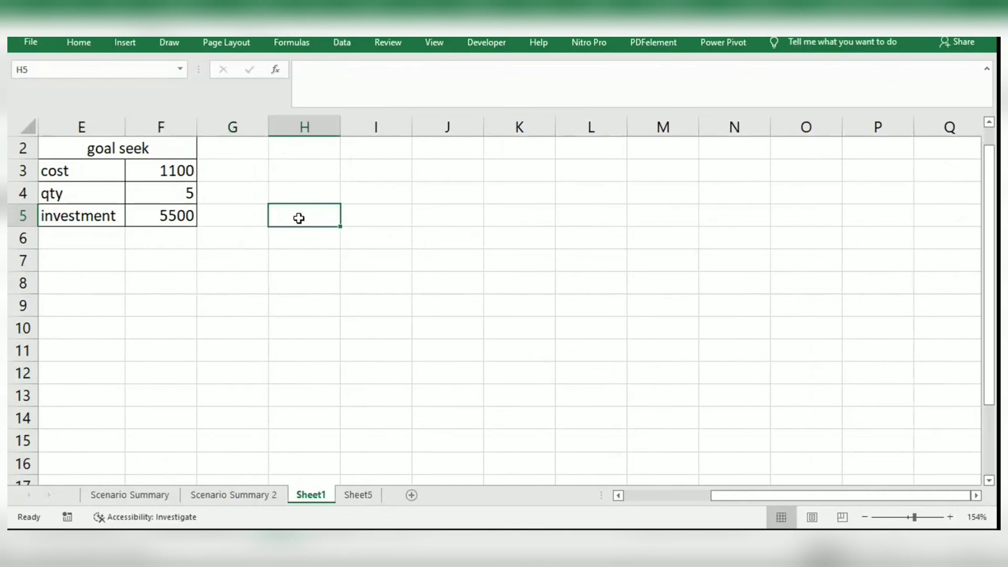
# Enter the label "rate" in E6, directly below the investment row.
pyautogui.click(163, 233)
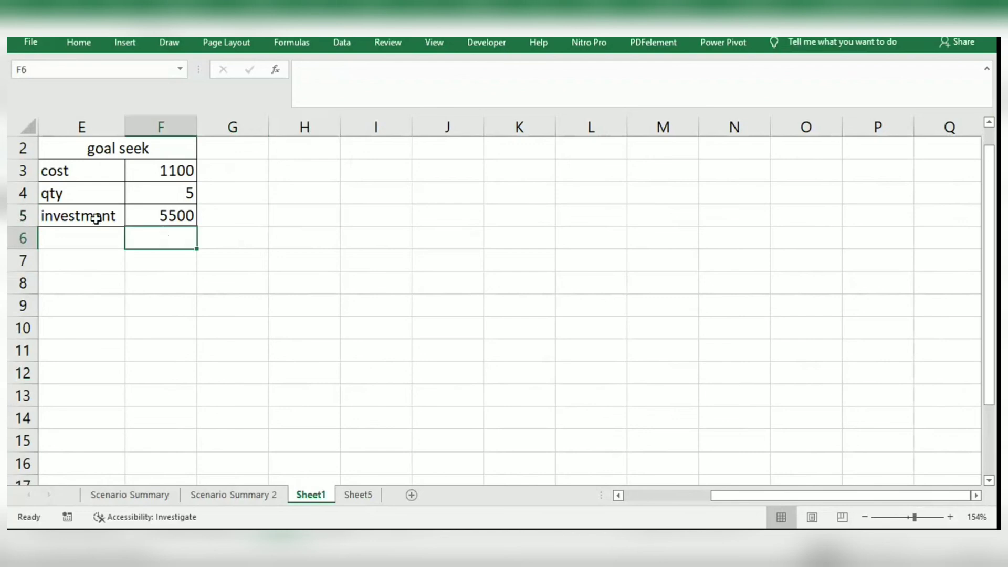
pyautogui.click(84, 231)
pyautogui.write('t')
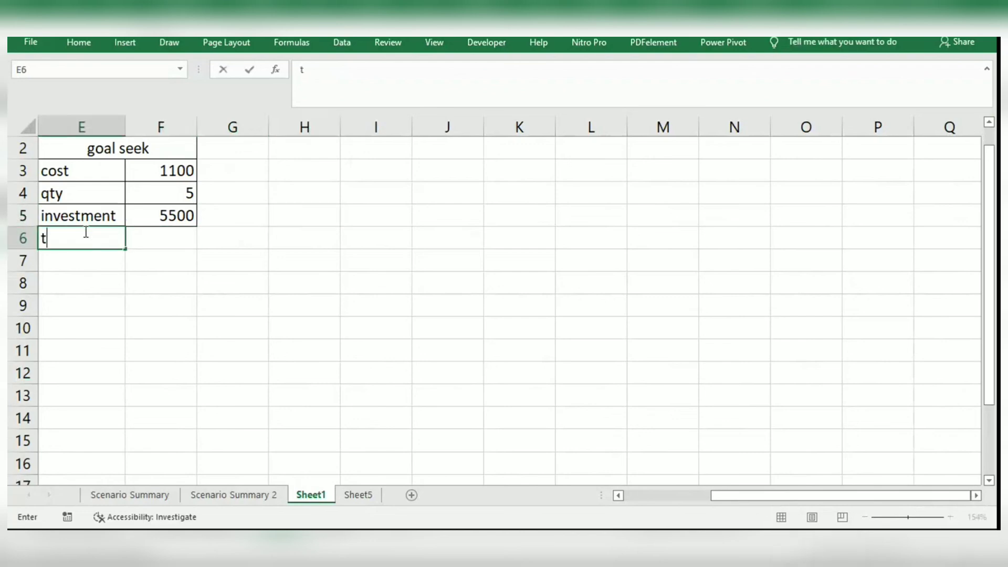
pyautogui.press('BackSpace')
pyautogui.write('rate')
pyautogui.click(149, 247)
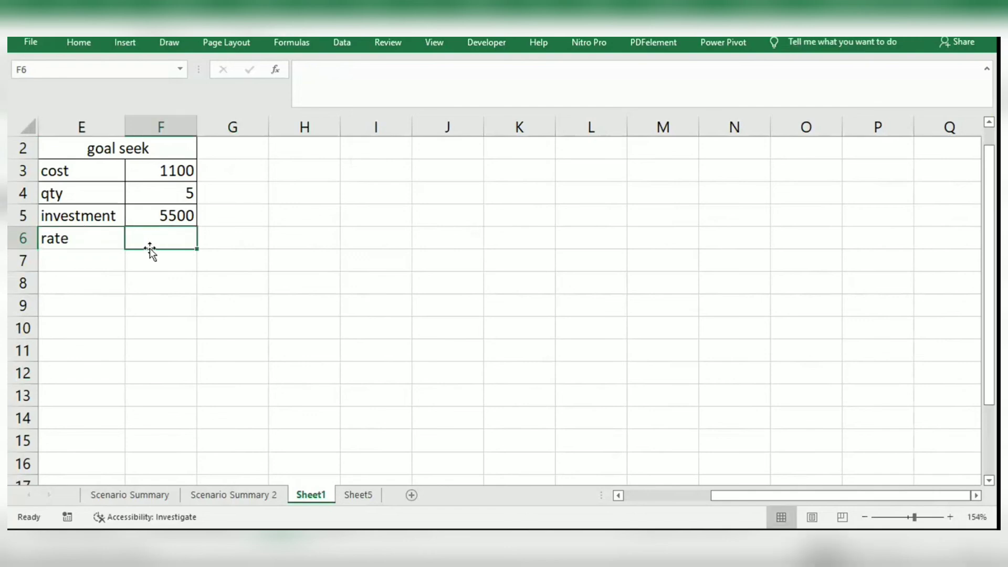
# Enter 5% in F6 as the value for the rate row.
pyautogui.write('5%')
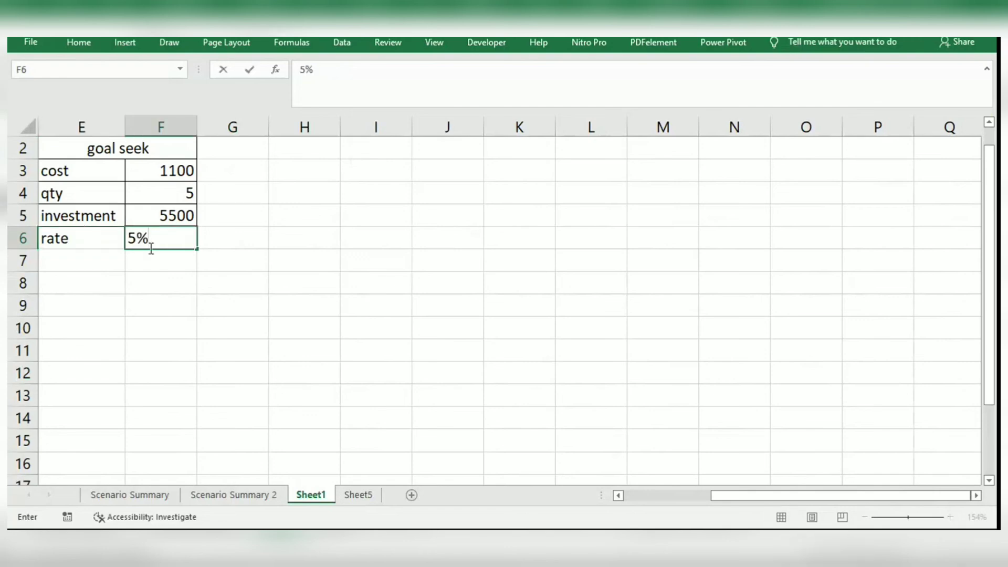
pyautogui.click(216, 247)
# Enter the investment amounts 23000, 25000, 34000 and 45000 across H6:K6, in the rate row.
pyautogui.click(293, 236)
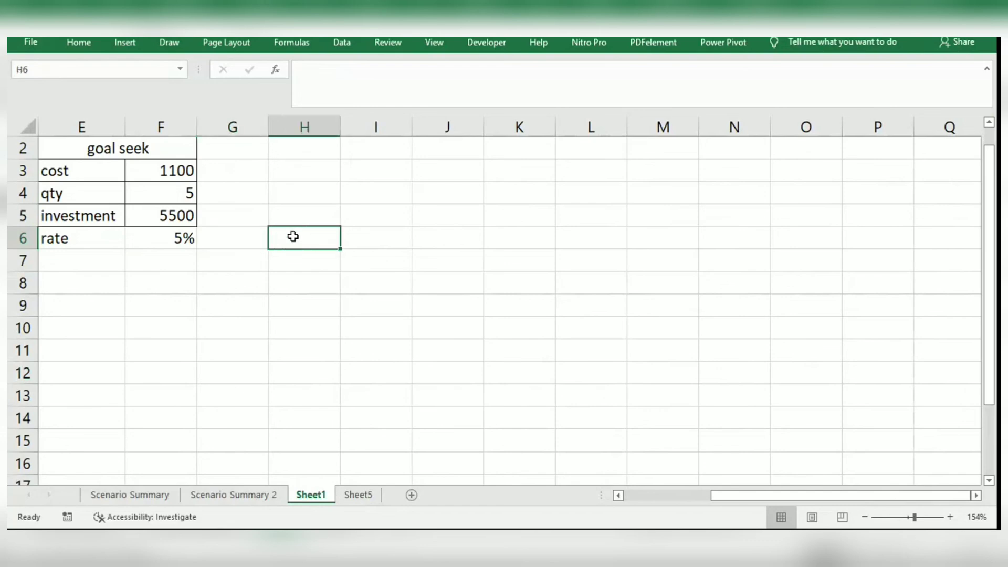
pyautogui.write('23000')
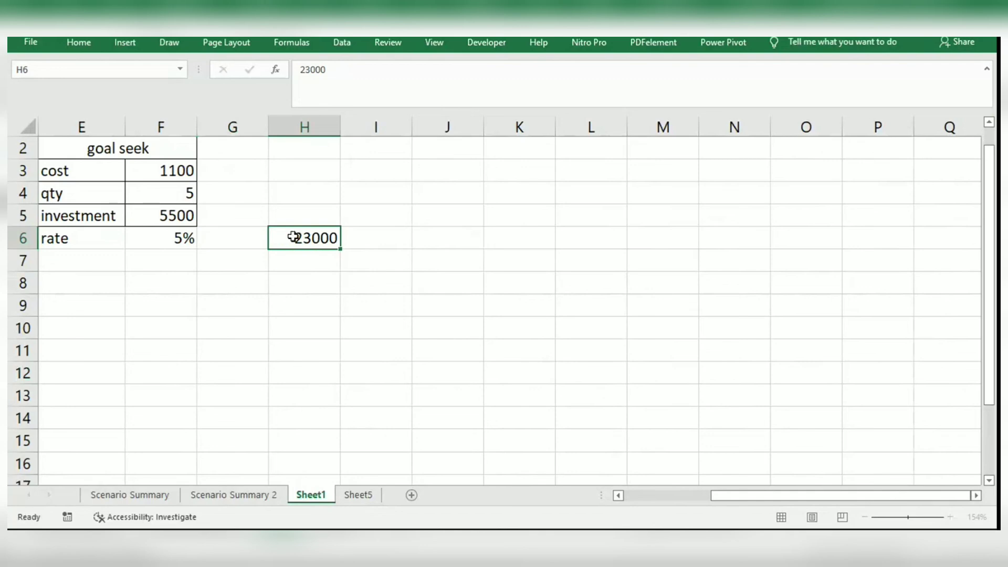
pyautogui.press('Tab')
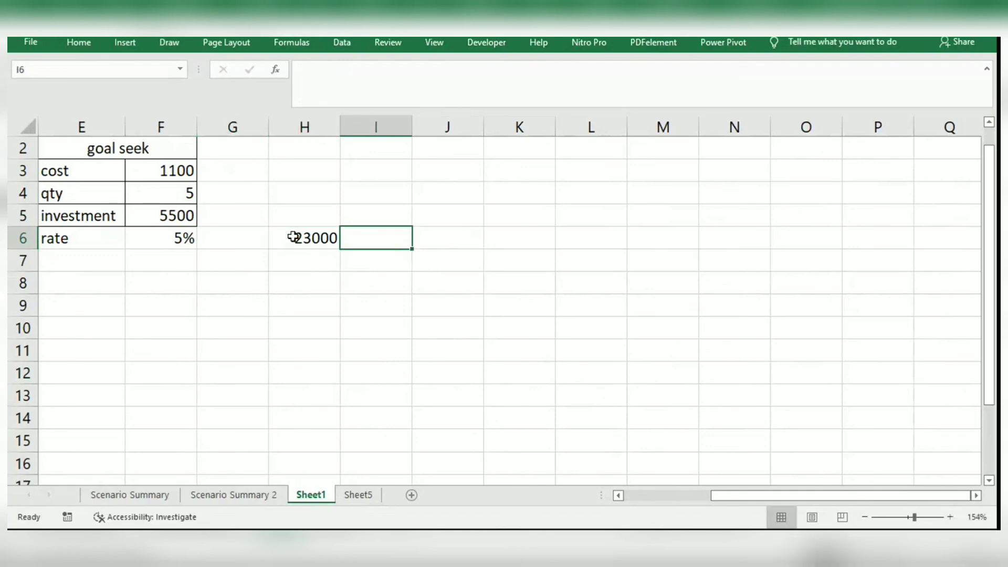
pyautogui.write('25000')
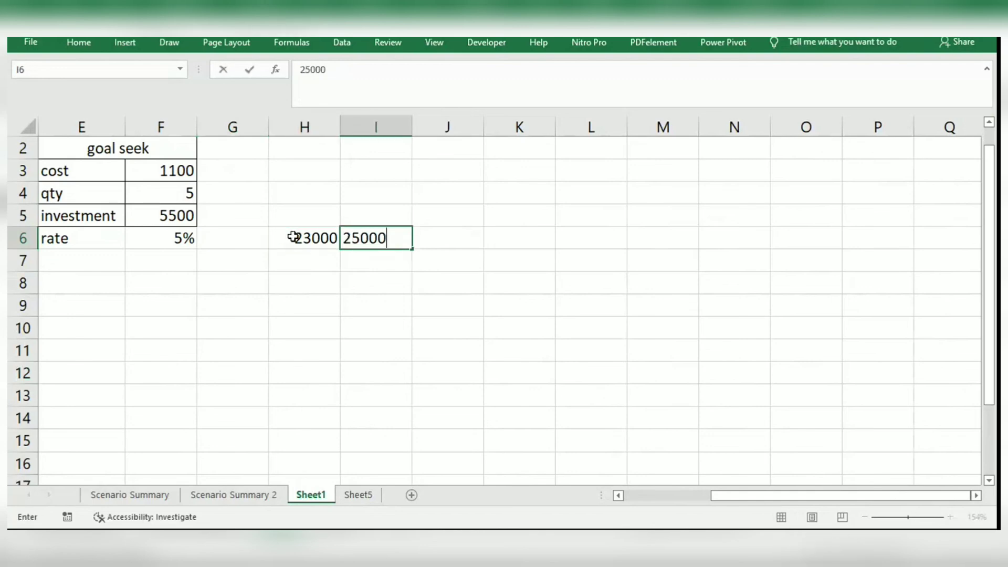
pyautogui.press('Tab')
pyautogui.write('34000')
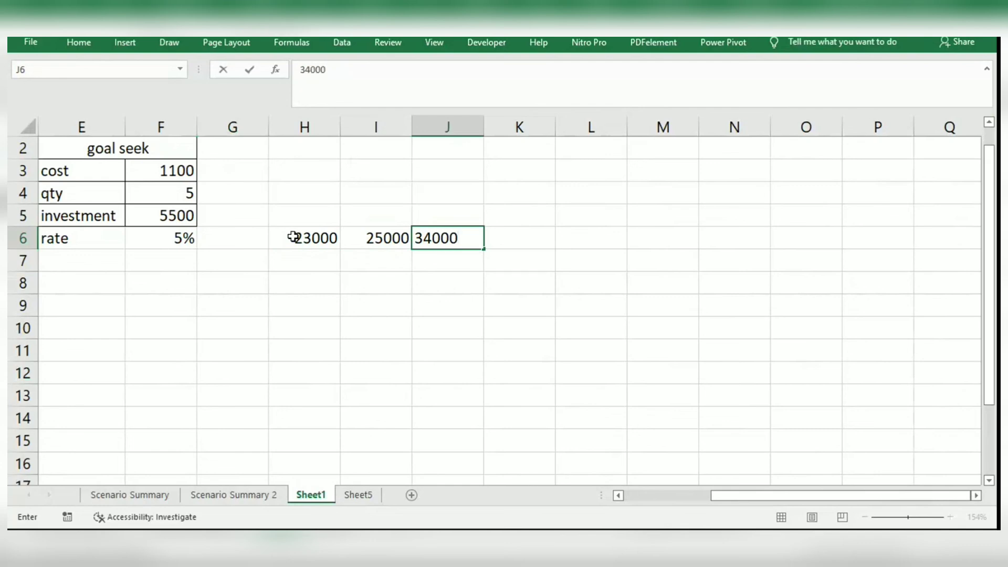
pyautogui.press('Tab')
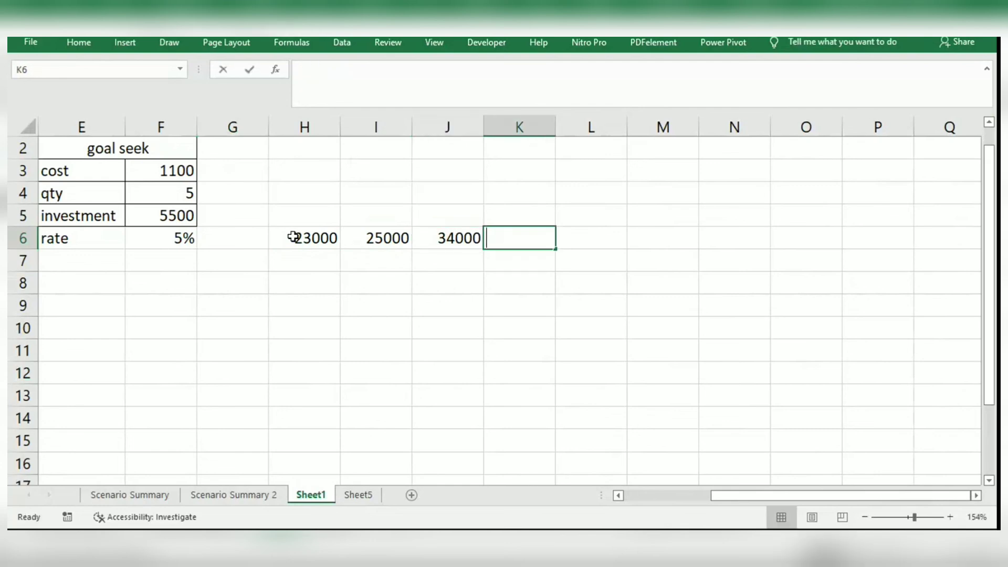
pyautogui.write('45000')
pyautogui.press('Tab')
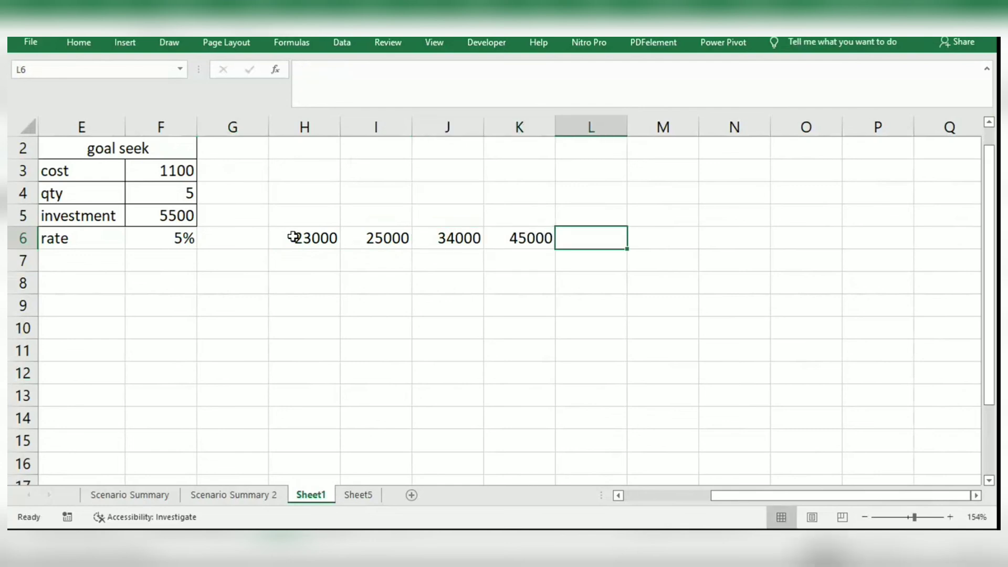
# Continue the row of amounts with 67000, 78000 and 56000 in L6:N6, and return to cell G7.
pyautogui.write('67000')
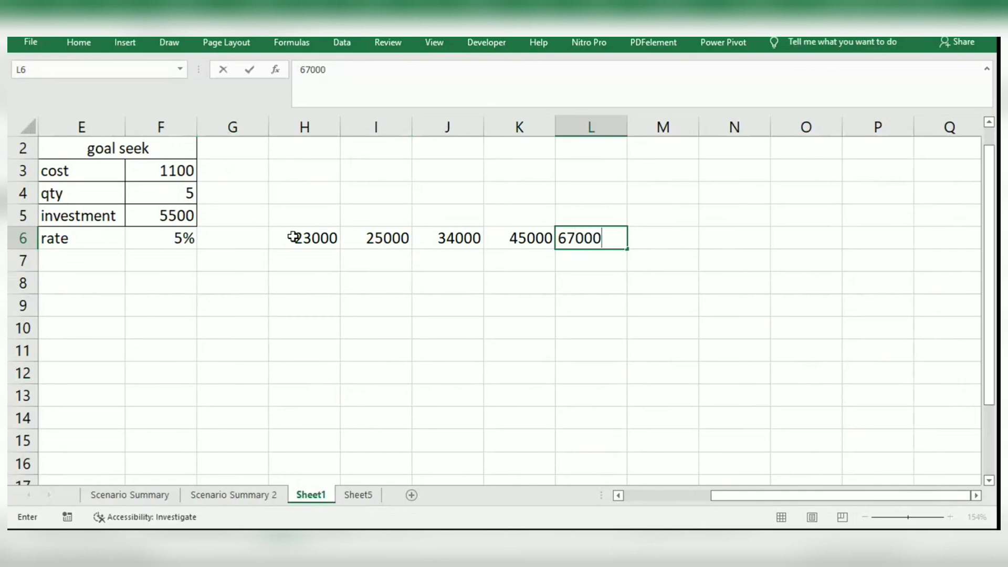
pyautogui.press('Tab')
pyautogui.write('78000')
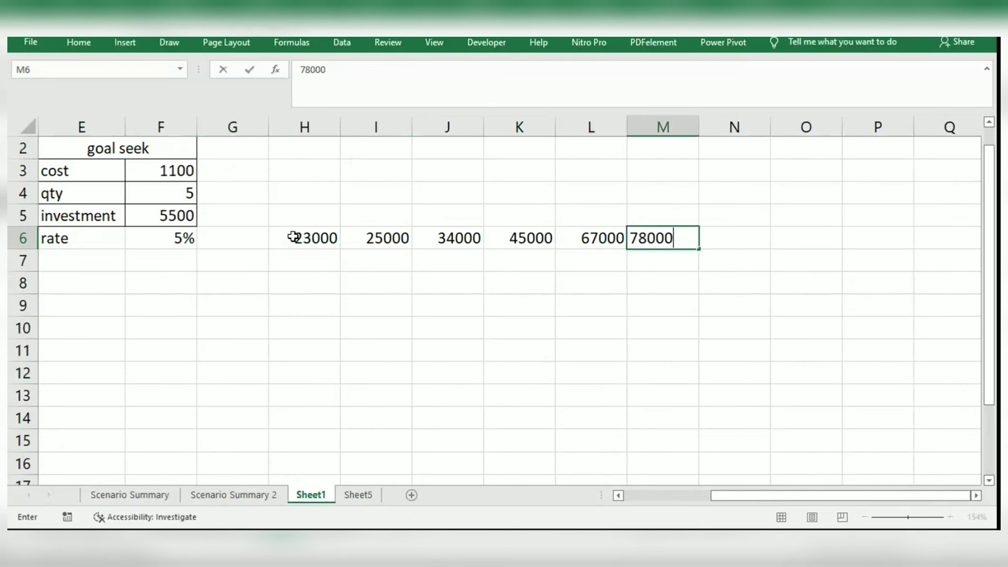
pyautogui.press('Tab')
pyautogui.write('56000')
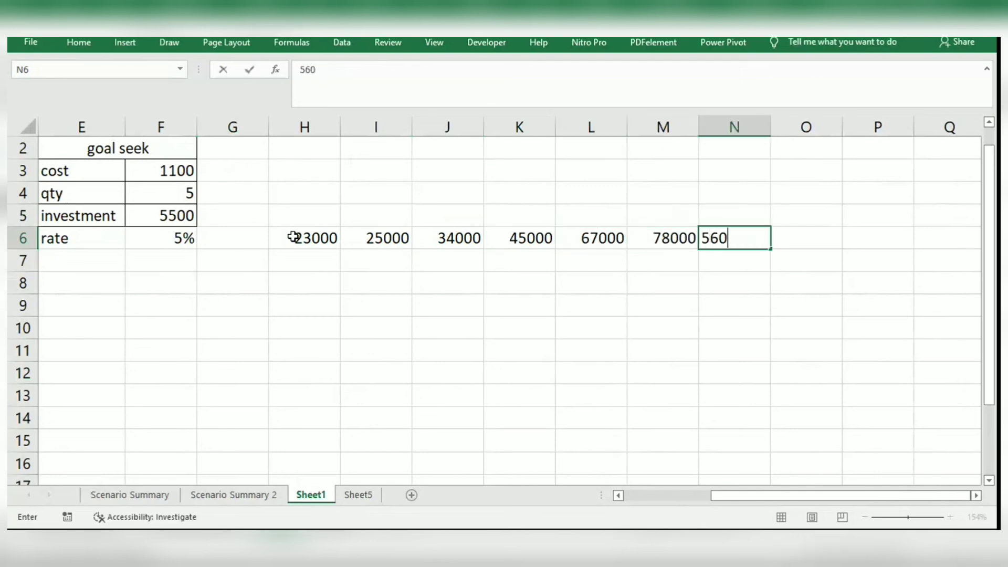
pyautogui.press('Left')
pyautogui.press('Left')
pyautogui.press('Left')
pyautogui.press('Left')
pyautogui.press('Left')
pyautogui.press('Left')
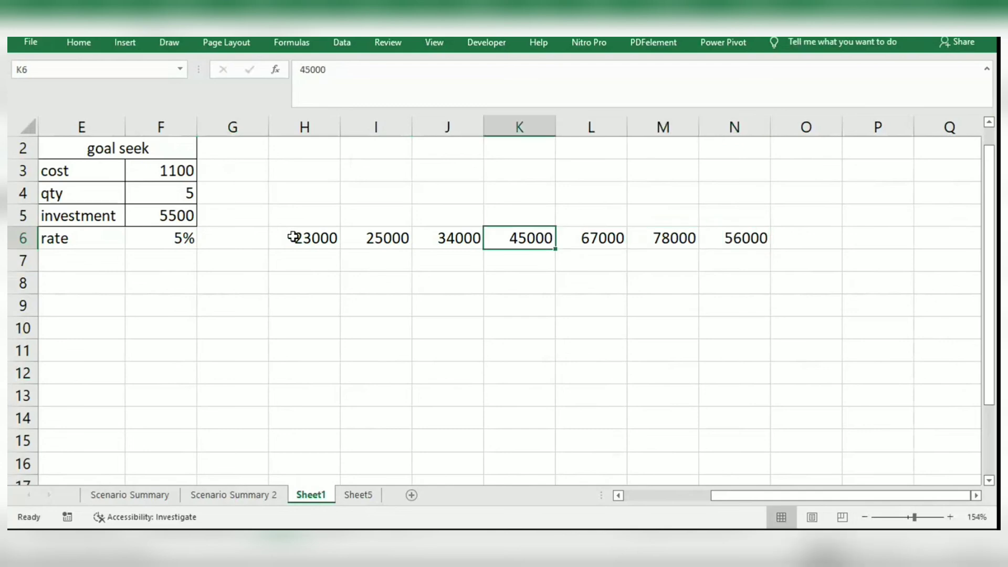
pyautogui.press('Left')
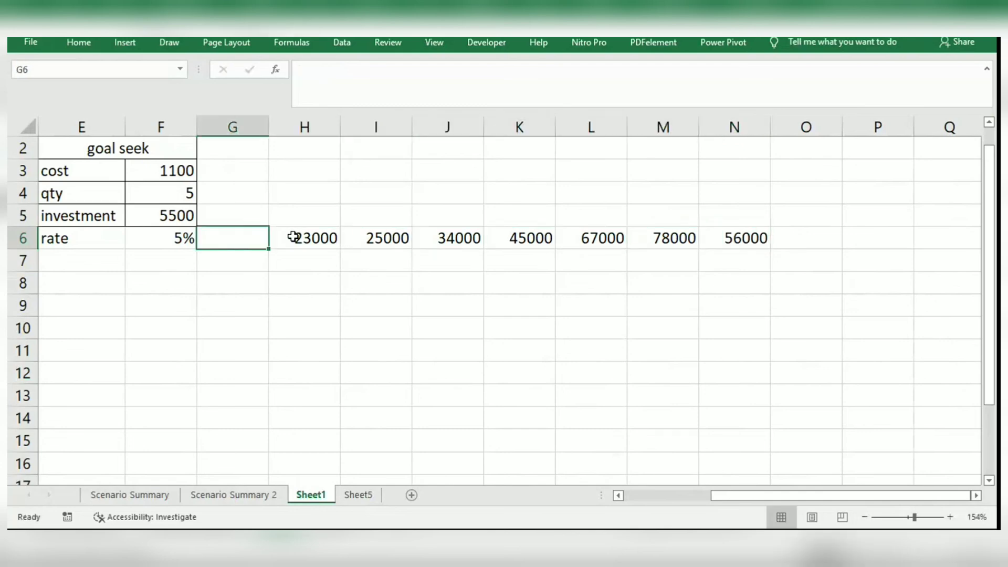
pyautogui.press('Down')
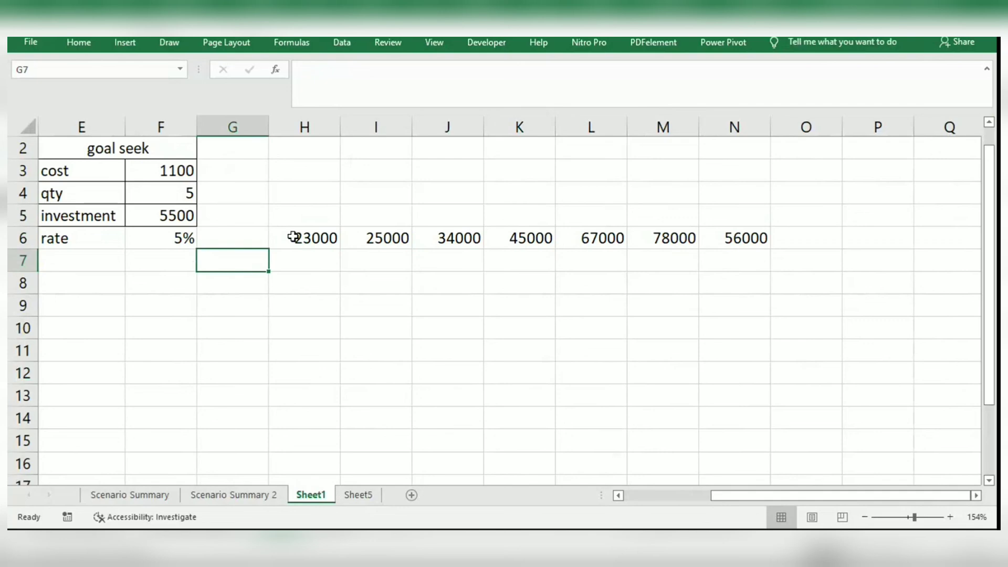
pyautogui.write('5')
pyautogui.press('Return')
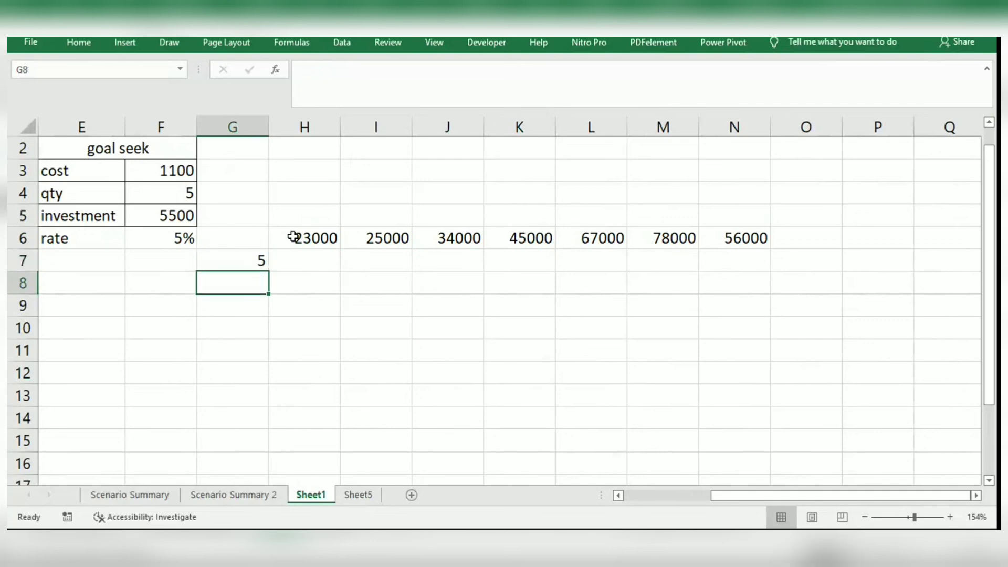
pyautogui.press('Up')
pyautogui.press('Delete')
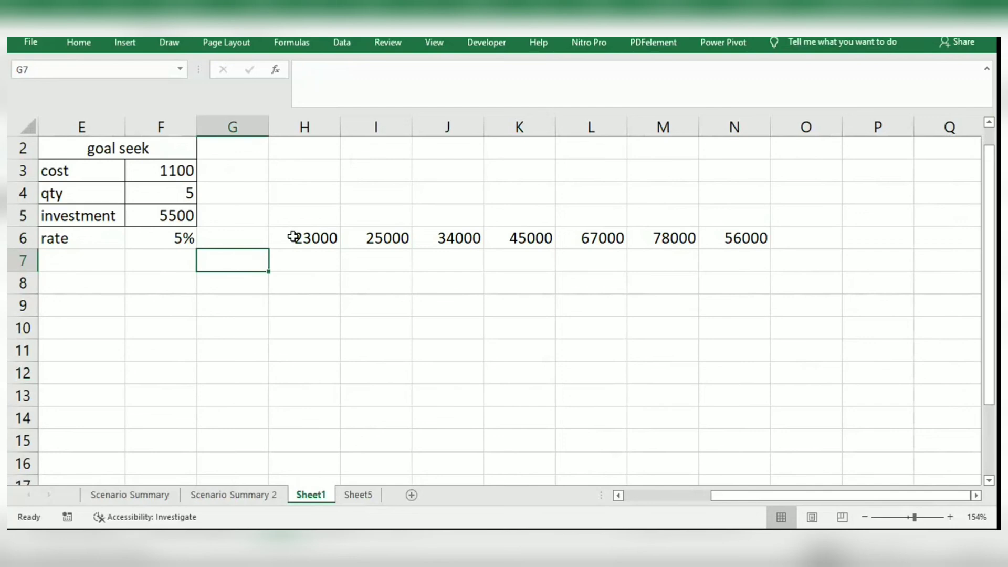
# Format the empty range G7:G15 as percentages.
pyautogui.hotkey('shift', 'Down')
pyautogui.hotkey('shift', 'Down')
pyautogui.hotkey('shift', 'Down')
pyautogui.hotkey('shift', 'Down')
pyautogui.hotkey('shift', 'Down')
pyautogui.hotkey('shift', 'Down')
pyautogui.hotkey('shift', 'Down')
pyautogui.hotkey('shift', 'Down')
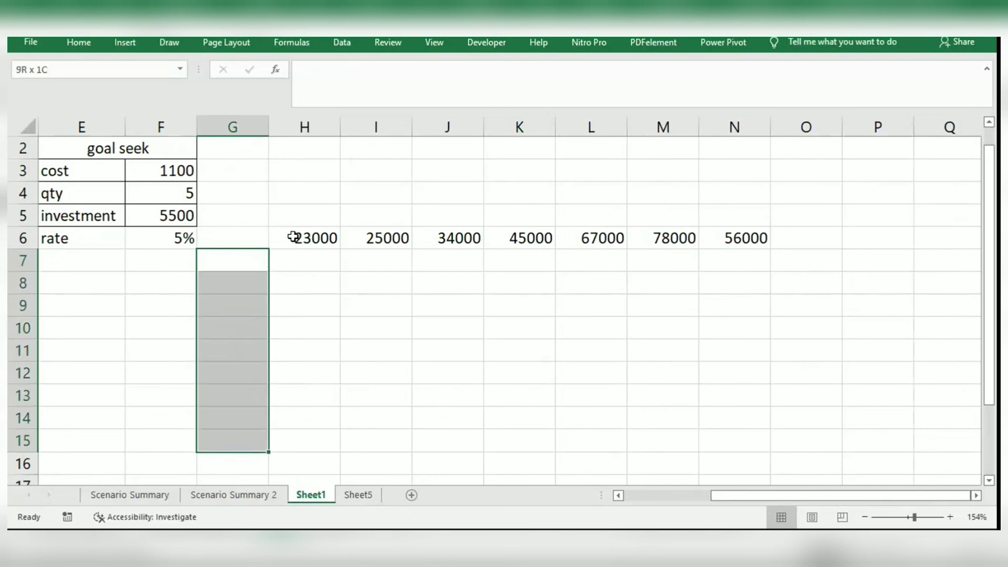
pyautogui.click(79, 42)
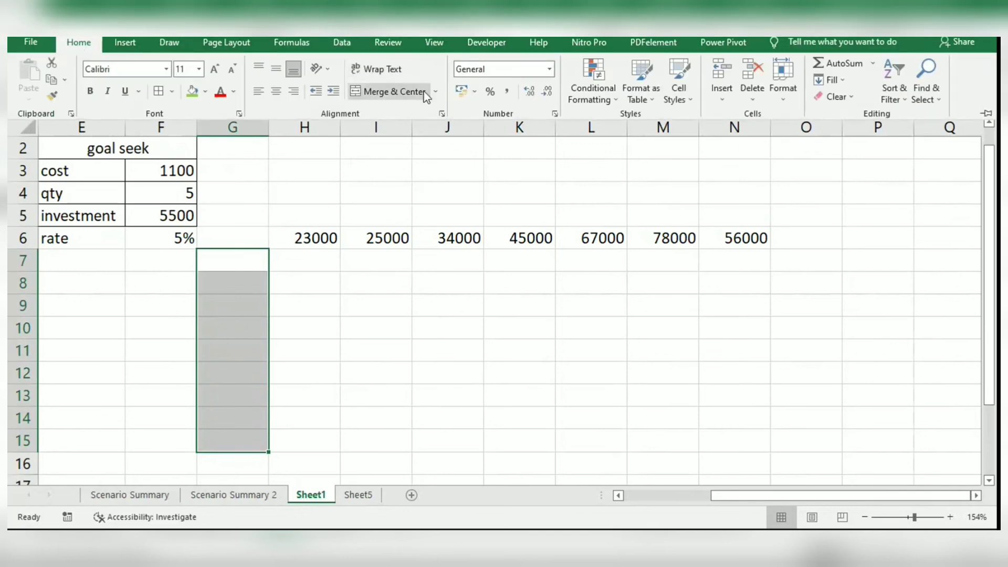
pyautogui.click(490, 91)
pyautogui.click(496, 90)
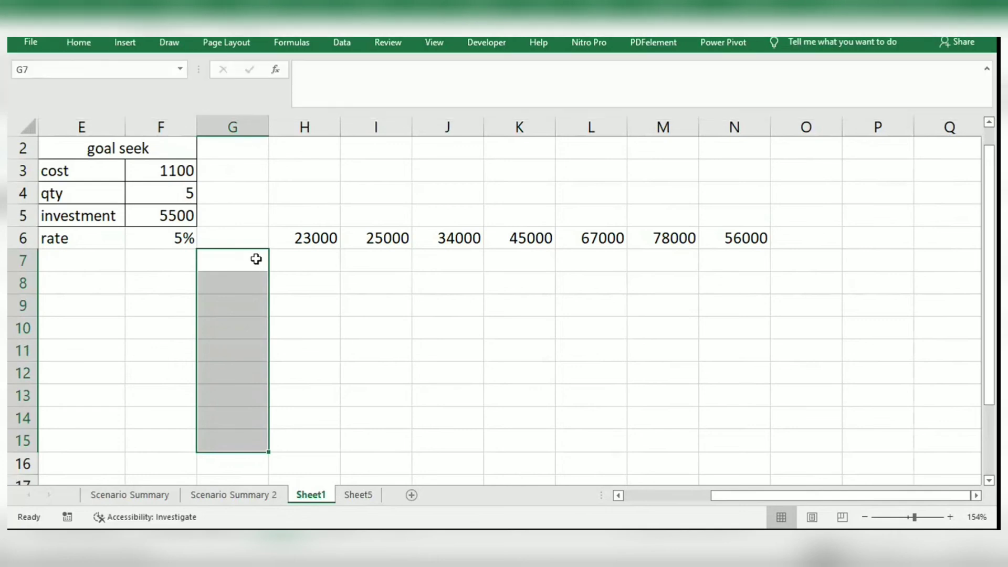
# Enter the rates 5% in G7 and 2.5% in G8.
pyautogui.click(256, 258)
pyautogui.write('5')
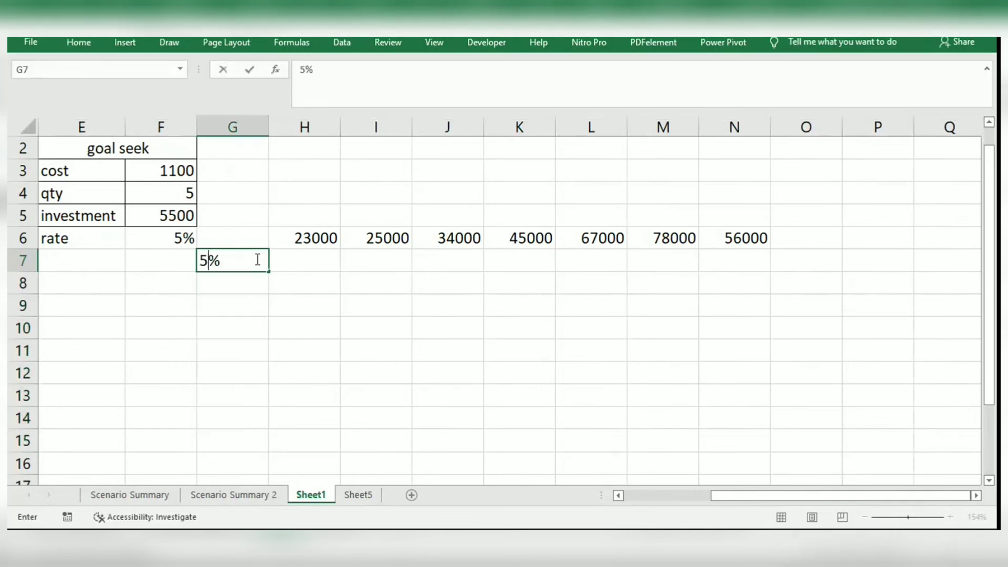
pyautogui.press('Return')
pyautogui.write('2')
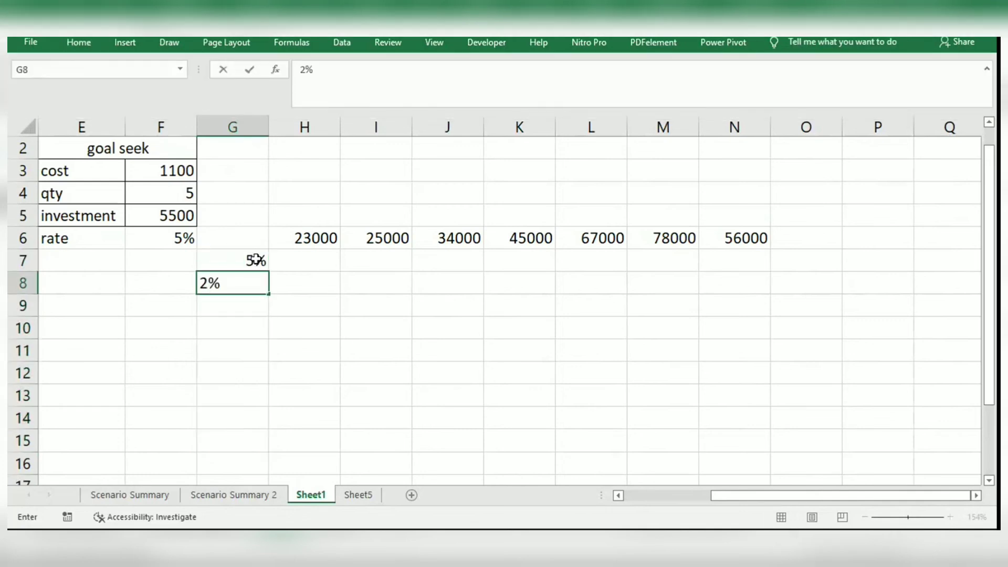
pyautogui.write("'")
pyautogui.press('BackSpace')
pyautogui.write('.5')
pyautogui.press('Return')
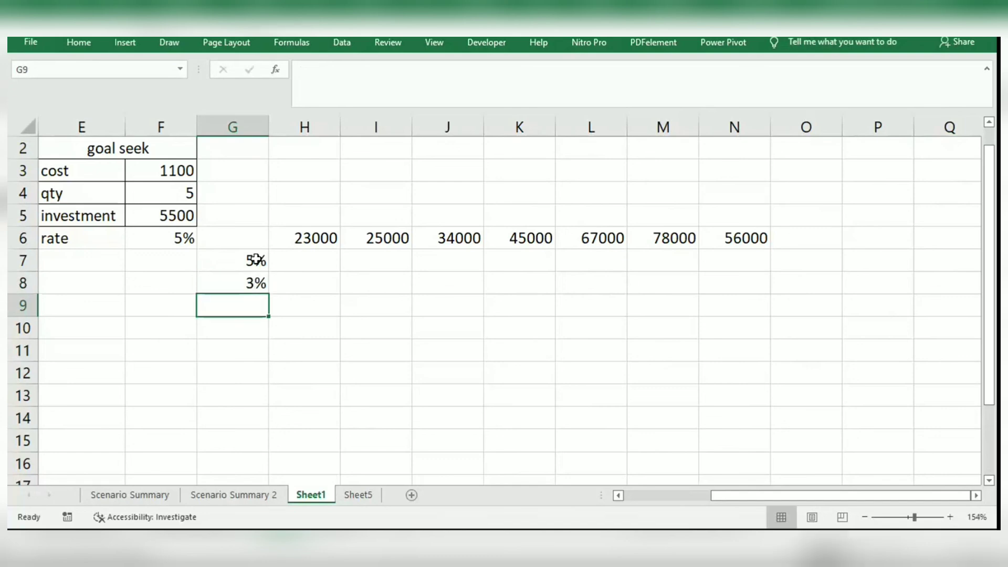
# Enter the rates 8%, 7% and 12% down G9:G11.
pyautogui.write('8')
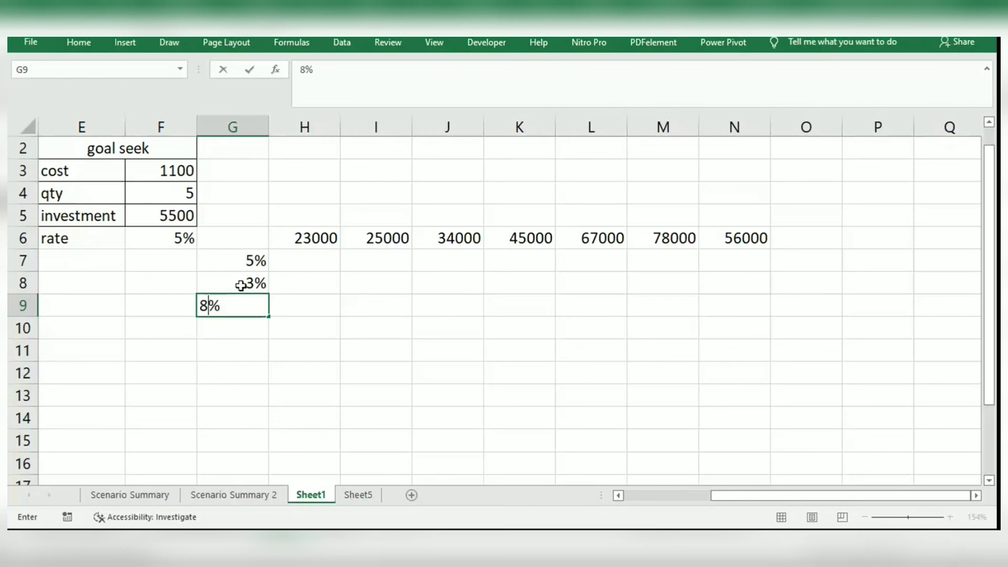
pyautogui.press('Return')
pyautogui.write('5')
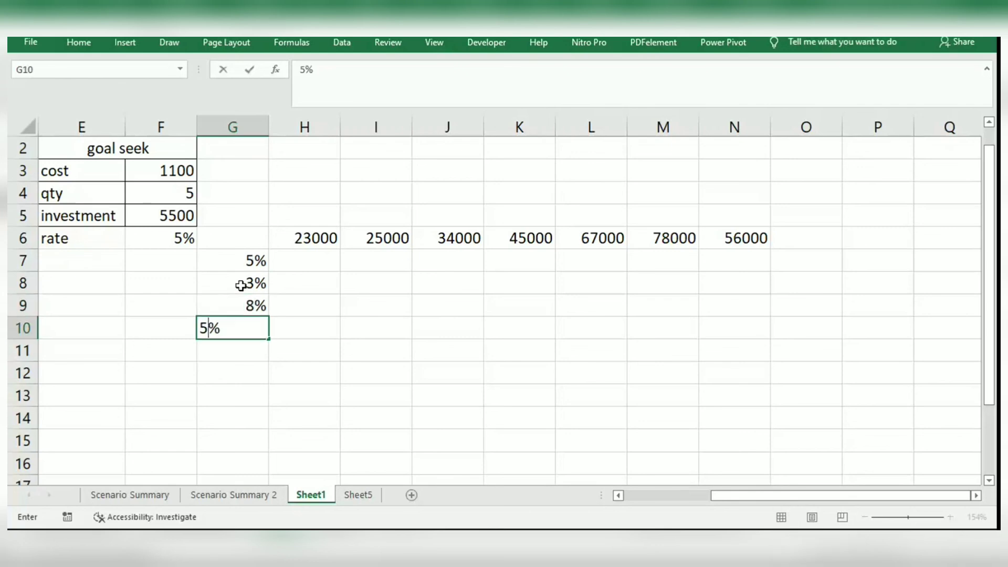
pyautogui.press('BackSpace')
pyautogui.write('7')
pyautogui.press('Return')
pyautogui.write('12')
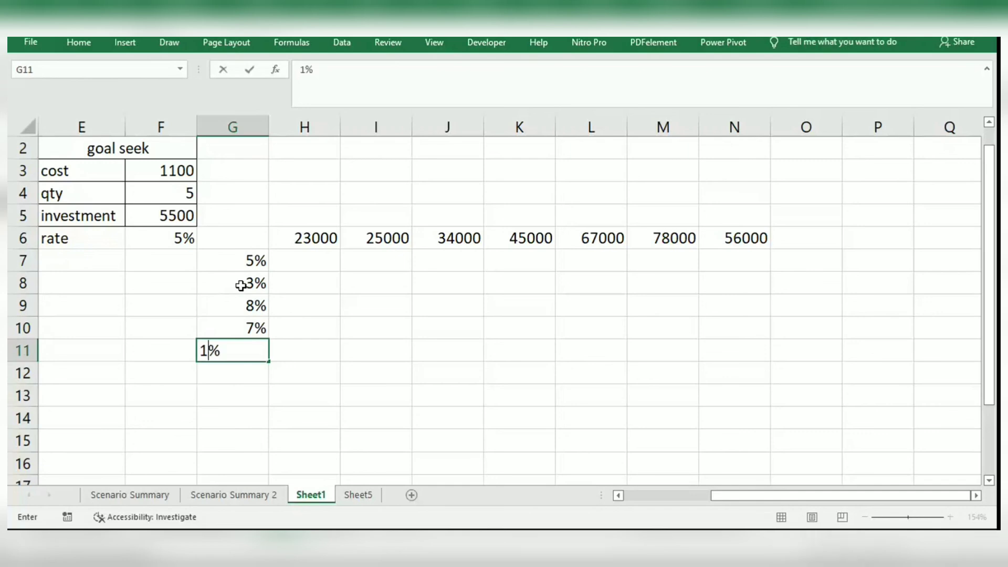
pyautogui.press('Return')
# Complete the rate column with 15%, 18% and 19% in G12:G14.
pyautogui.write('15')
pyautogui.press('Return')
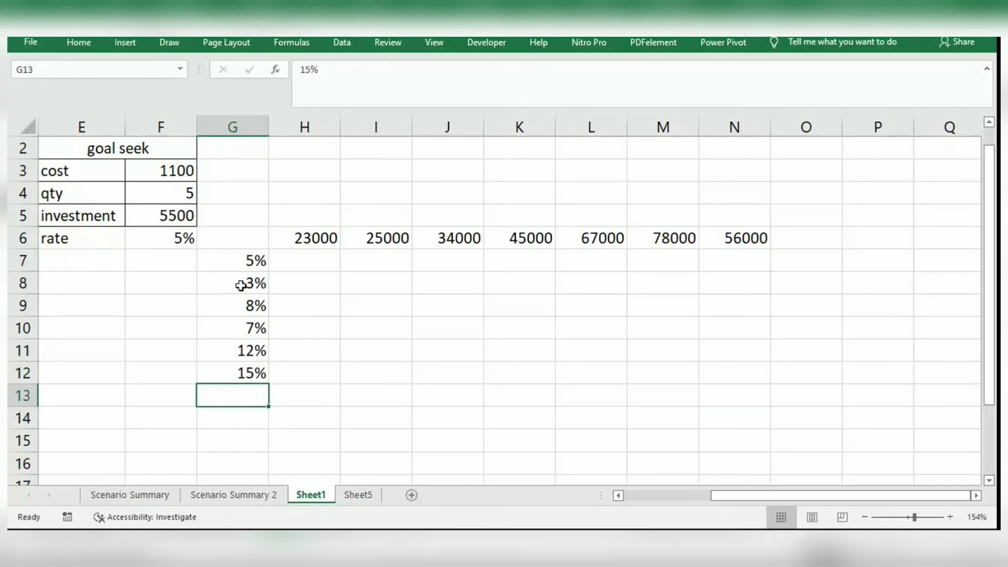
pyautogui.write('18')
pyautogui.press('Return')
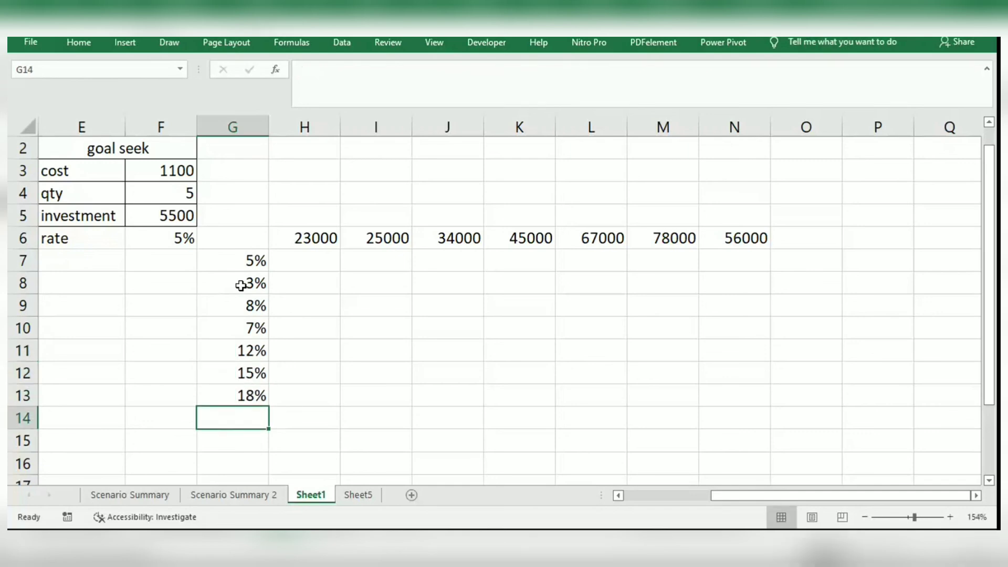
pyautogui.write('19')
pyautogui.press('Return')
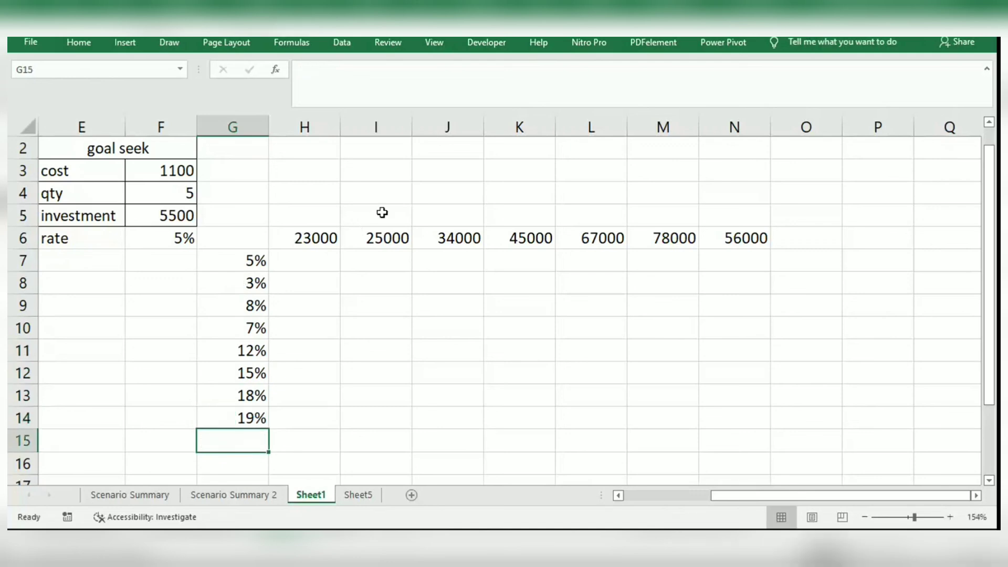
# Enter the formula =$H$6*G7 in H7, multiplying the fixed first amount by the adjacent rate.
pyautogui.click(309, 259)
pyautogui.write('=')
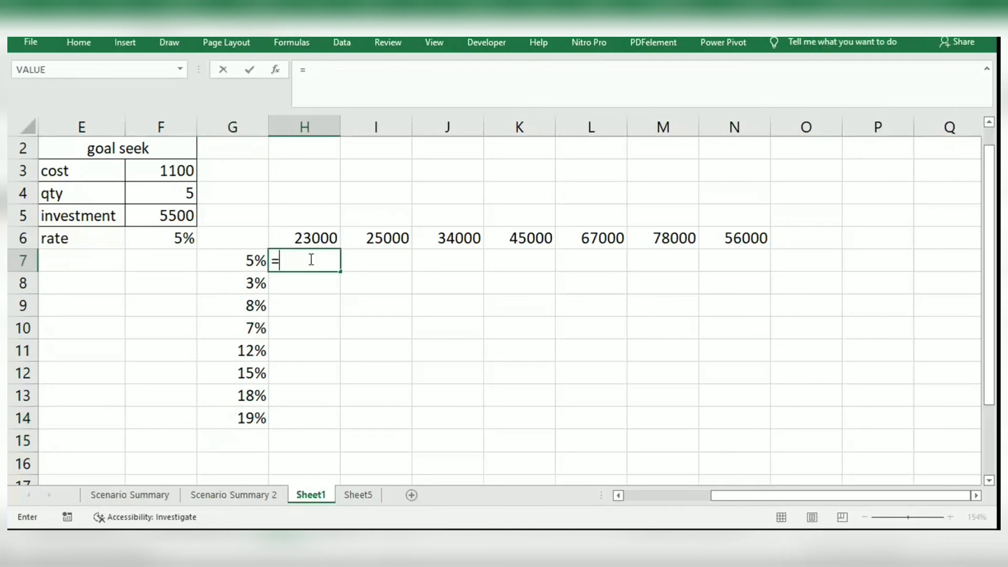
pyautogui.click(314, 236)
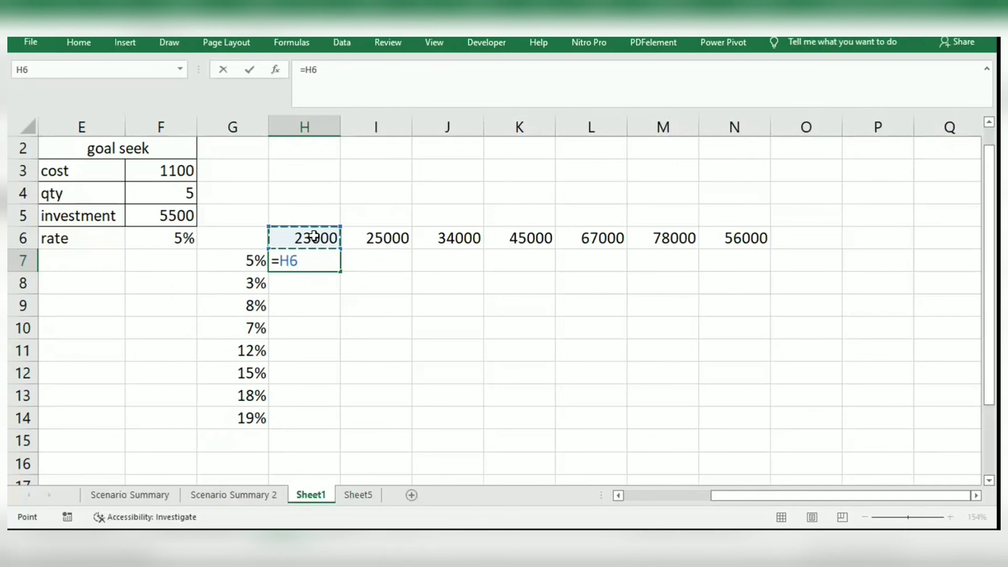
pyautogui.press('F4')
pyautogui.write('*')
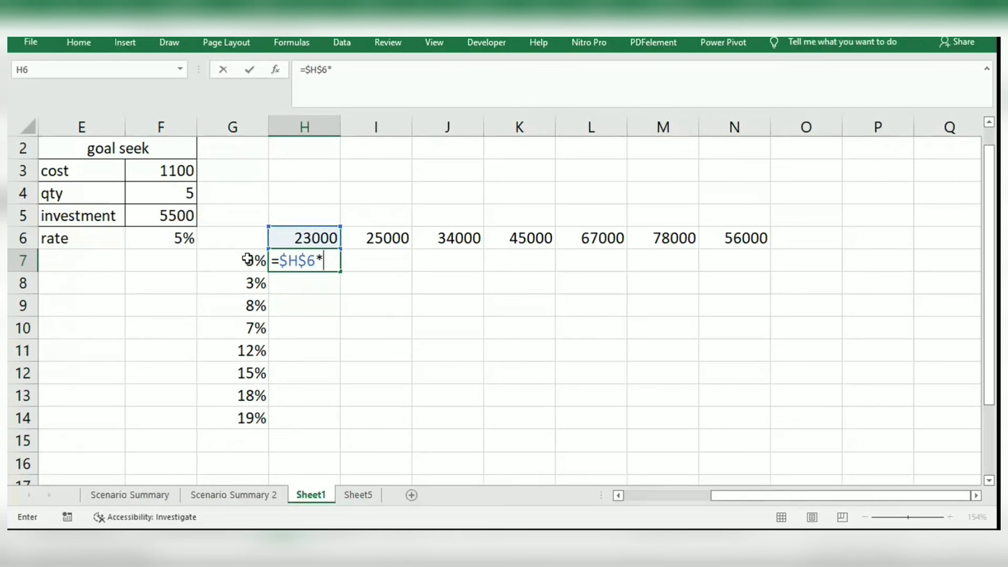
pyautogui.click(246, 259)
pyautogui.press('Return')
# Fill the H7 formula down to H14, review the formula in H7, and select I7.
pyautogui.click(296, 257)
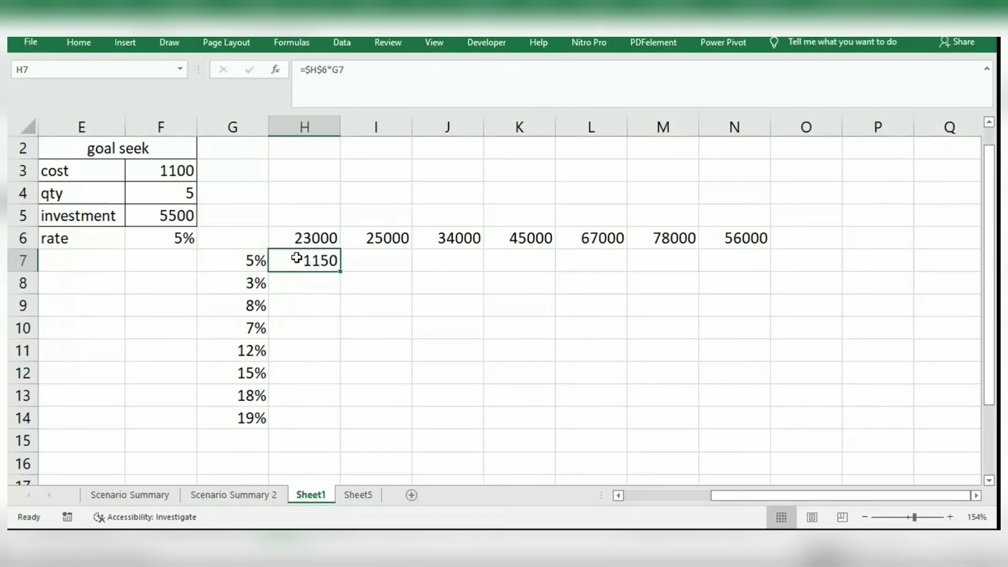
pyautogui.moveTo(340, 271); pyautogui.dragTo(341, 430)
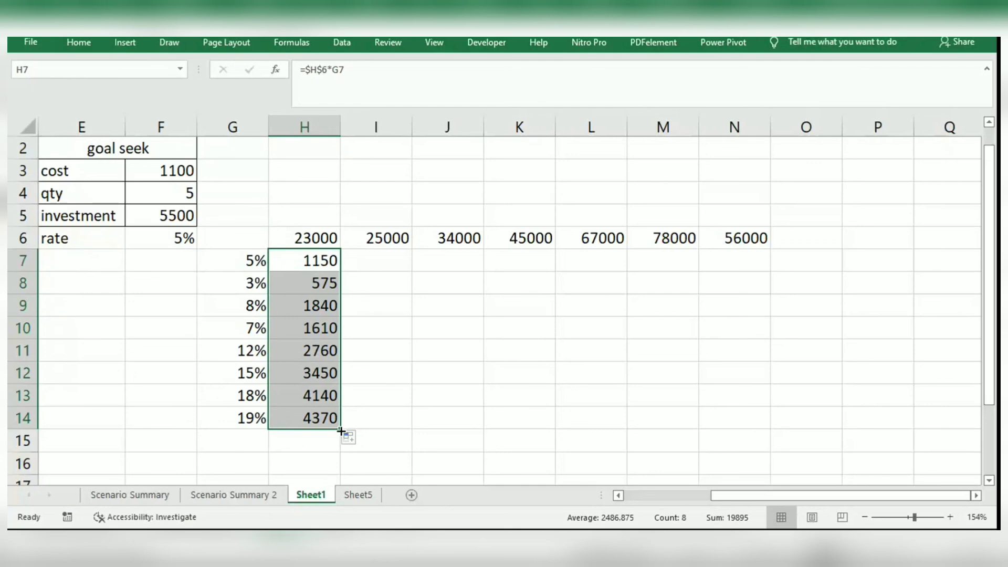
pyautogui.click(316, 269)
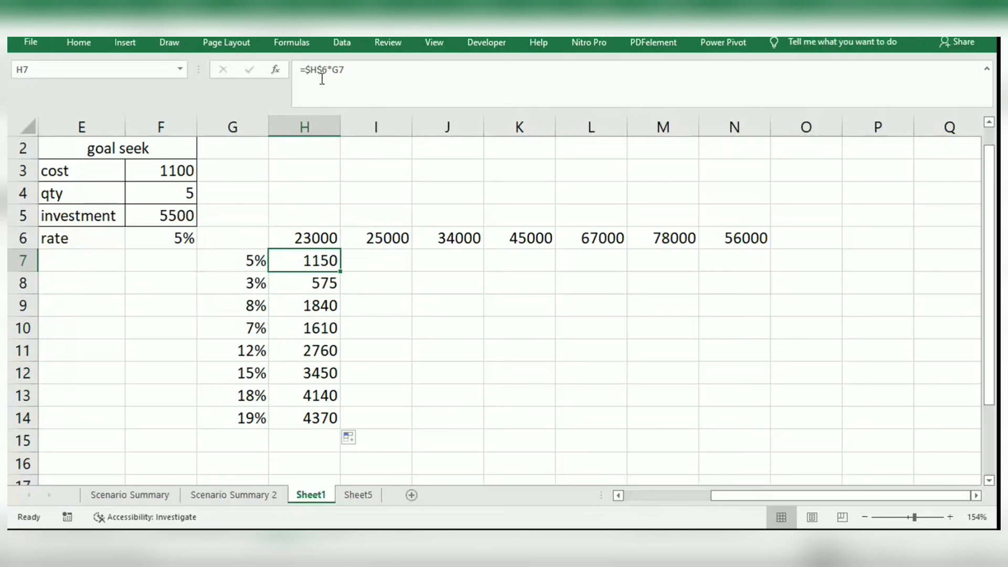
pyautogui.click(375, 256)
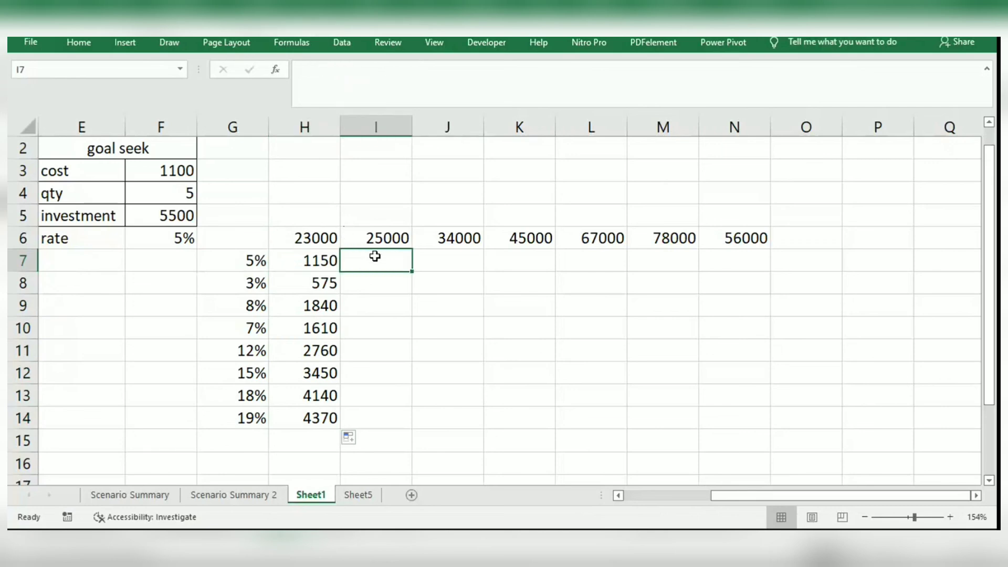
# Enter the formula =$I$6*G7 in I7 and fill it down to I14.
pyautogui.write('=')
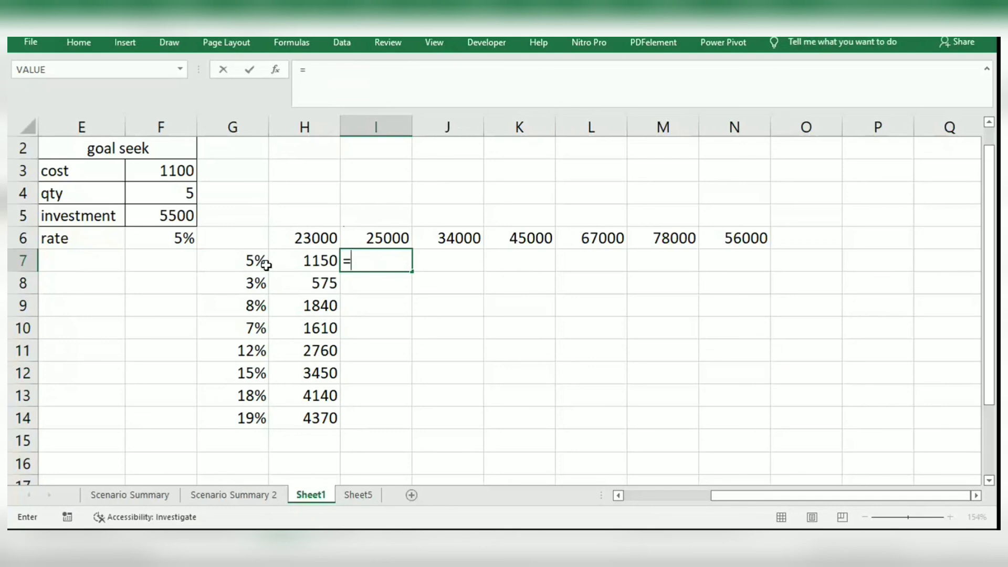
pyautogui.click(369, 243)
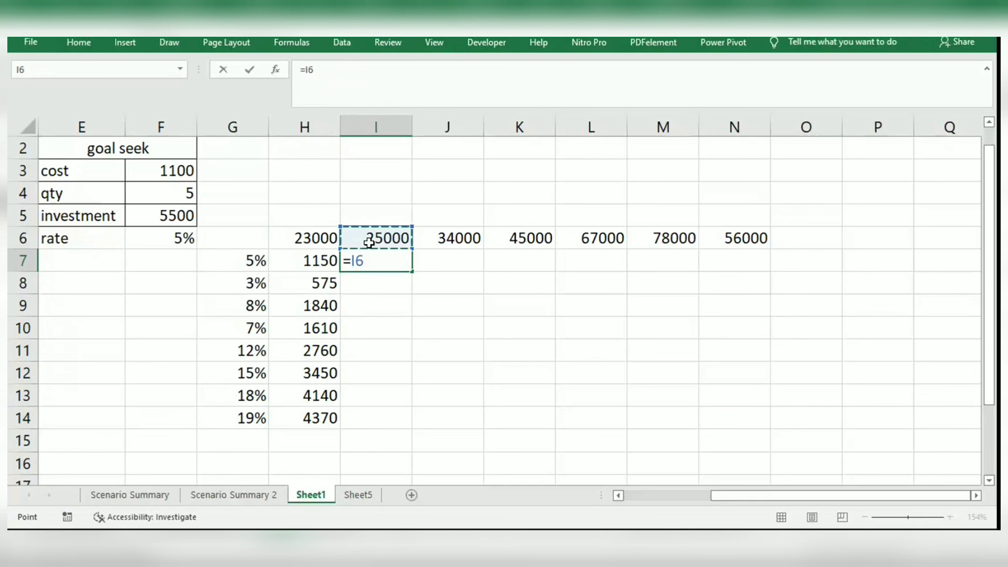
pyautogui.press('F4')
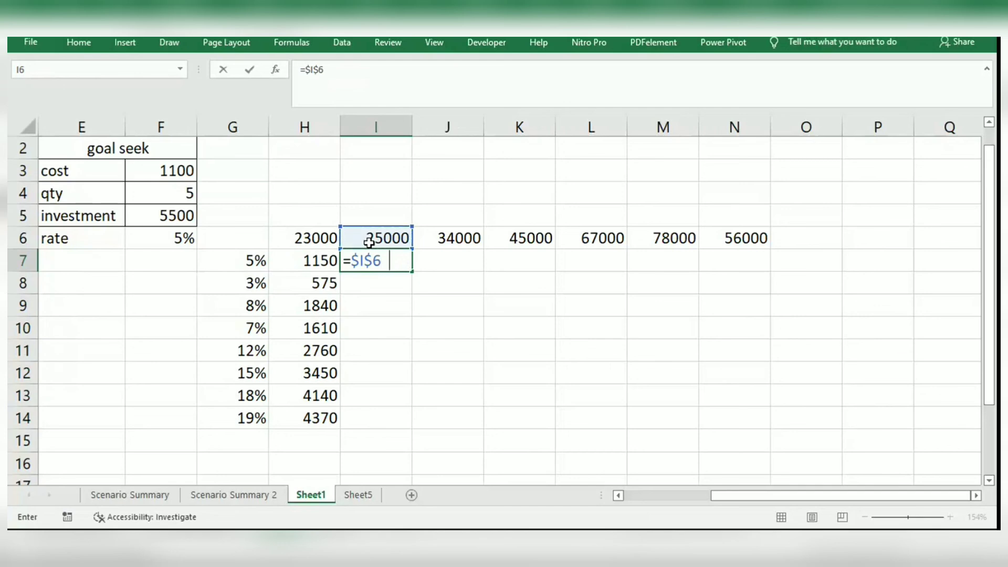
pyautogui.click(220, 269)
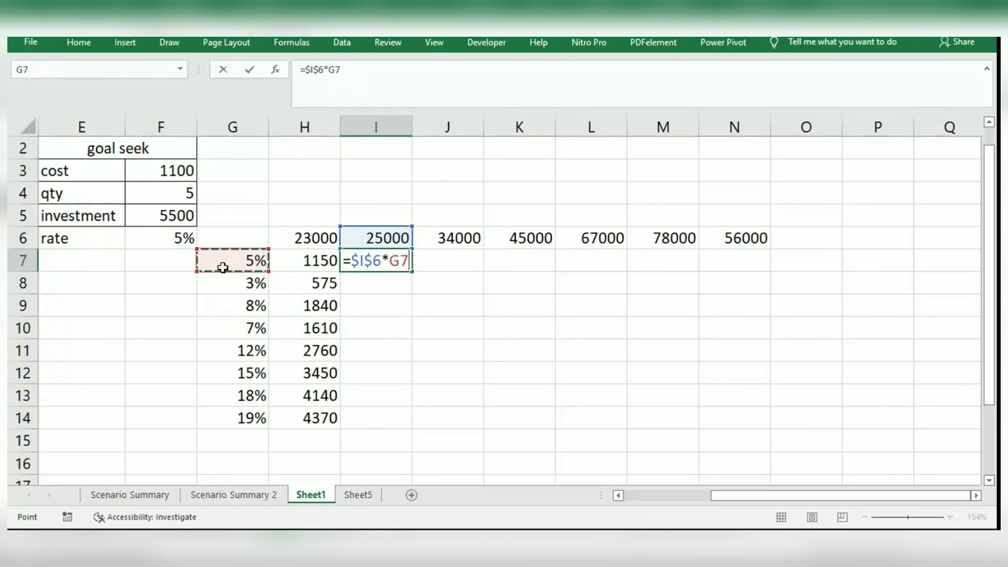
pyautogui.press('Return')
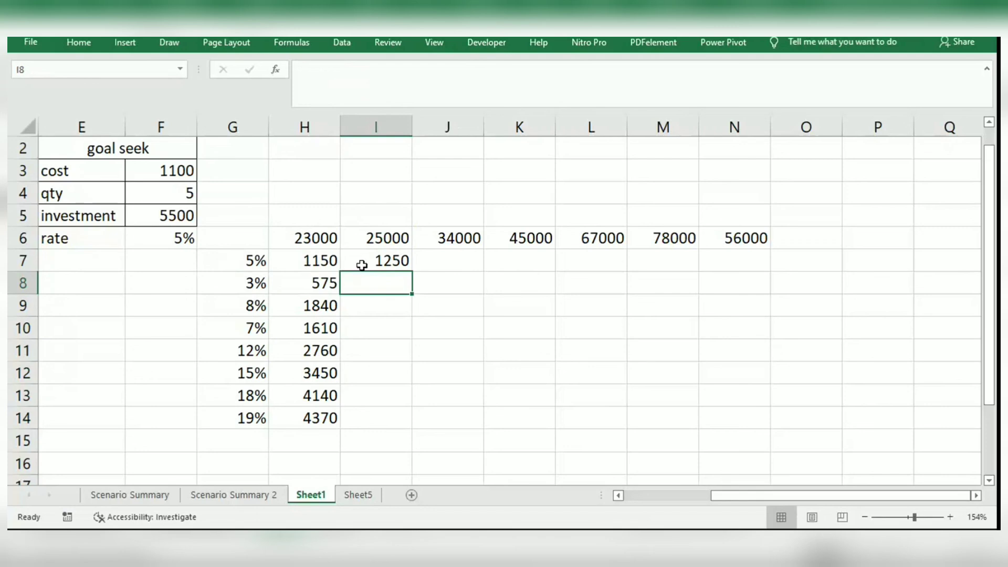
pyautogui.click(362, 265)
pyautogui.moveTo(412, 271); pyautogui.dragTo(401, 422)
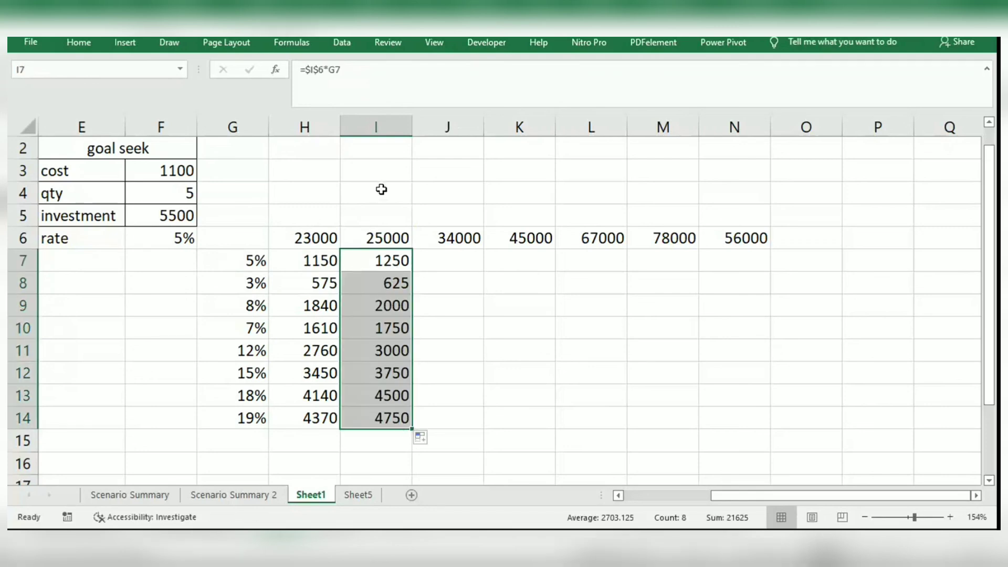
# Change the I7 formula to =I6*$G$7, fixing the rate instead of the amount, and fill it across to N7.
pyautogui.click(396, 268)
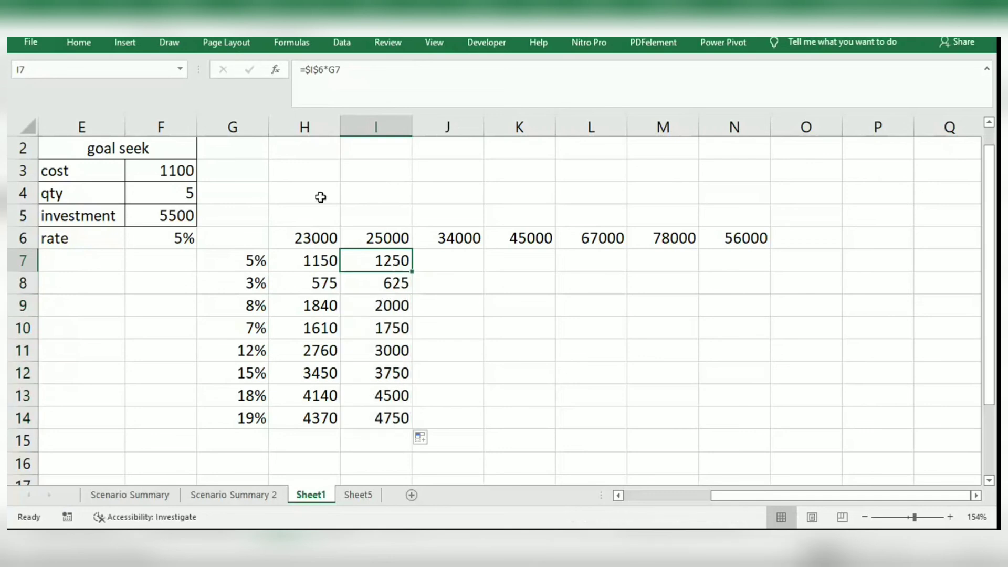
pyautogui.click(320, 70)
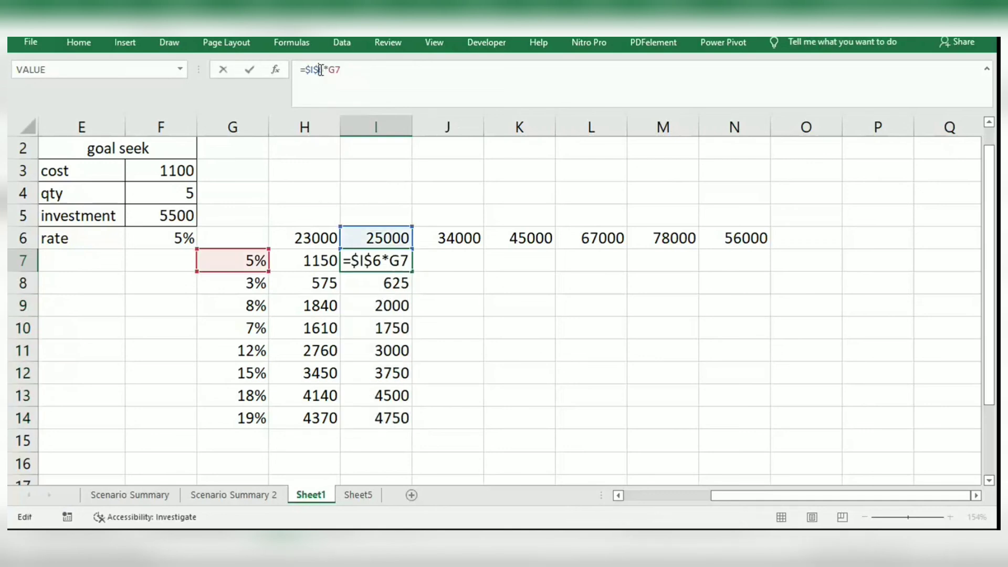
pyautogui.press('BackSpace')
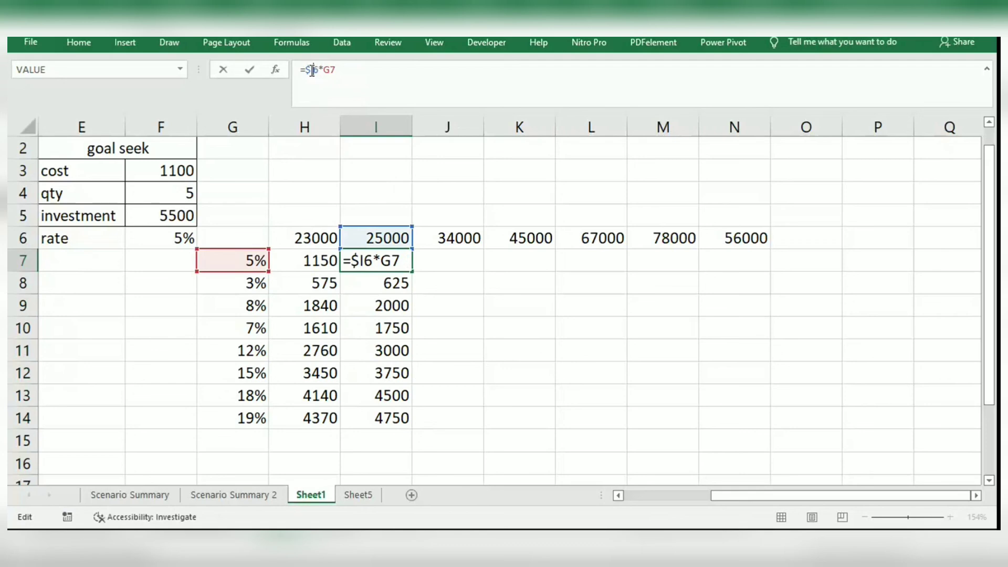
pyautogui.click(311, 70)
pyautogui.press('BackSpace')
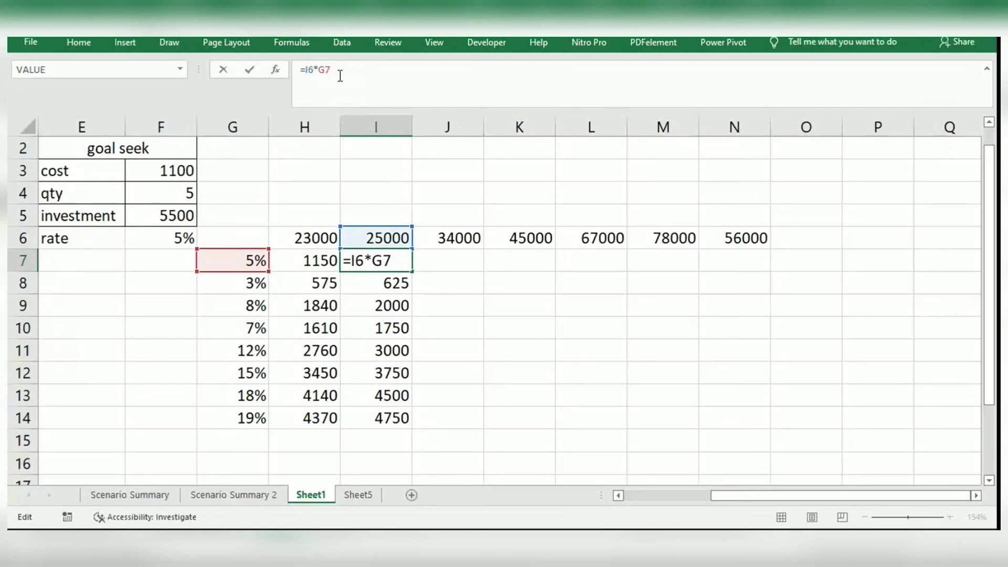
pyautogui.press('F4')
pyautogui.press('Return')
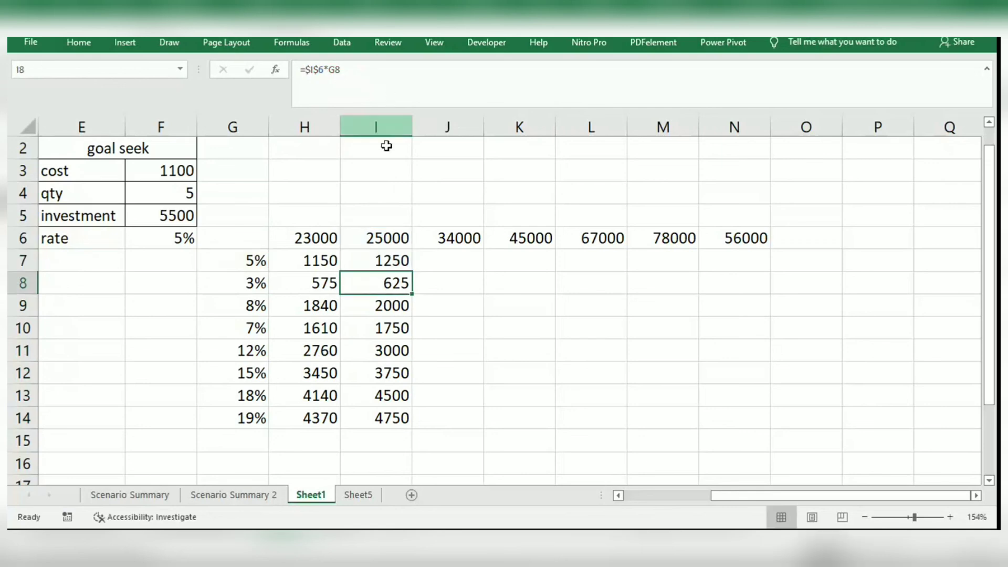
pyautogui.click(382, 259)
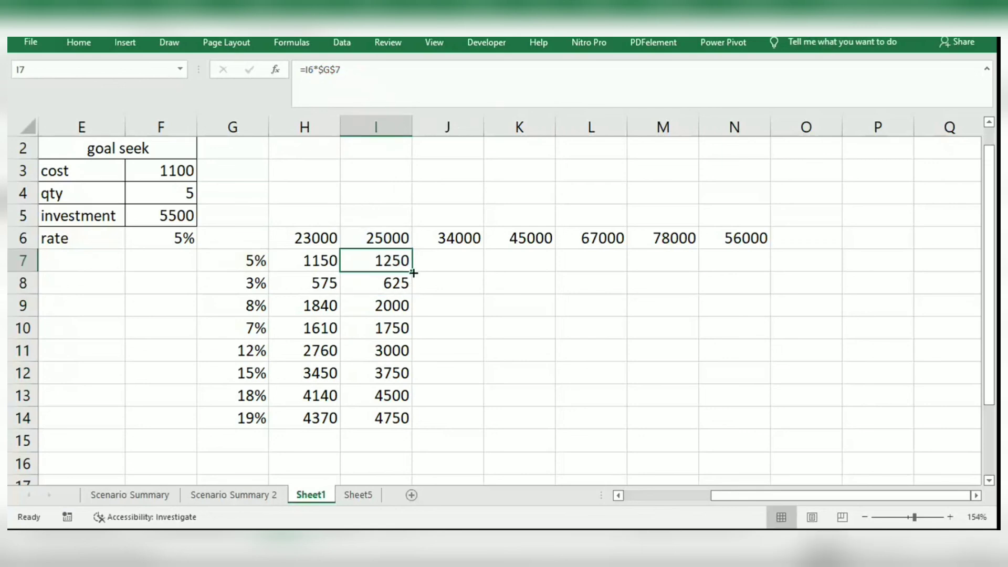
pyautogui.moveTo(412, 270); pyautogui.dragTo(742, 272)
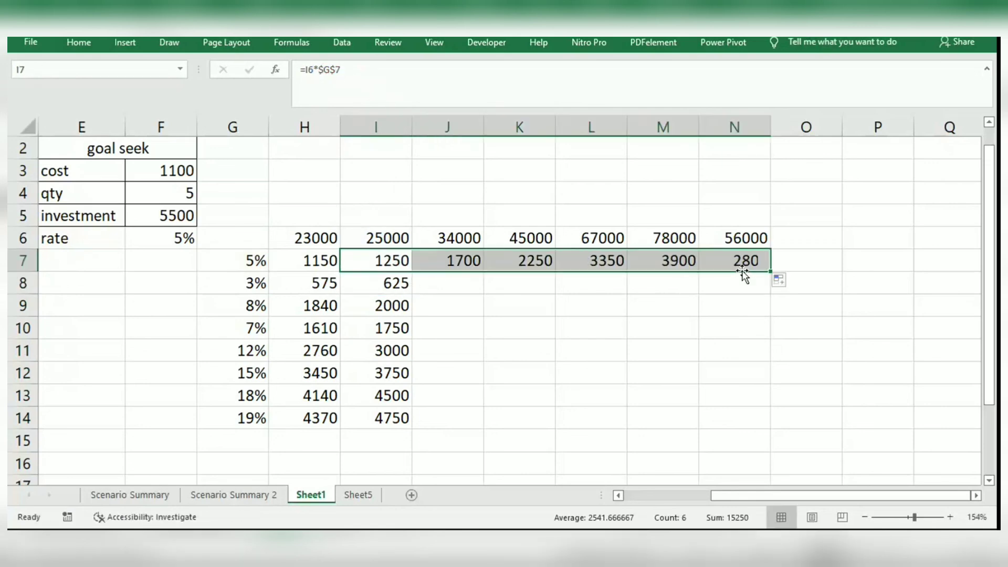
# Rewrite the J7 formula as =$J$6*G7, fixing the 34000 amount and leaving the rate relative.
pyautogui.click(481, 255)
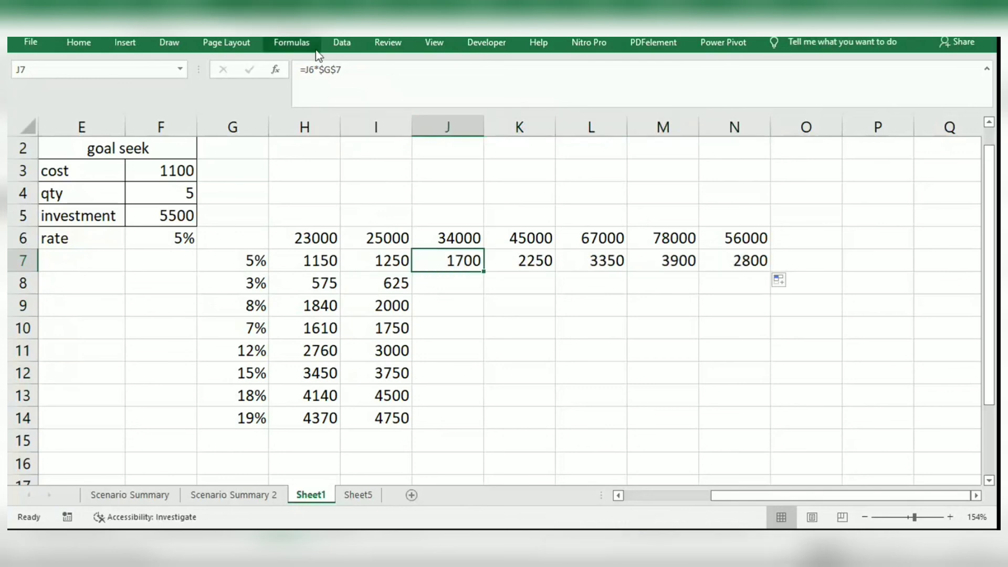
pyautogui.click(348, 70)
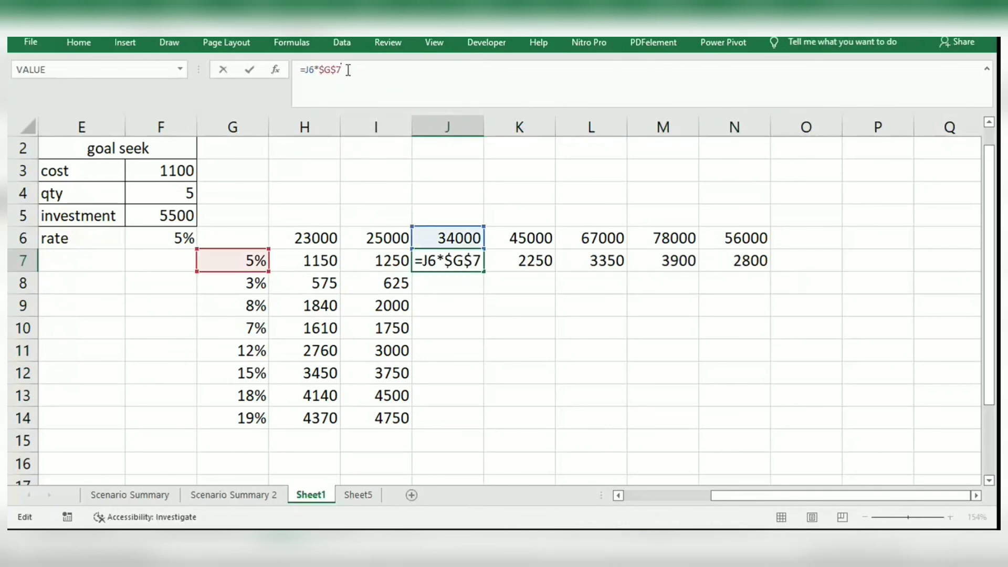
pyautogui.press('BackSpace')
pyautogui.press('BackSpace')
pyautogui.press('BackSpace')
pyautogui.press('BackSpace')
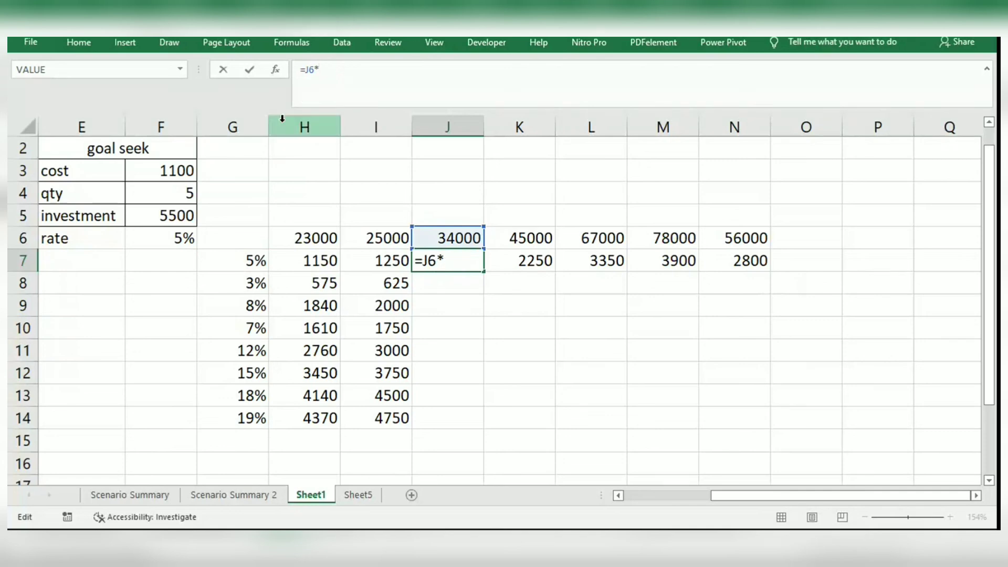
pyautogui.press('BackSpace')
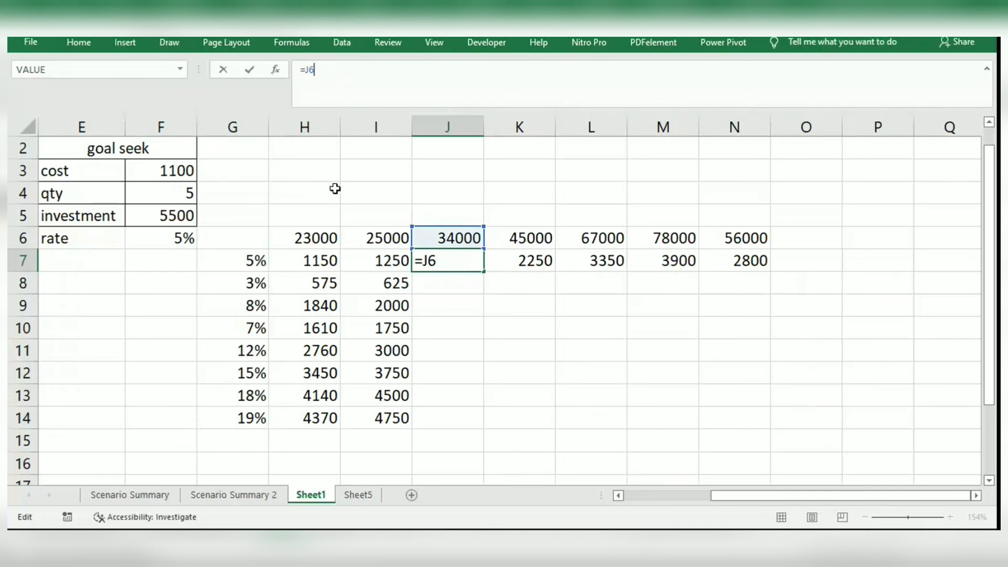
pyautogui.press('F4')
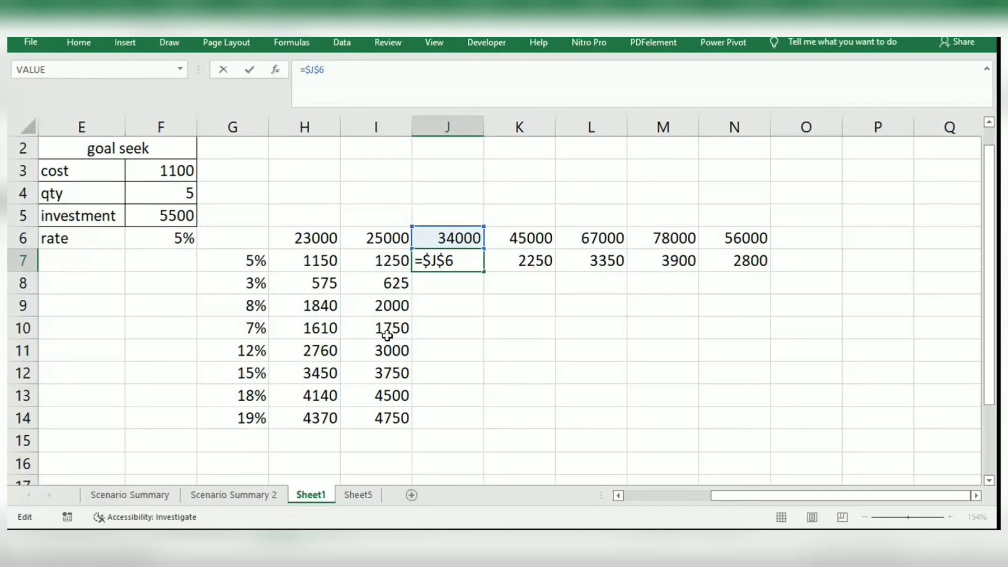
pyautogui.write('*')
pyautogui.click(244, 269)
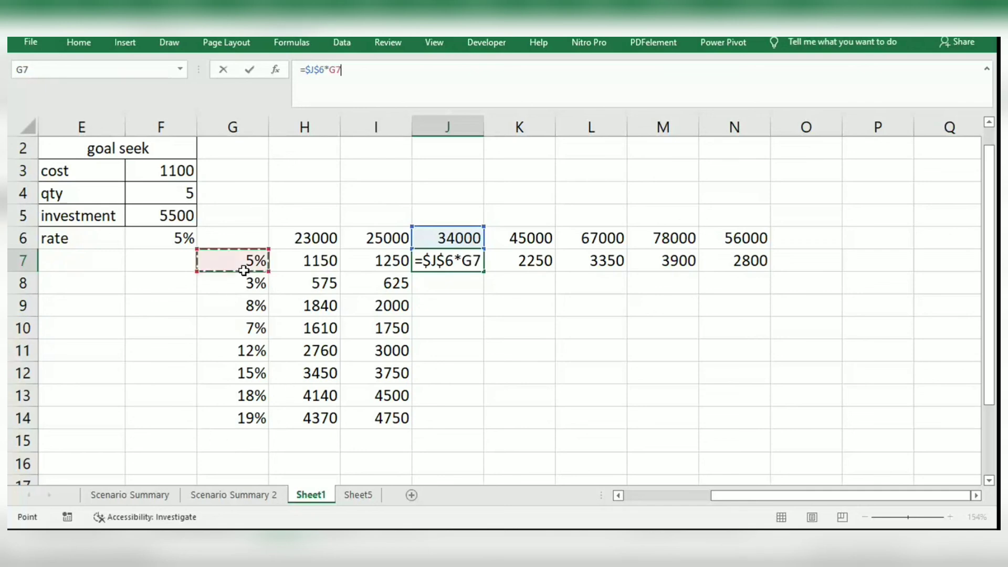
pyautogui.press('Return')
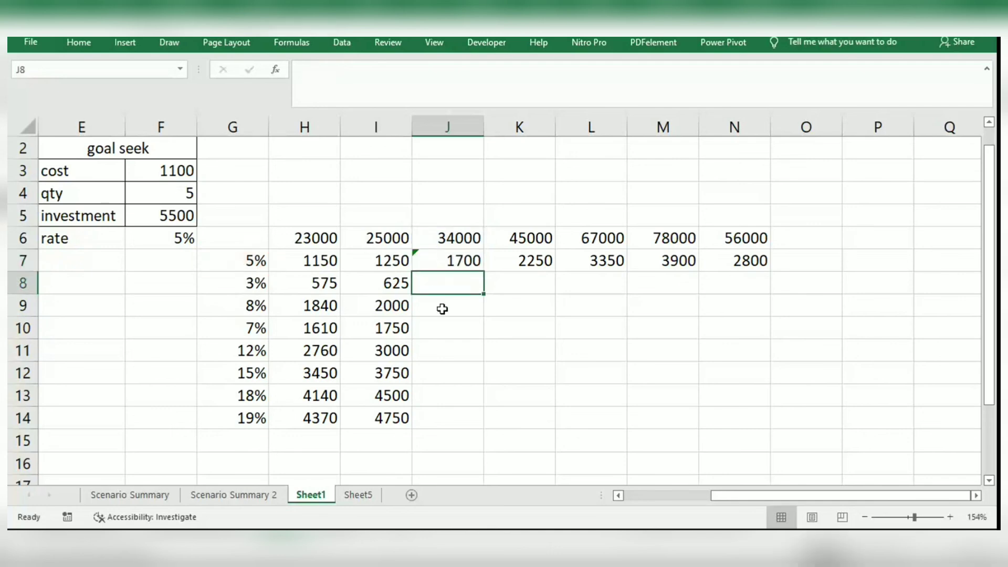
# Fill the J7 formula down to J14.
pyautogui.click(461, 260)
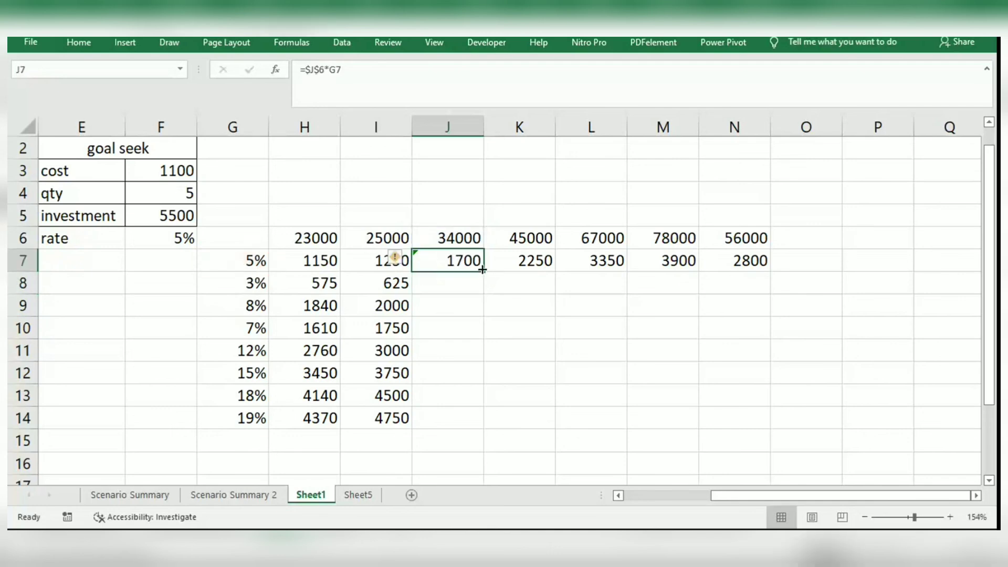
pyautogui.doubleClick(482, 269)
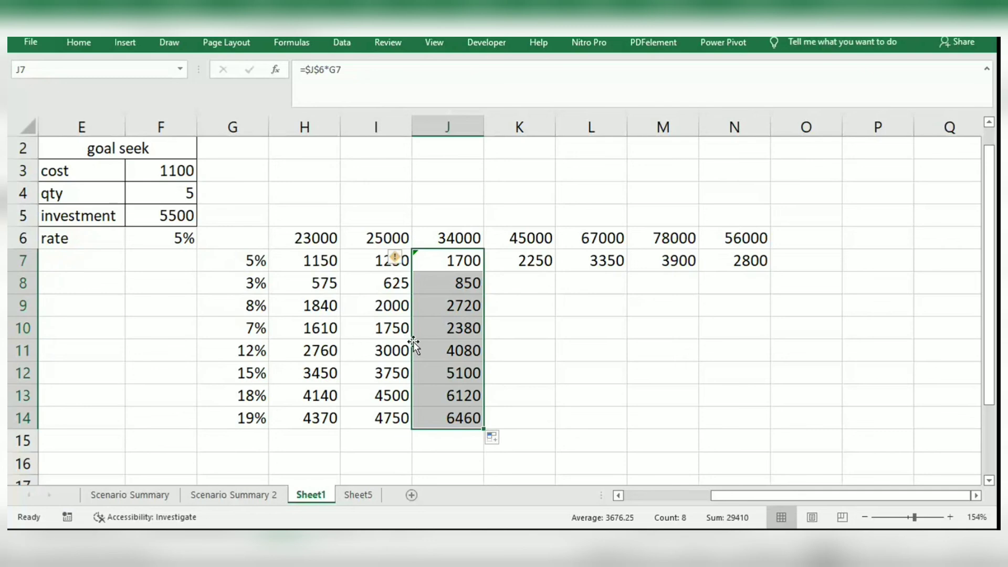
pyautogui.click(575, 322)
# Overwrite the result in J9 with dfg and the one in I9 with 4500 to demonstrate that individual cells can be changed.
pyautogui.click(424, 299)
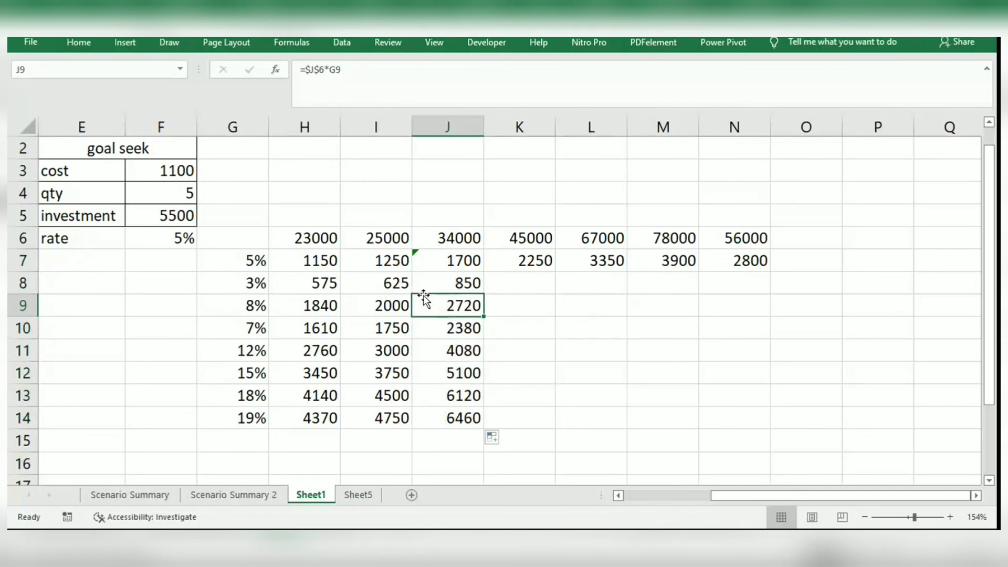
pyautogui.write('dfg')
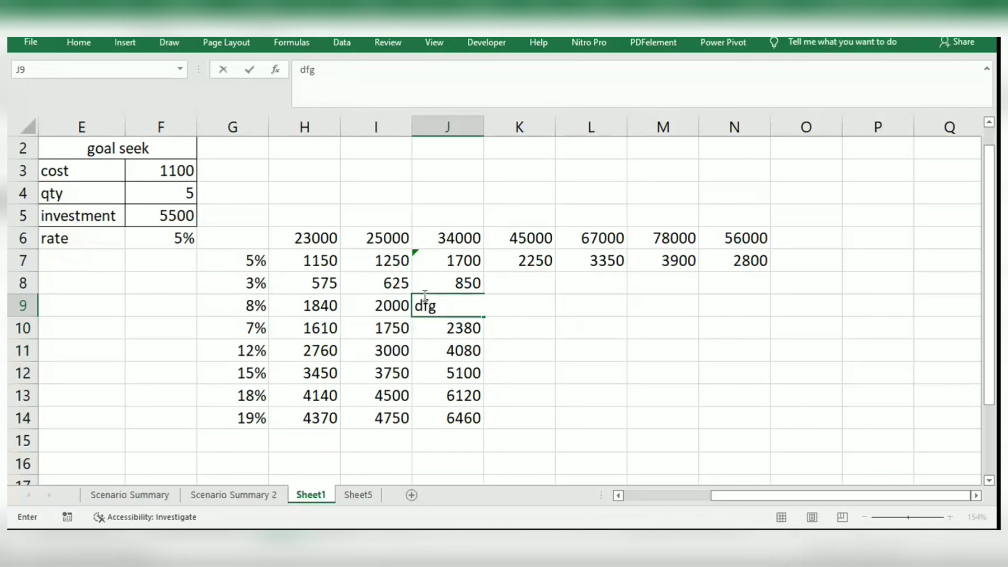
pyautogui.press('Return')
pyautogui.click(371, 306)
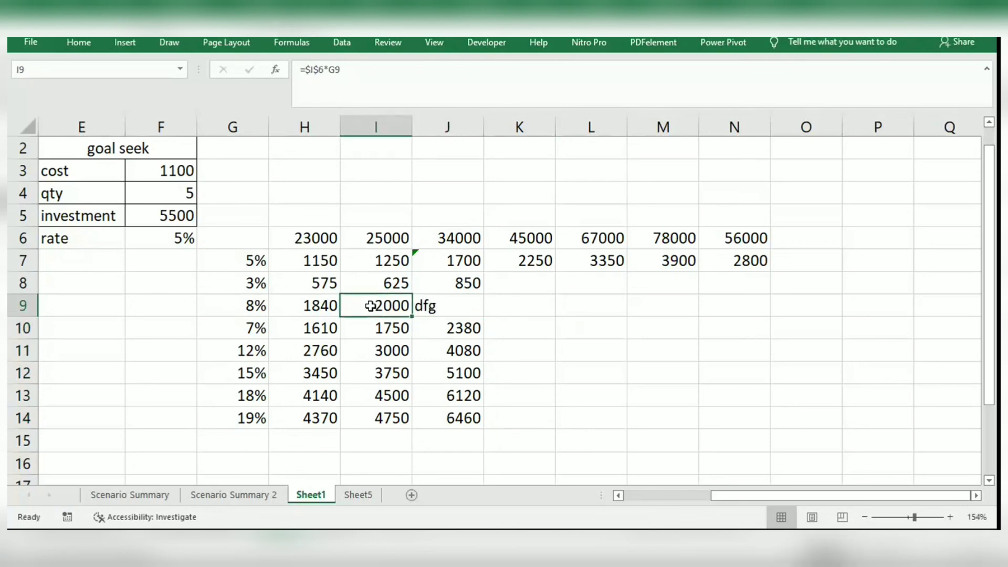
pyautogui.write('4500')
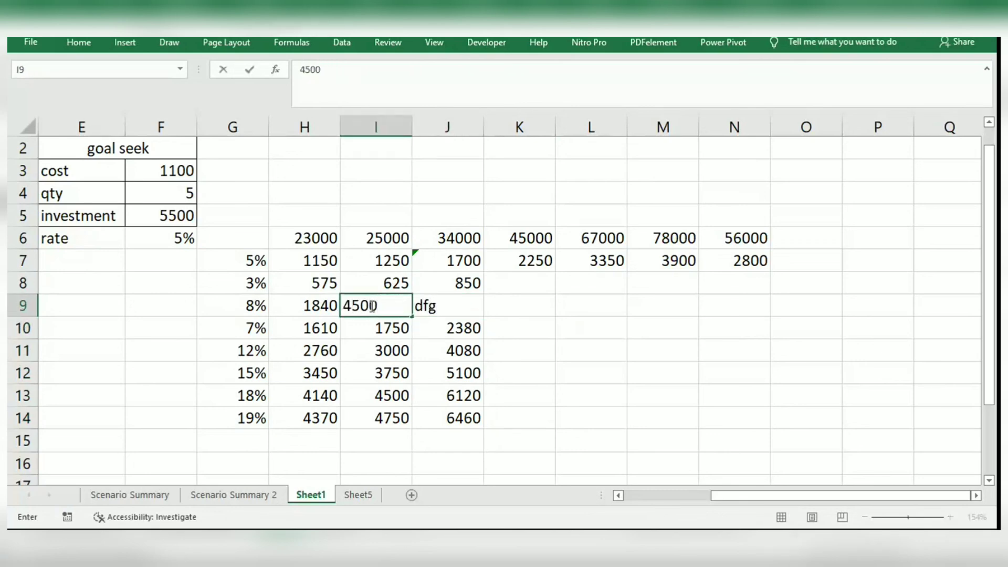
pyautogui.press('Return')
pyautogui.click(428, 388)
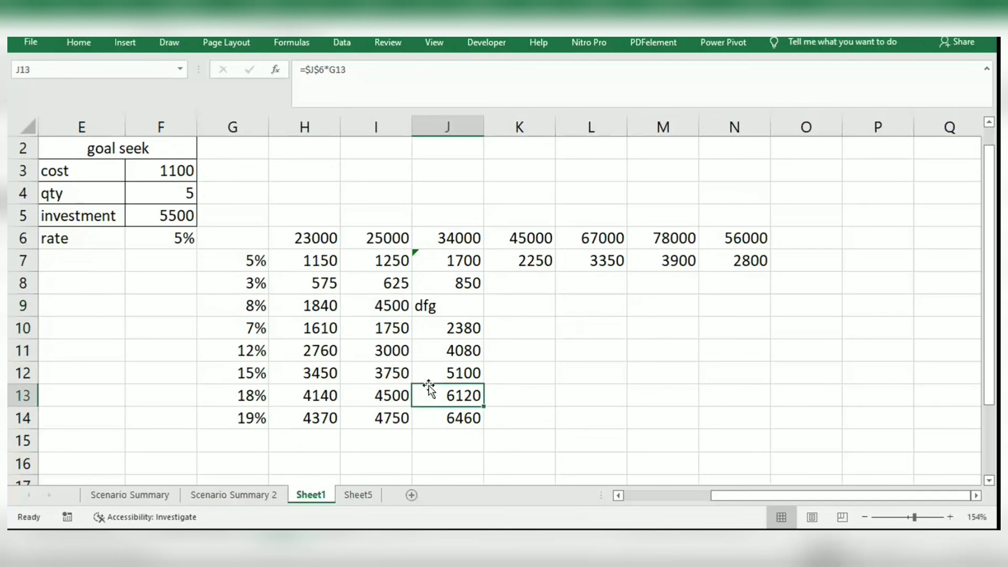
# Review the formulas in H7:H9, clear all results in H7:N15, and select H7.
pyautogui.click(317, 259)
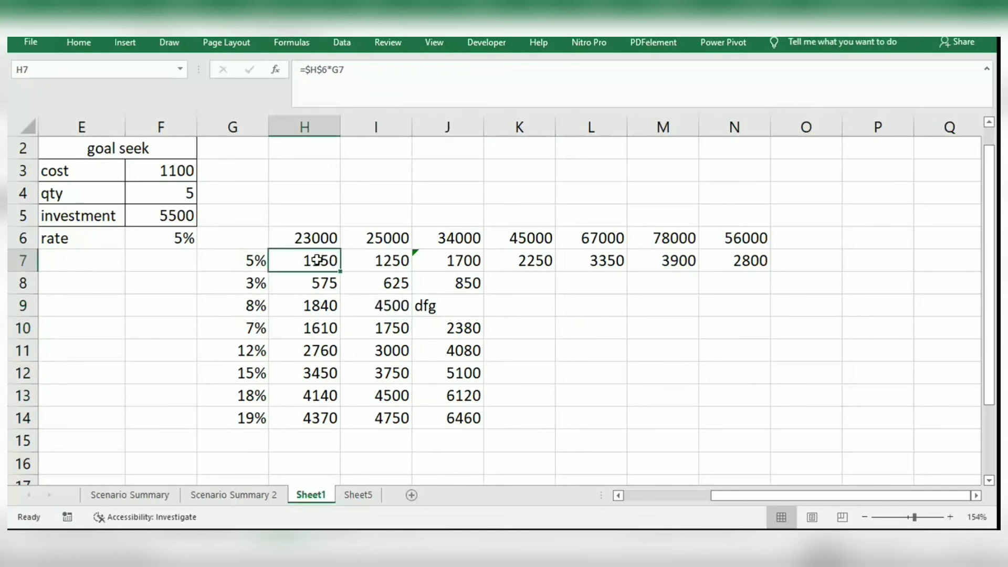
pyautogui.press('Down')
pyautogui.press('Down')
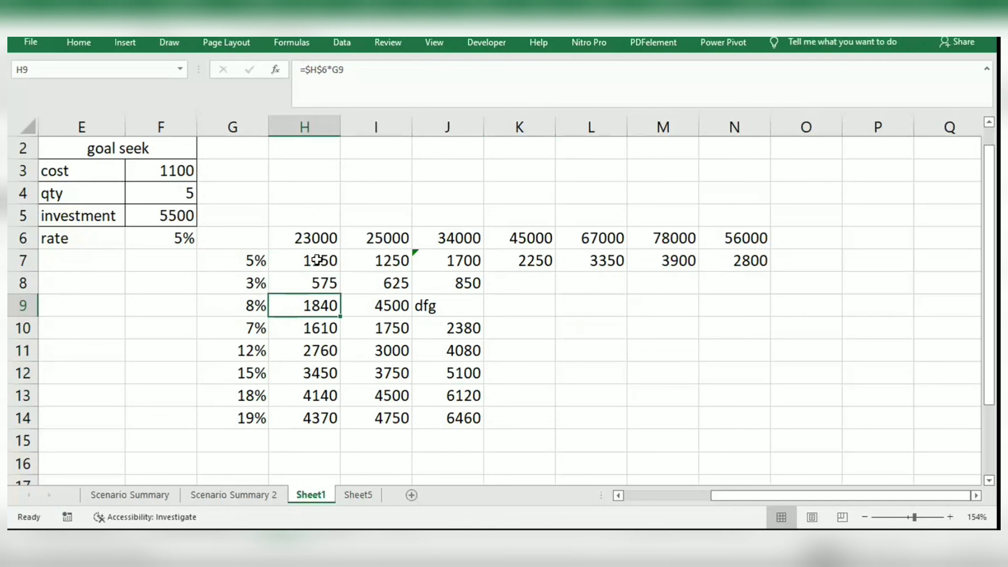
pyautogui.moveTo(321, 258); pyautogui.dragTo(763, 447)
pyautogui.press('Delete')
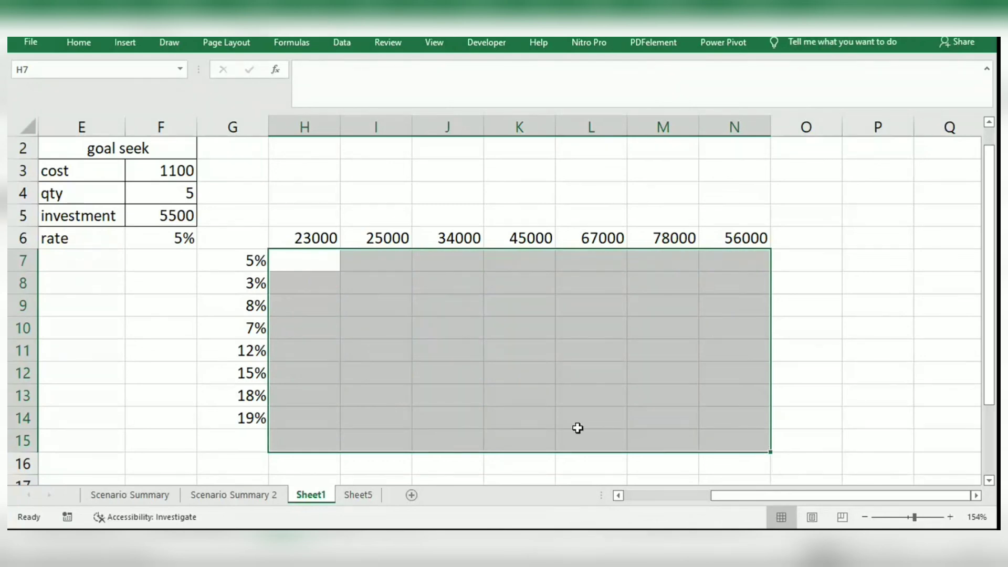
pyautogui.click(546, 403)
pyautogui.click(309, 318)
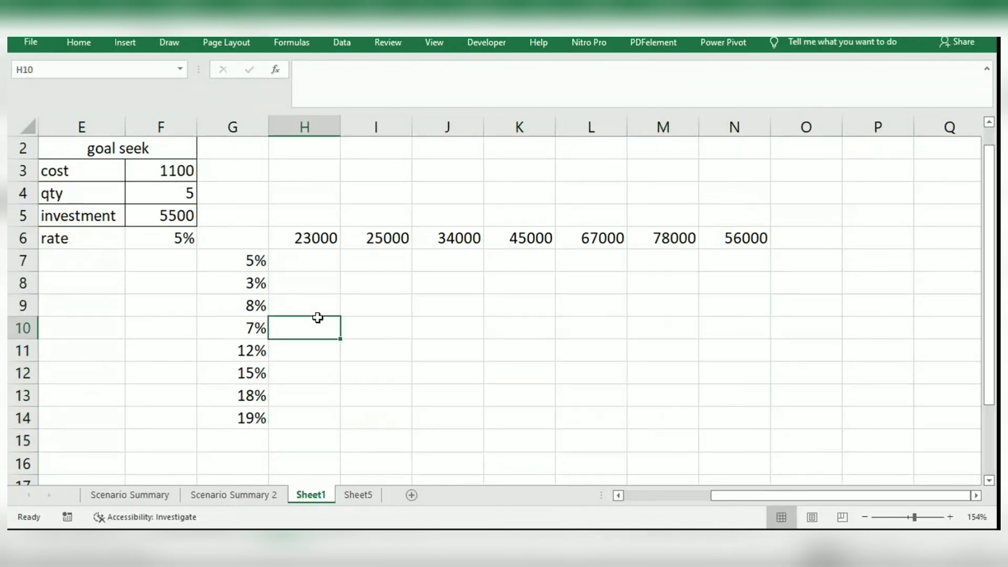
pyautogui.click(320, 265)
# Enter the formula =F6*F5 in corner cell G6, multiplying rate by investment, and check its cell references.
pyautogui.moveTo(240, 235); pyautogui.dragTo(780, 413)
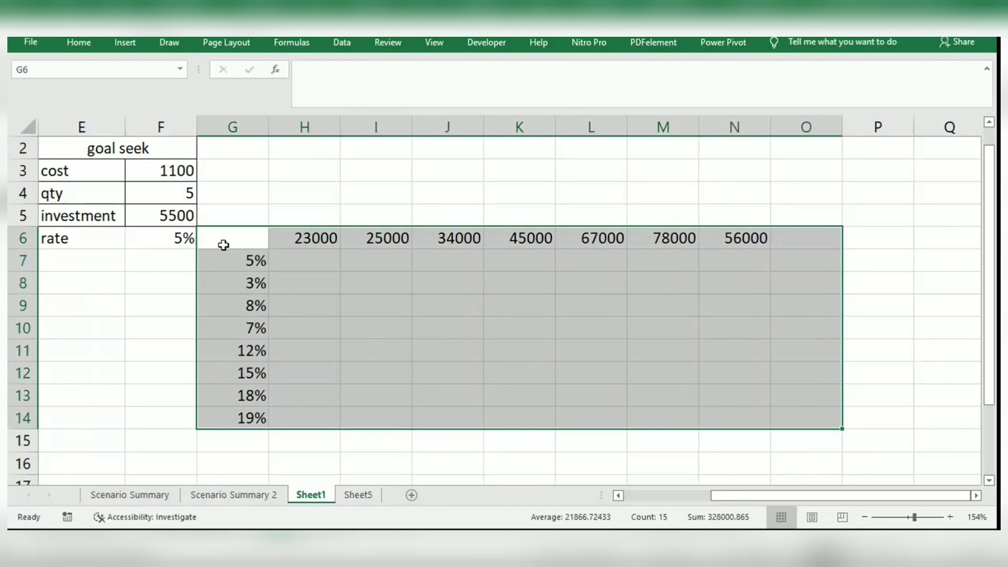
pyautogui.moveTo(224, 235); pyautogui.dragTo(763, 412)
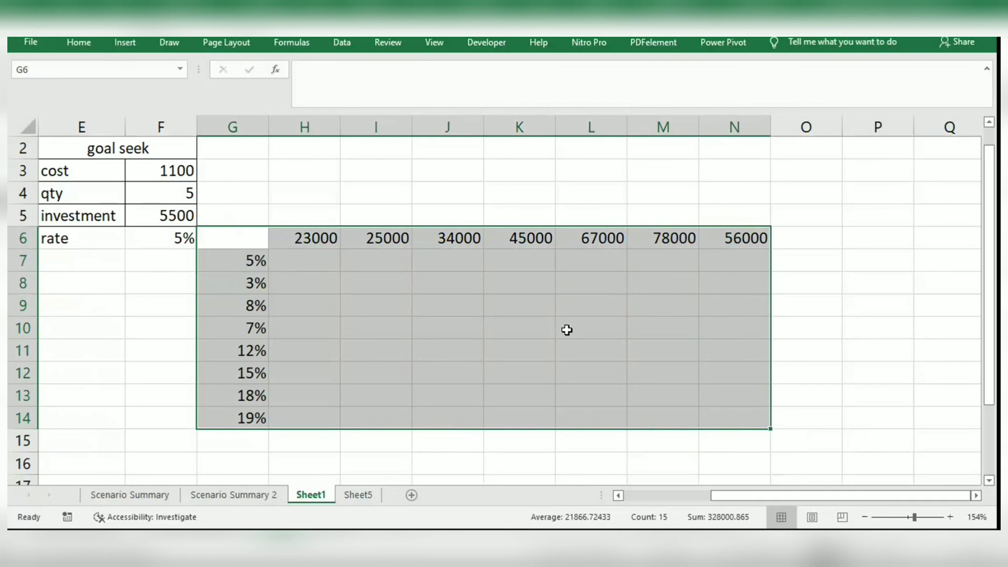
pyautogui.click(226, 241)
pyautogui.write('=')
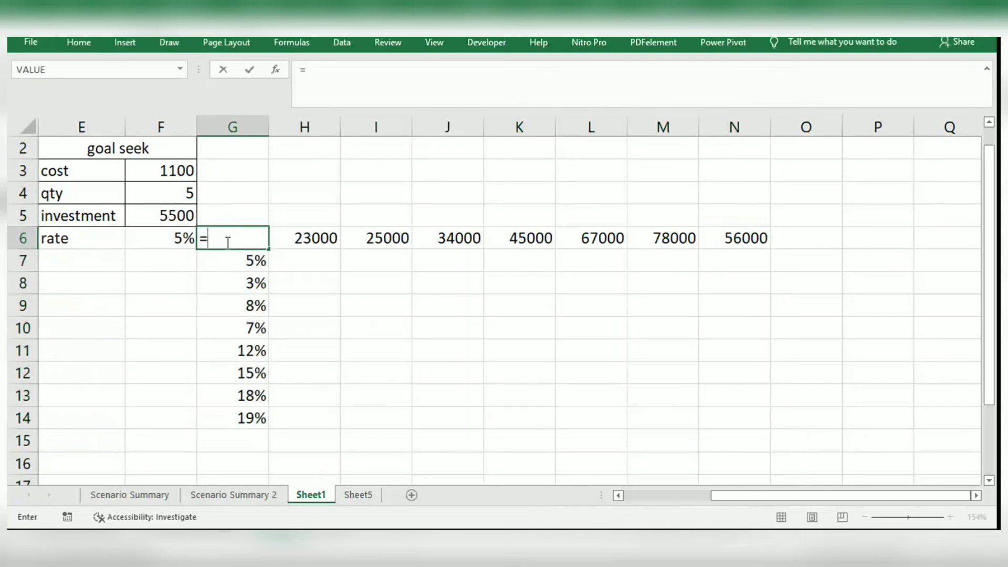
pyautogui.click(172, 242)
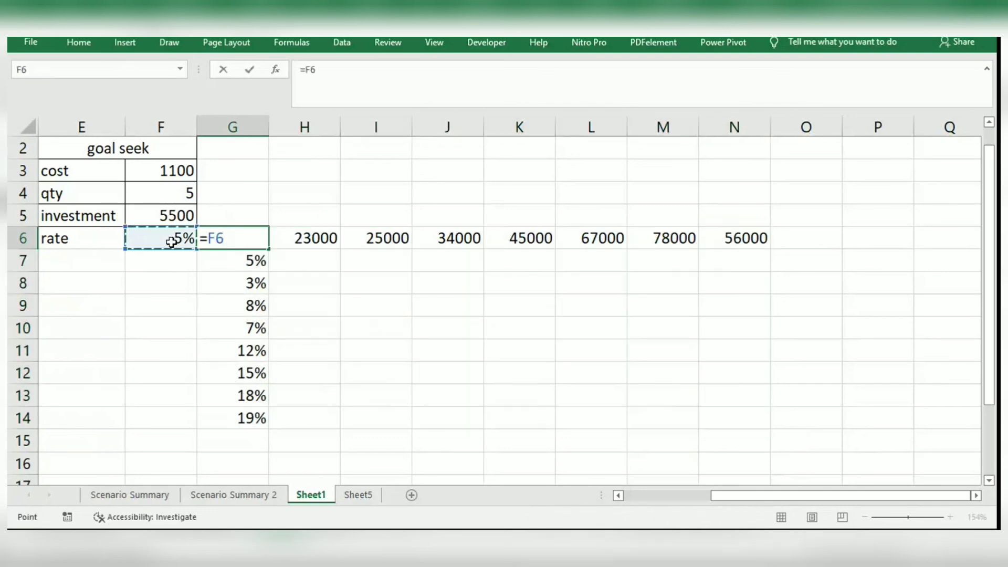
pyautogui.write('*')
pyautogui.click(167, 216)
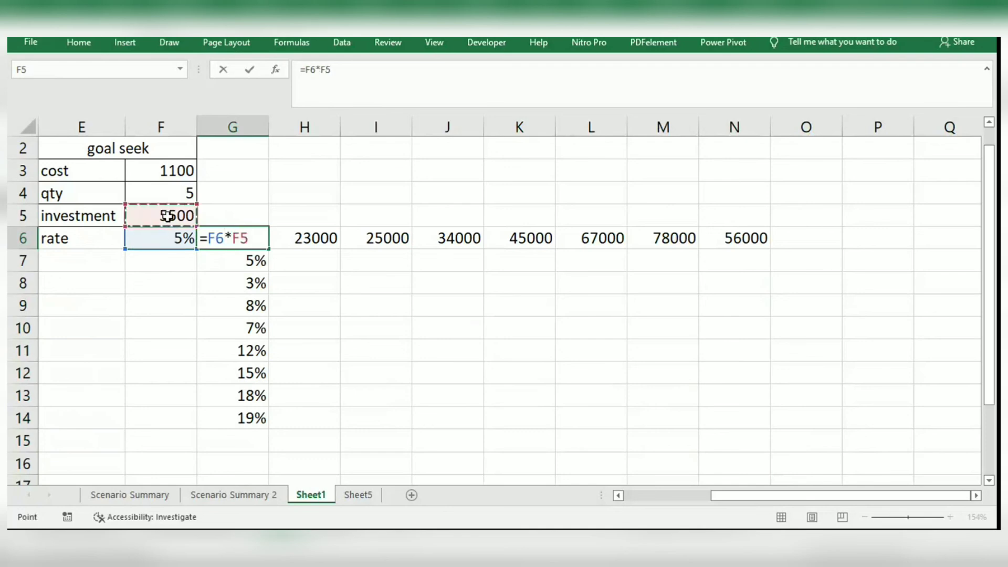
pyautogui.press('Return')
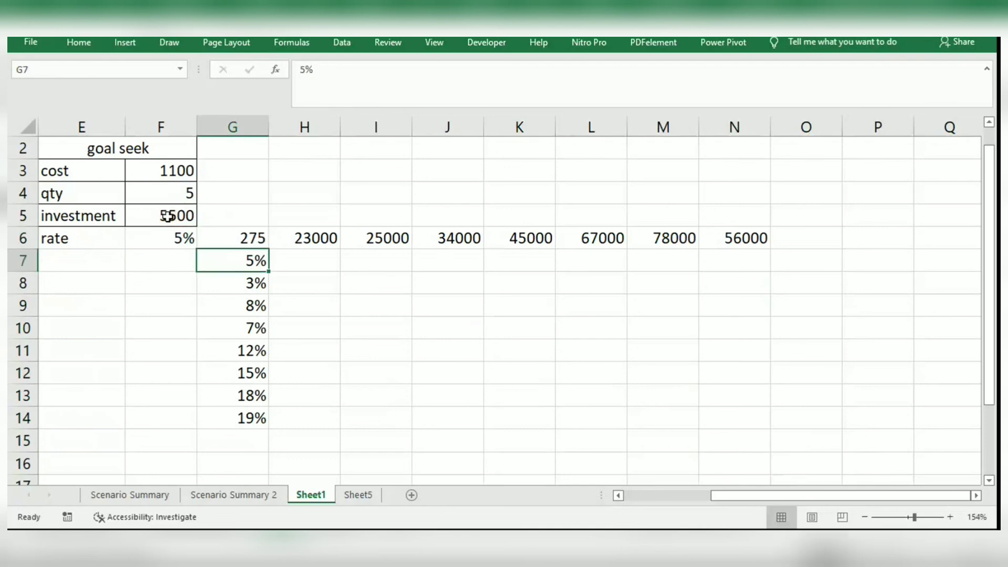
pyautogui.click(239, 243)
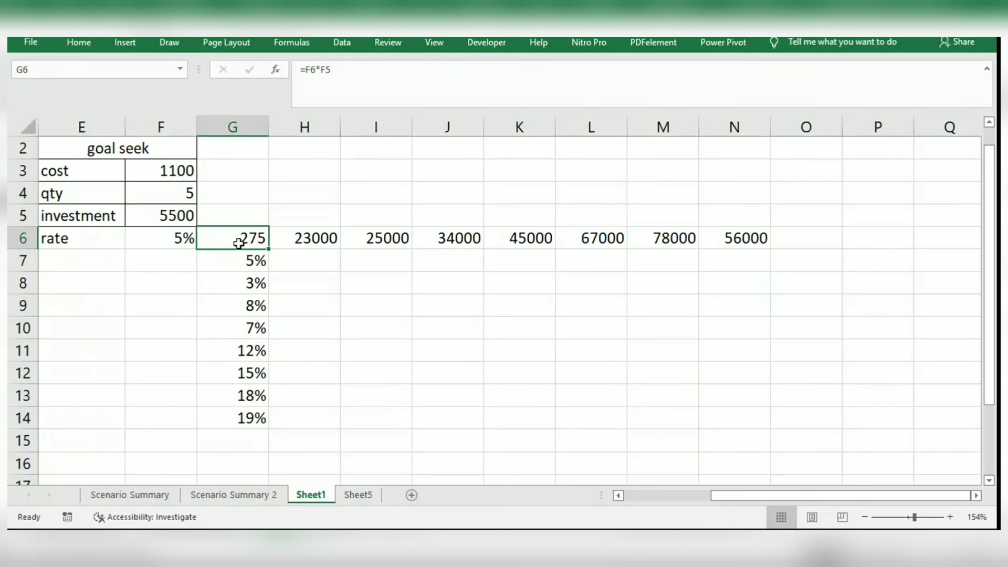
pyautogui.hotkey('ctrl', 'a')
pyautogui.doubleClick(238, 243)
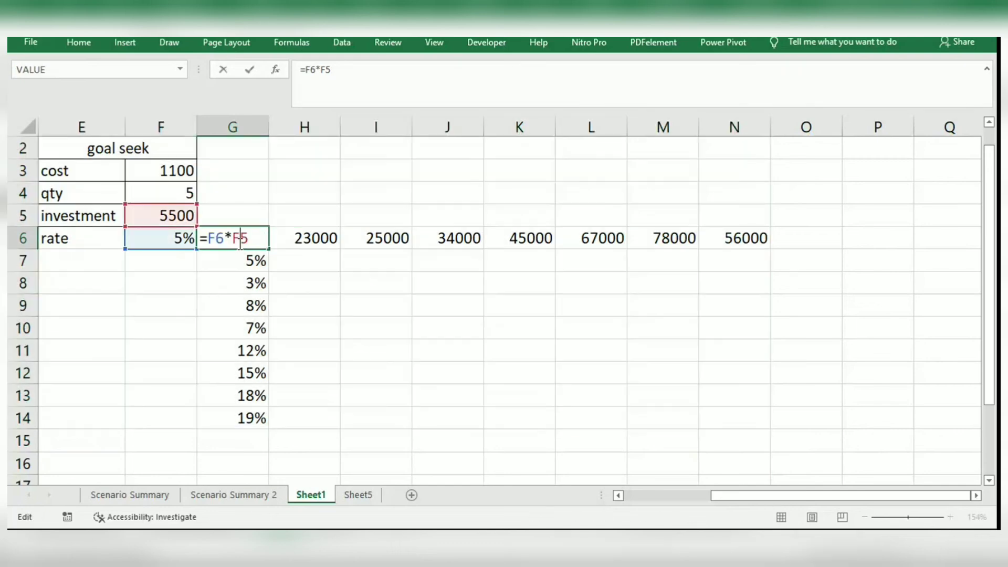
pyautogui.click(443, 321)
# Create a what-if Data Table over G6:N14 with F6 as the row input cell and F5 as the column input cell.
pyautogui.moveTo(247, 241); pyautogui.dragTo(725, 426)
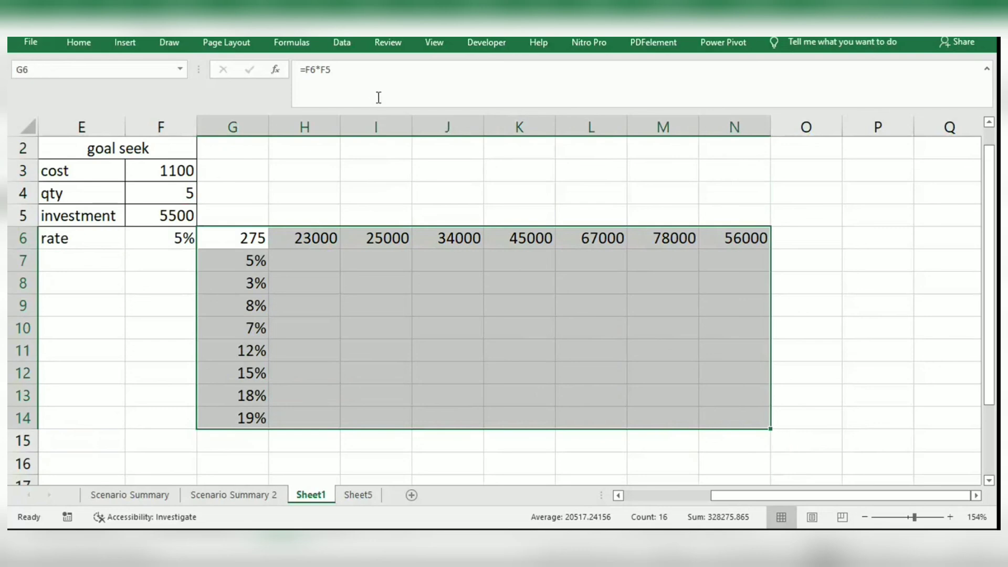
pyautogui.click(343, 46)
pyautogui.click(686, 99)
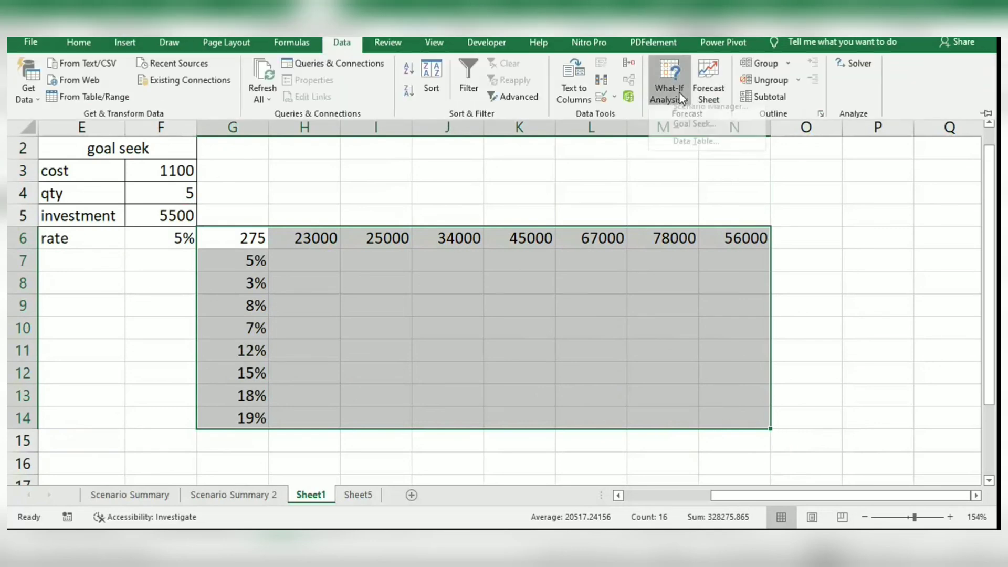
pyautogui.click(710, 151)
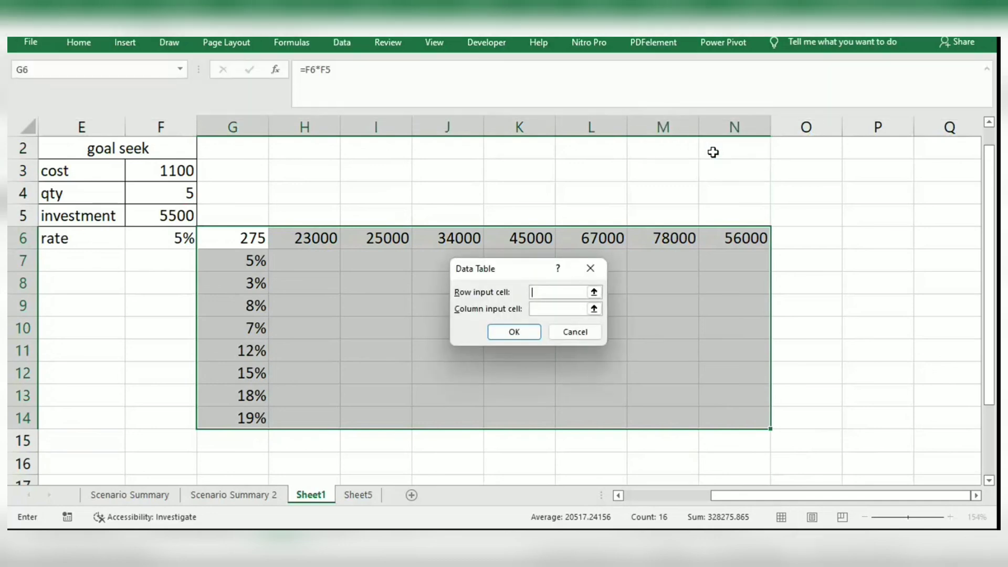
pyautogui.click(538, 292)
pyautogui.click(160, 237)
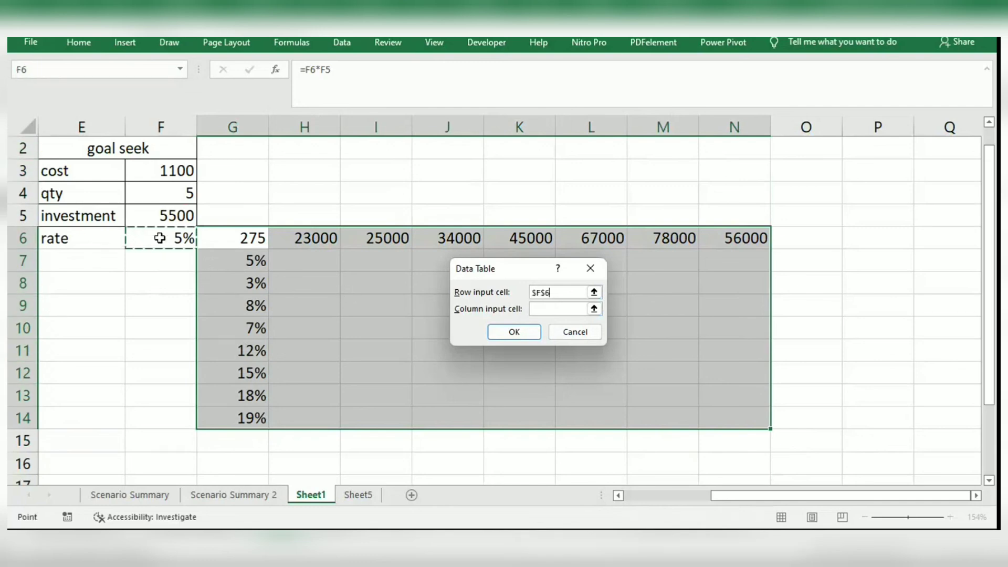
pyautogui.click(544, 307)
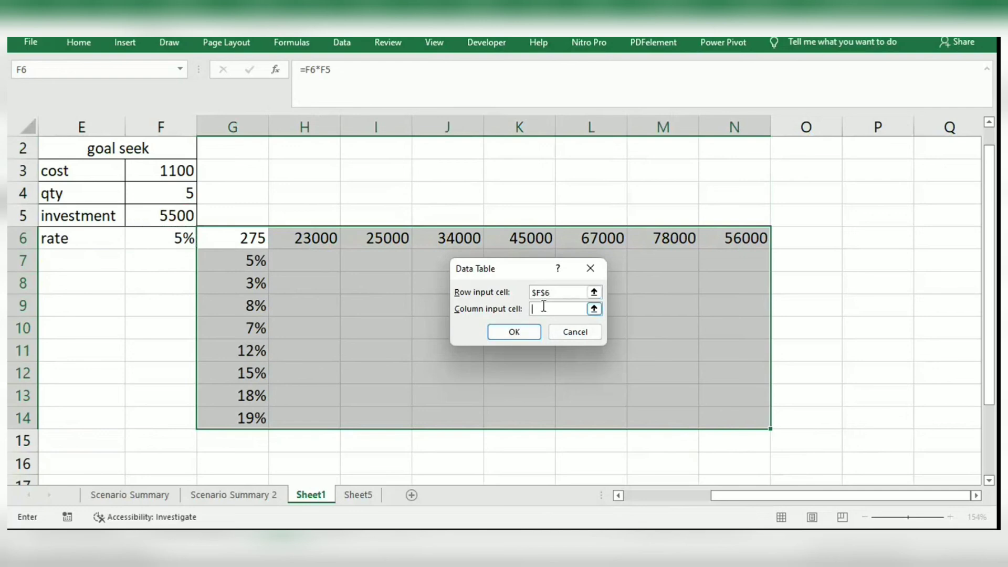
pyautogui.click(167, 208)
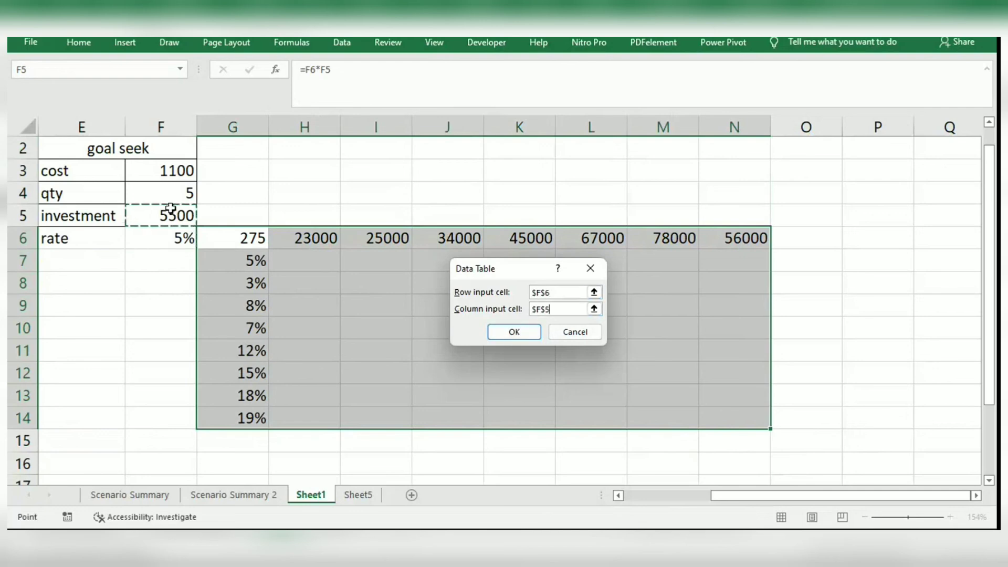
pyautogui.click(514, 335)
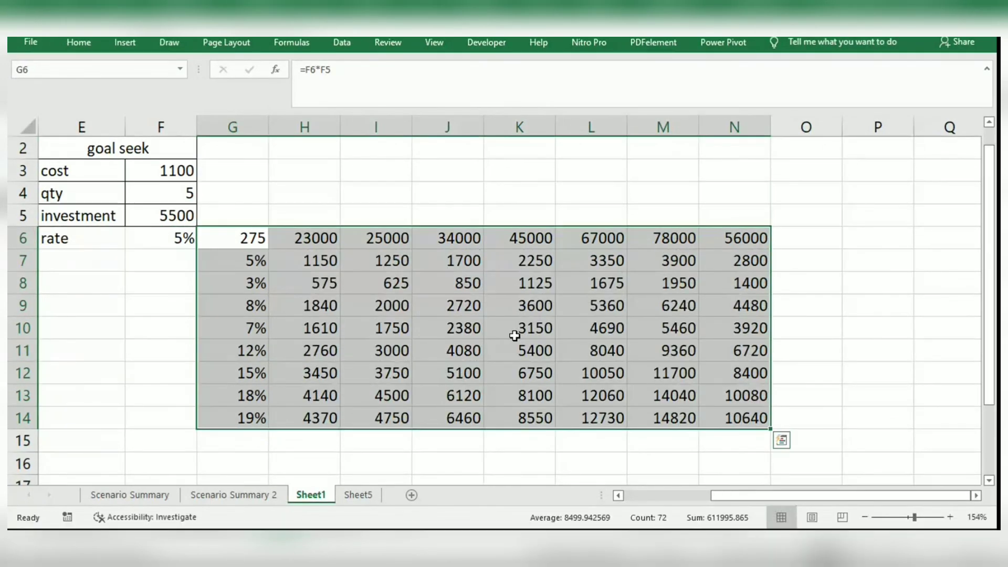
# Try to delete the data table result in L10 and overwrite it with djf, then discard the entry.
pyautogui.click(557, 333)
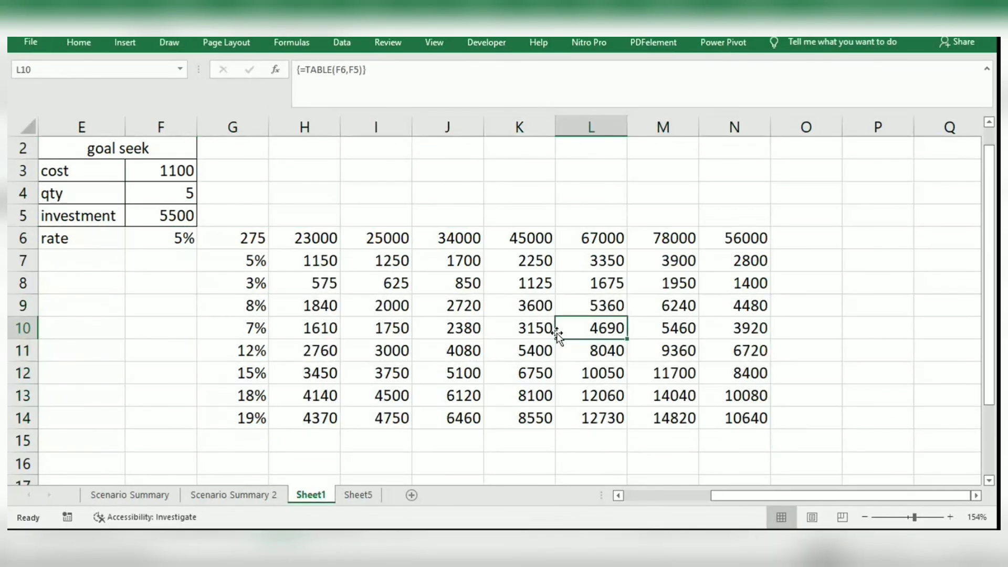
pyautogui.press('Delete')
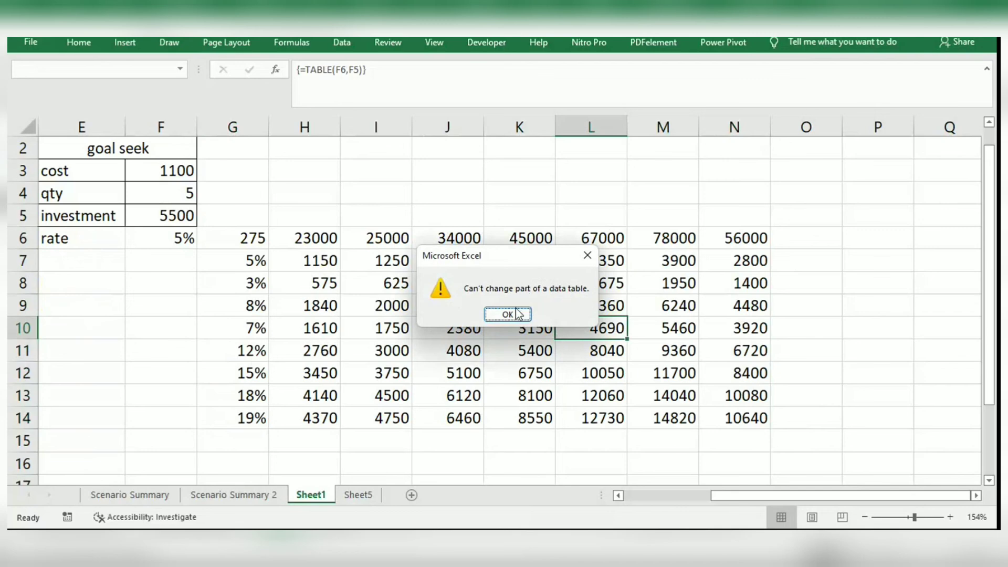
pyautogui.click(507, 314)
pyautogui.write('djf')
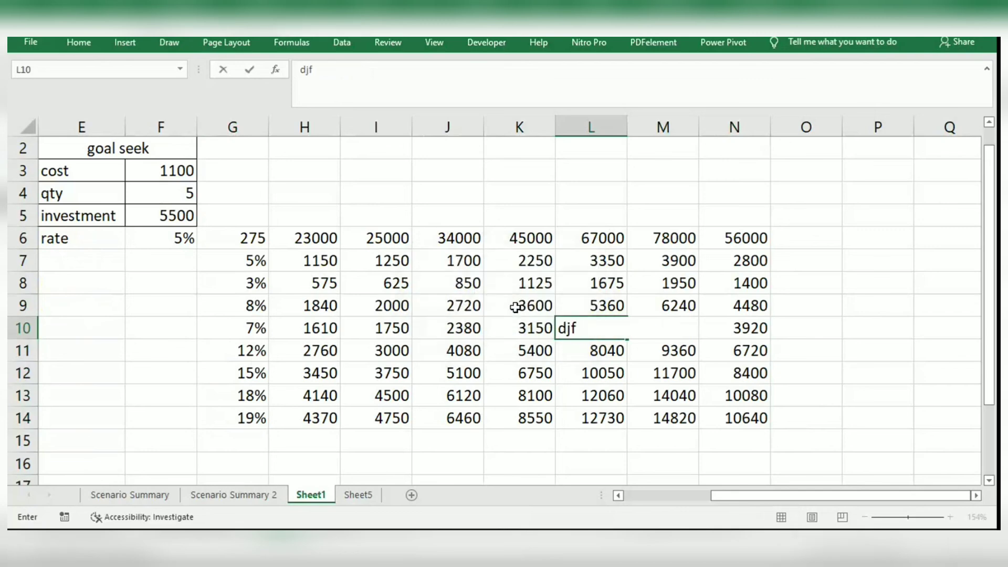
pyautogui.press('Return')
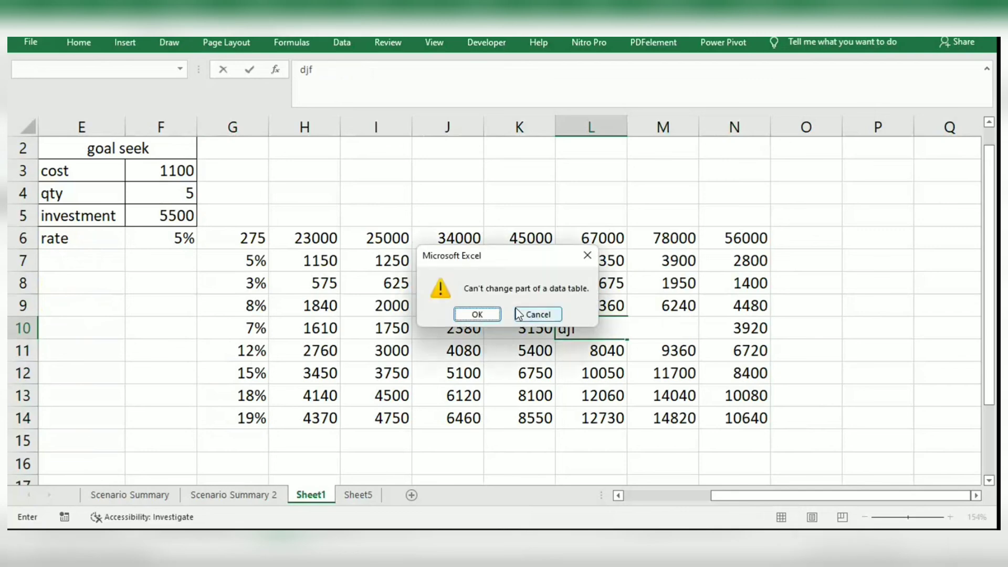
pyautogui.click(469, 312)
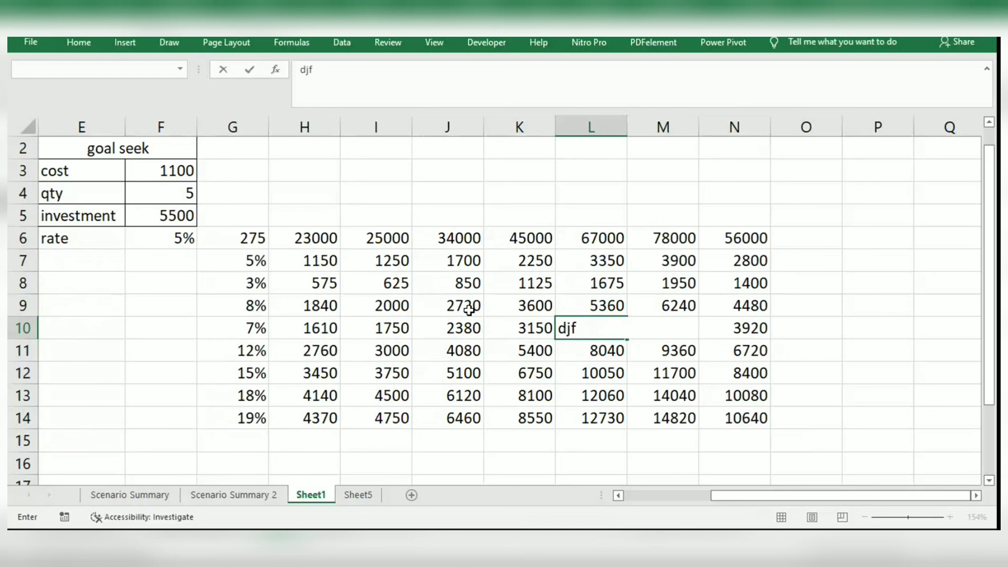
pyautogui.click(563, 341)
pyautogui.click(538, 315)
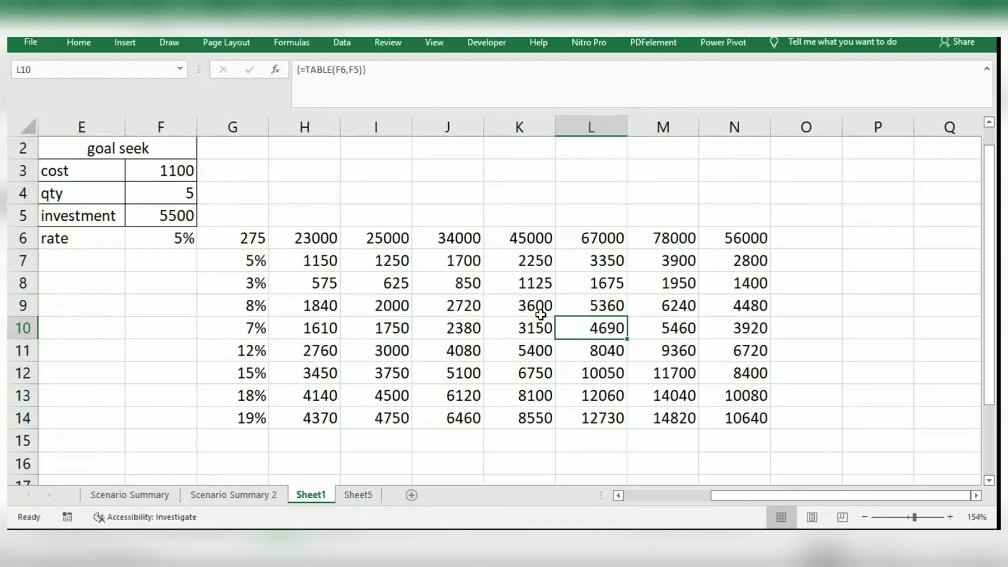
# Set the rate in G8 to 20% and review the data table results in H7:N14.
pyautogui.click(249, 284)
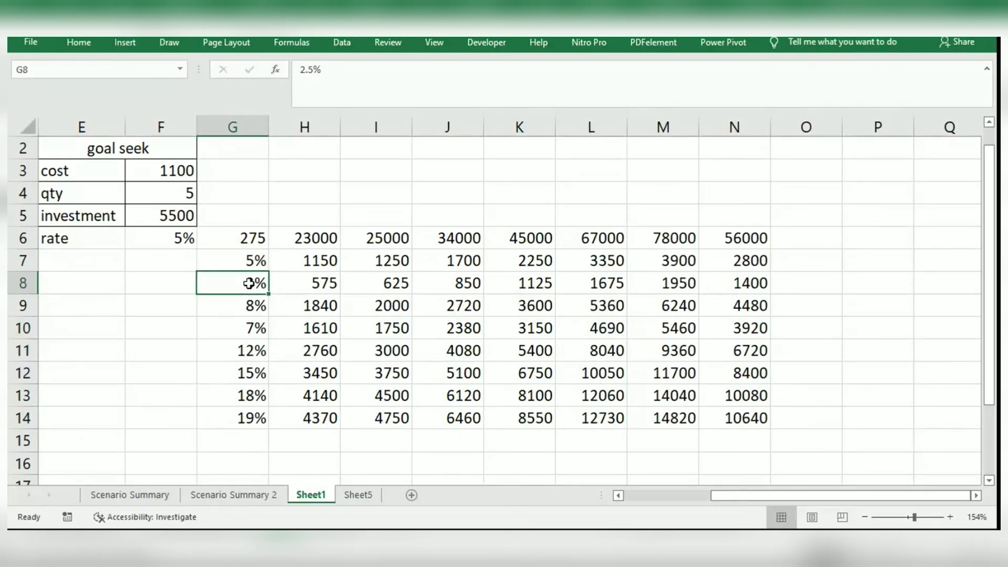
pyautogui.write('20')
pyautogui.press('Return')
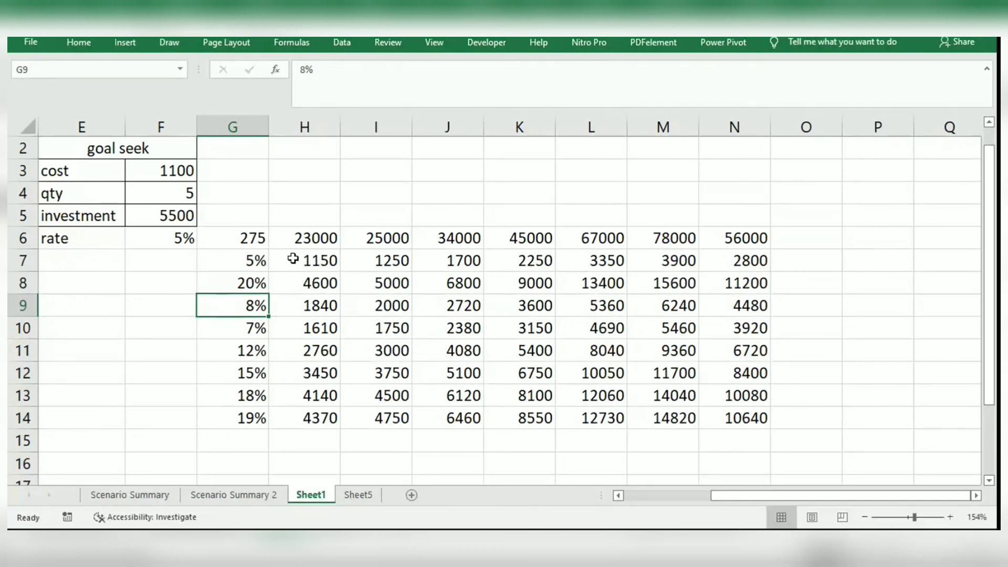
pyautogui.moveTo(302, 261)
pyautogui.mouseDown()
pyautogui.moveTo(328, 328)
pyautogui.moveTo(742, 429)
pyautogui.mouseUp()
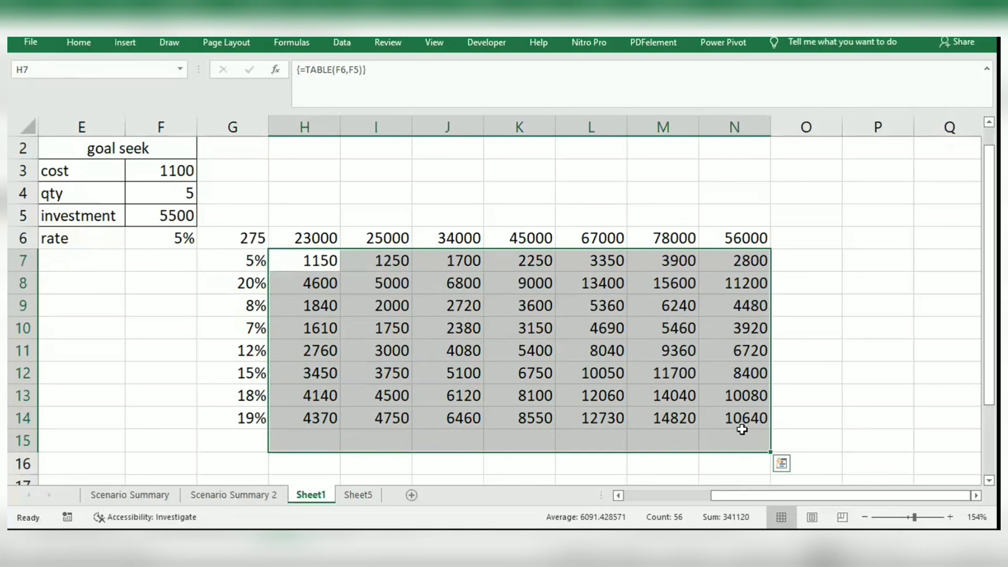
pyautogui.click(879, 222)
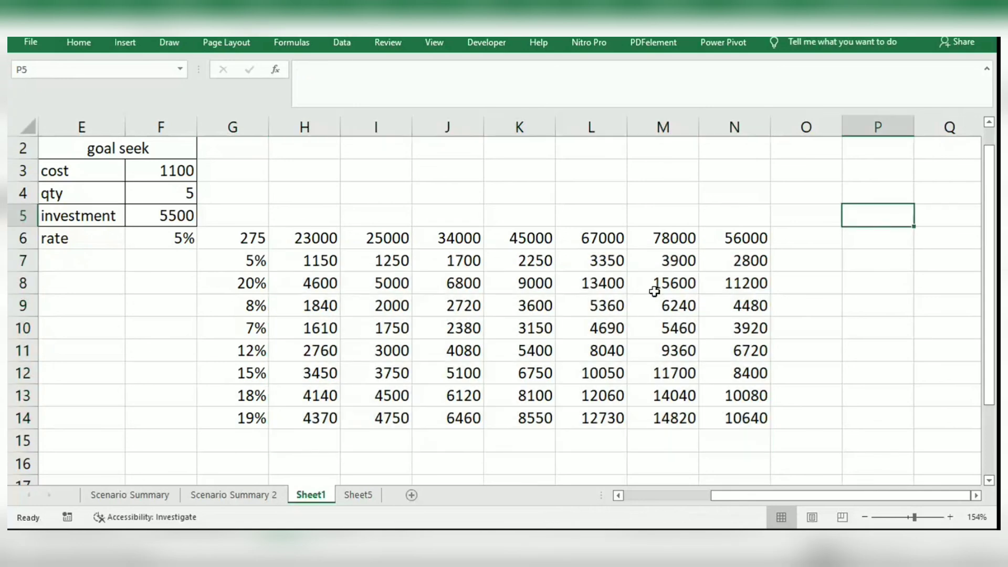
pyautogui.click(474, 315)
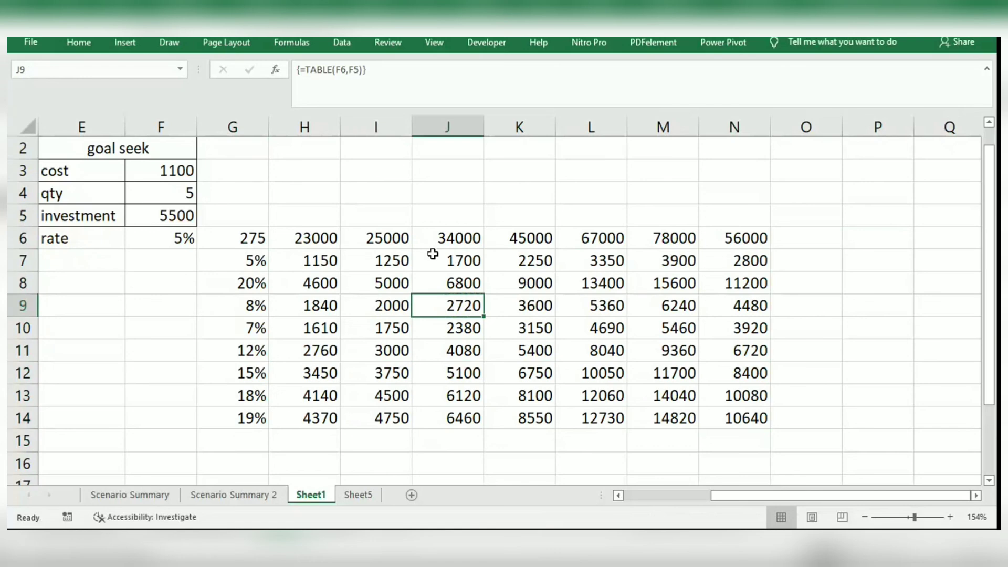
pyautogui.click(75, 49)
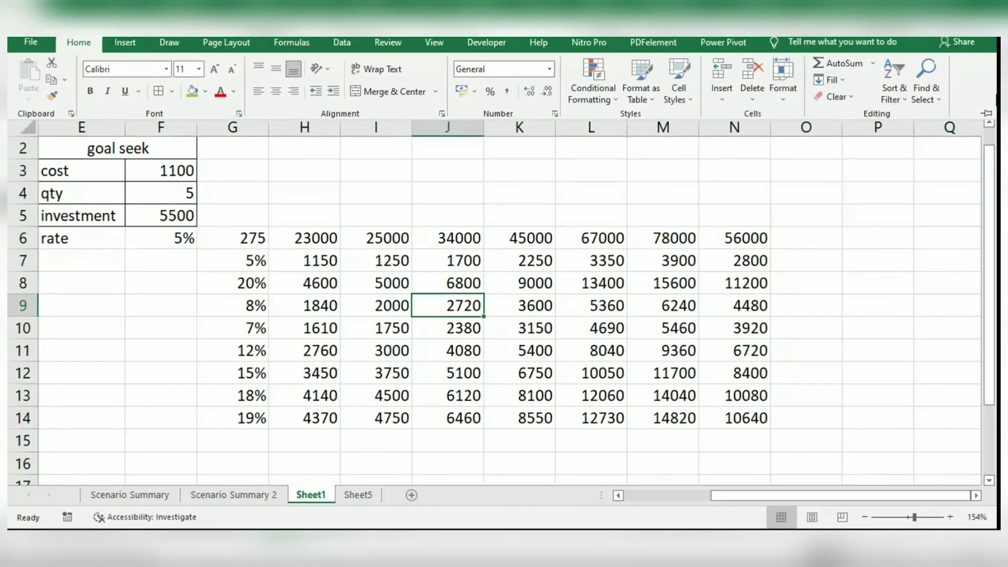